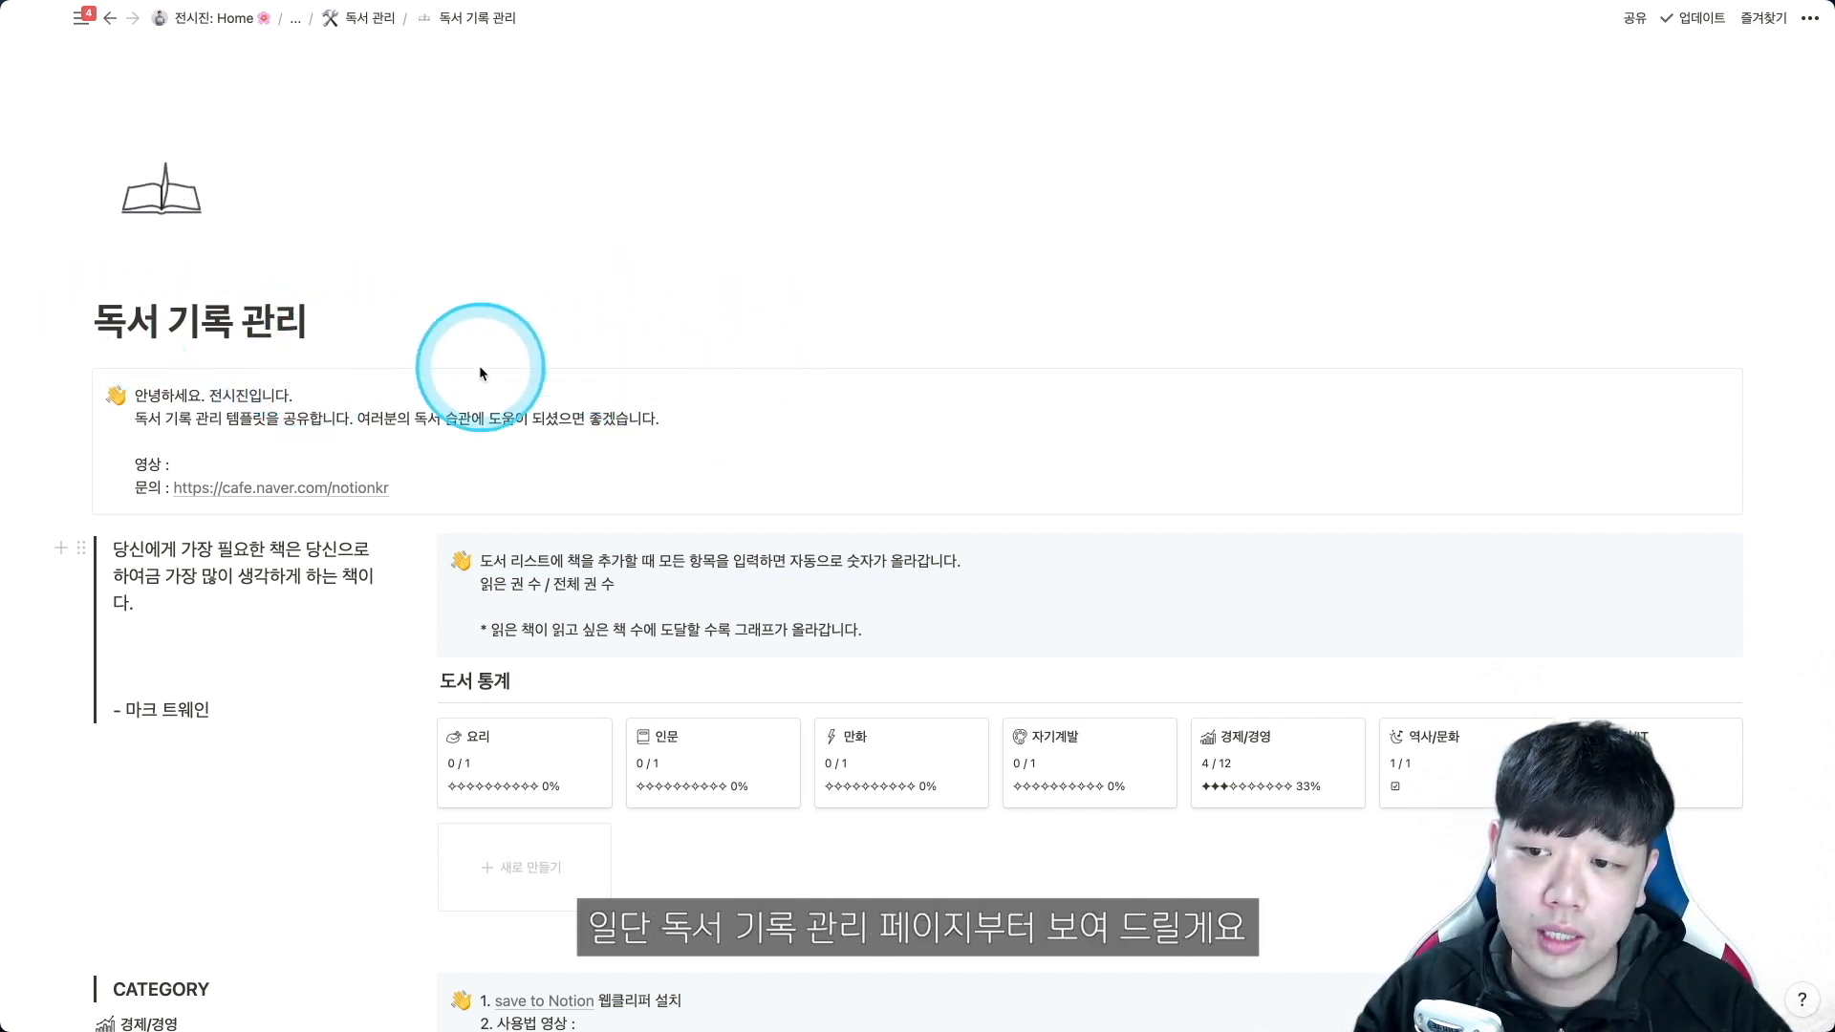
Look over the reading record page, from the quote and book statistics to the category links and the 도서 리스트 board.
scroll(447, 403, "down", 2)
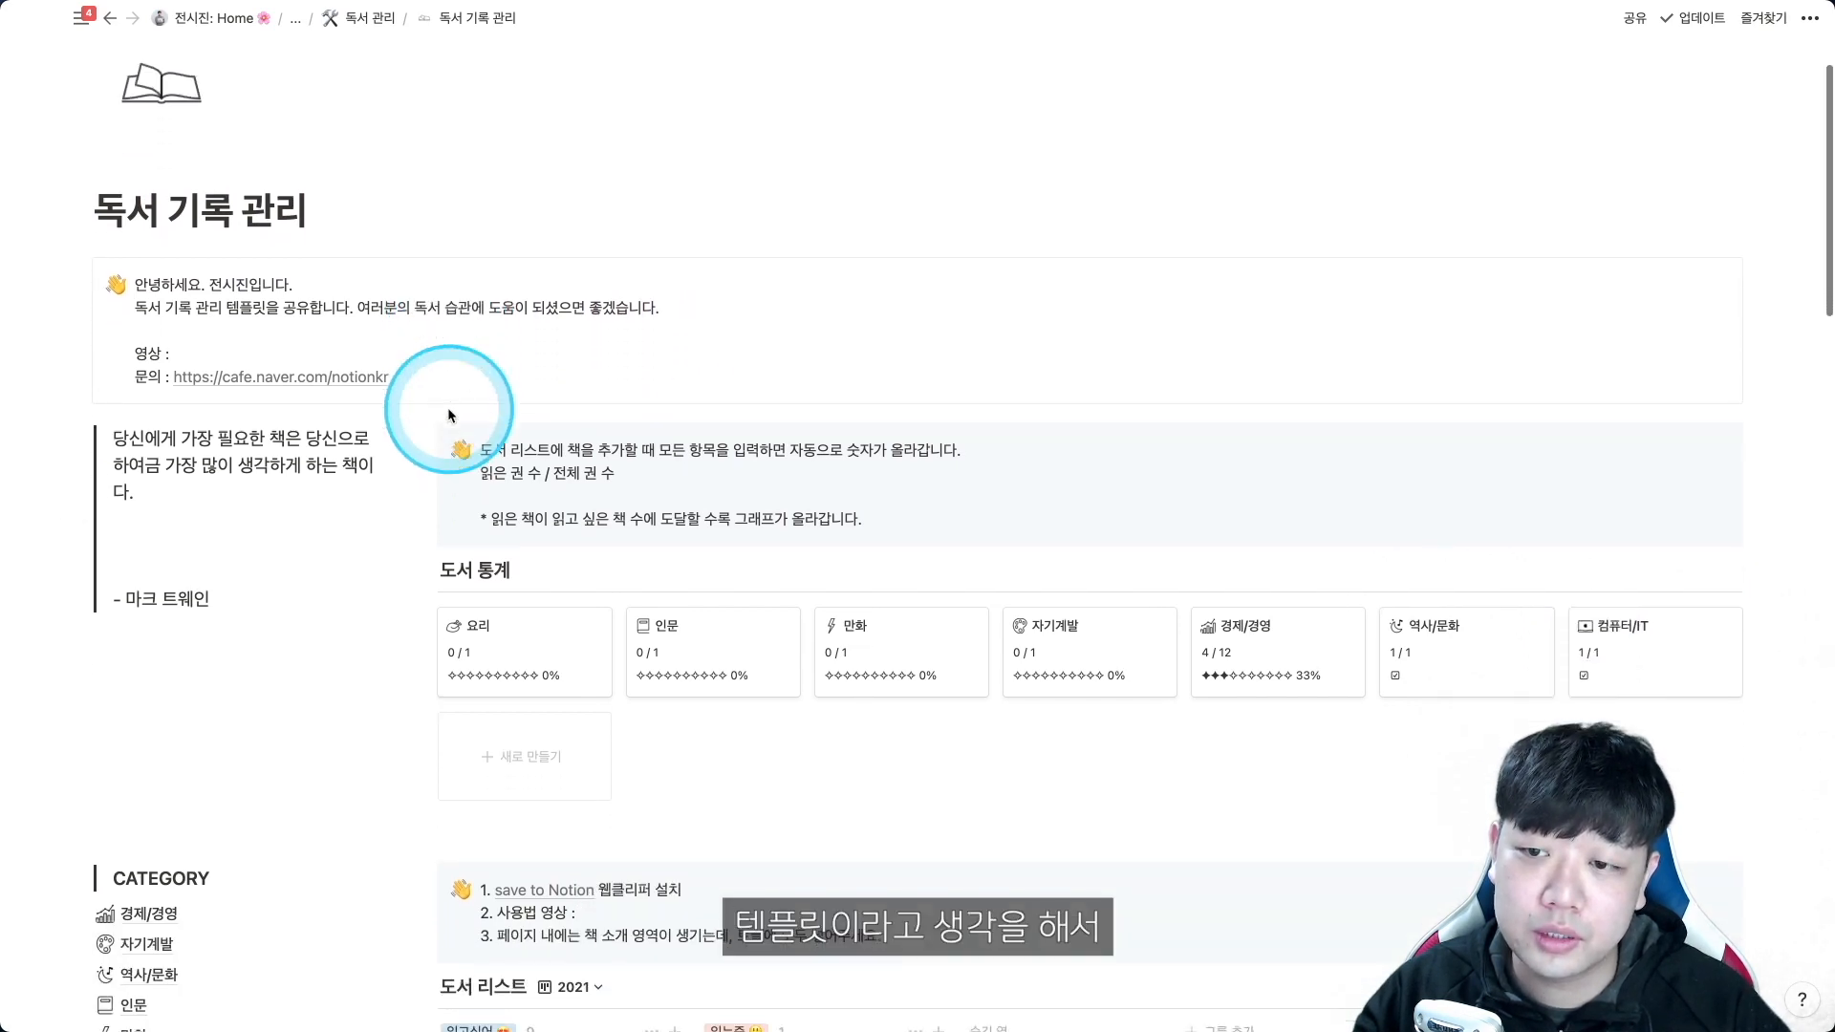
scroll(447, 407, "down", 1)
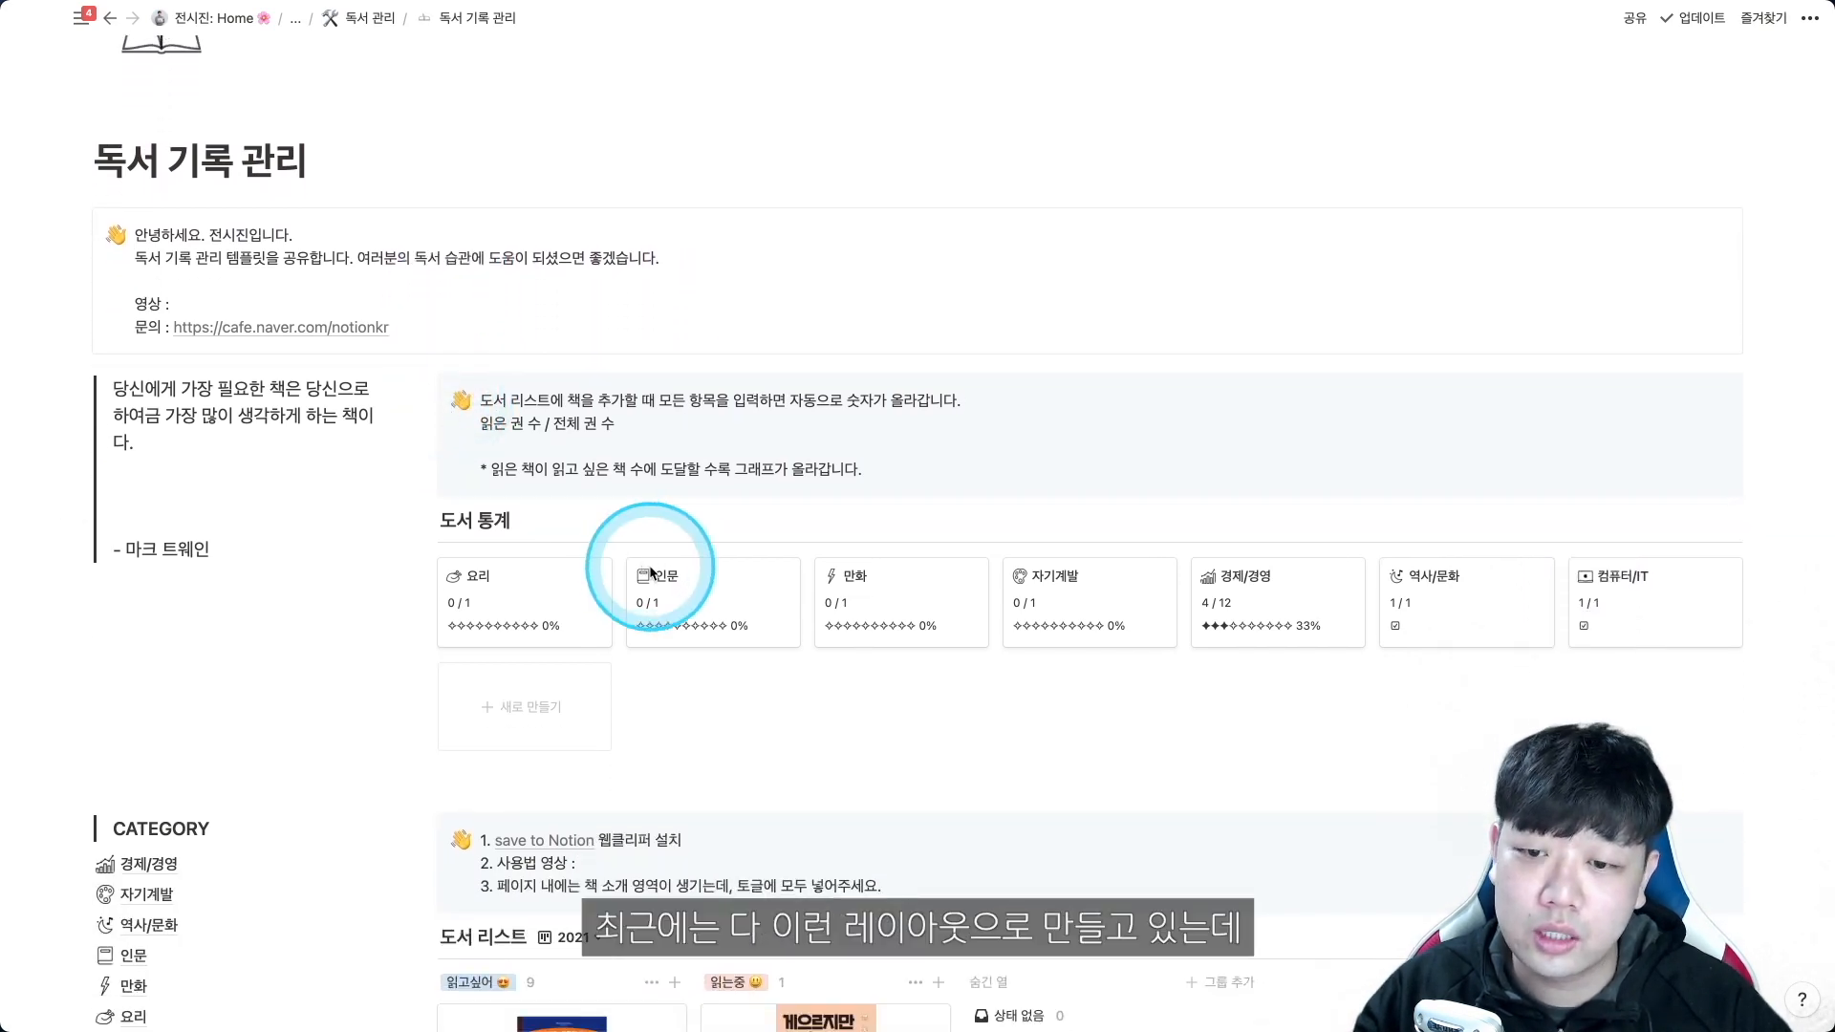
scroll(512, 847, "down", 1)
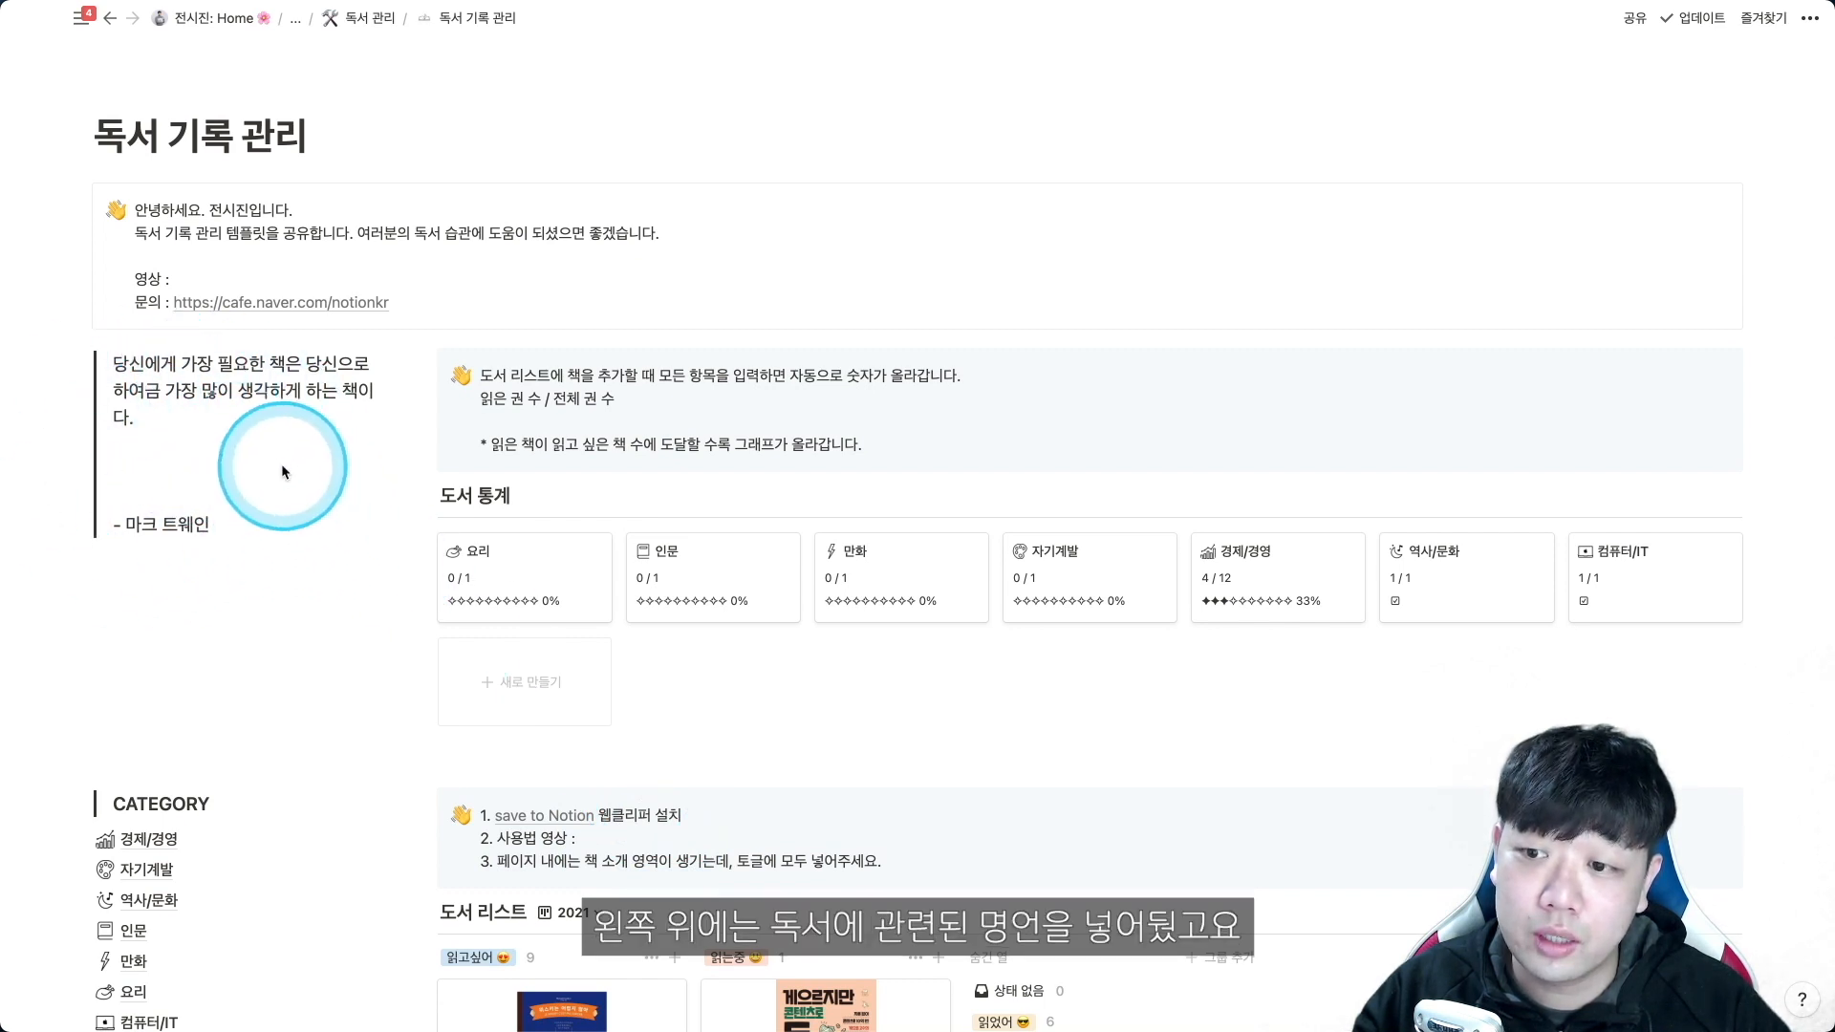
scroll(162, 584, "down", 1)
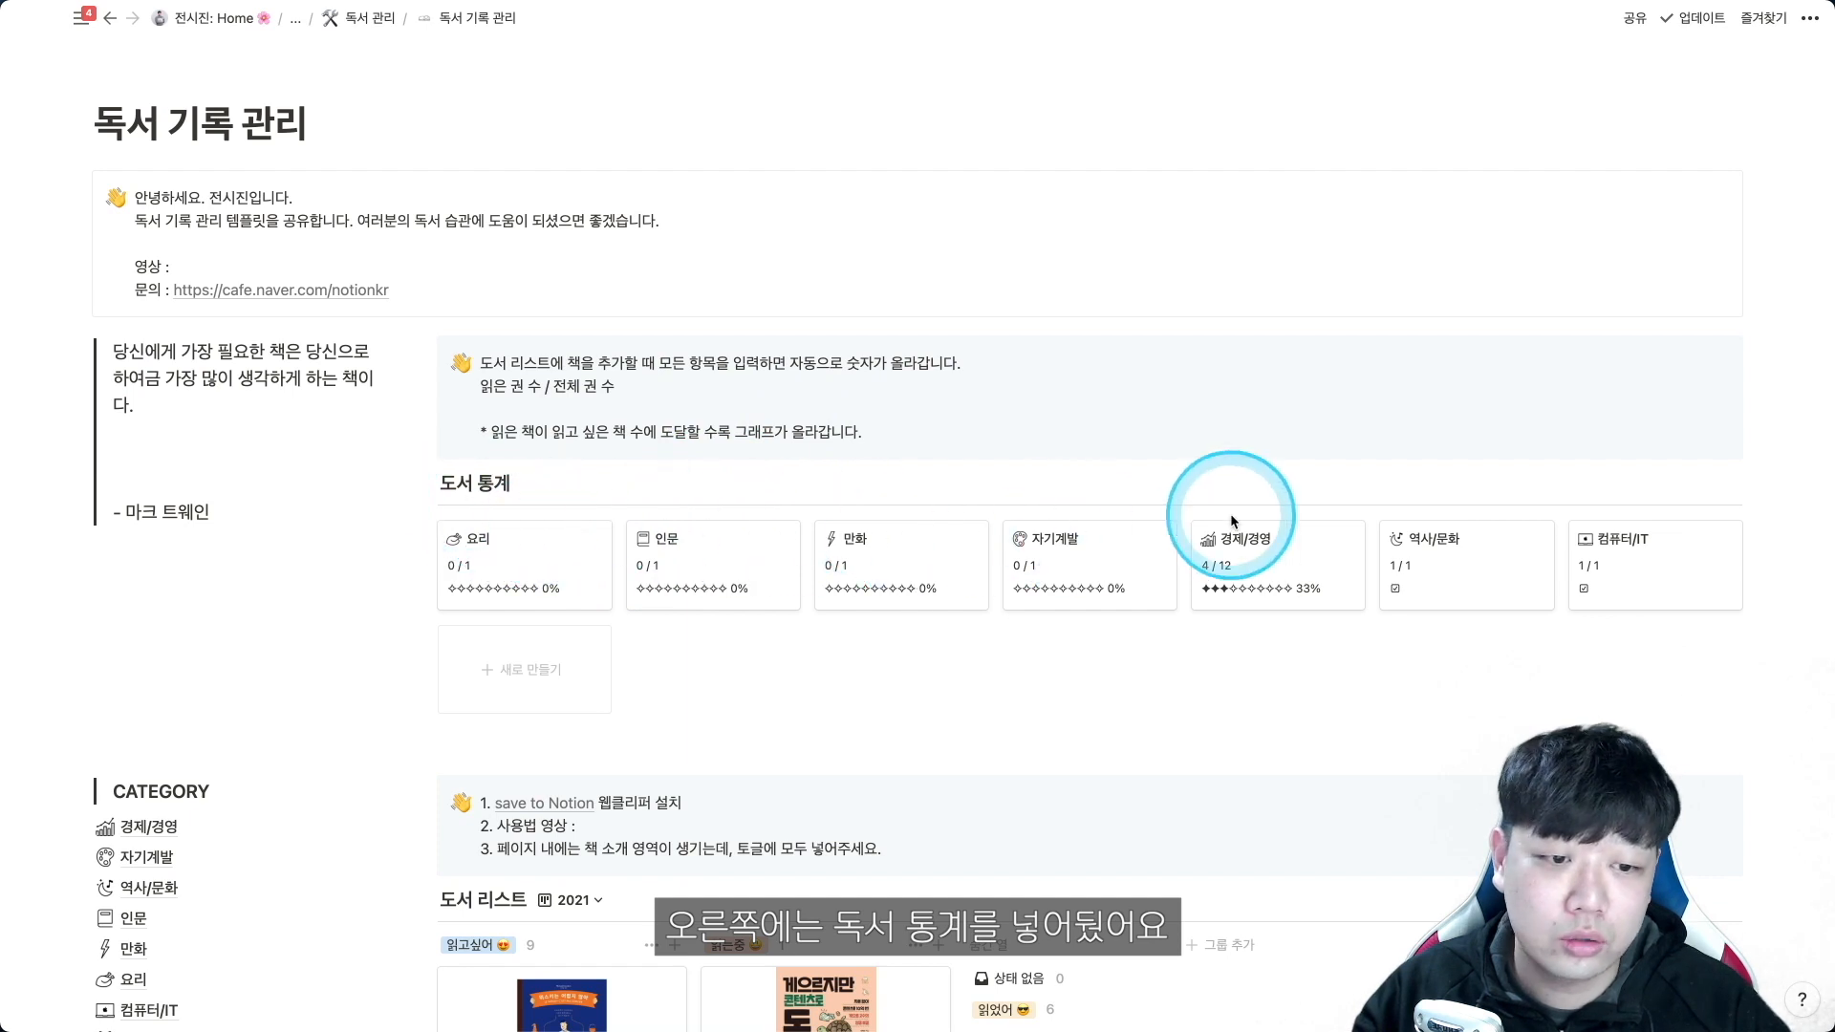
scroll(610, 554, "down", 1)
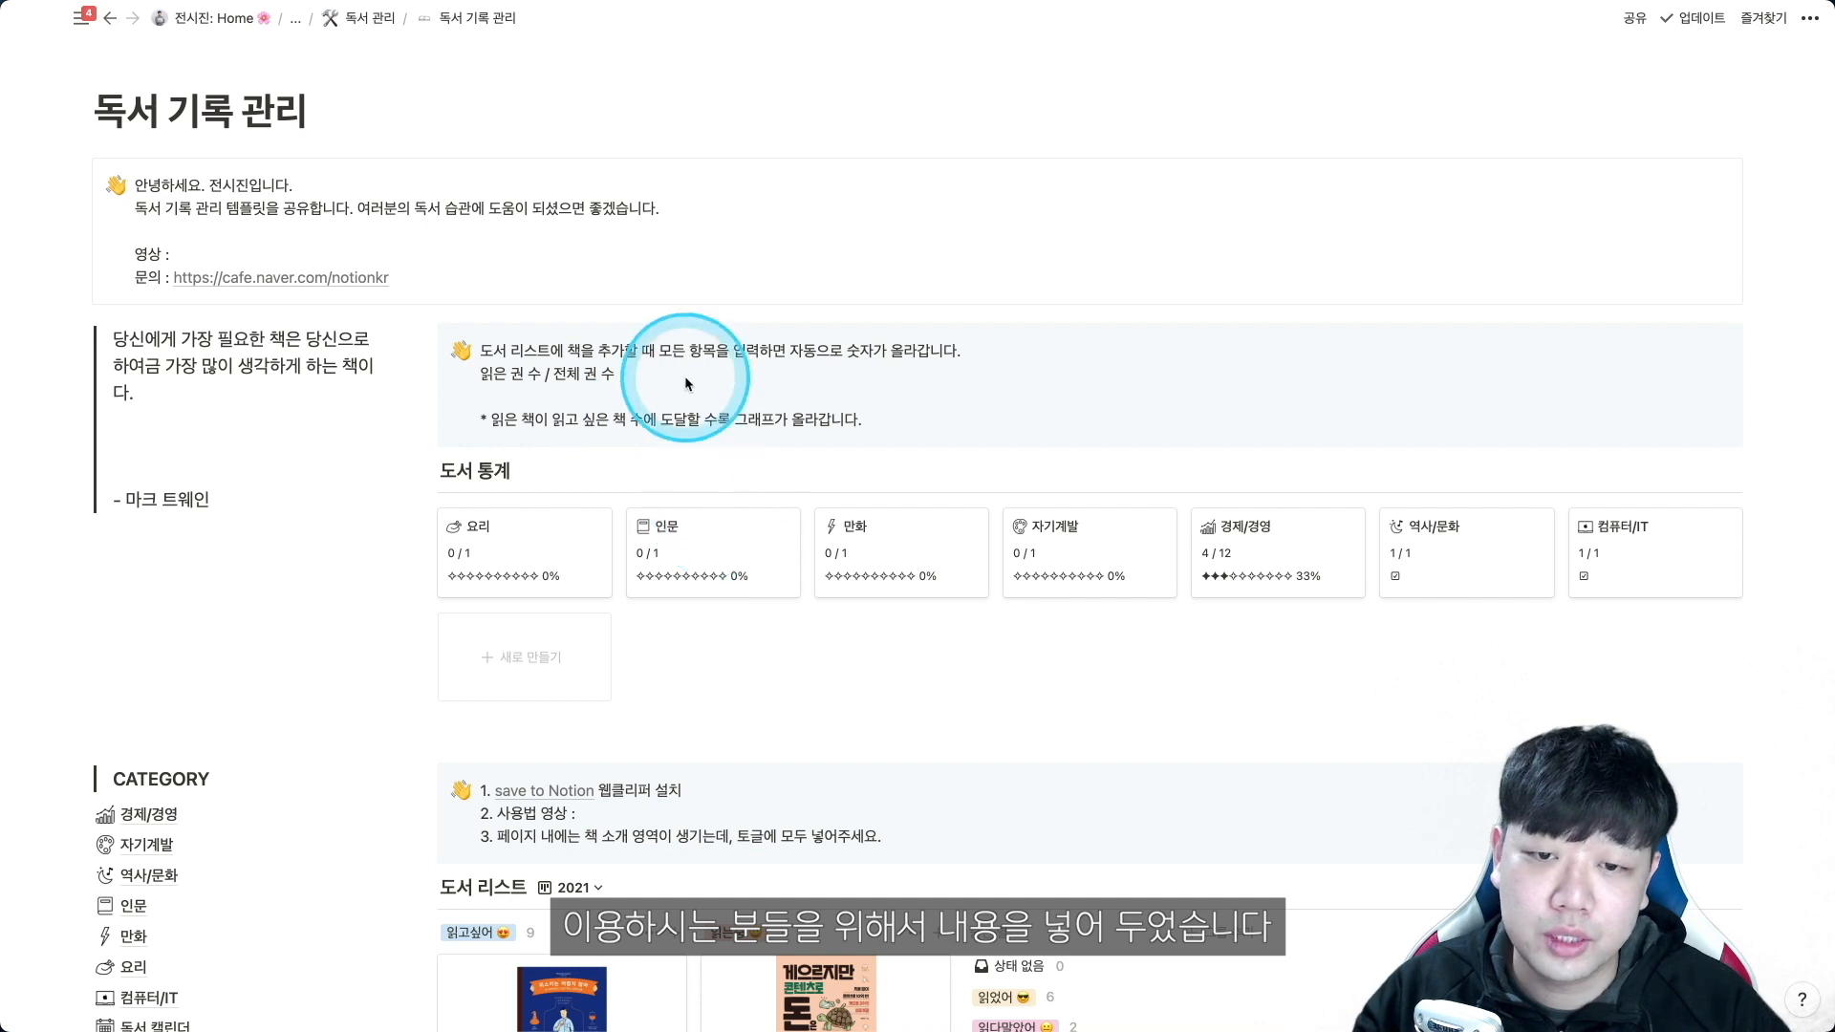
scroll(717, 399, "down", 2)
scroll(717, 399, "down", 4)
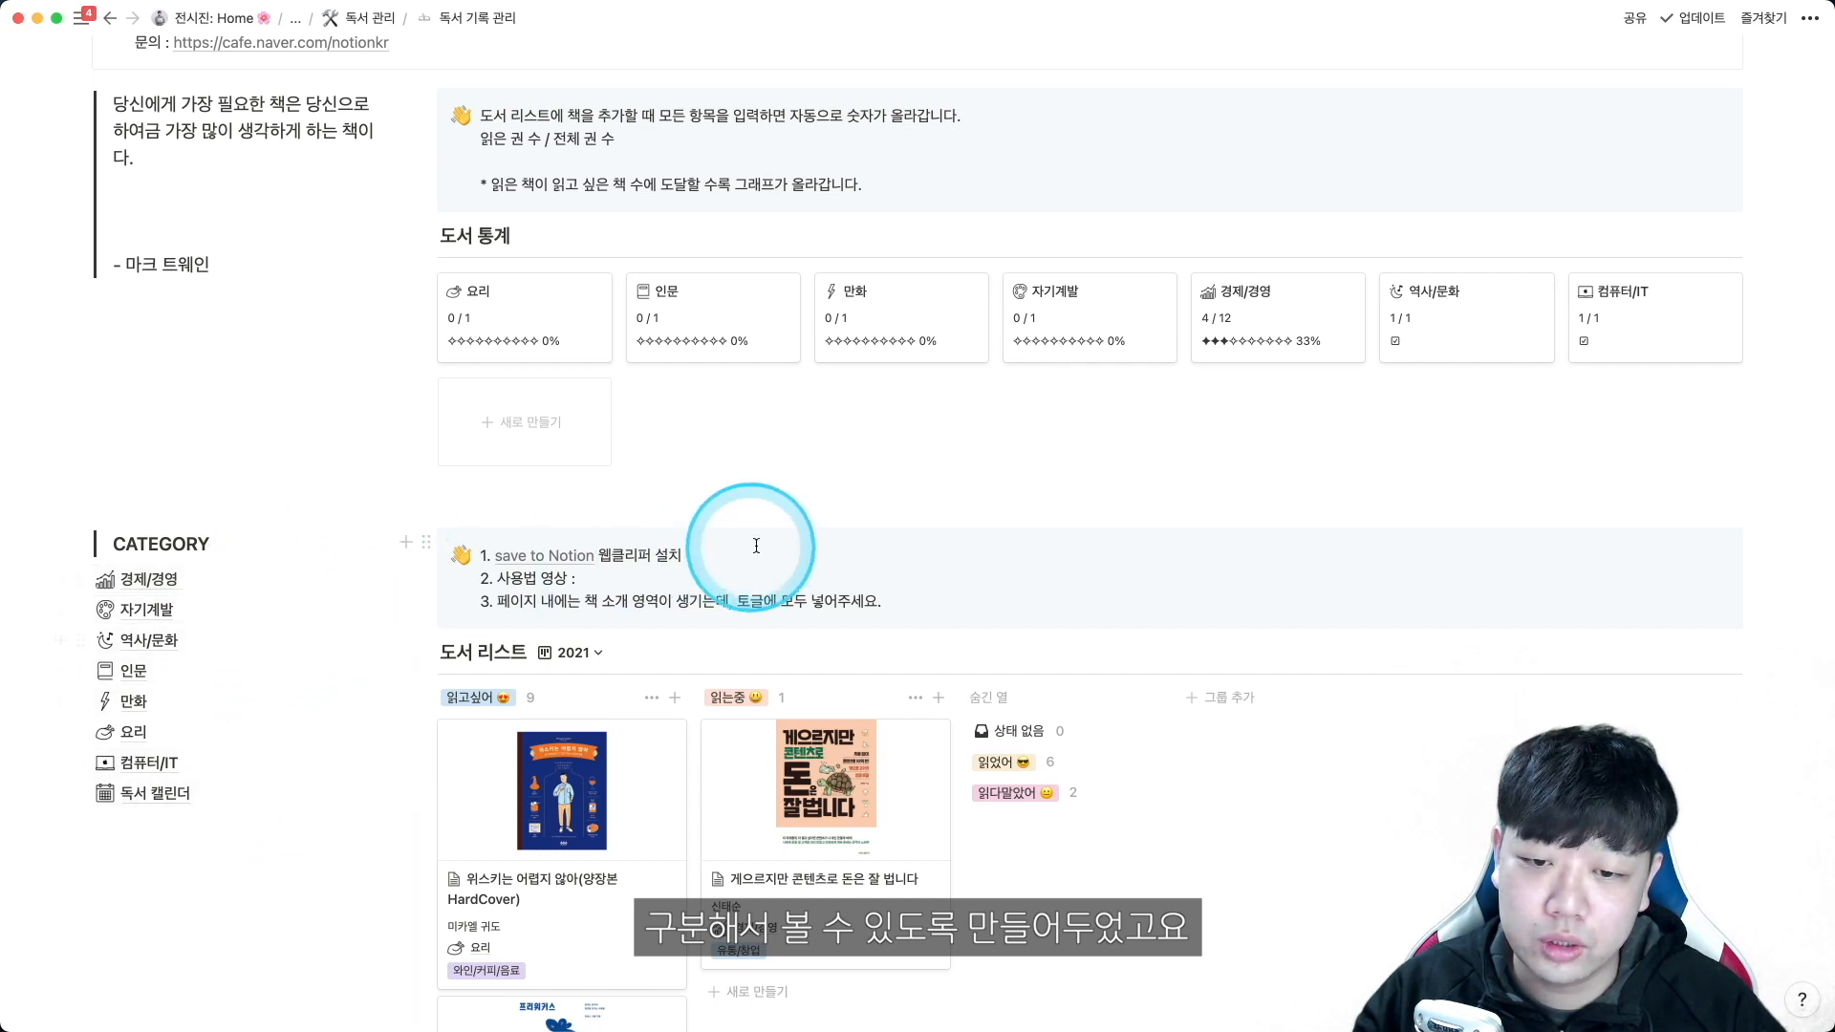
scroll(757, 546, "down", 2)
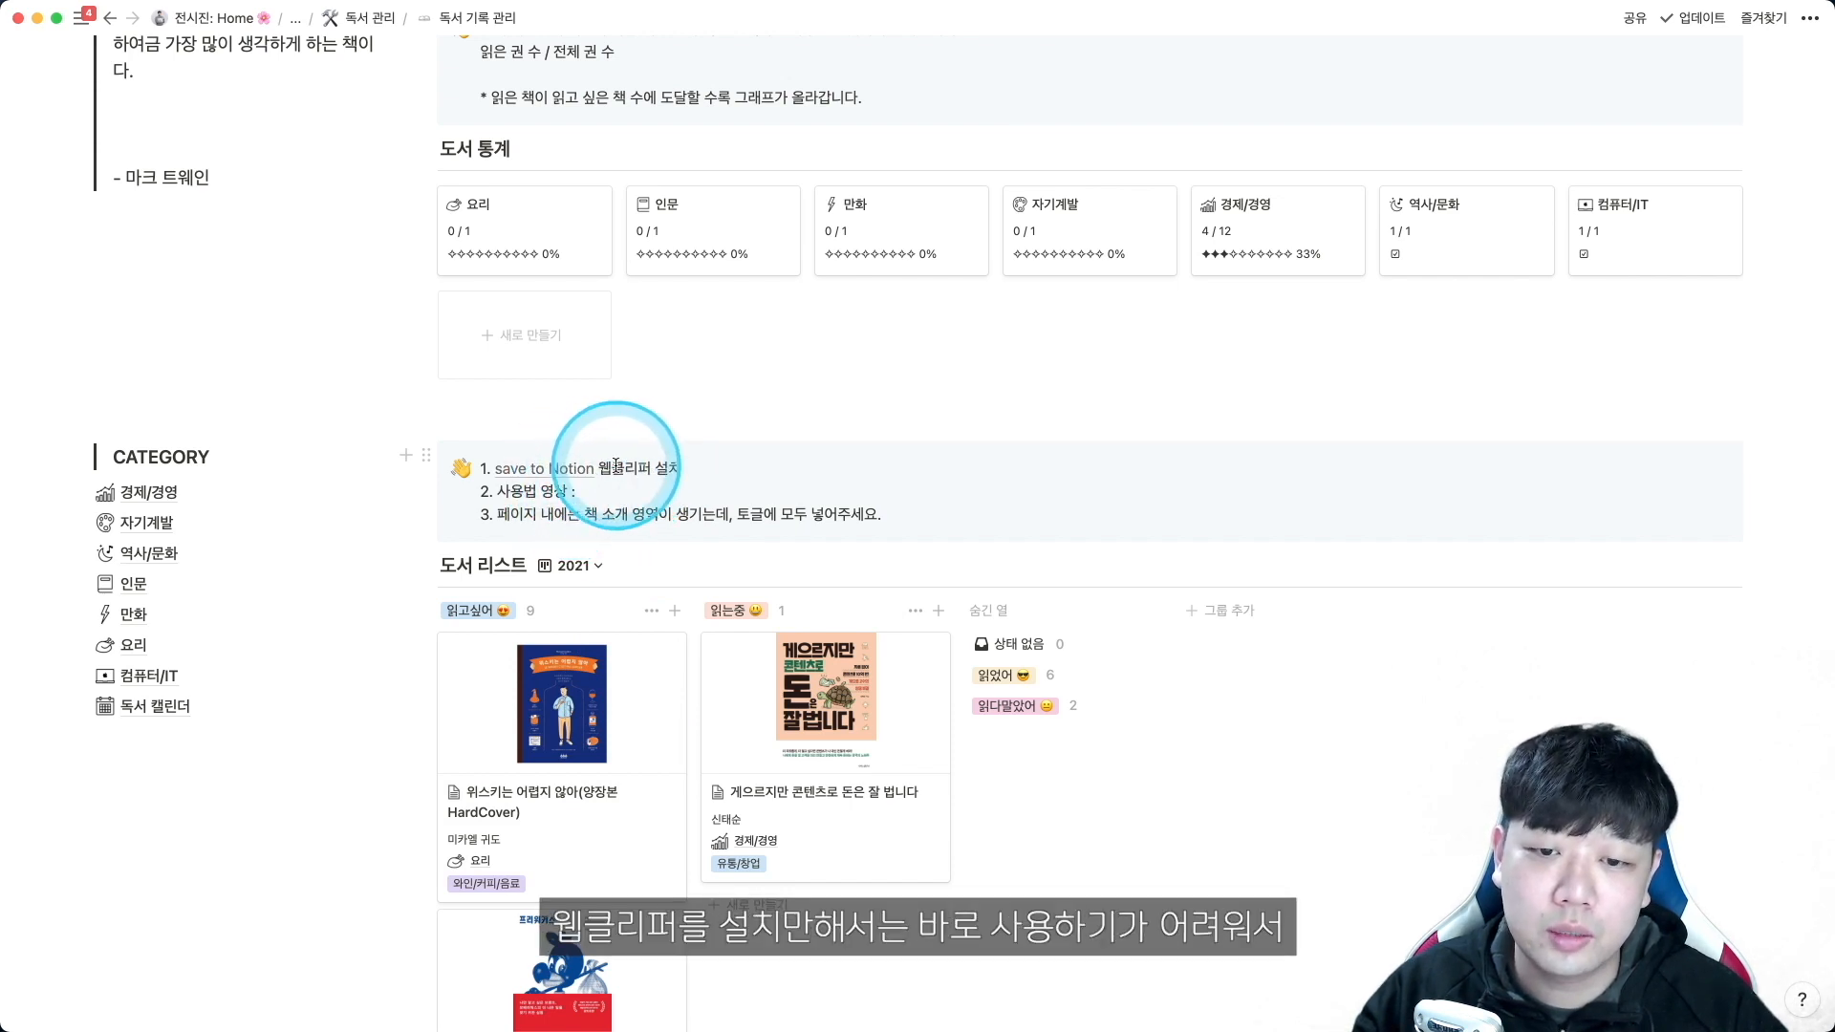
scroll(628, 466, "down", 1)
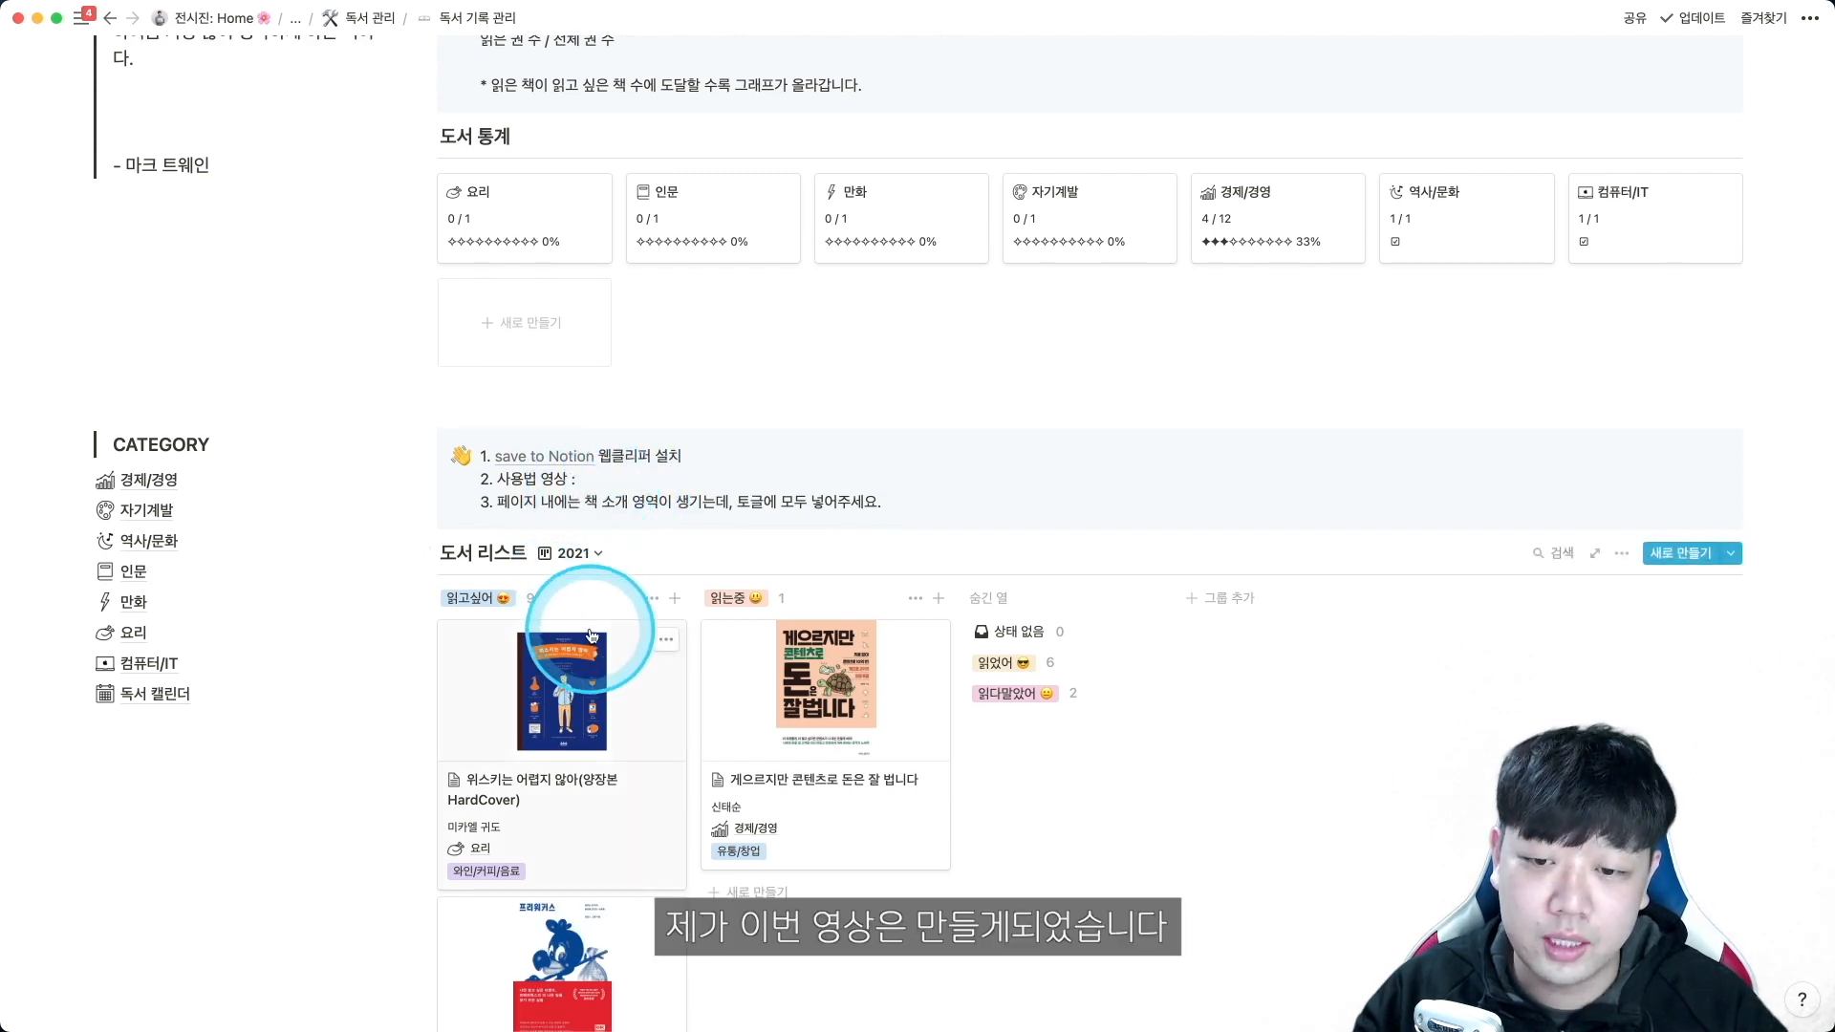
scroll(589, 632, "down", 3)
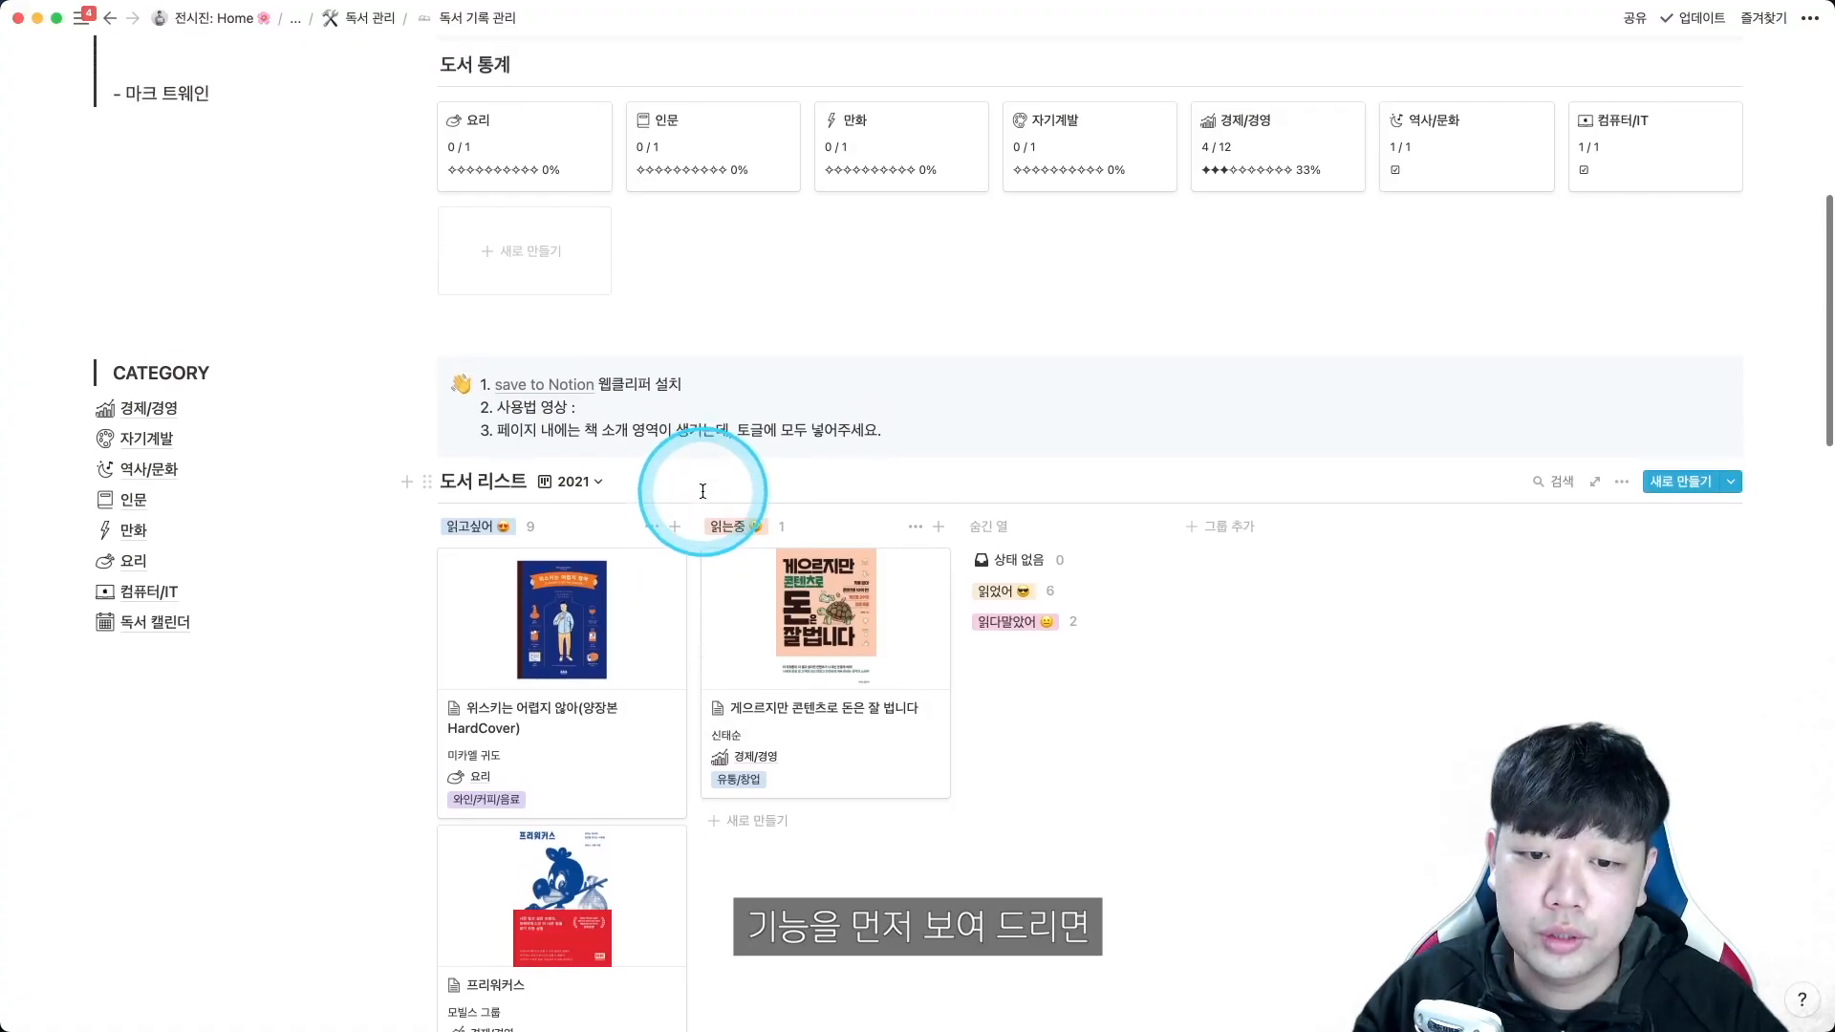
scroll(702, 491, "up", 3)
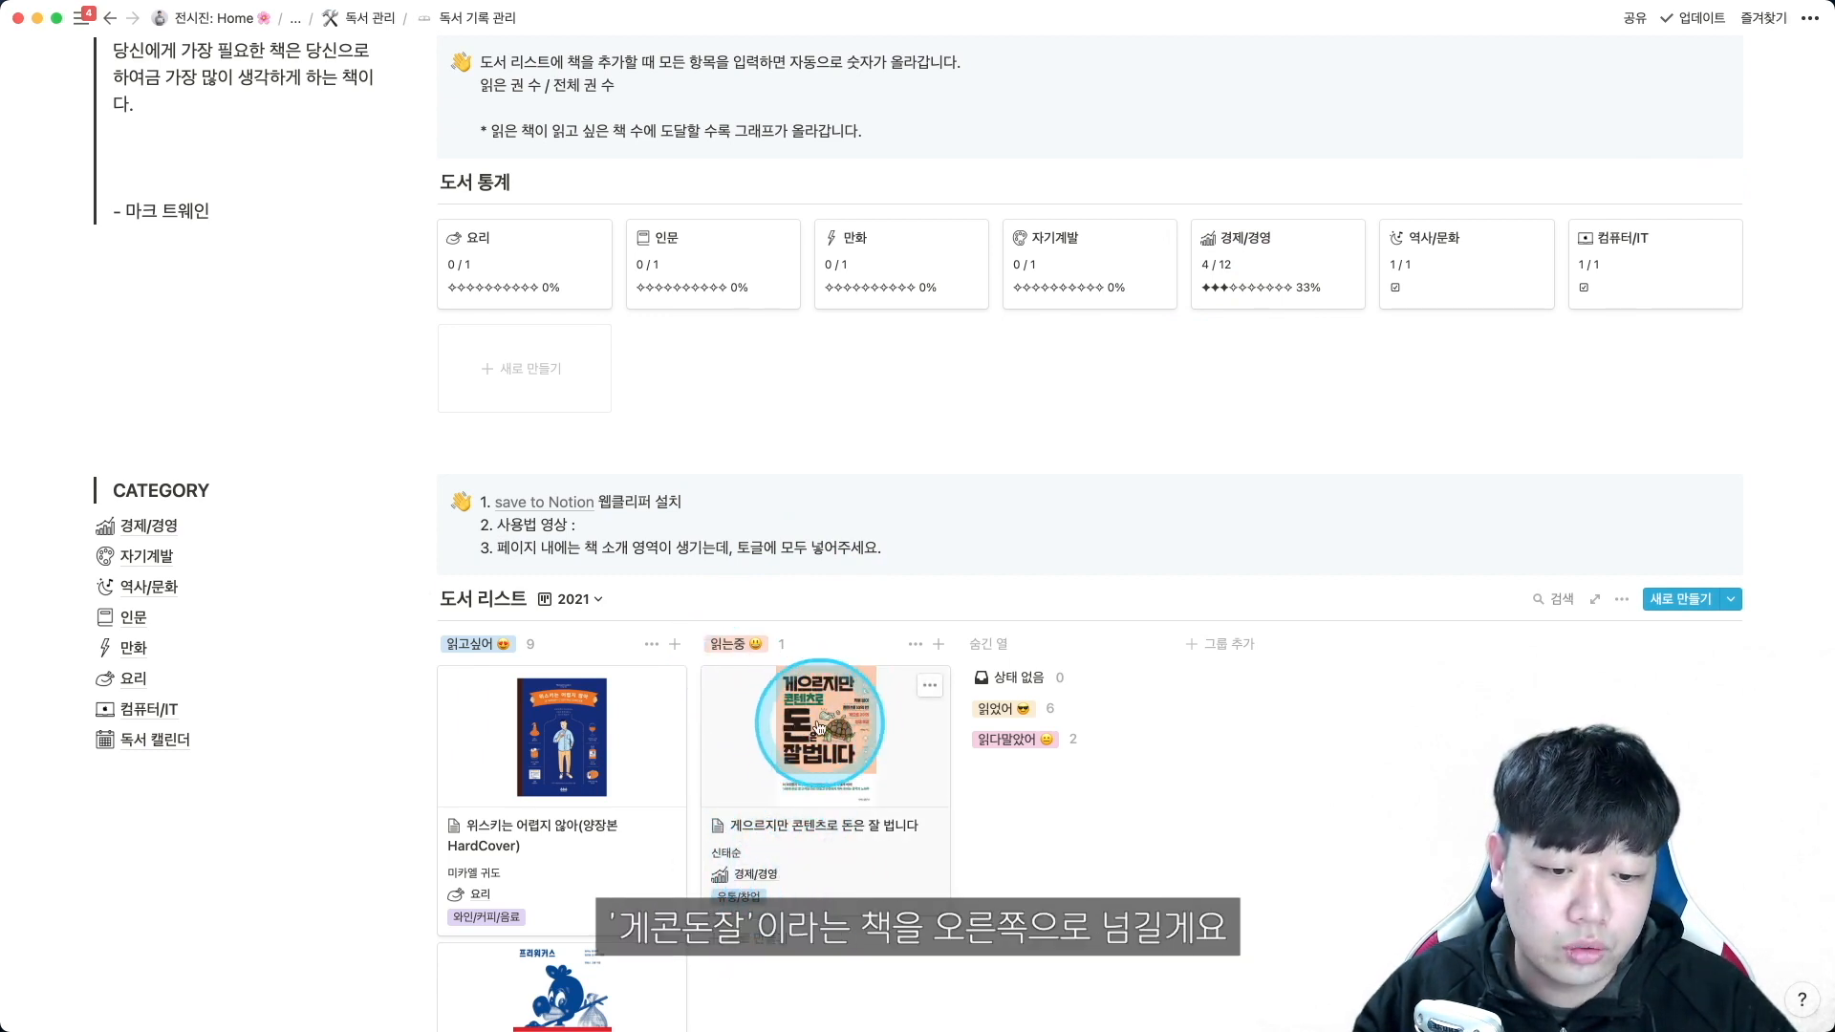
Try moving the 게으르지만 콘텐츠로 돈은 잘 법니다 and 위스키는 어렵지 않아 cards to the 읽었어 group of the 도서 리스트 board.
left_click_drag(819, 728, 1013, 719)
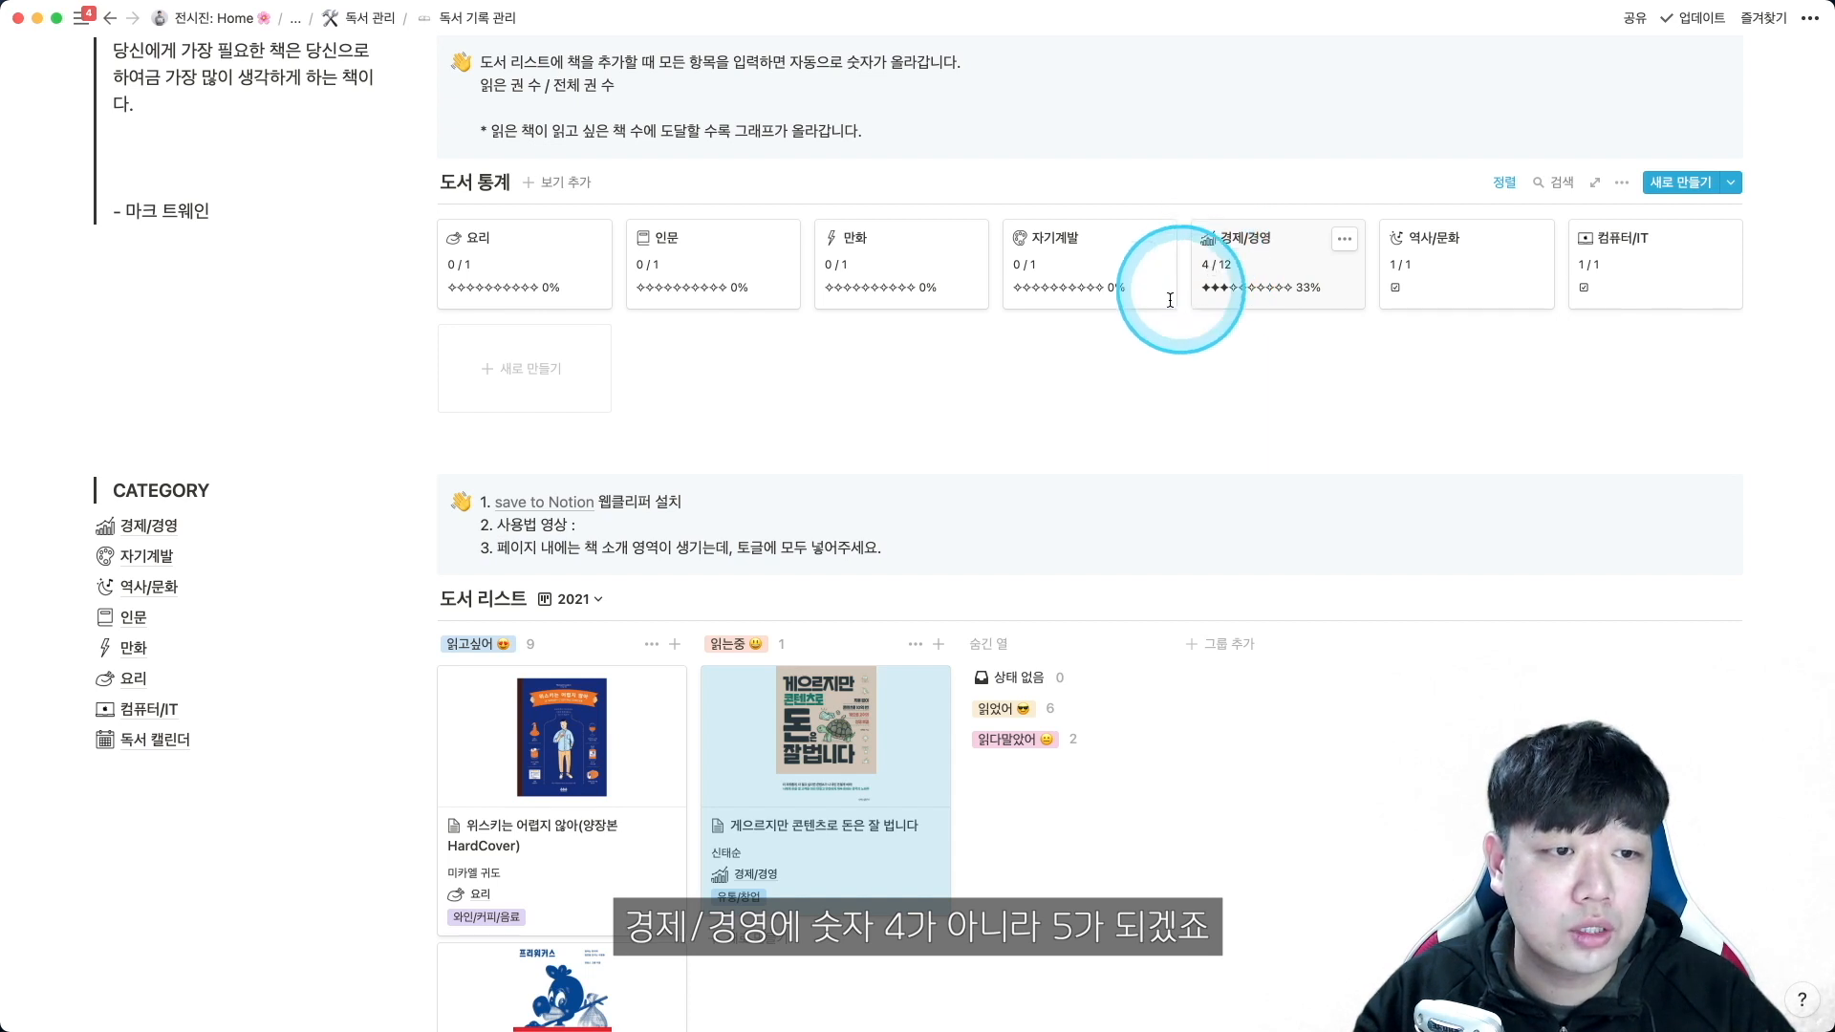
left_click_drag(803, 734, 999, 711)
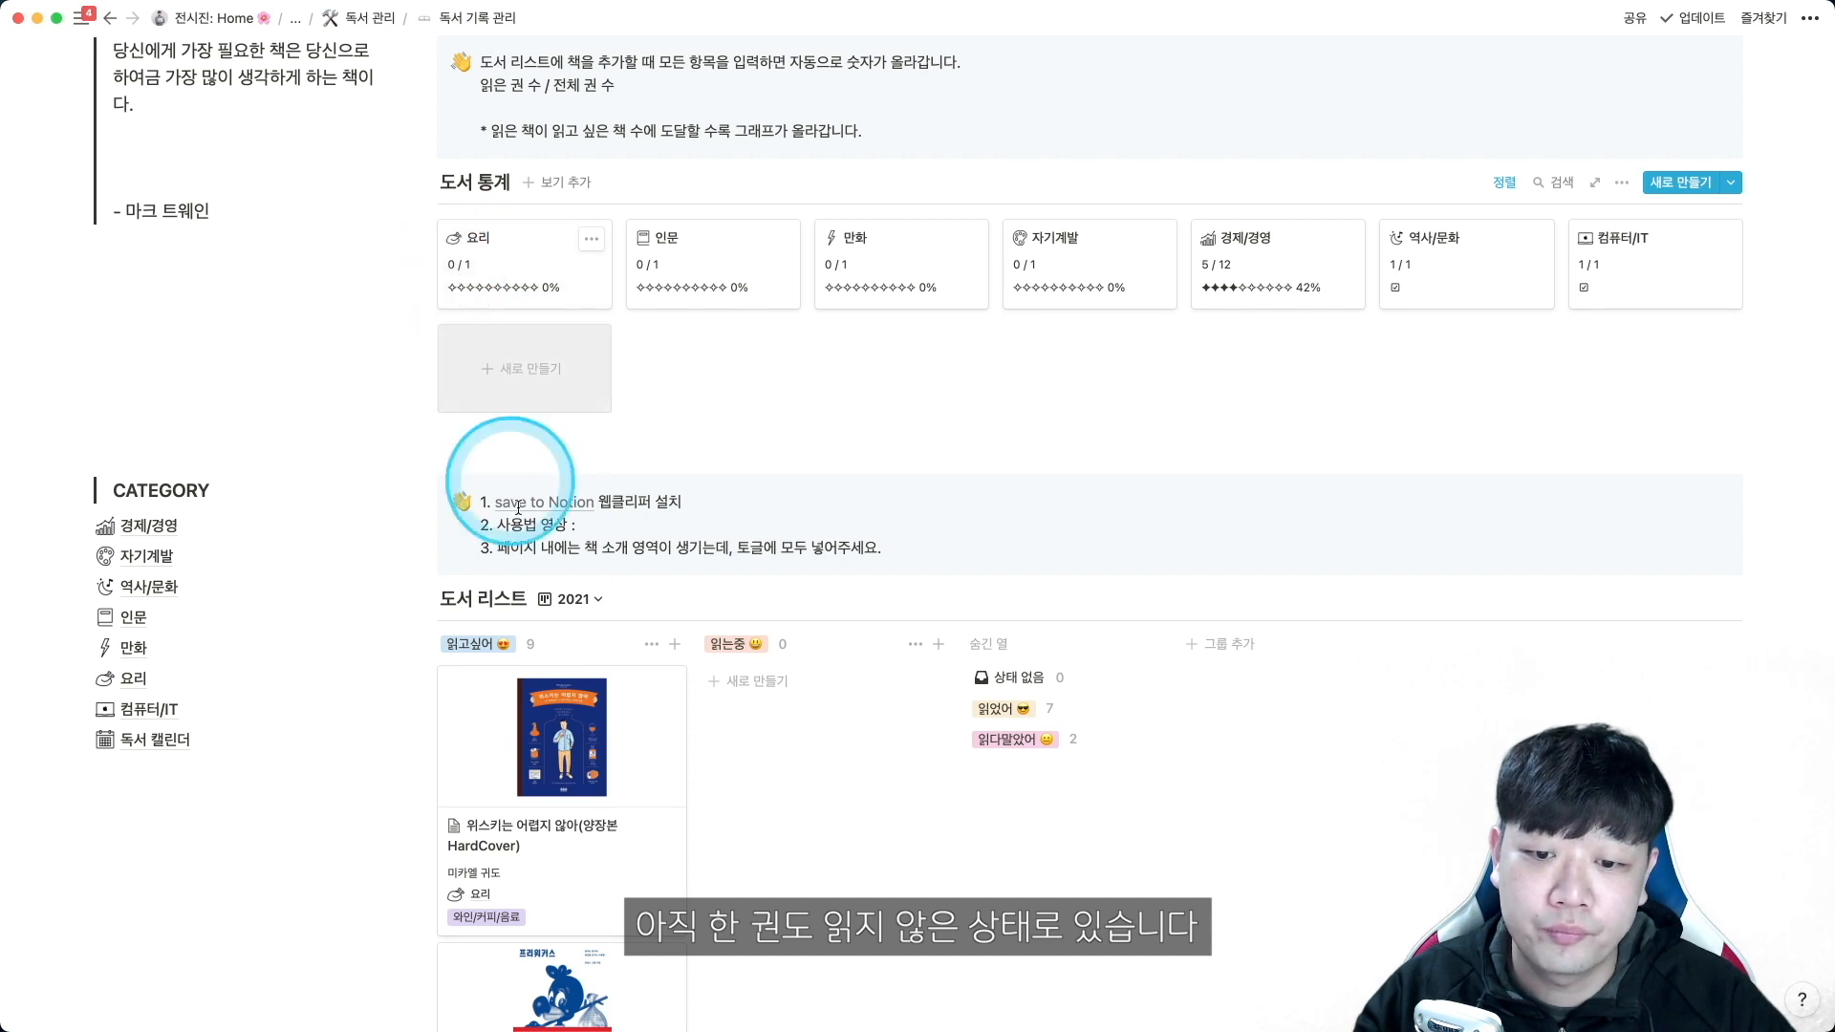
left_click_drag(559, 743, 1057, 707)
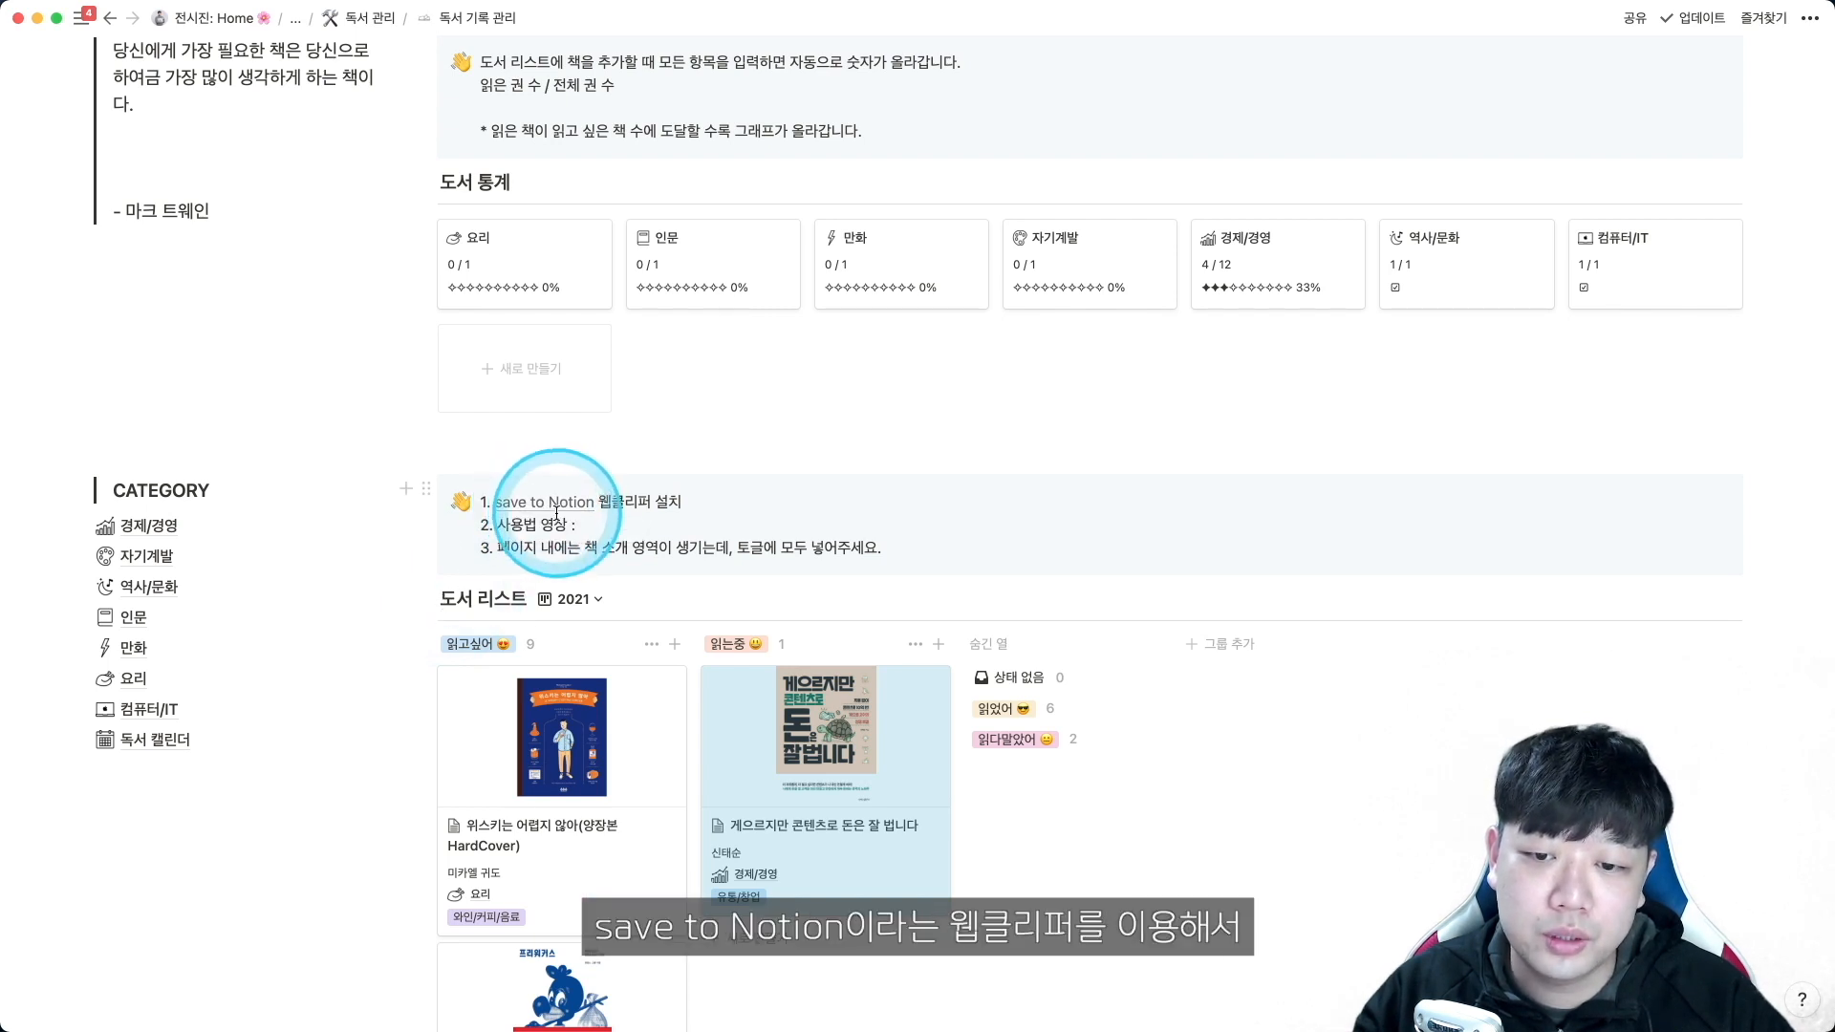
View the properties of the 위스키는 어렵지 않아 book entry and close it.
left_click(536, 731)
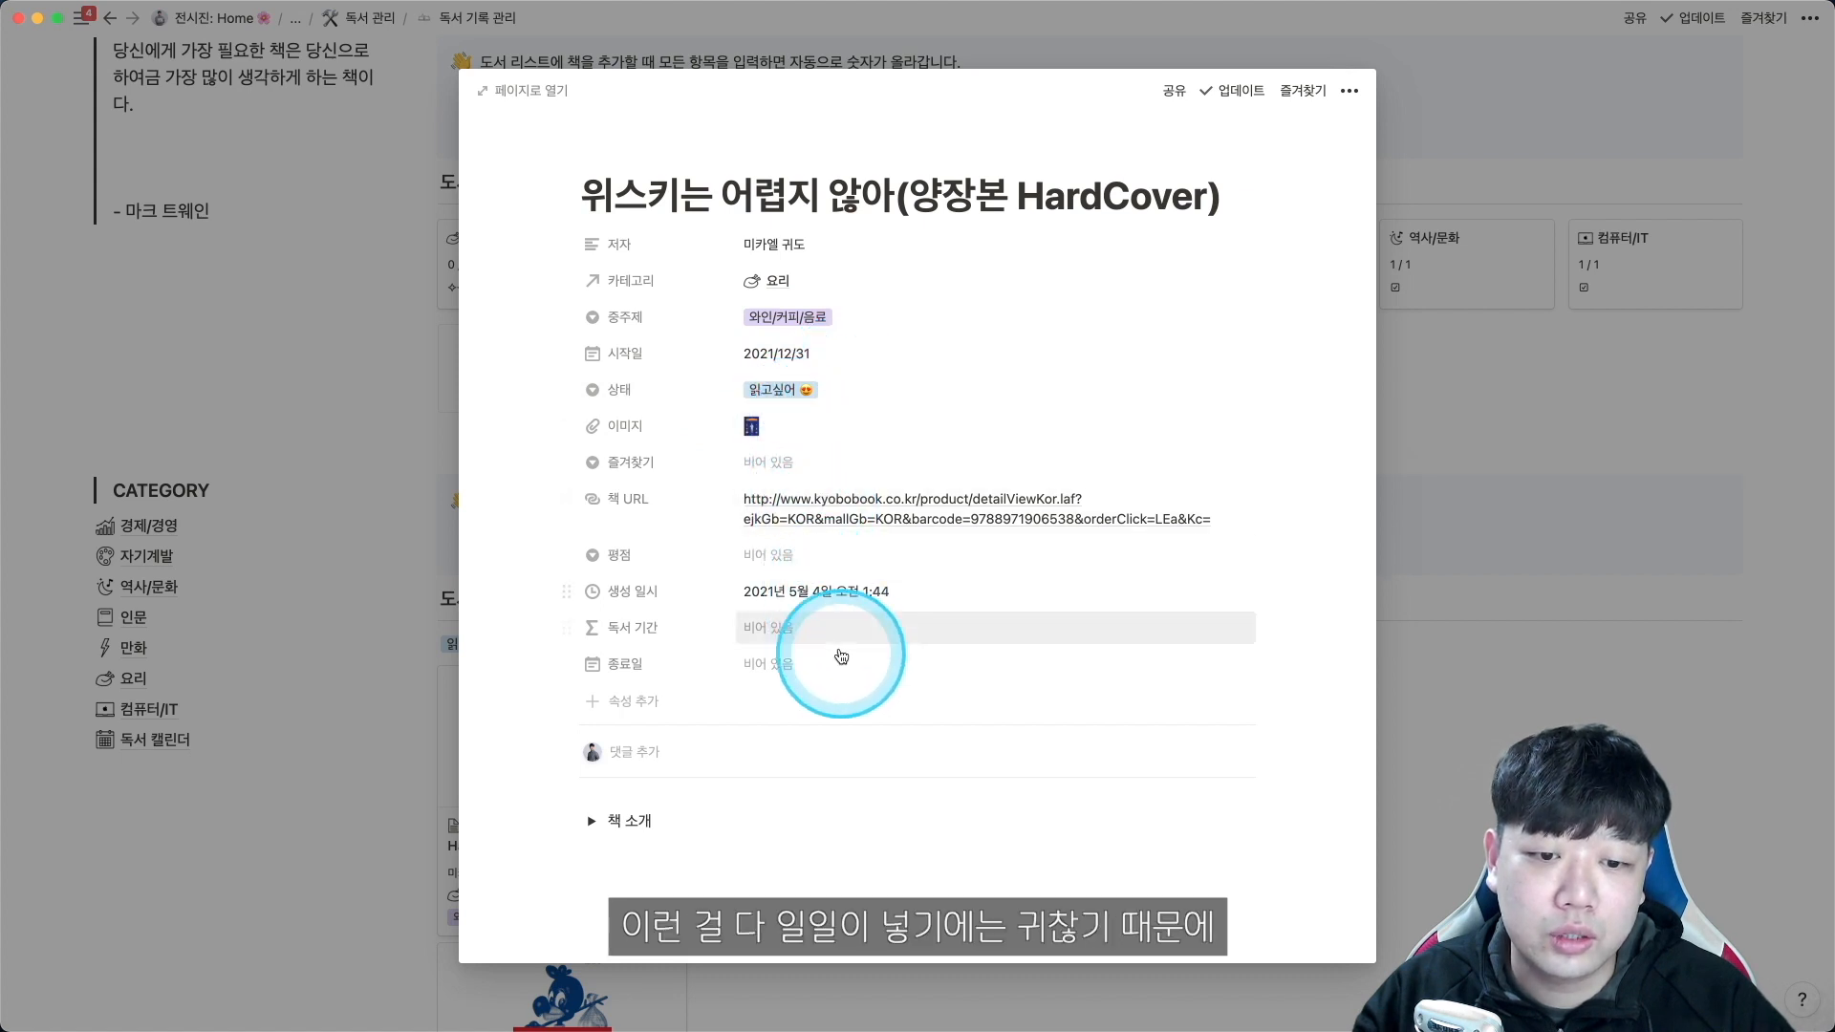
left_click(1551, 688)
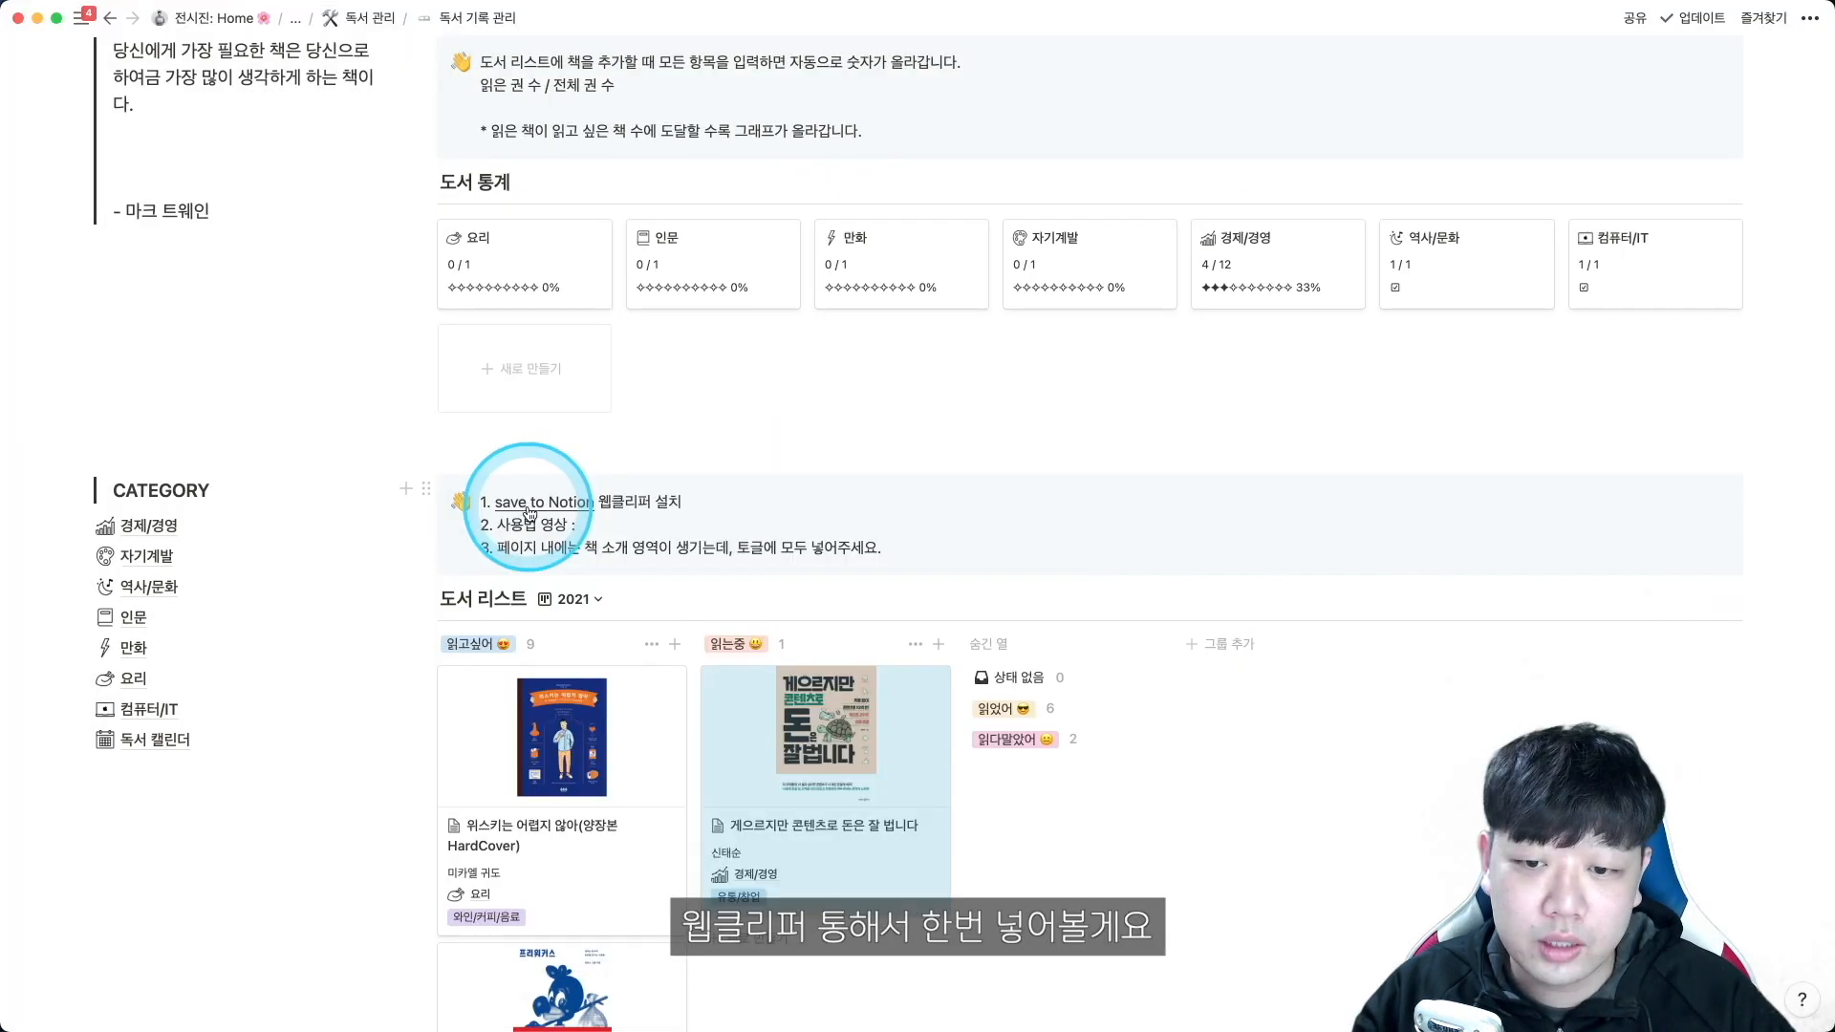
Open the Save to Notion extension's Chrome Web Store page from the web clipper installation link.
left_click(534, 505)
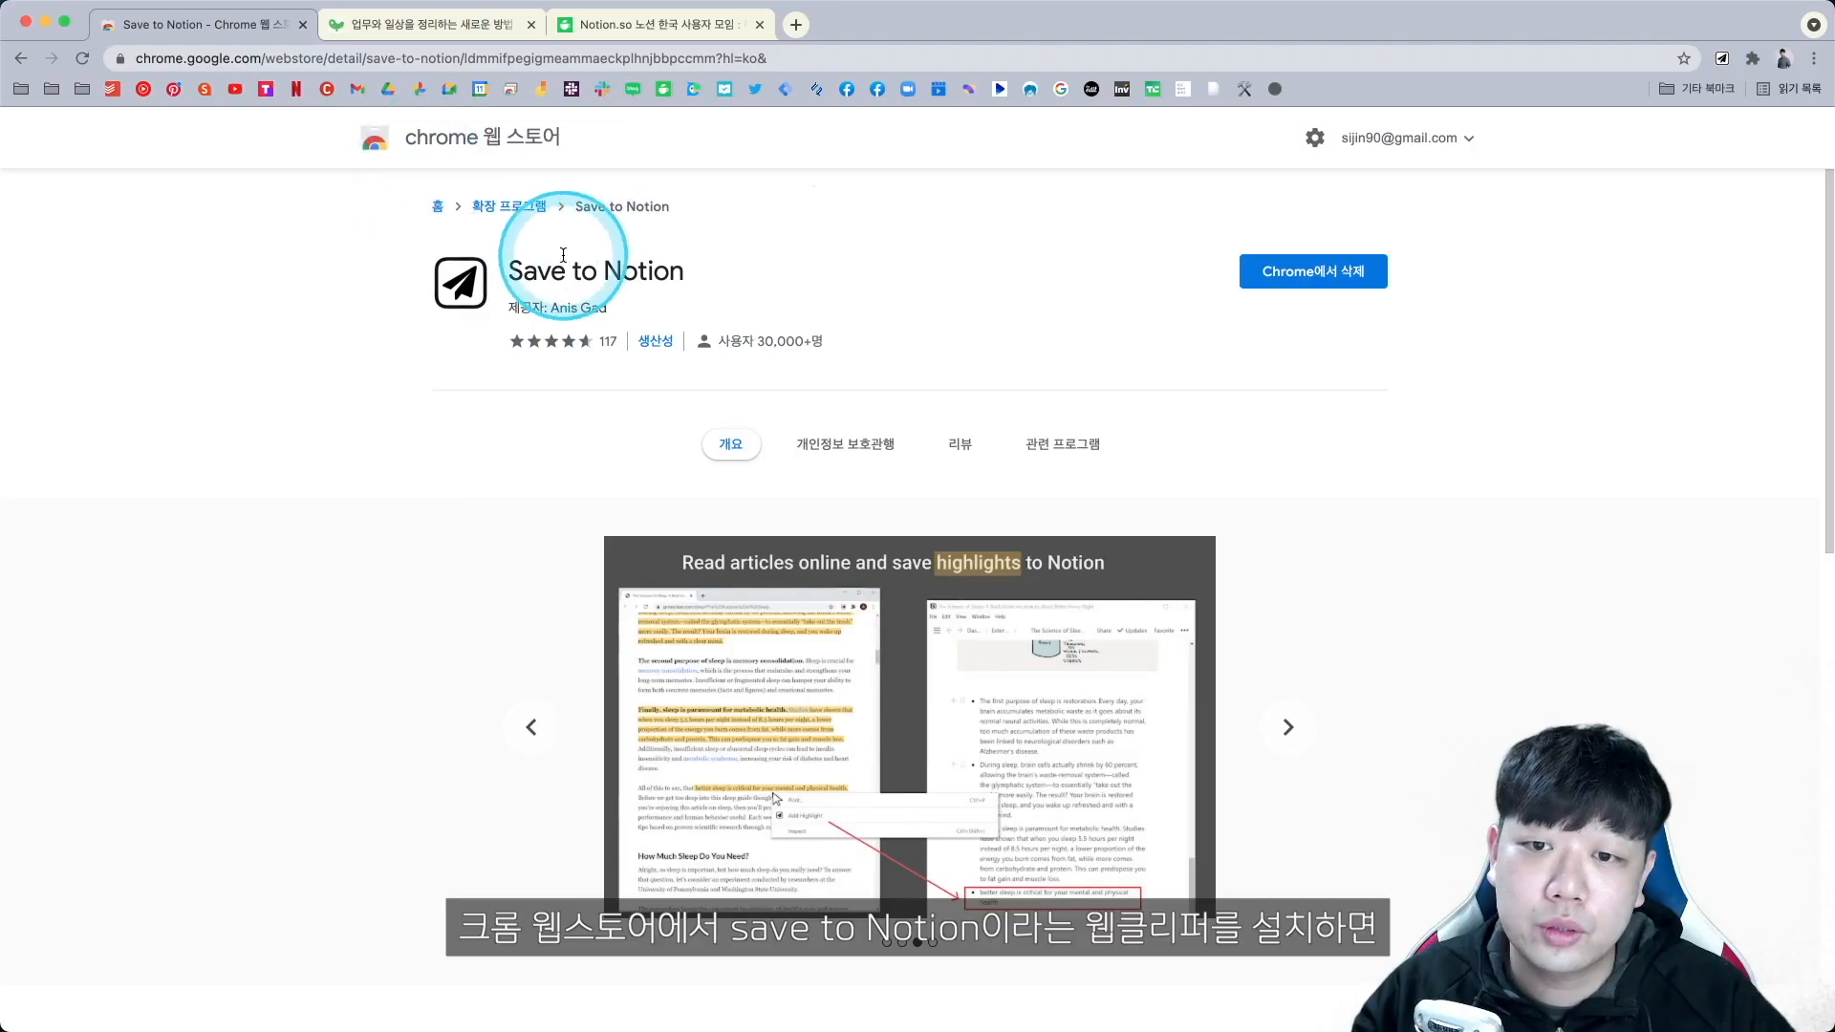
triple_click(516, 279)
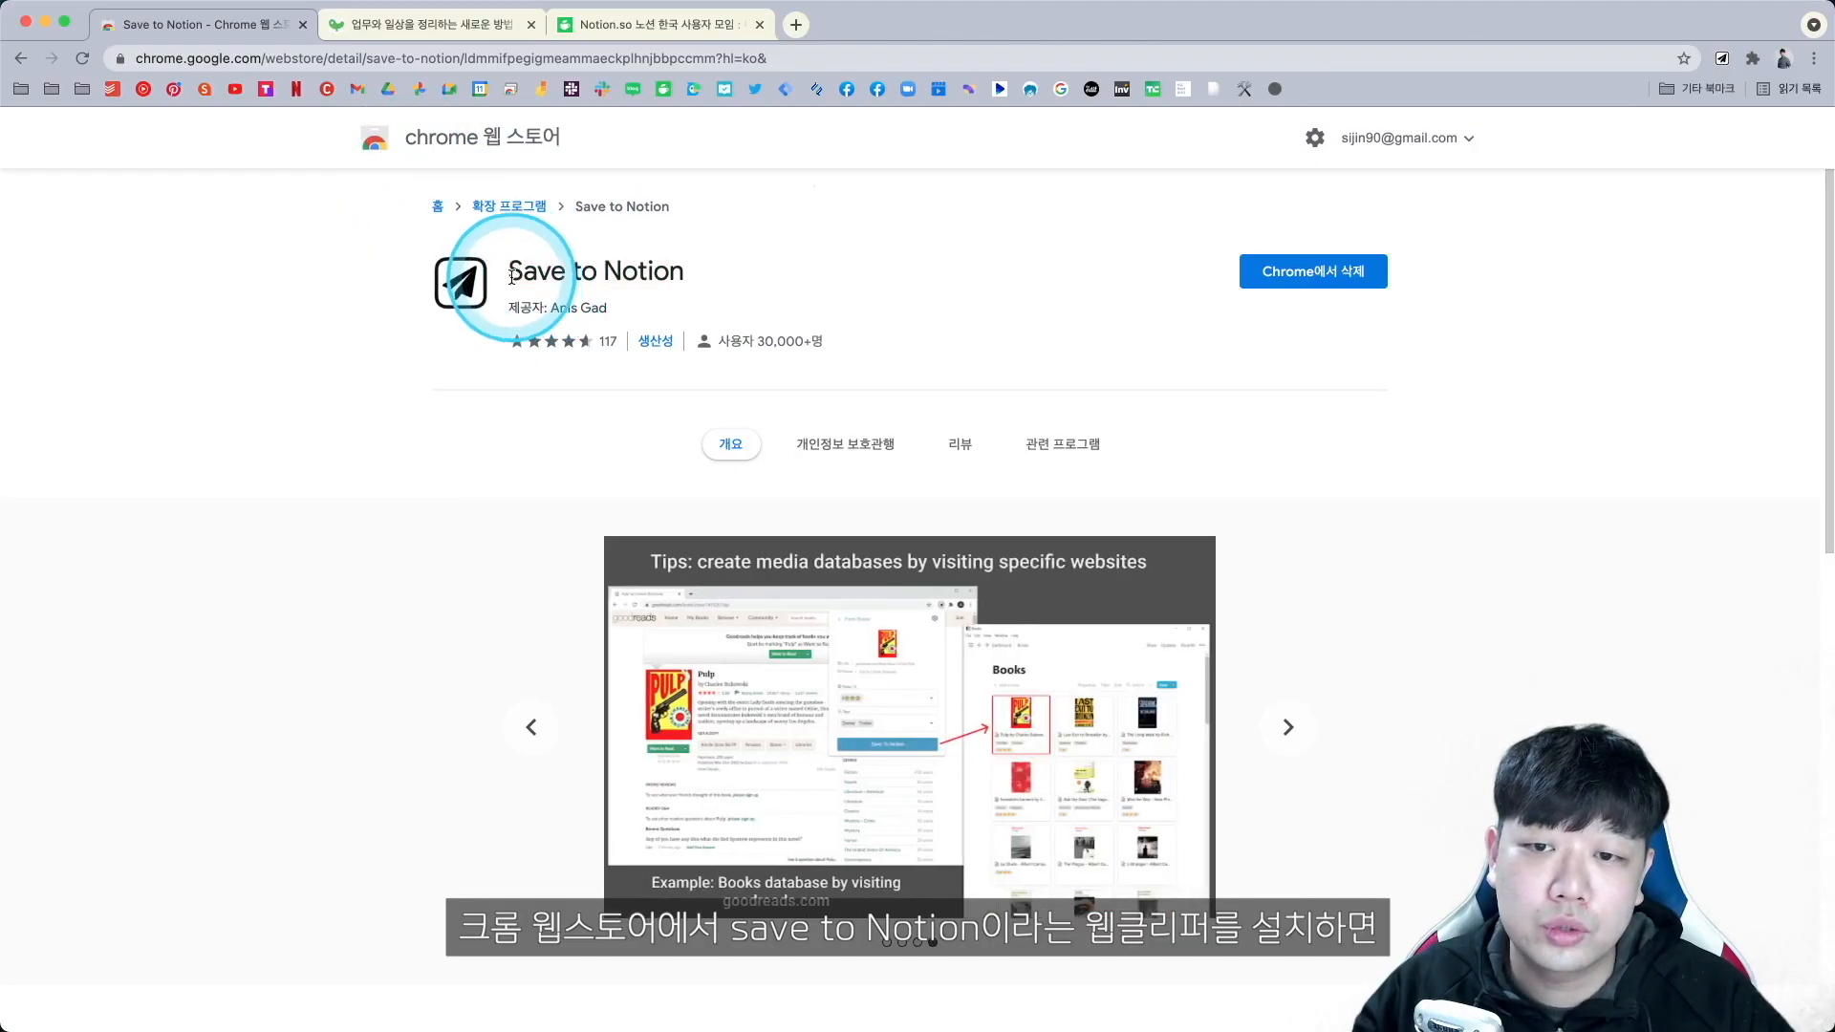
left_click(676, 287)
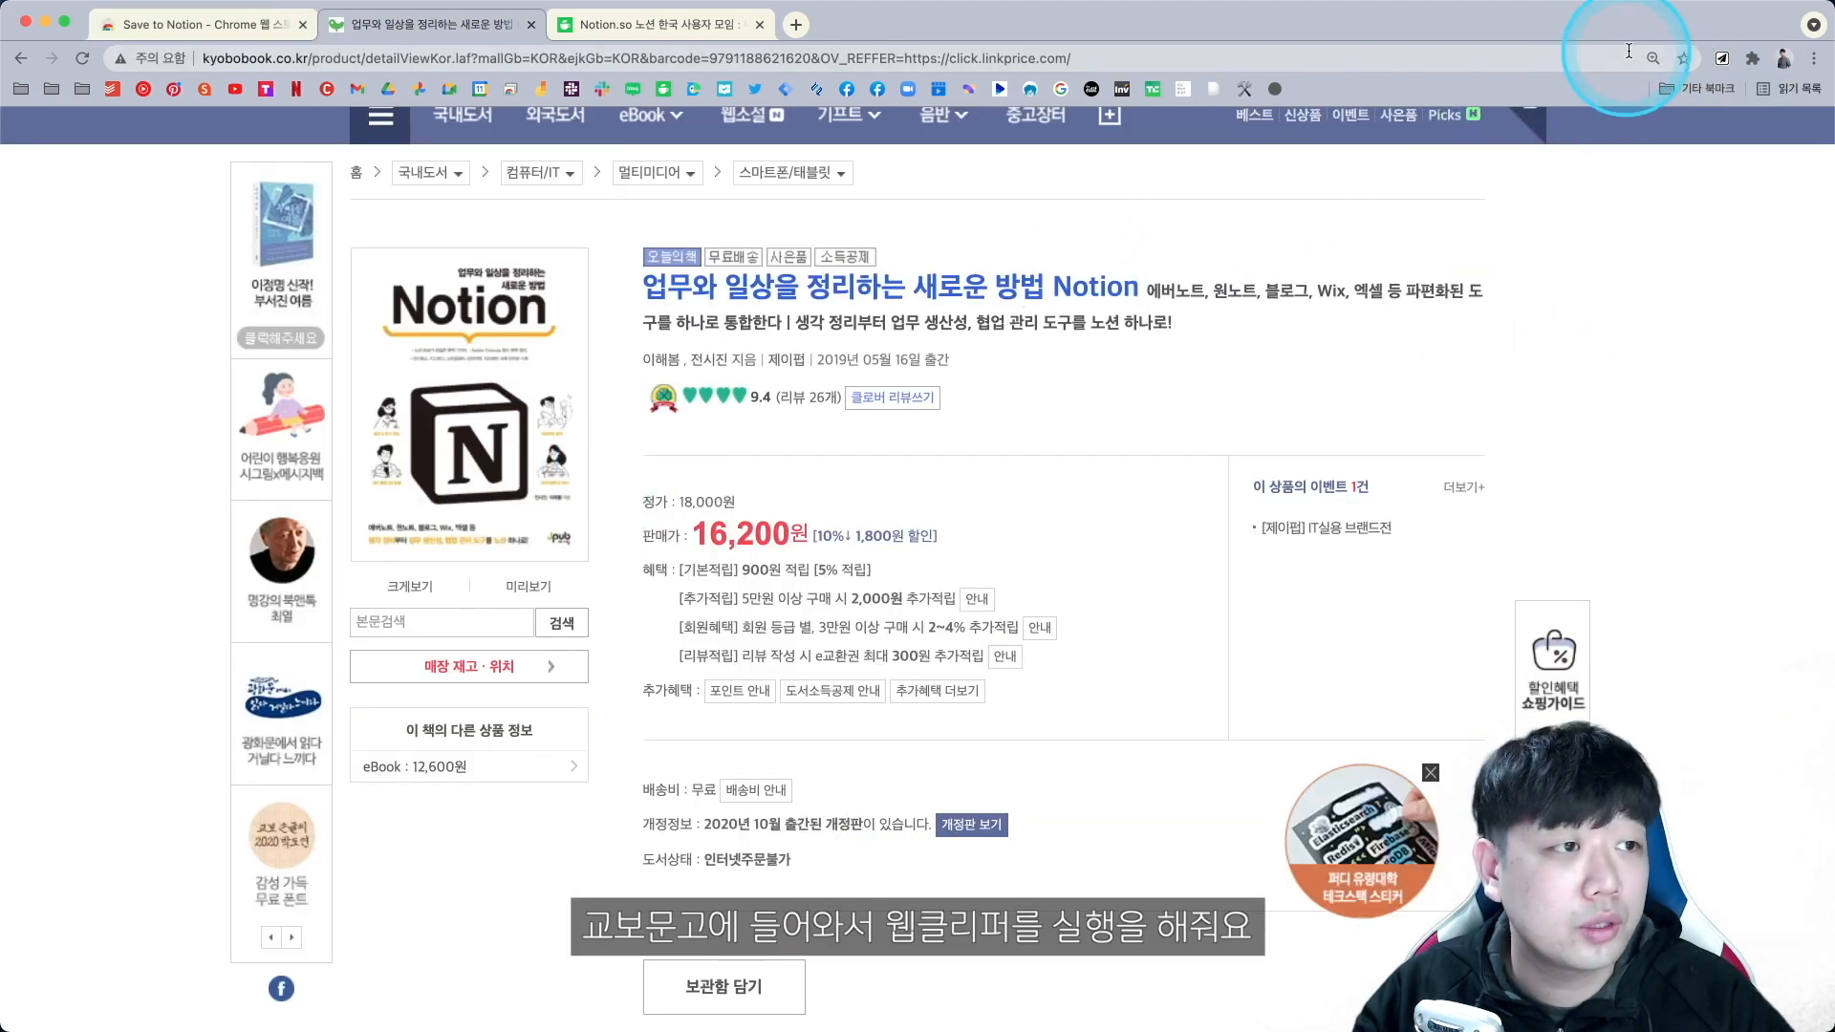
Launch Save to Notion on the Kyobo page of the Notion book and start a new form with the Sireal workspace.
left_click(1725, 63)
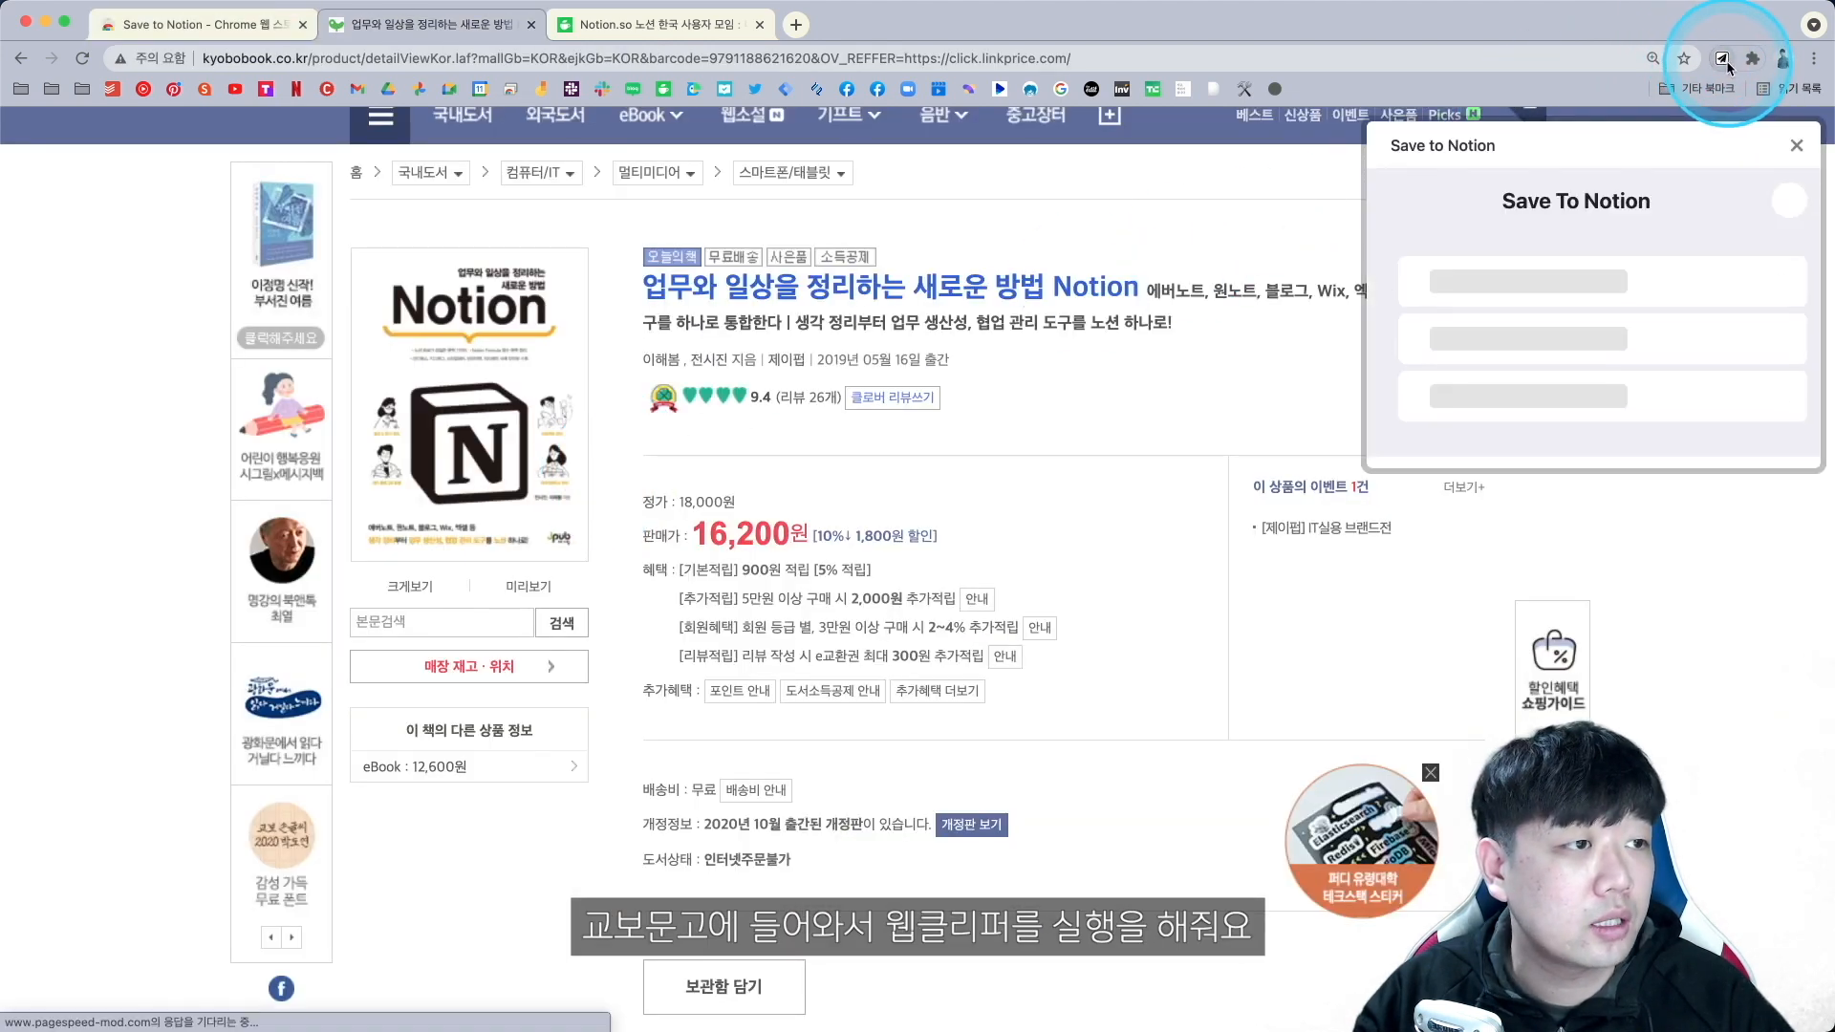
left_click(1482, 413)
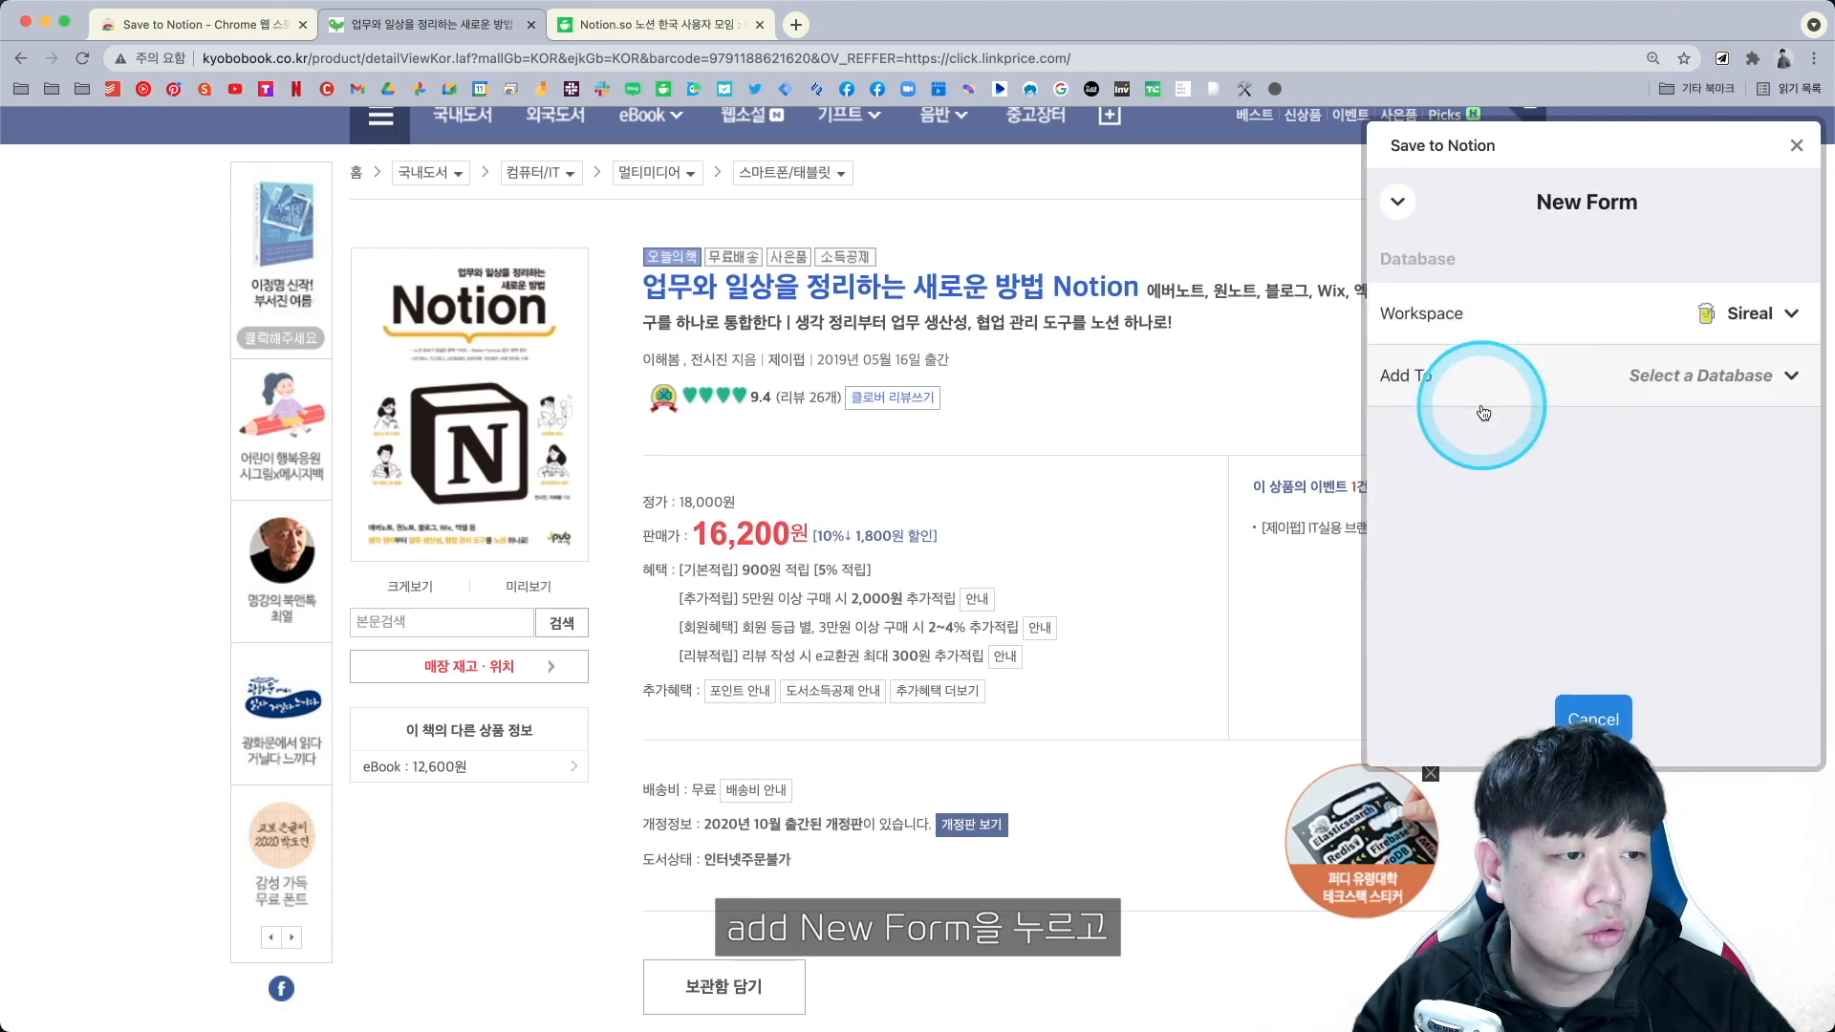
left_click(1684, 309)
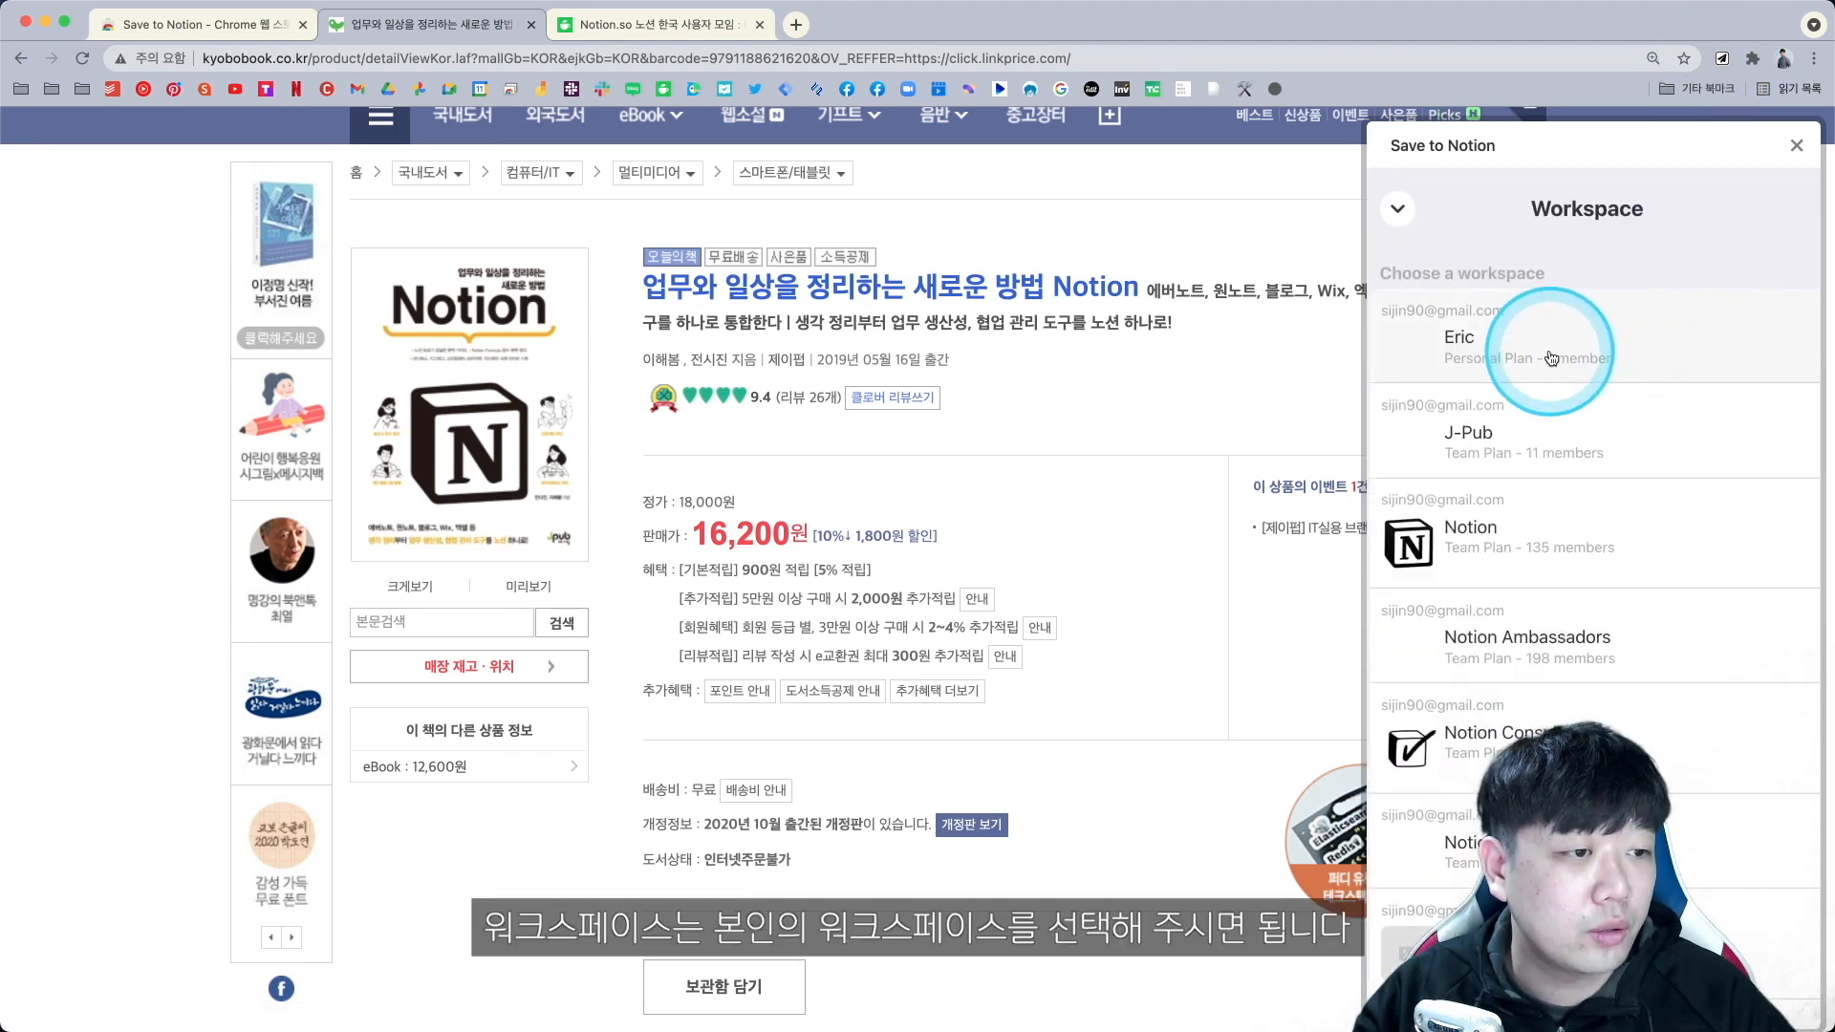
scroll(1646, 414, "down", 5)
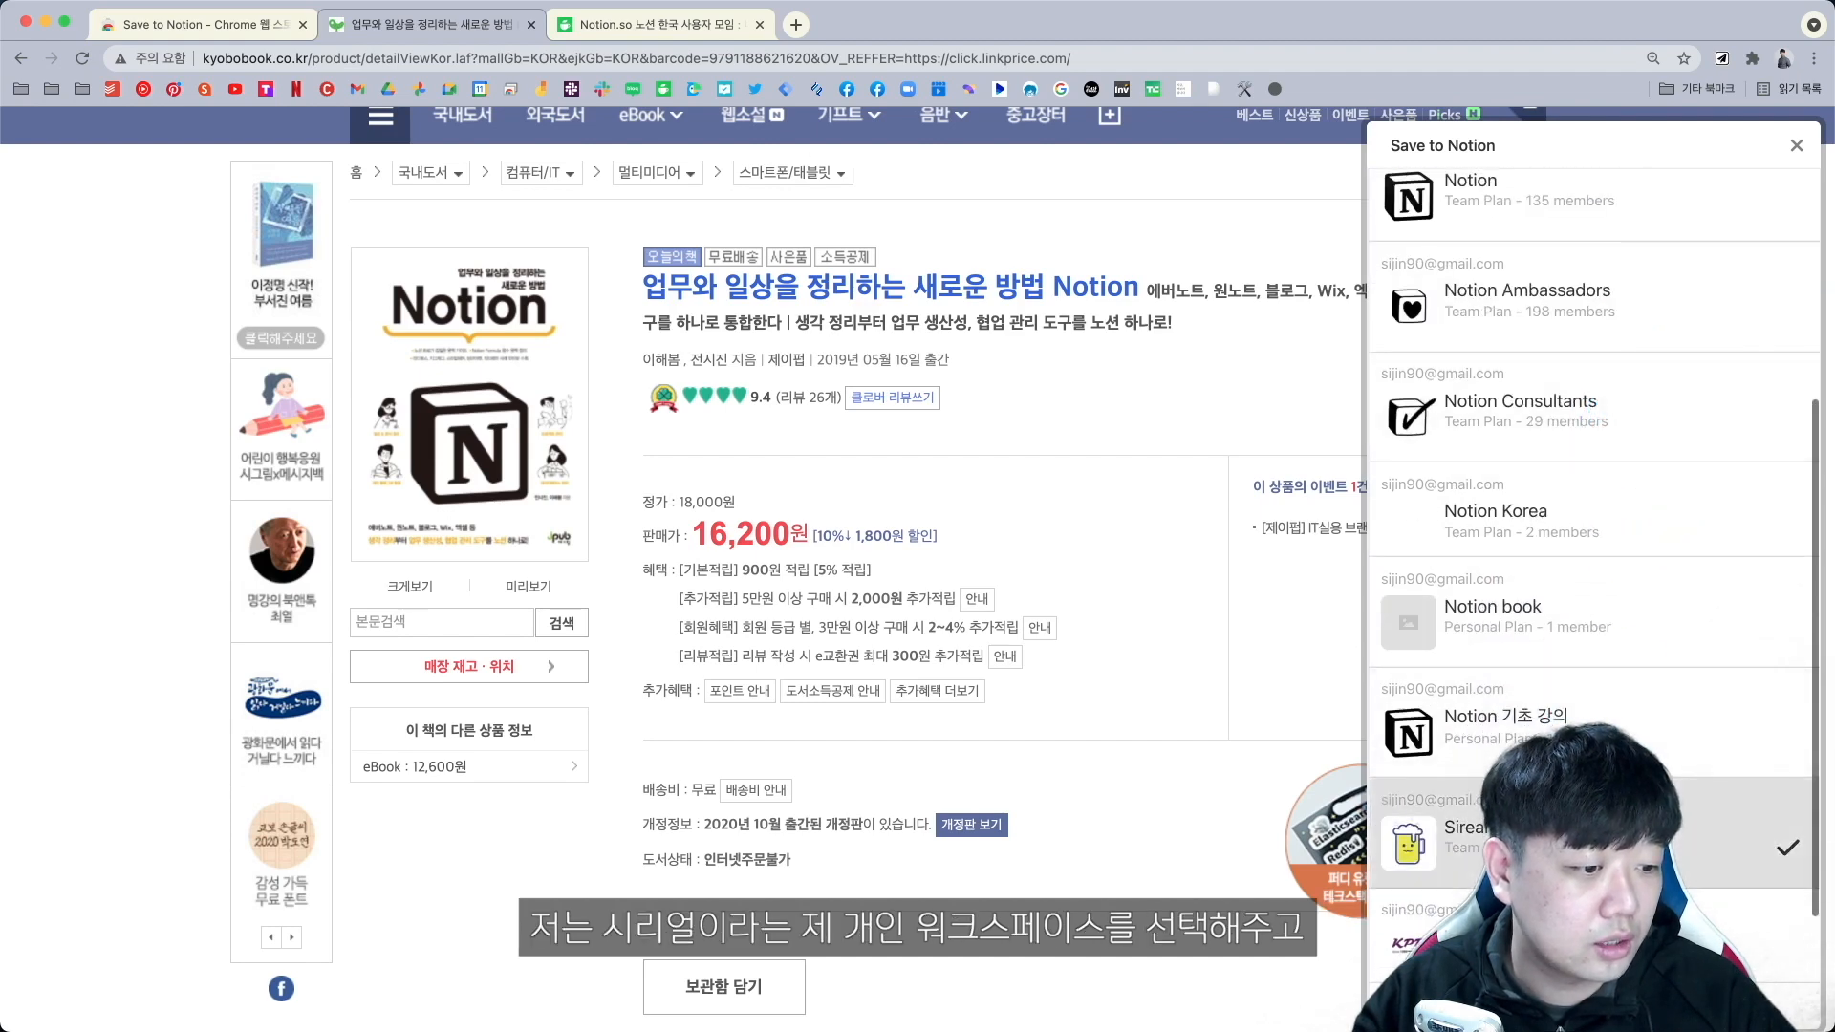
left_click(1625, 839)
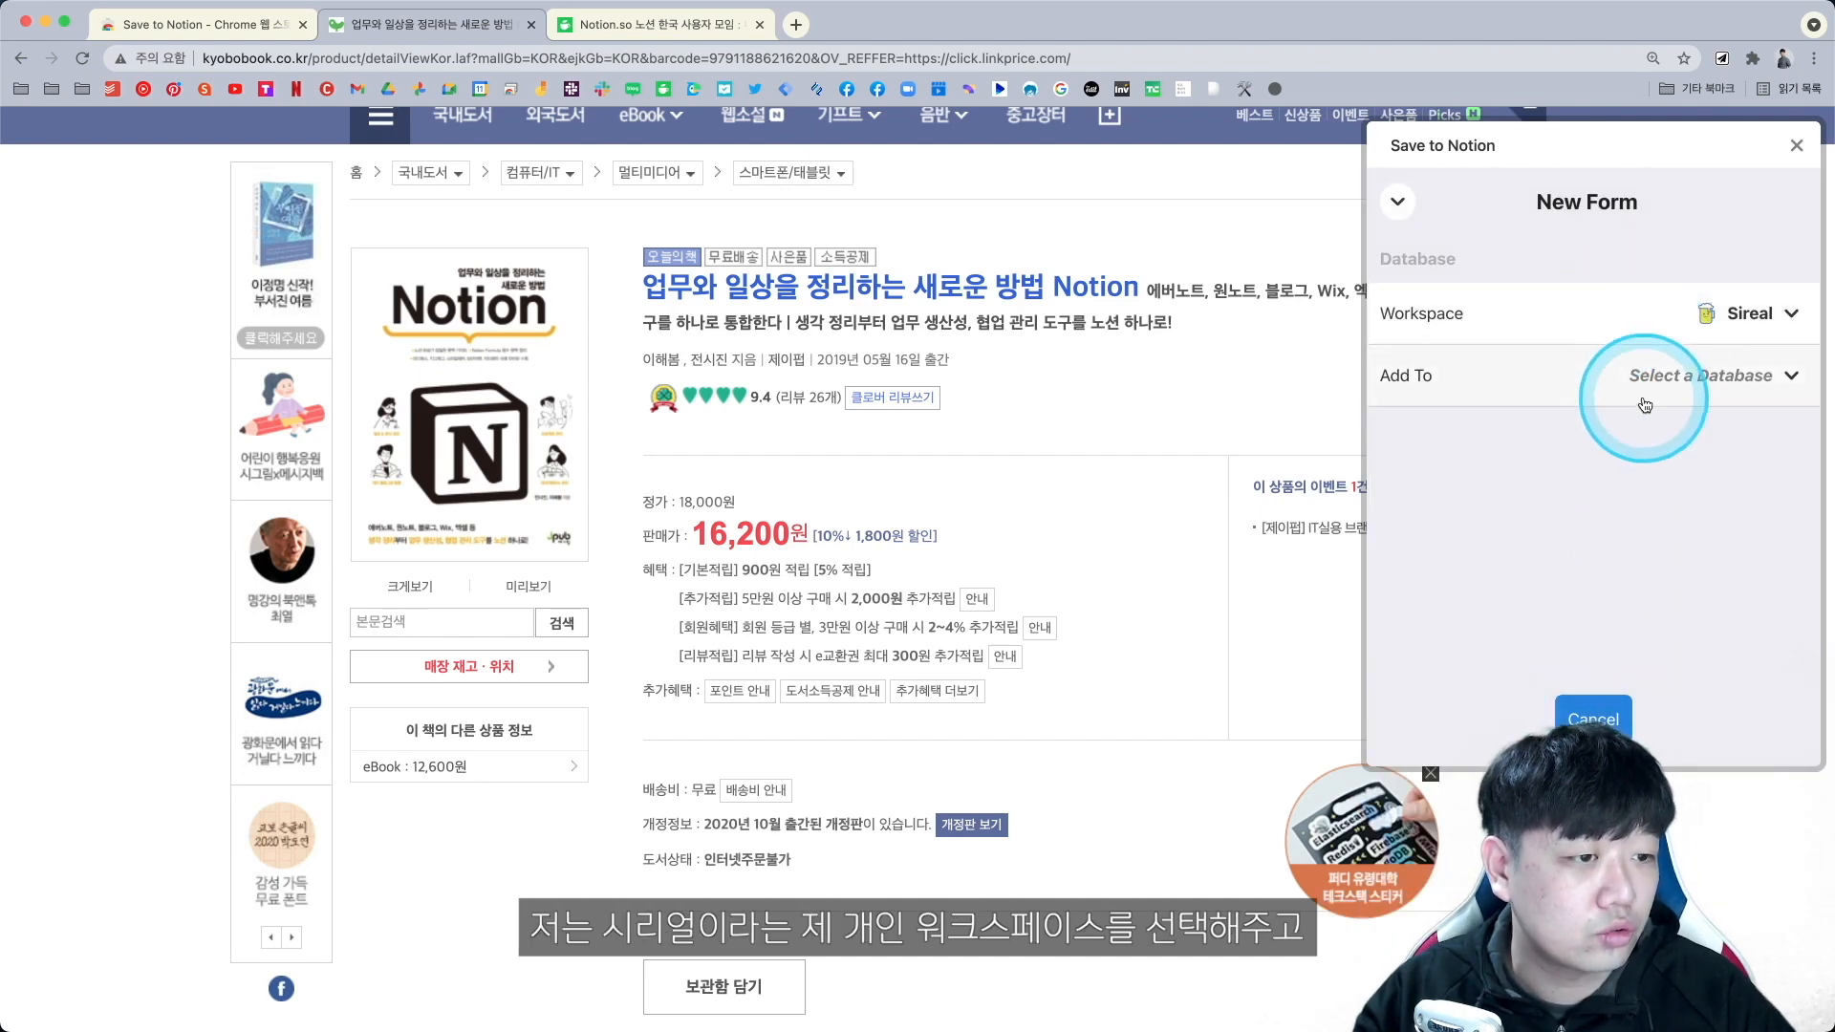
Set the form's target database to 도서 리스트, searching with the database name copied from the reading record page.
left_click(1742, 377)
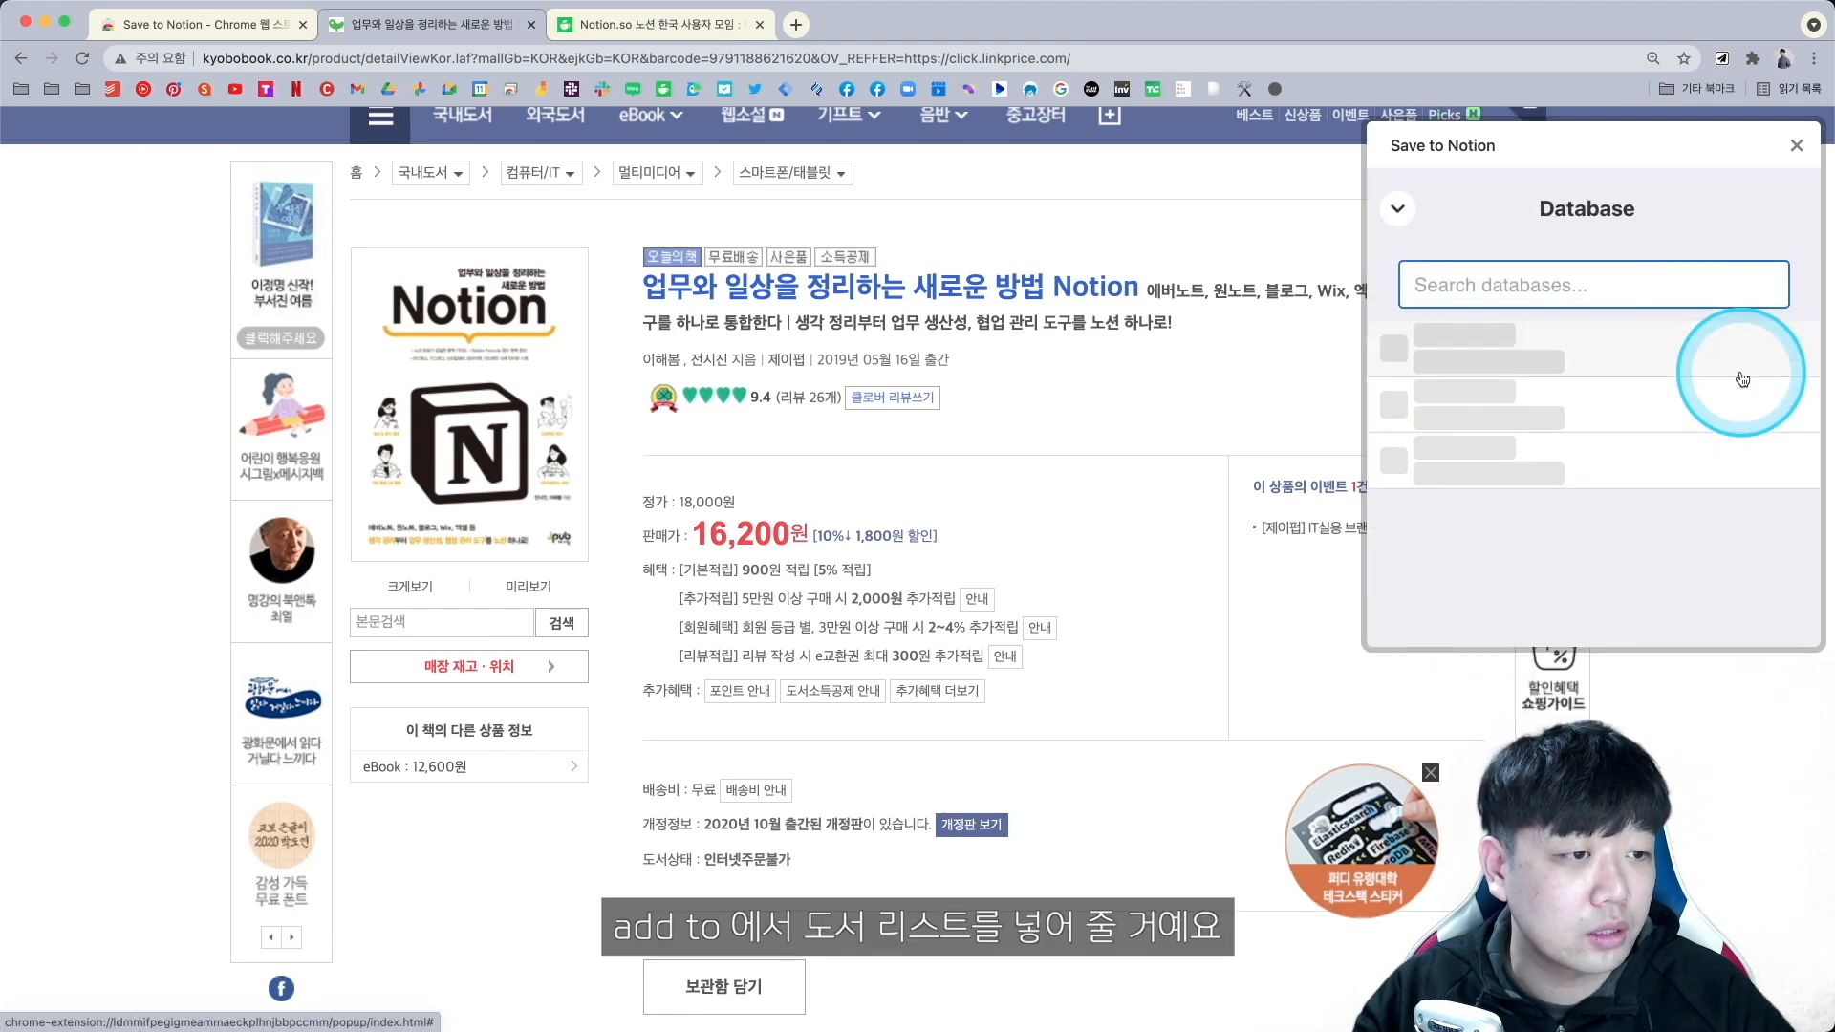
left_click(1615, 294)
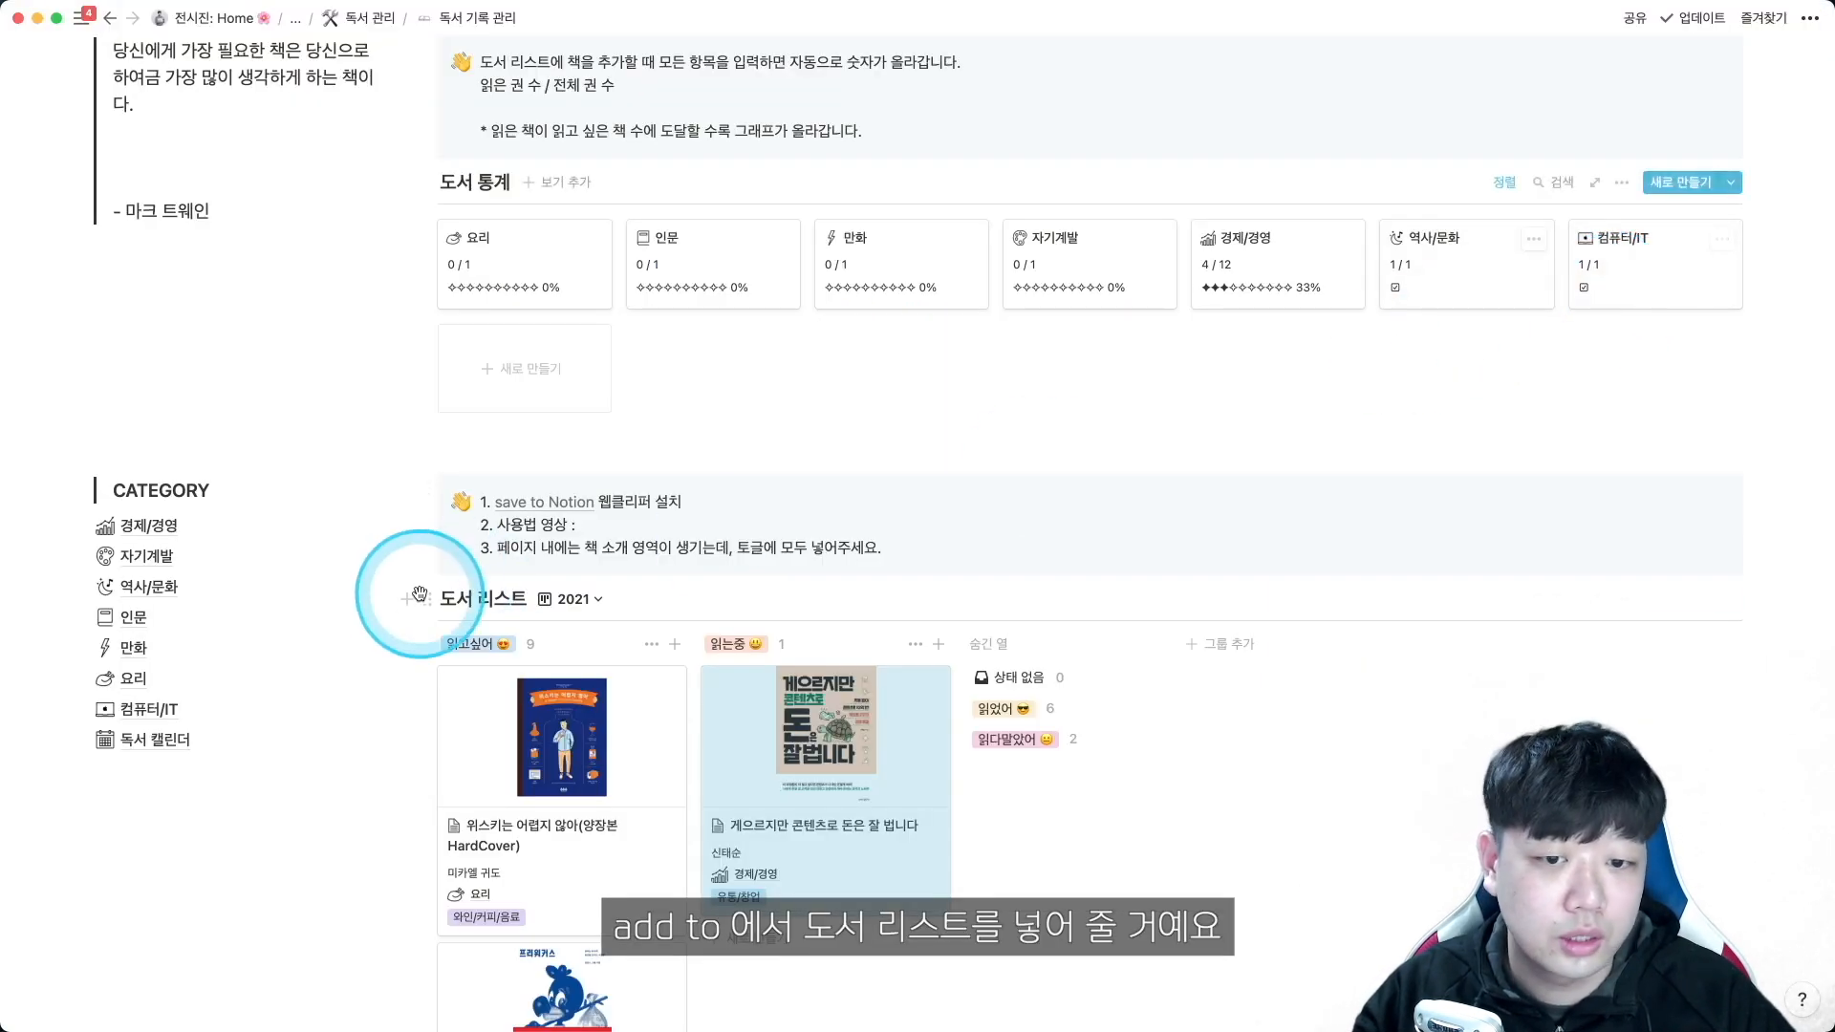
left_click_drag(393, 594, 516, 600)
key("super+c")
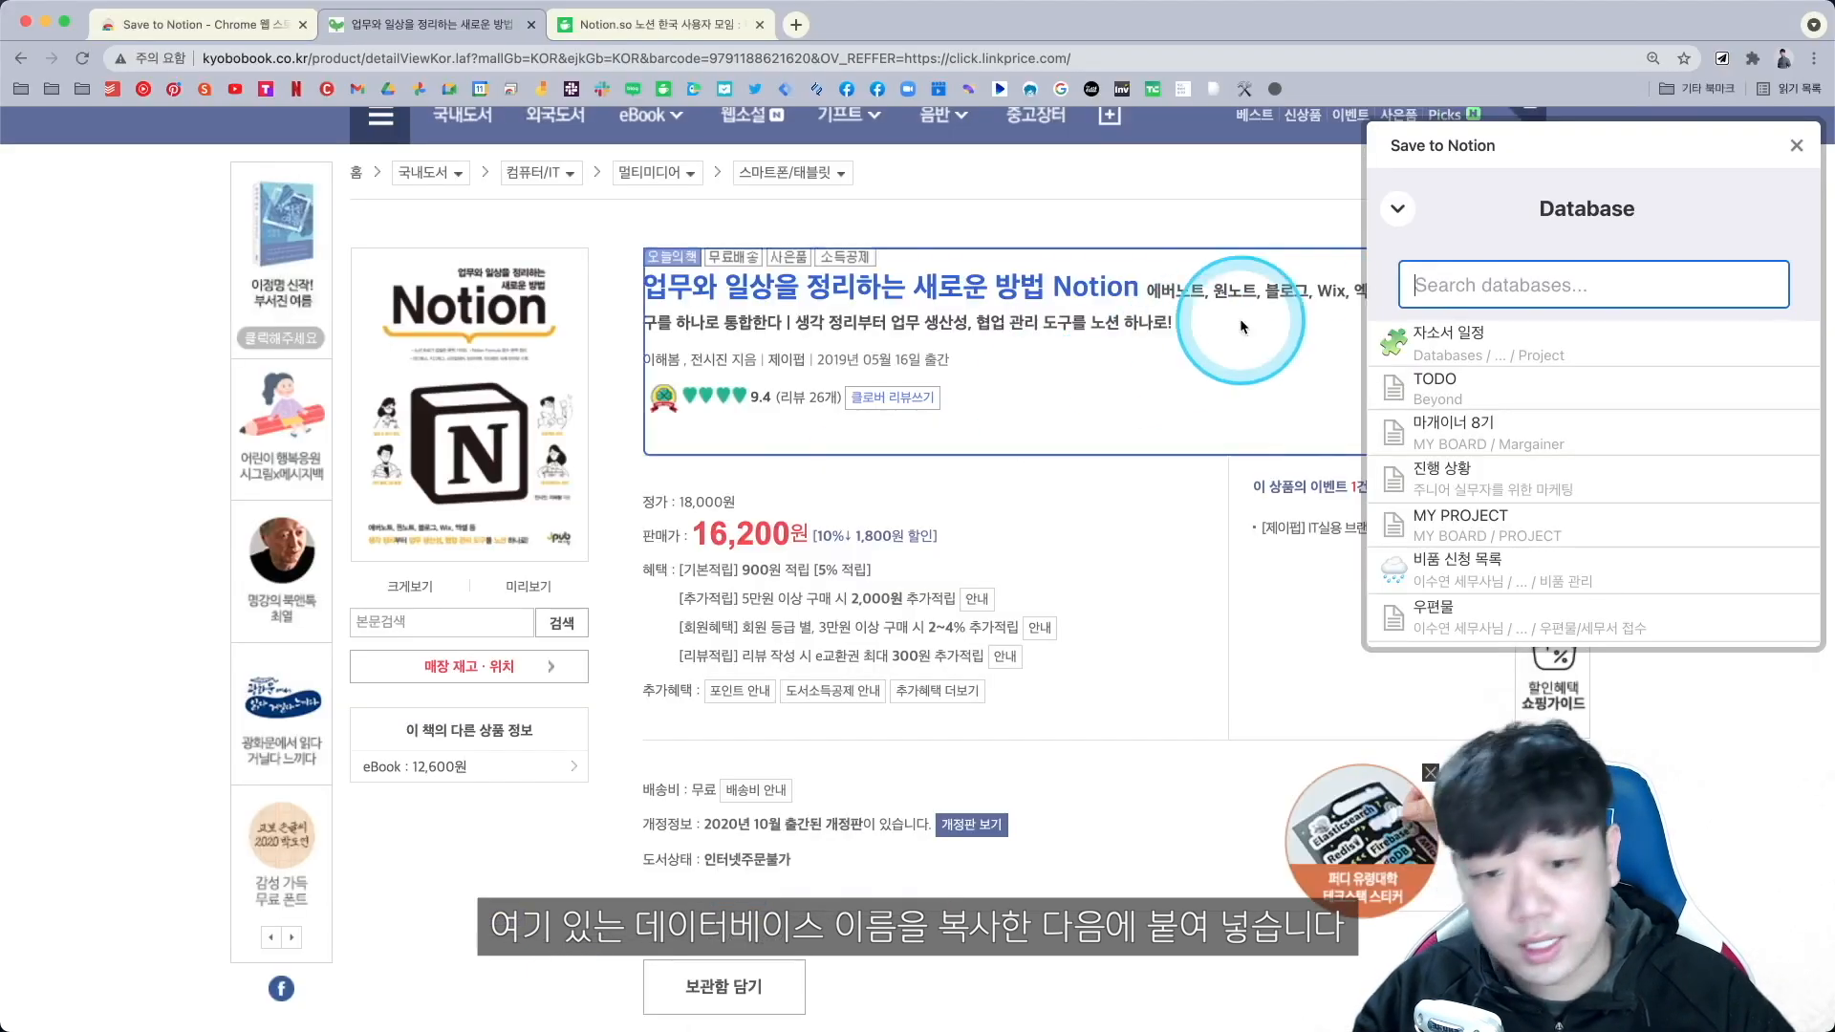
left_click(1414, 283)
key("super+v")
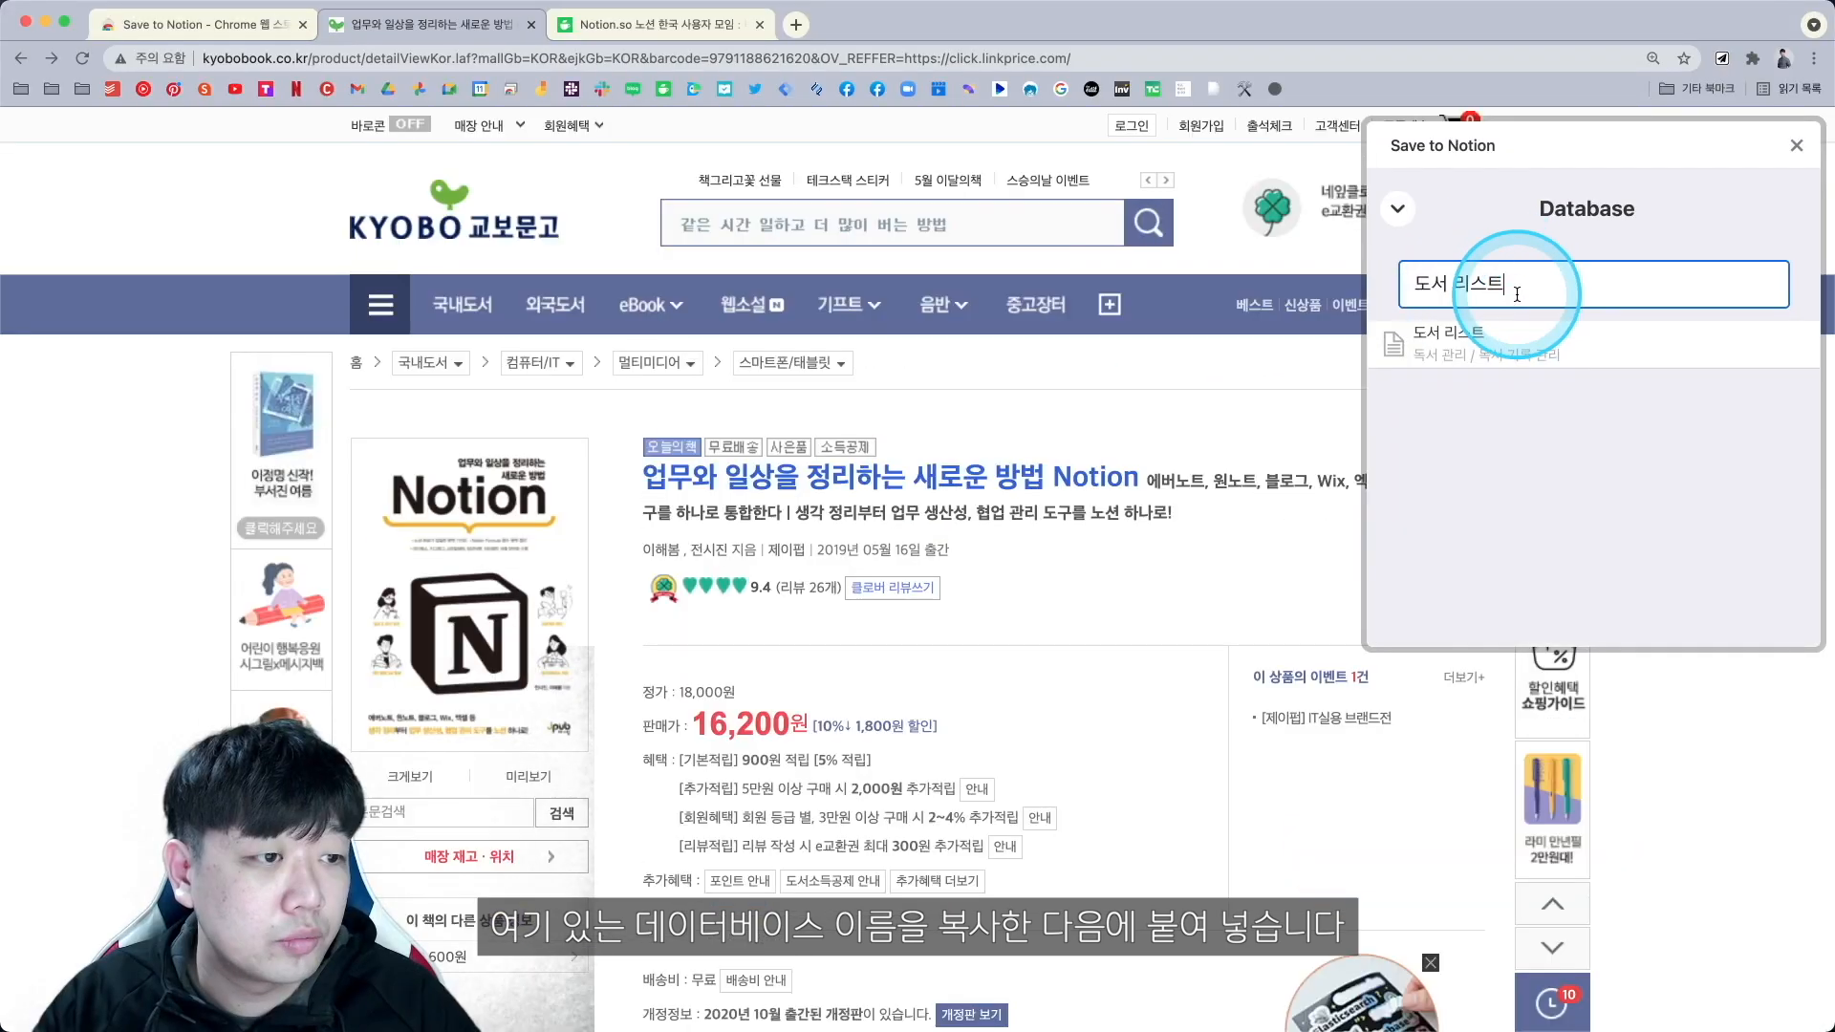
left_click(1515, 356)
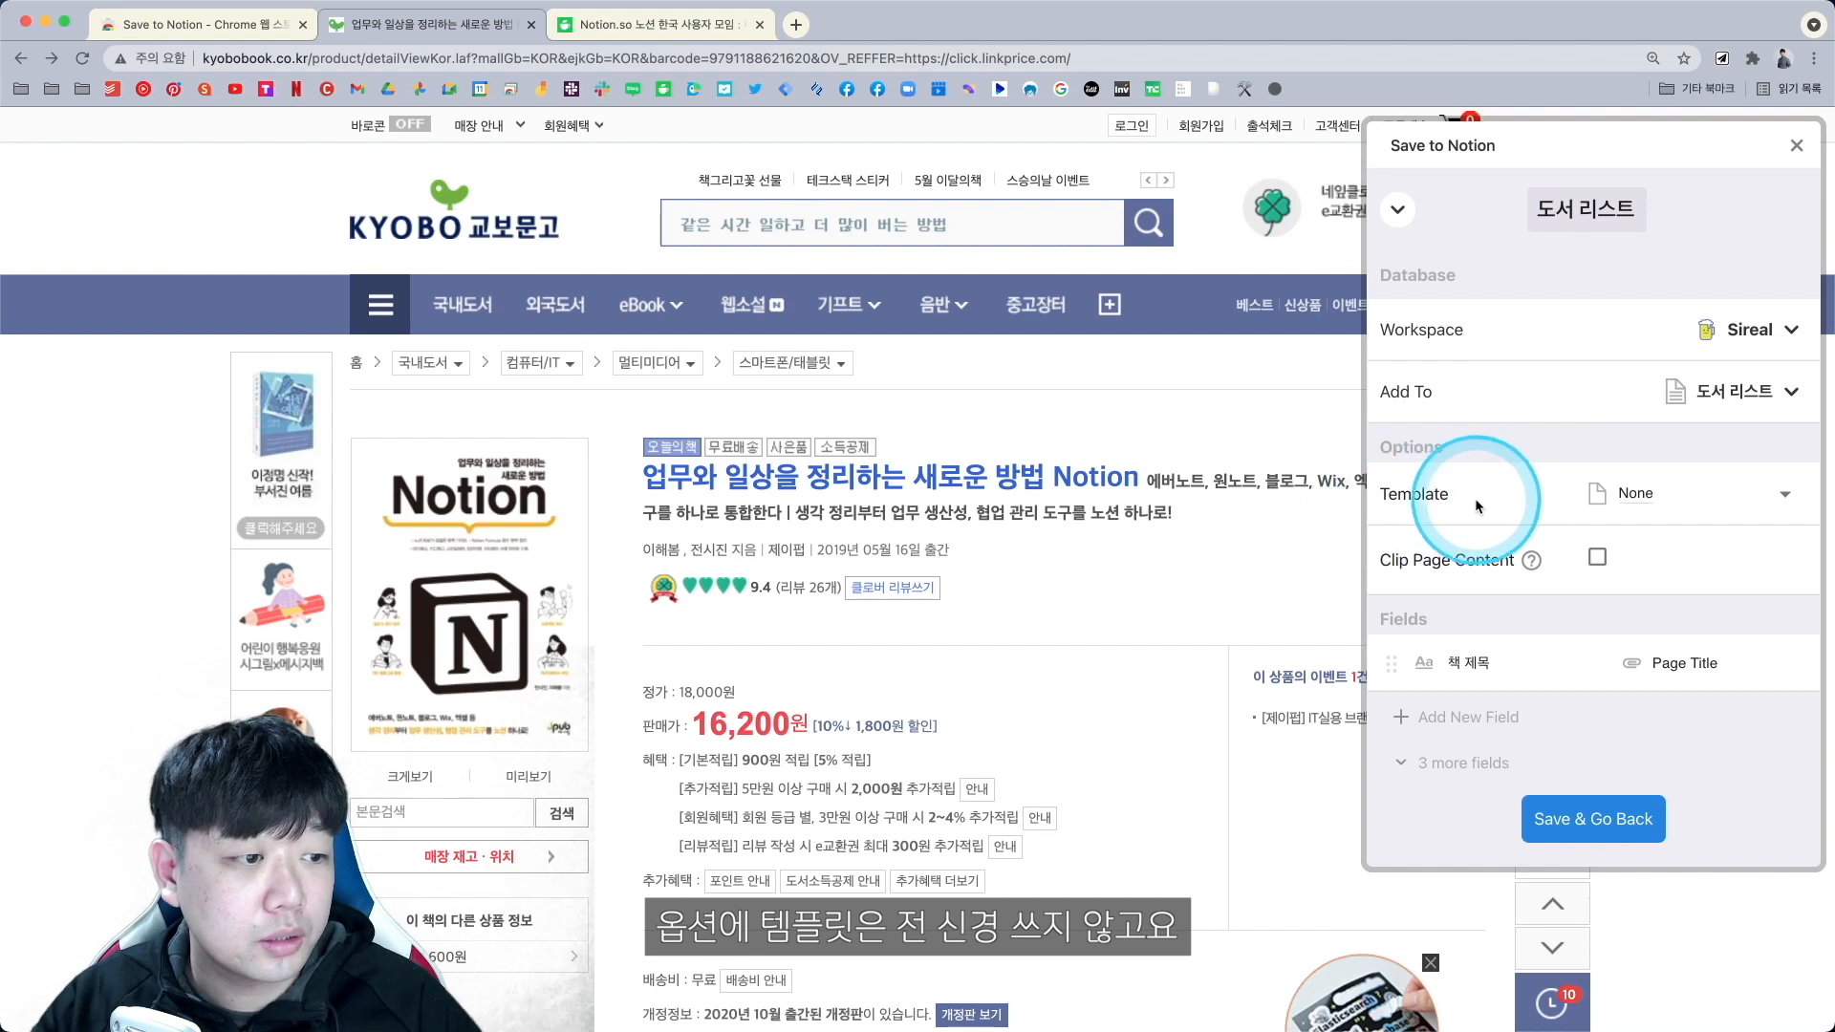
Turn on Clip Page Content for the 도서 리스트 form and look through the book page's product details.
scroll(1482, 492, "down", 1)
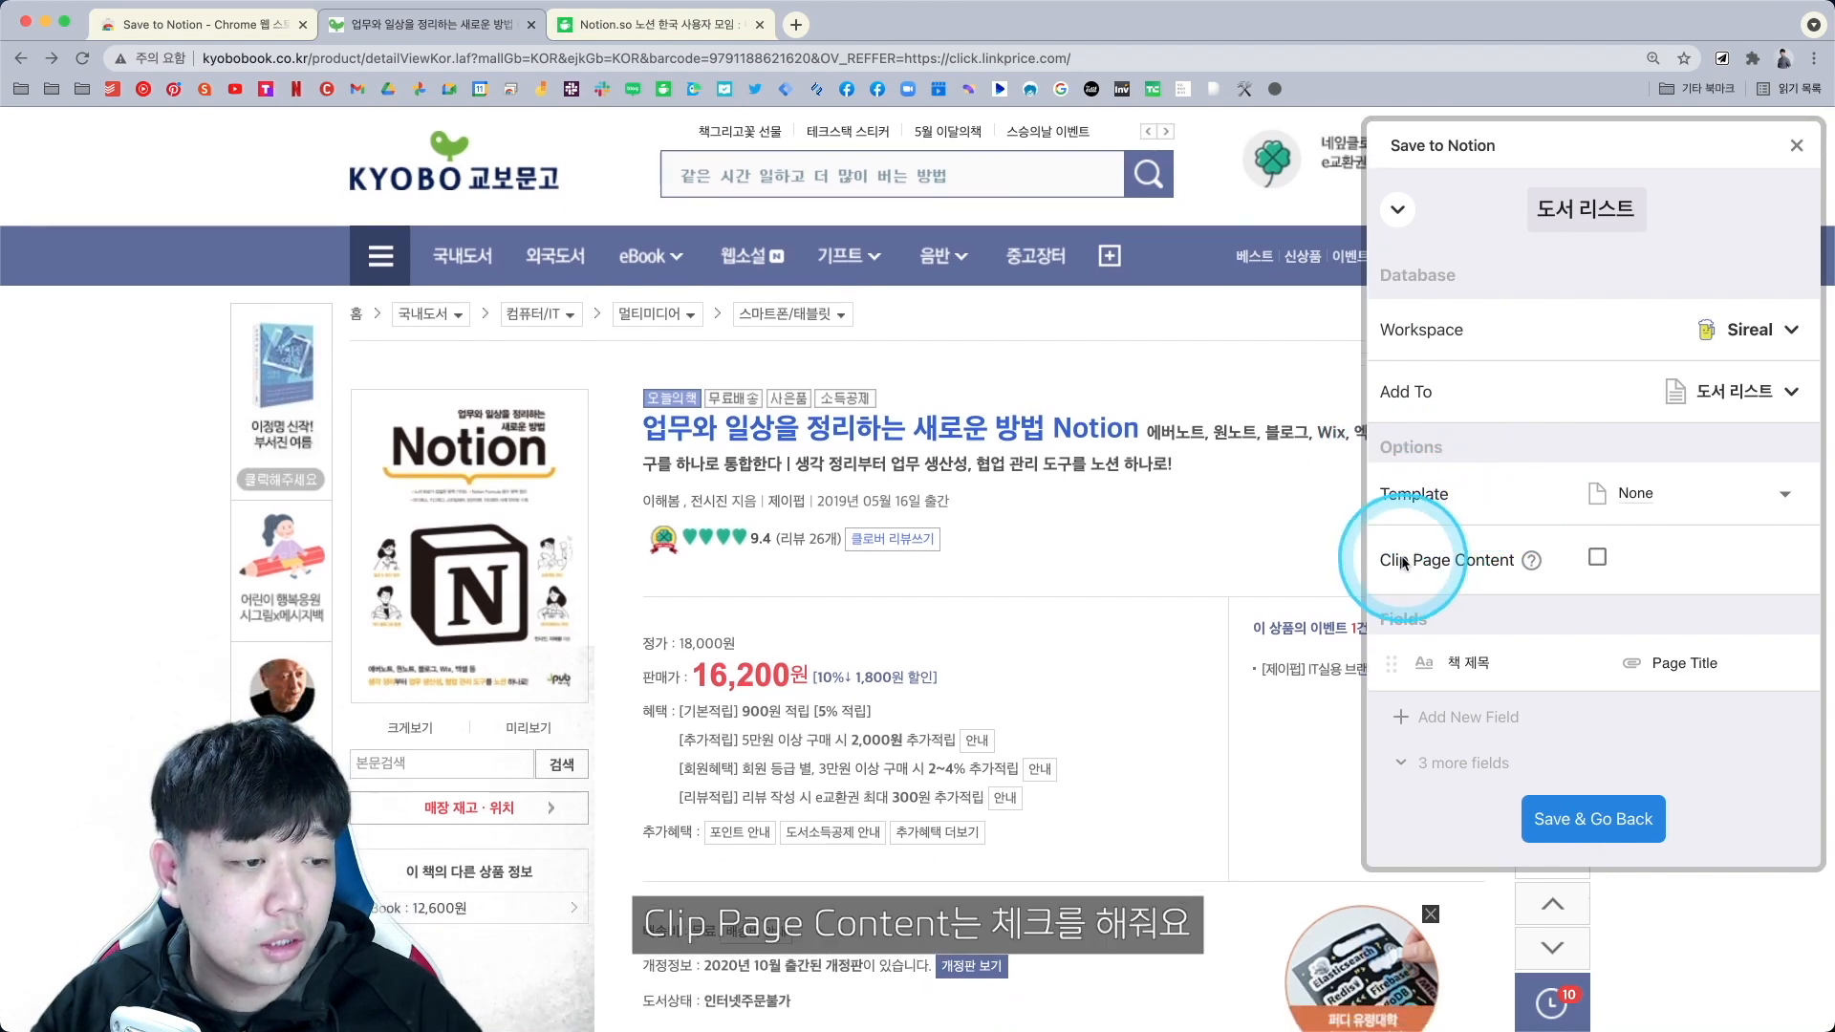
left_click(1596, 558)
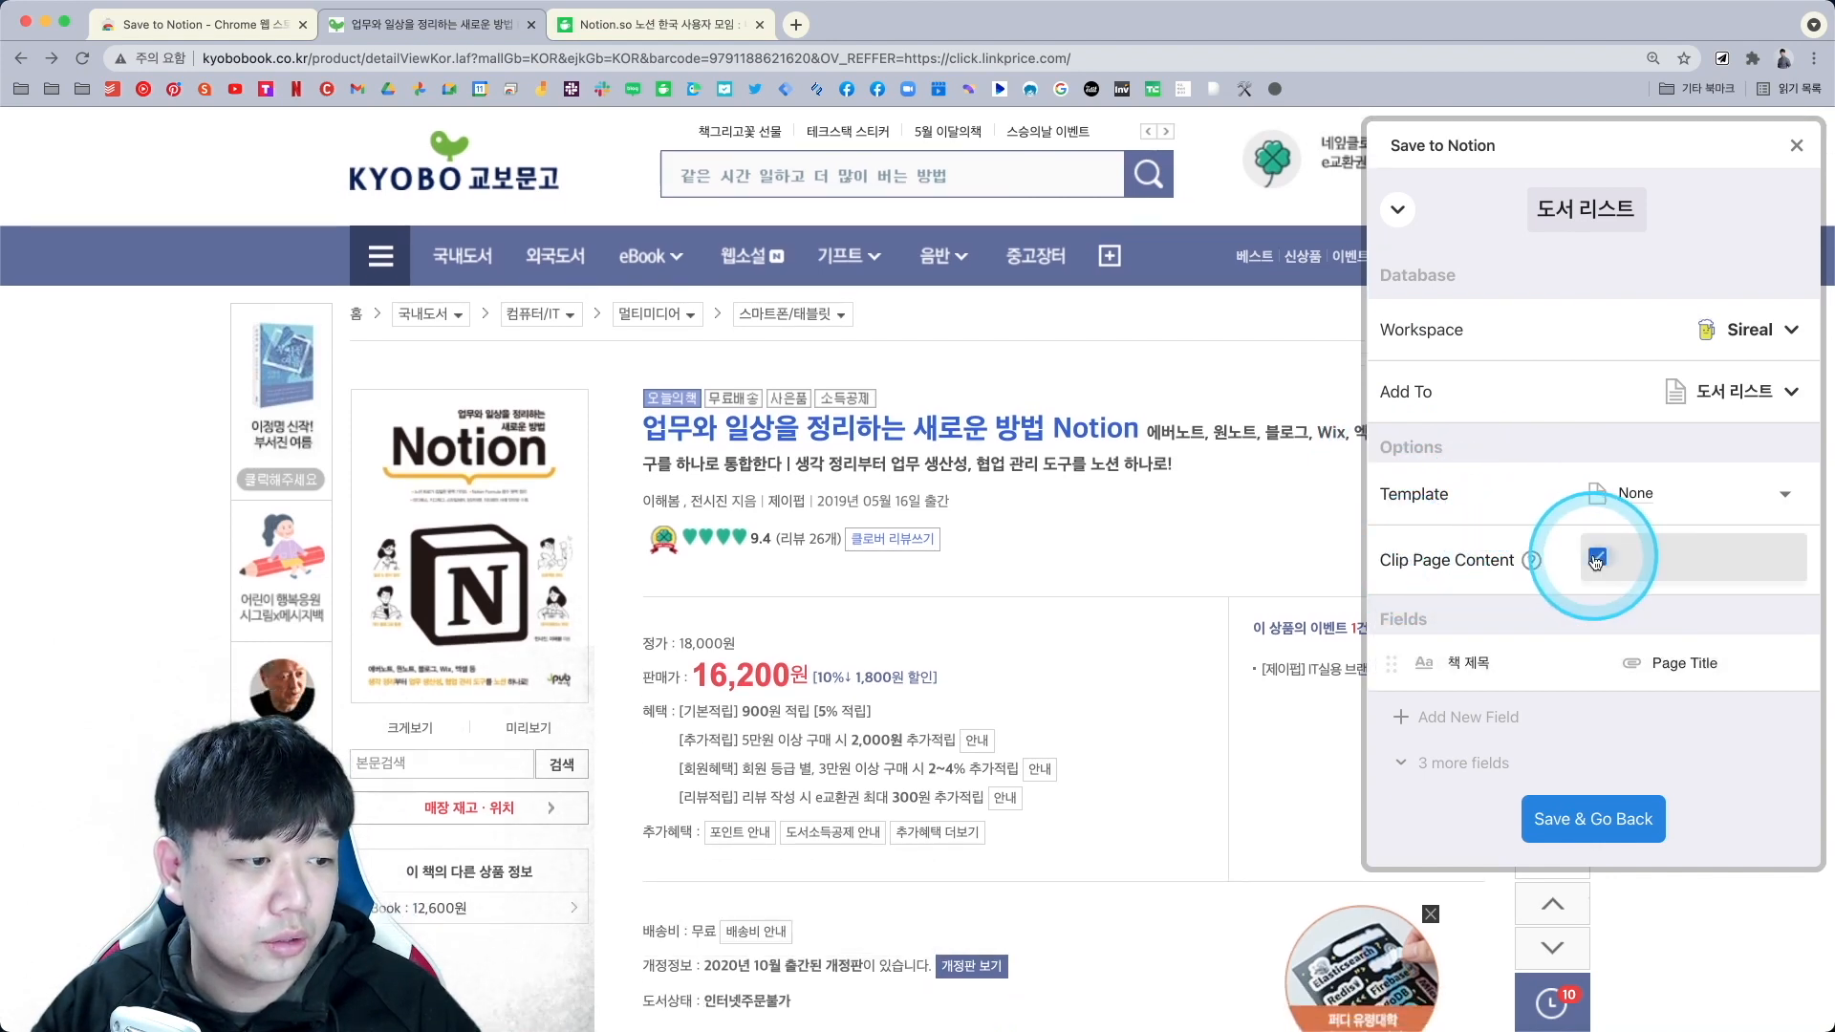
scroll(884, 545, "down", 10)
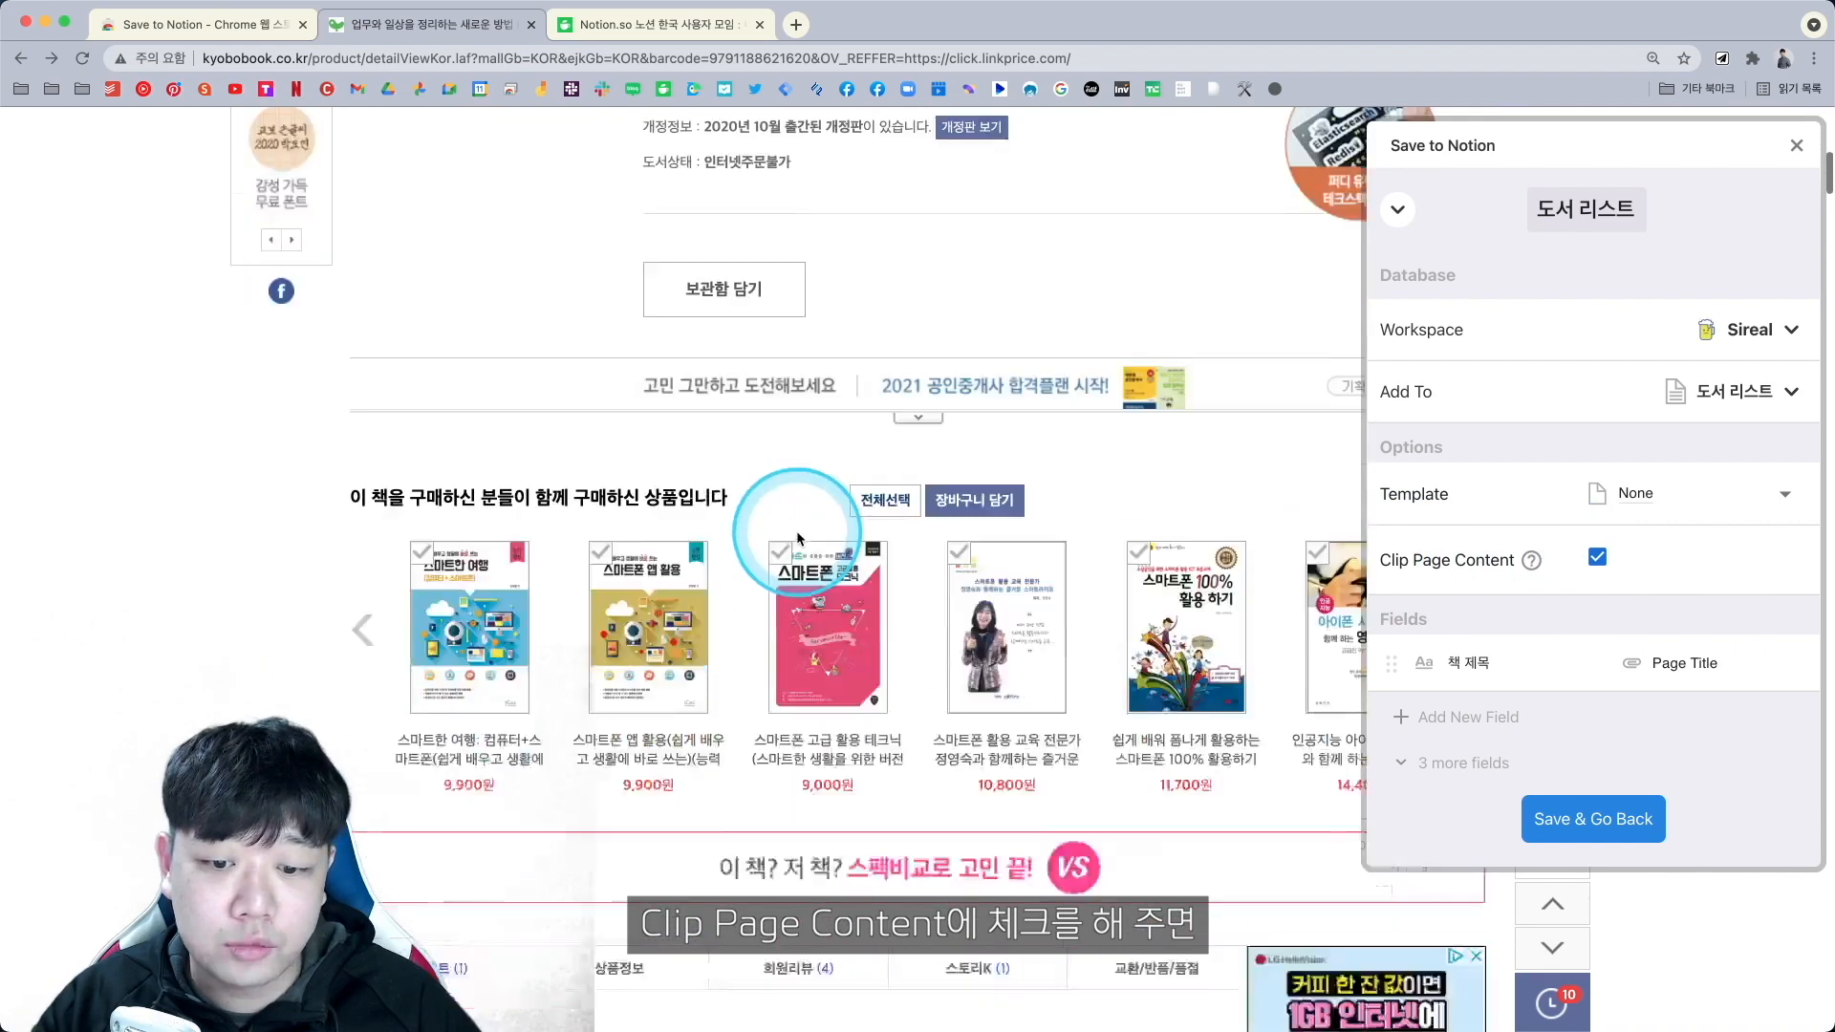
scroll(797, 538, "down", 6)
scroll(755, 538, "down", 15)
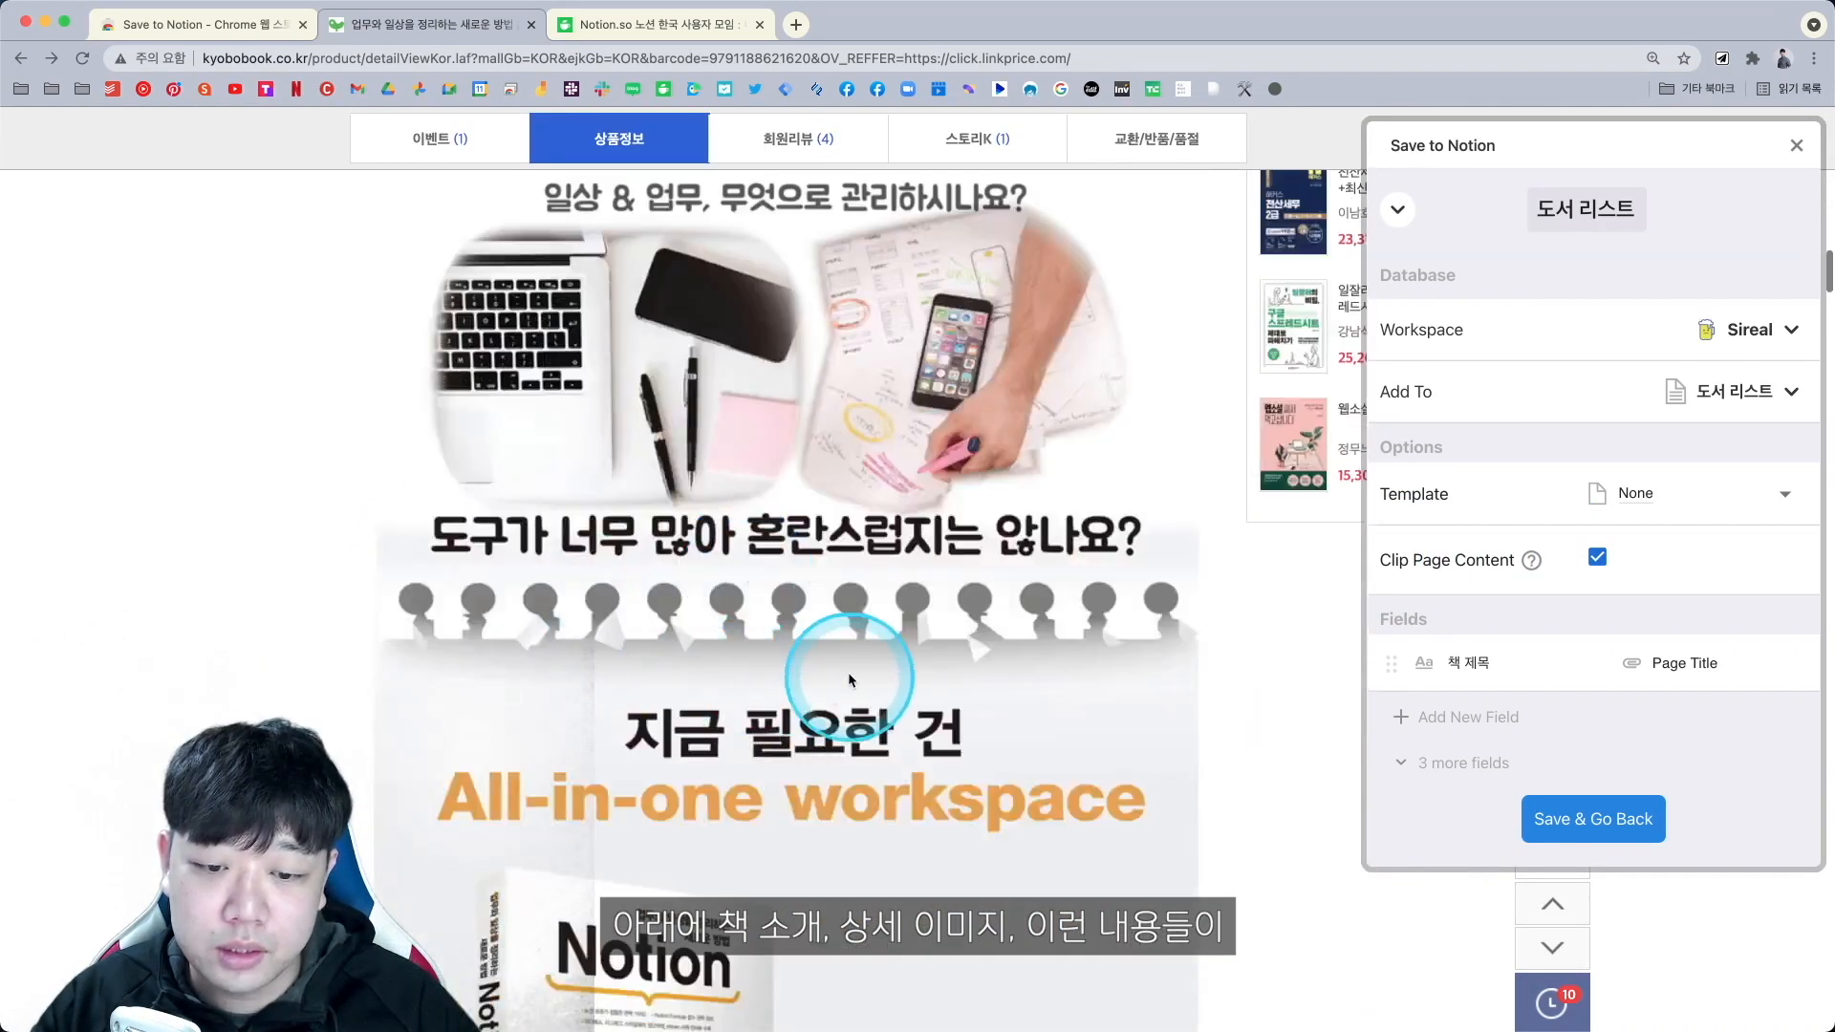
scroll(846, 667, "up", 15)
scroll(845, 665, "up", 15)
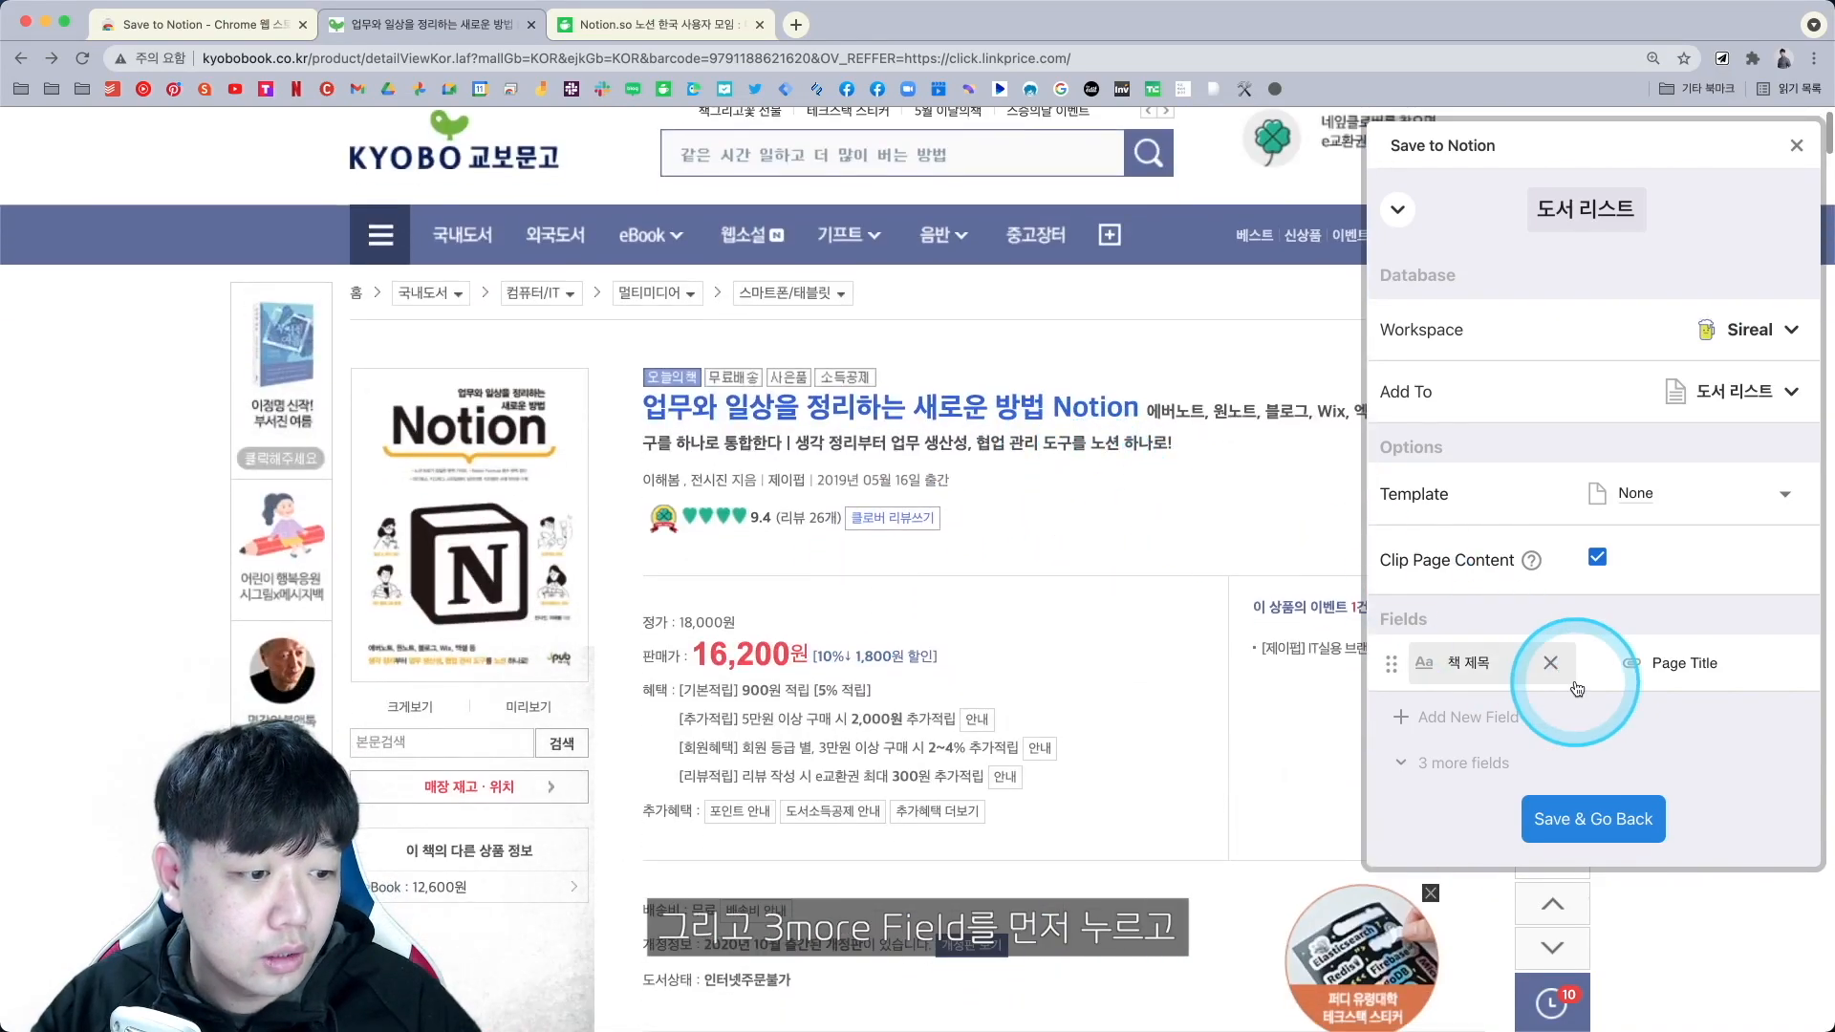
Expand the 도서 리스트 form's three hidden fields and set the icon field's source to Page Image.
left_click(1468, 762)
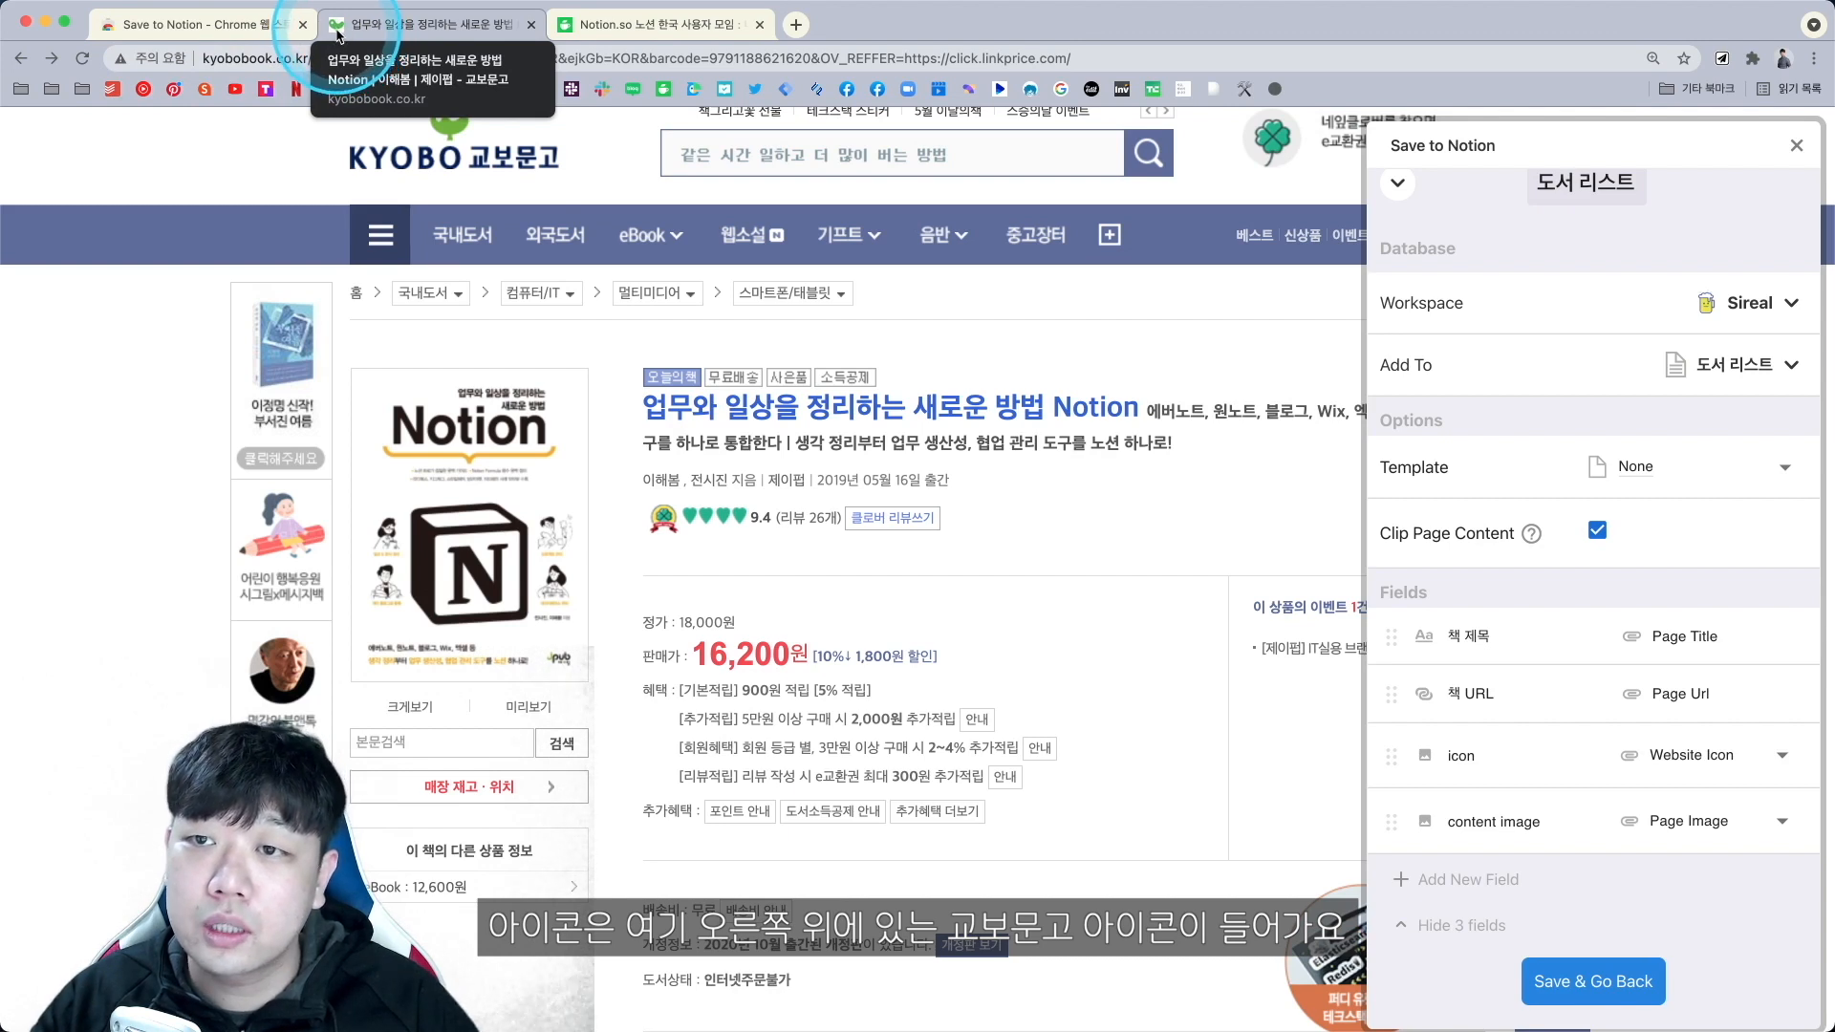
left_click(1693, 755)
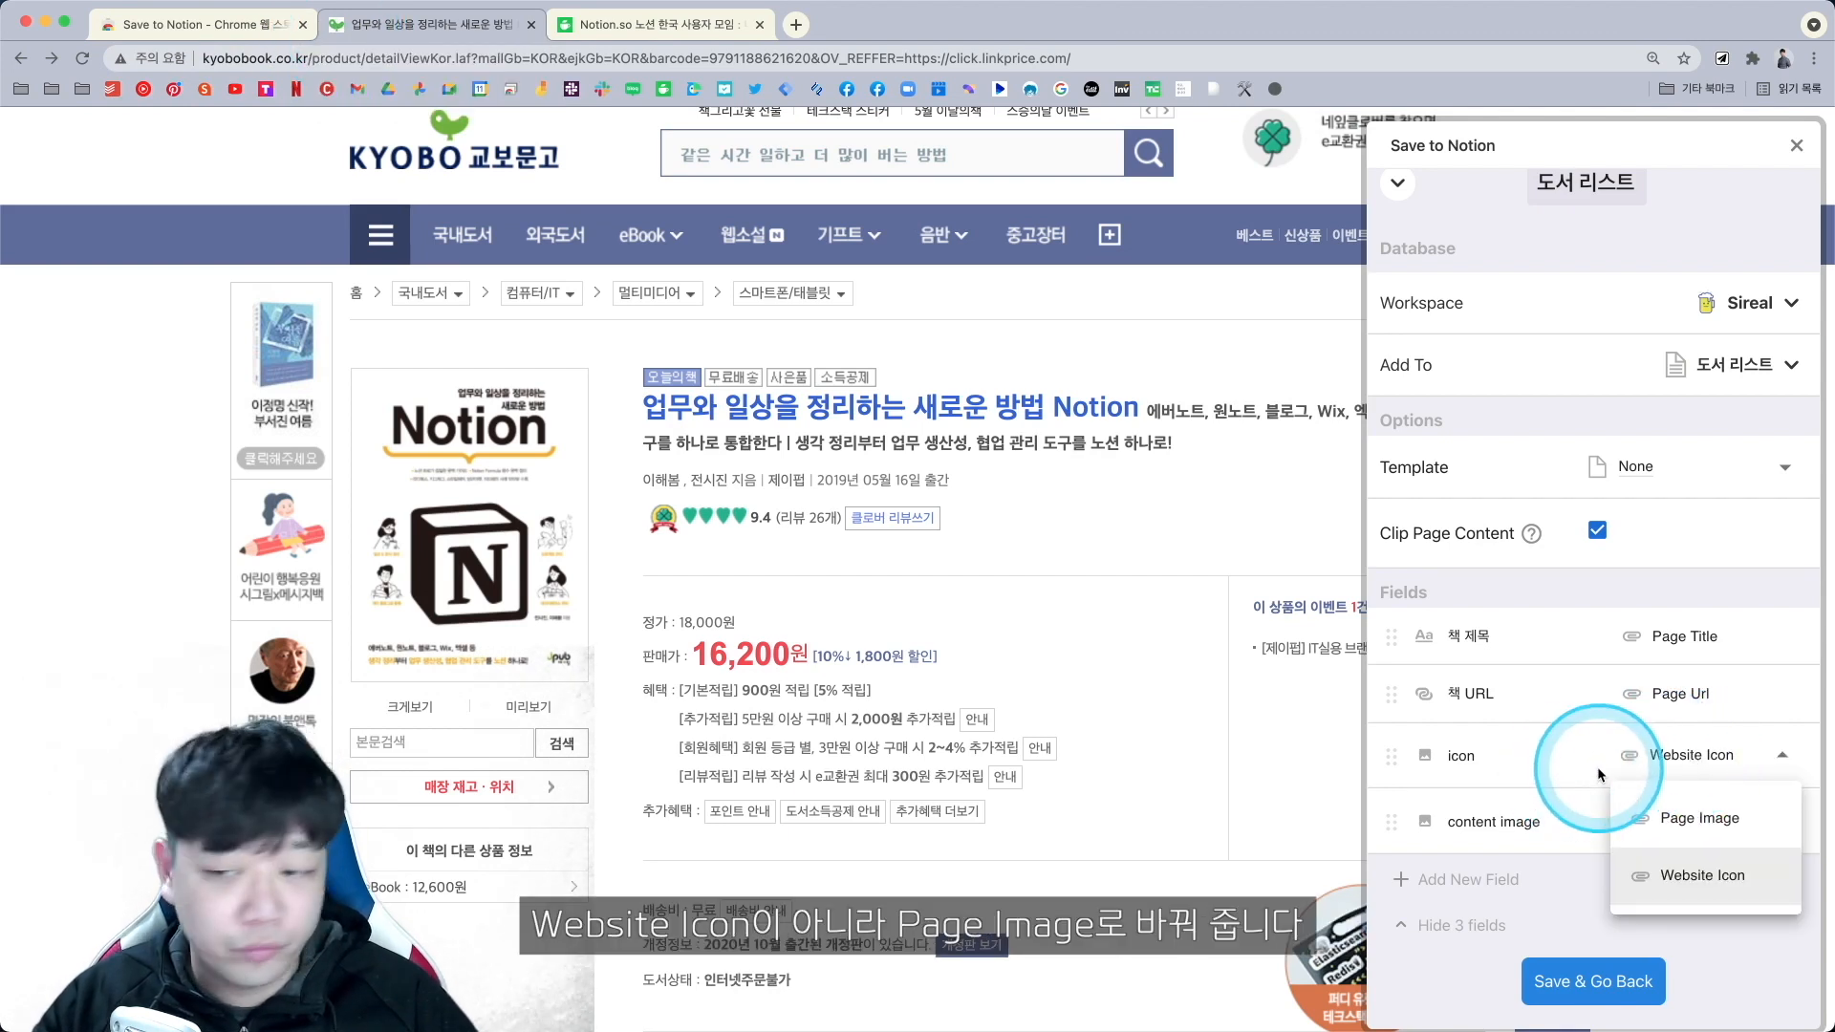
left_click(1715, 818)
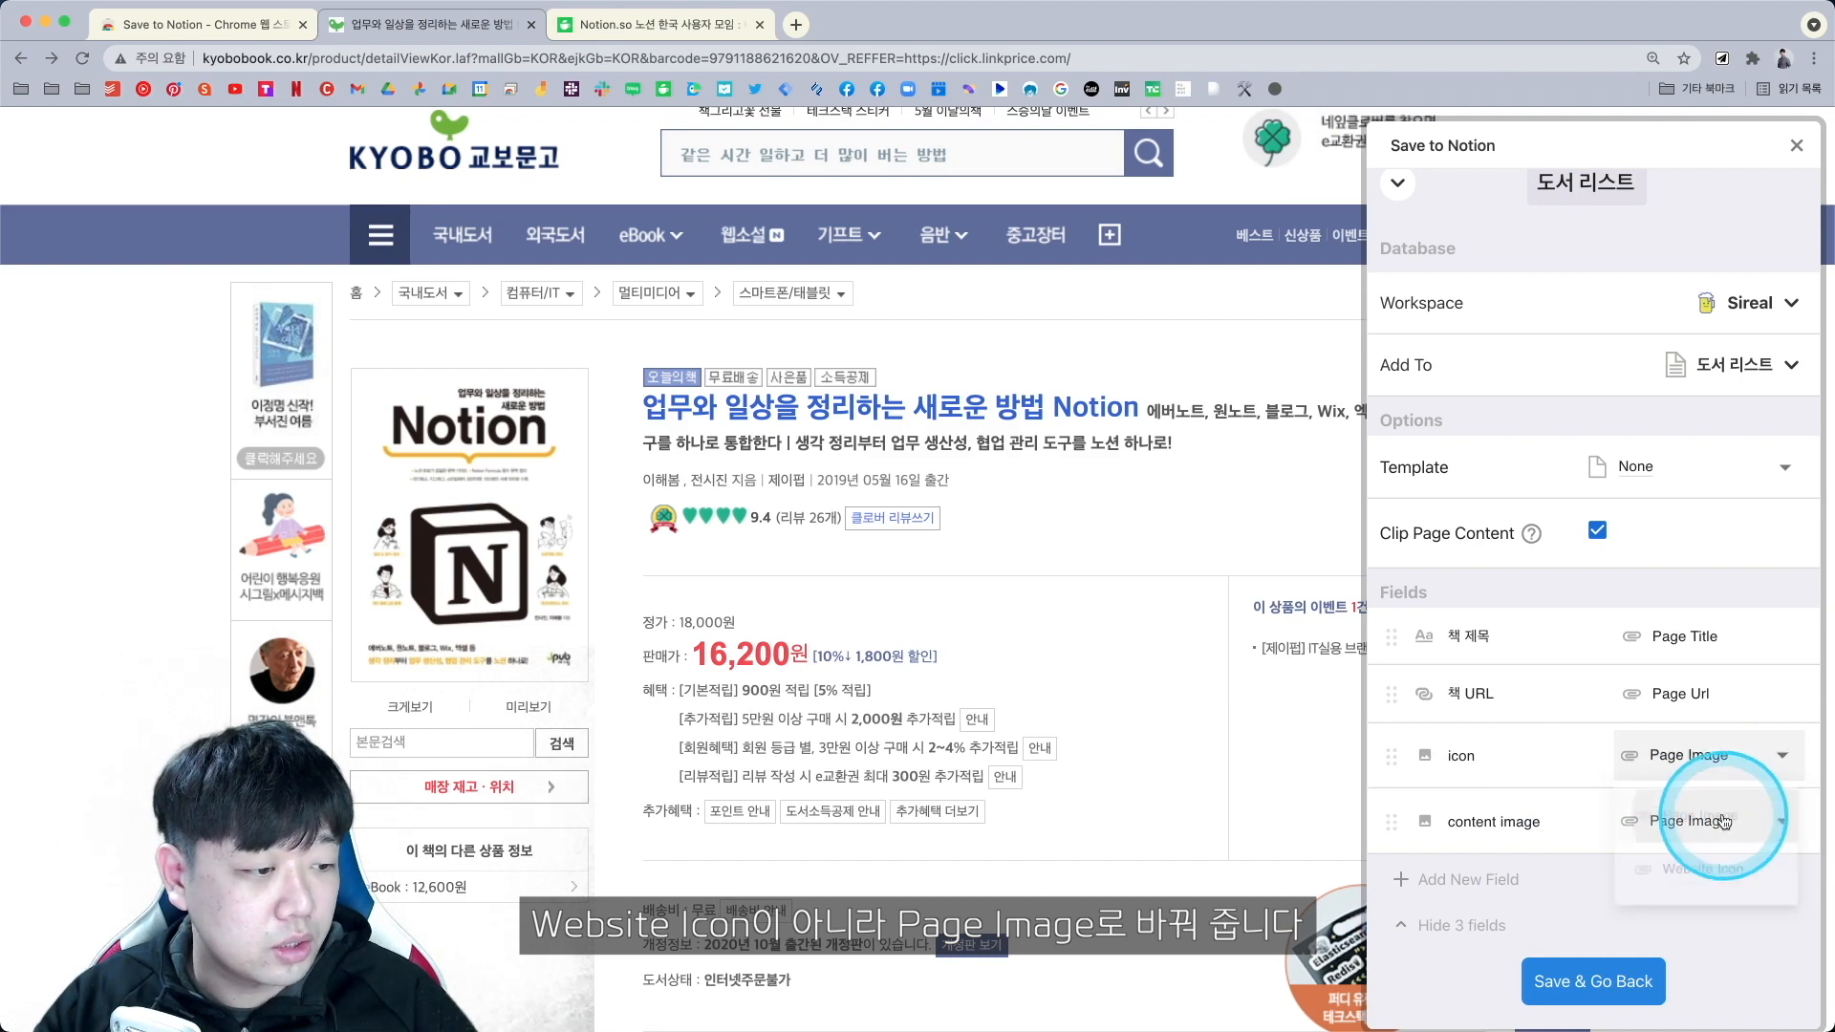
Replace the content image field with the 이미지 property, using Page Image as its source.
left_click(1514, 826)
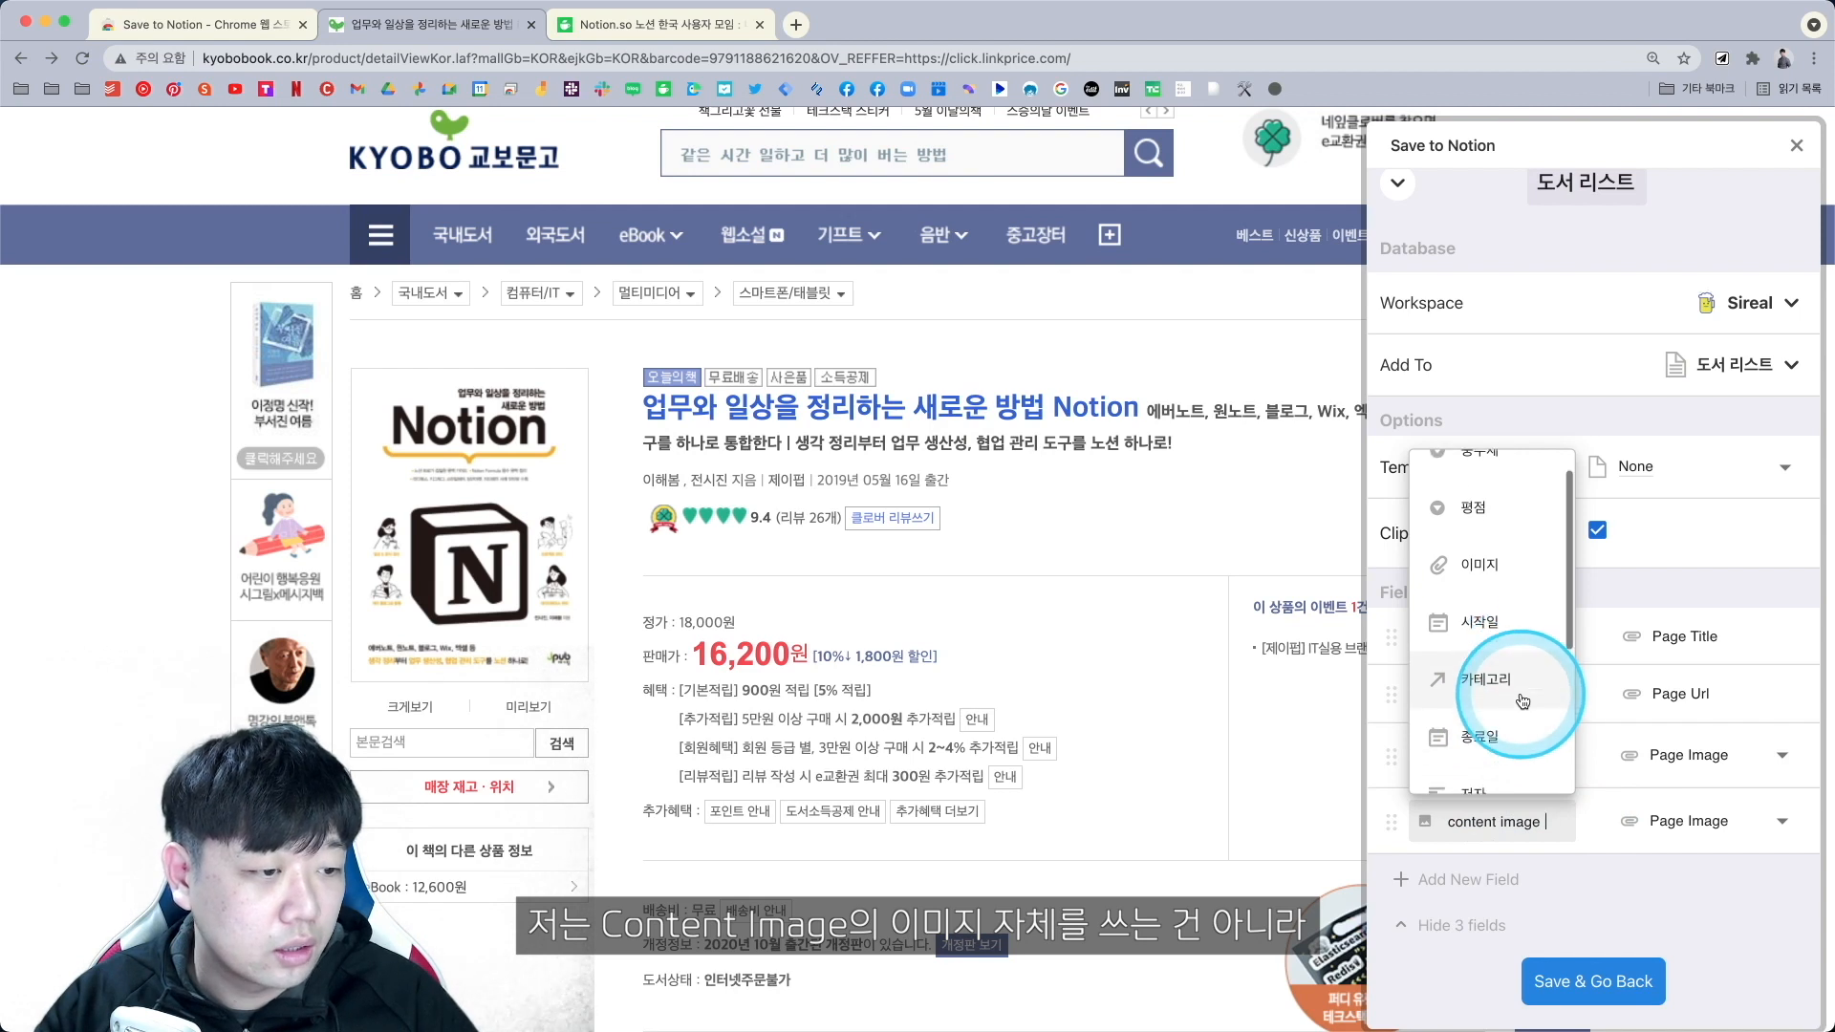
scroll(1478, 583, "down", 1)
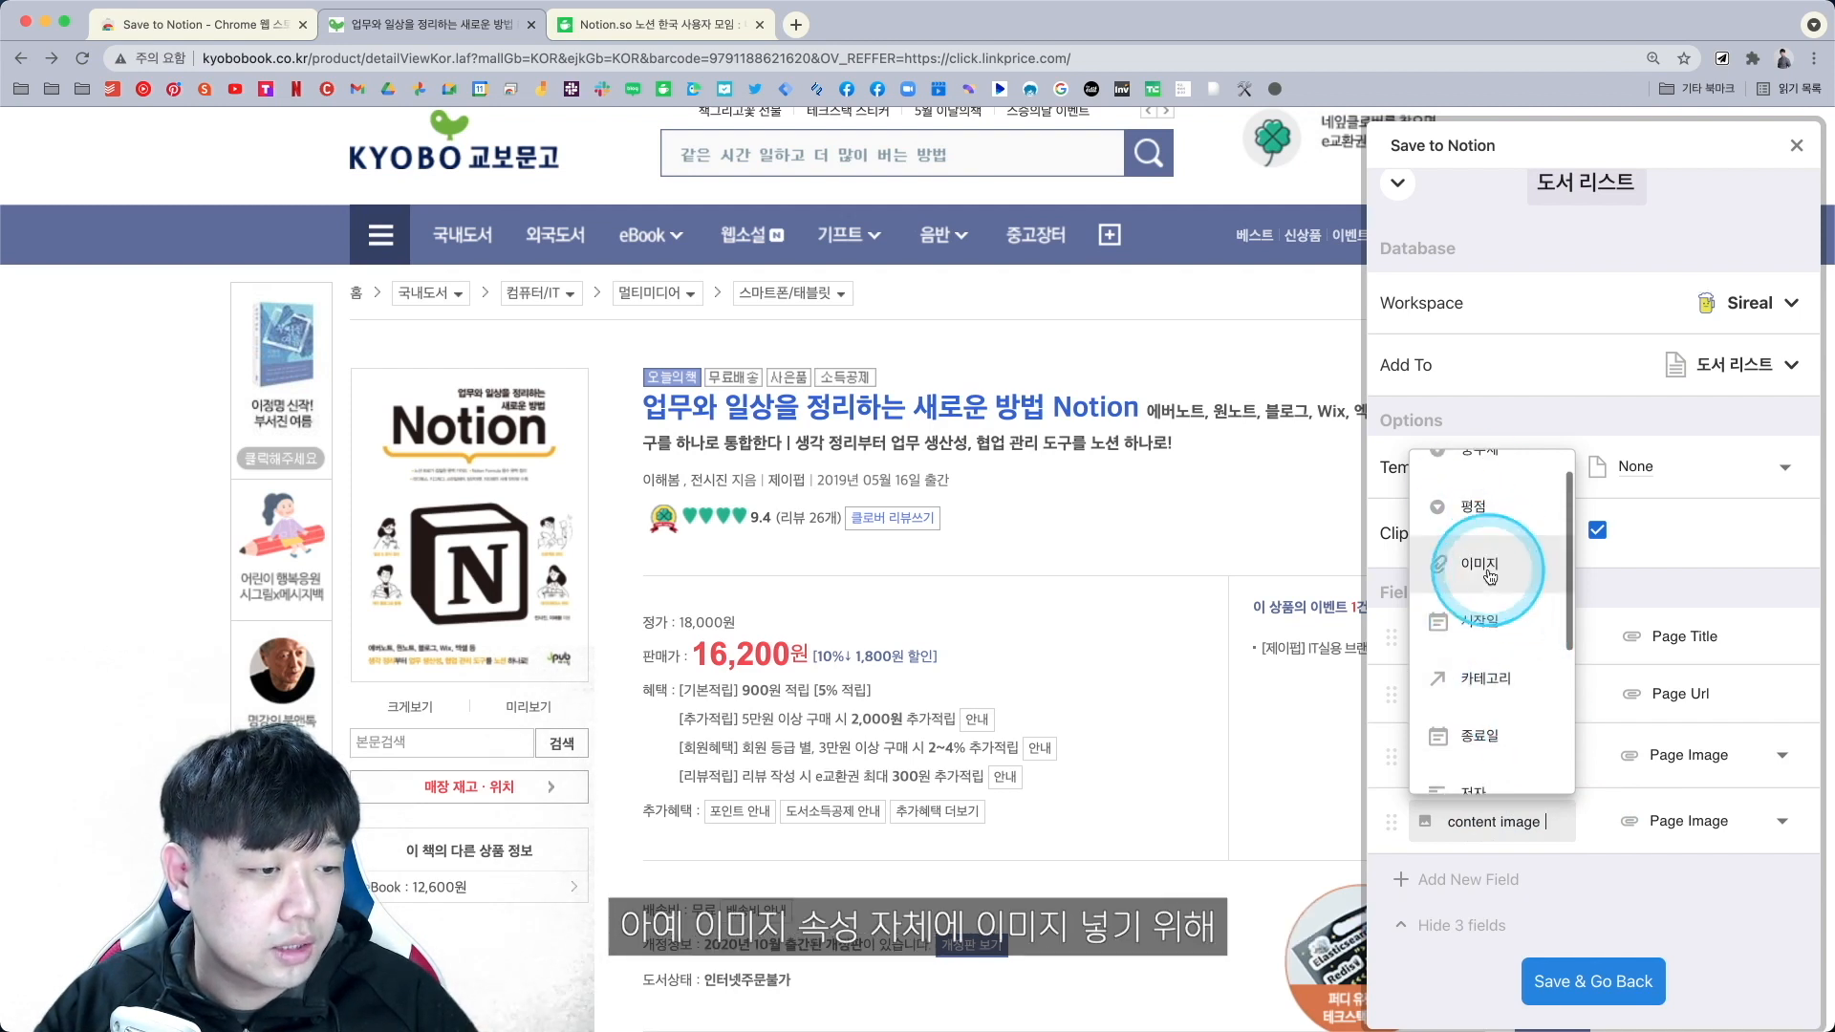
left_click(1496, 572)
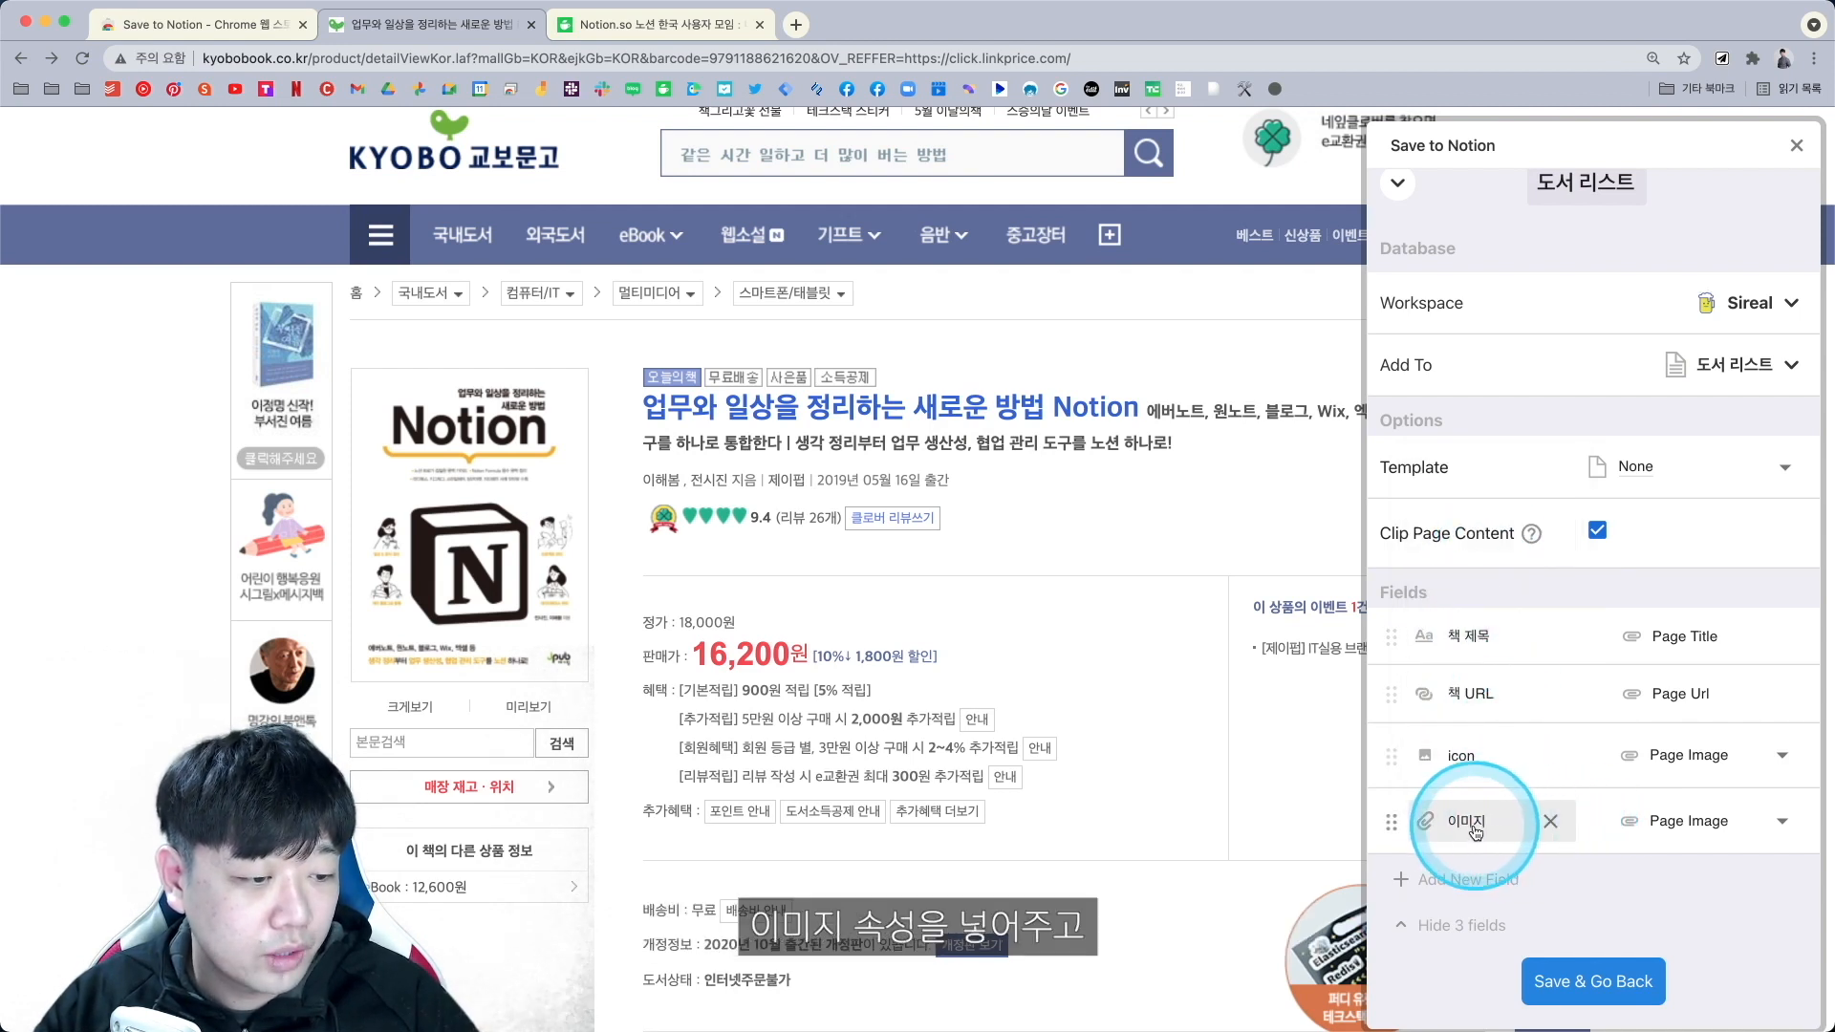
left_click(1680, 827)
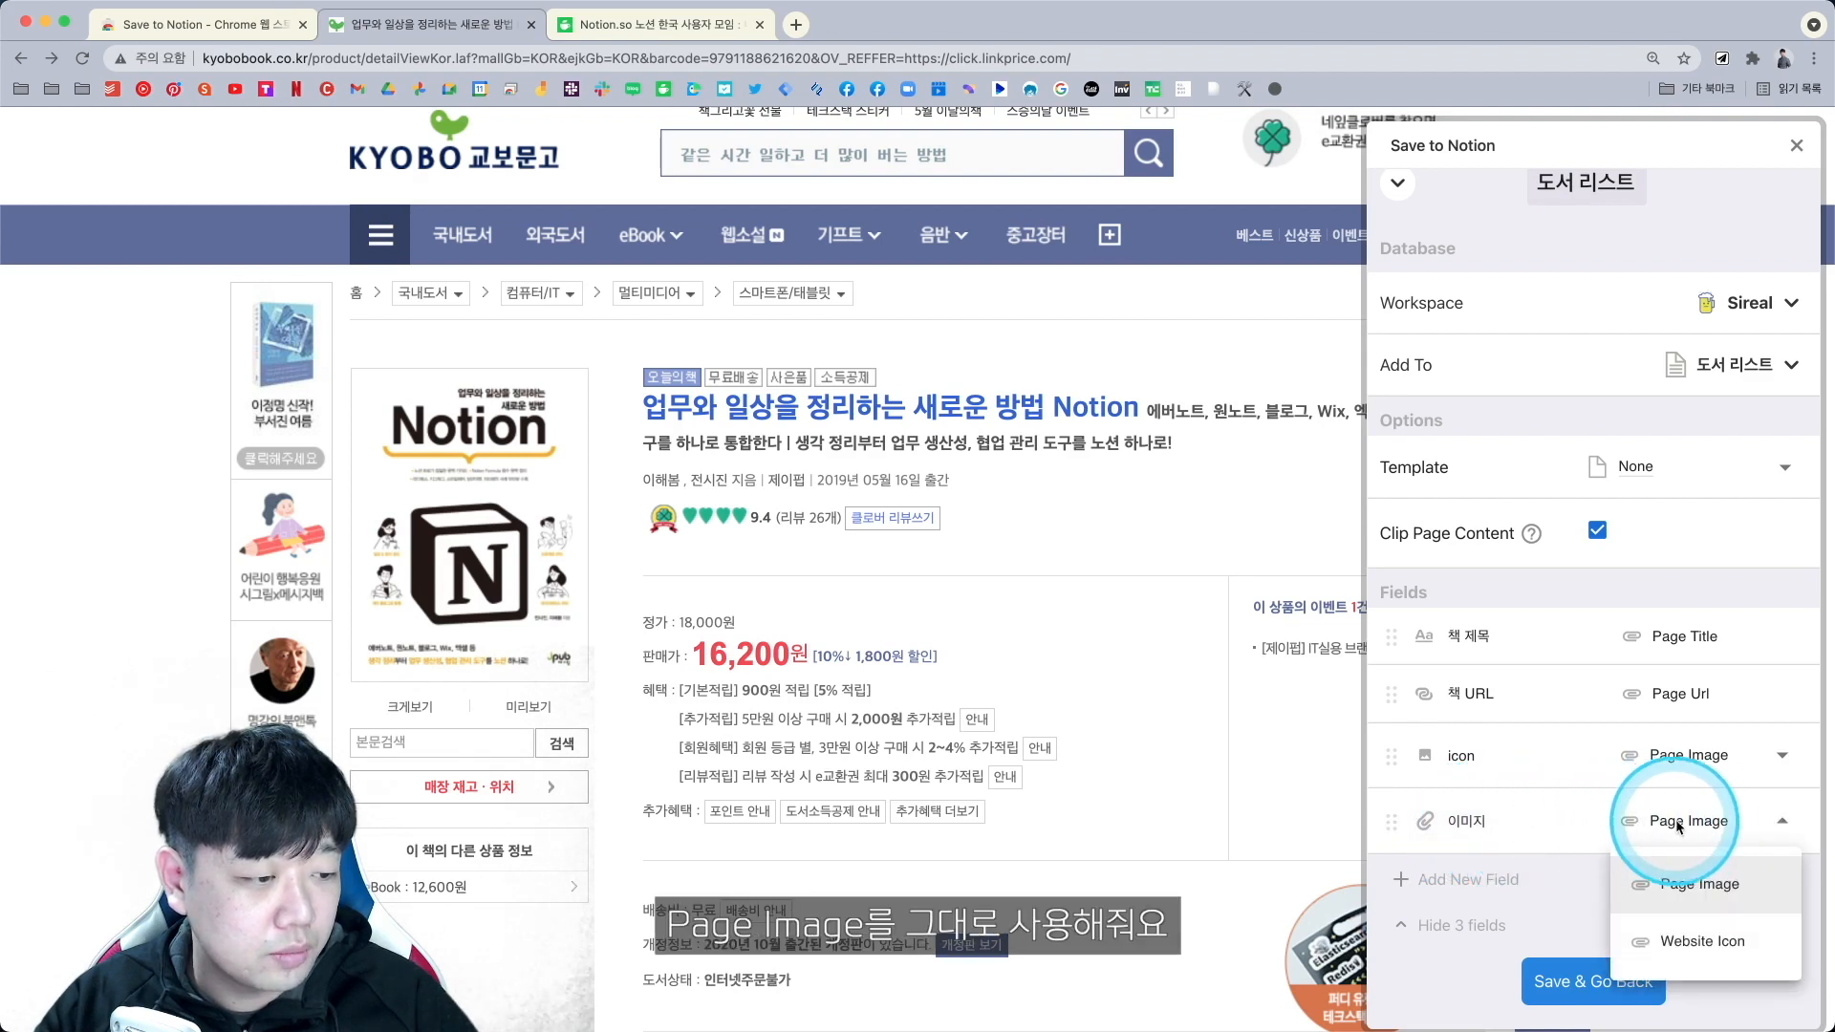
left_click(1689, 845)
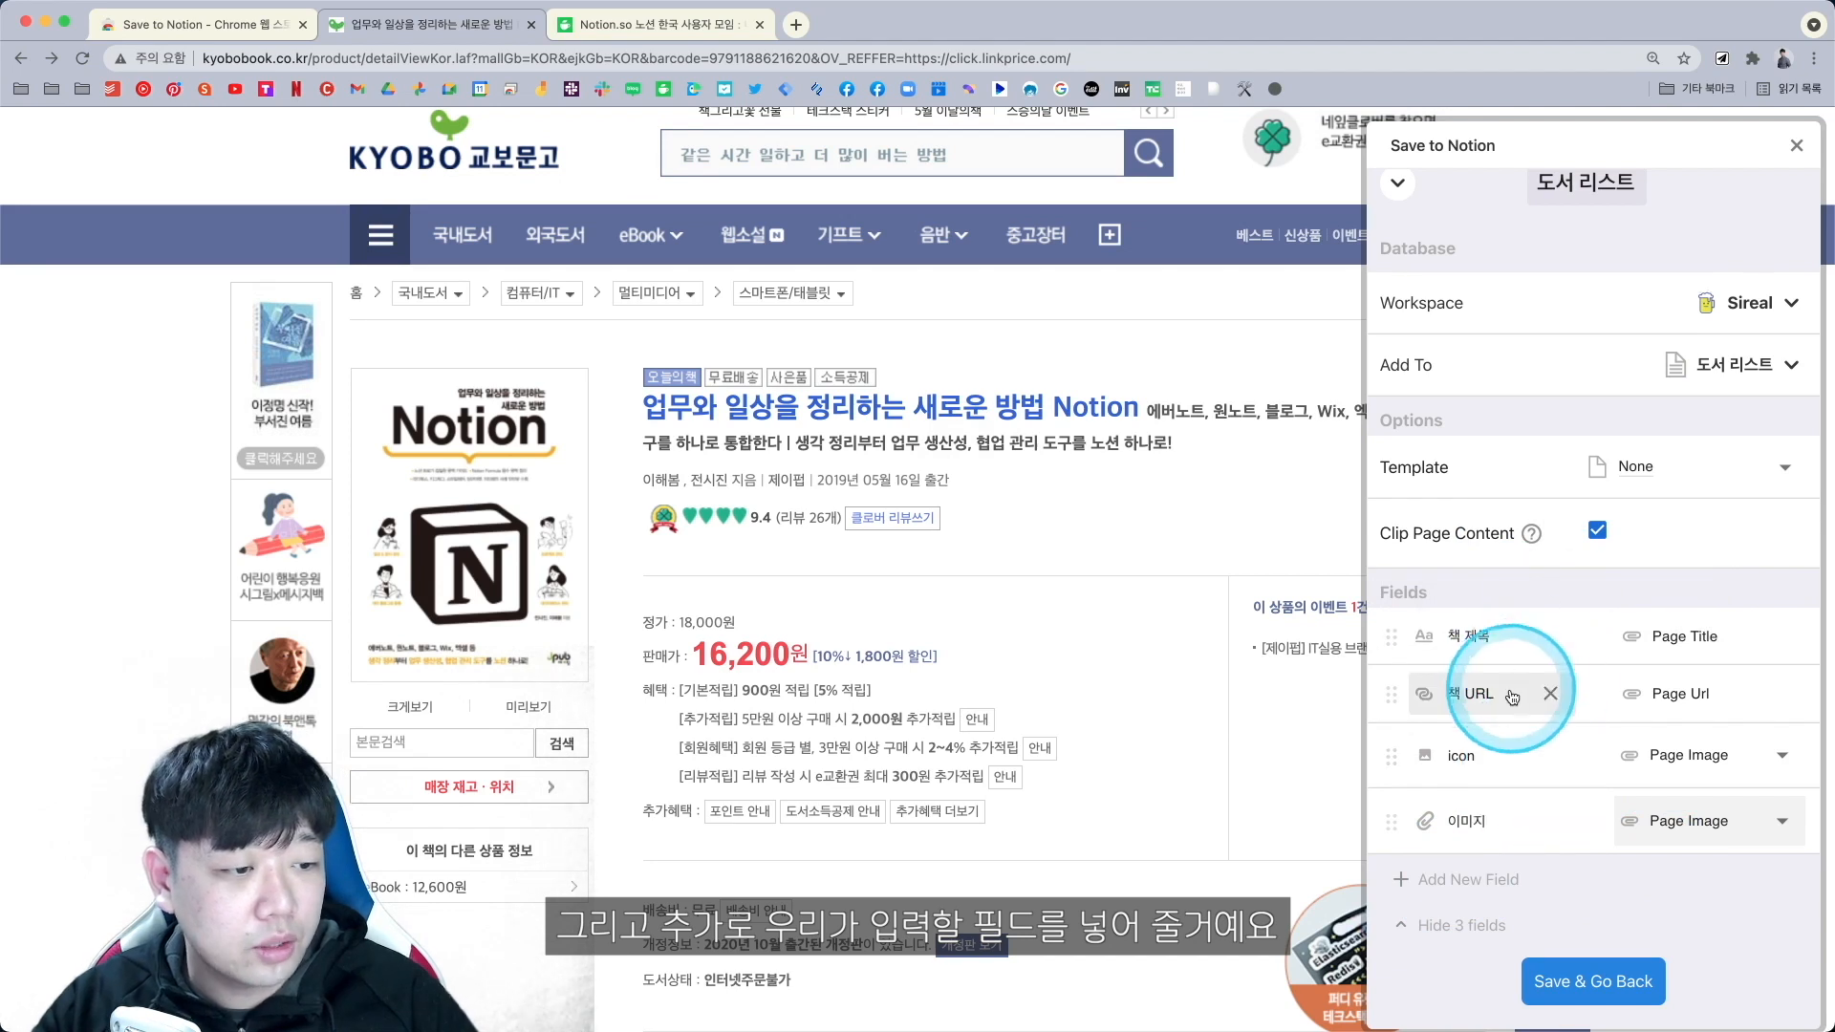
Add the 중주제 and 카테고리 fields to the form and move both above 책 제목, with 카테고리 first.
left_click(1480, 877)
left_click(1505, 879)
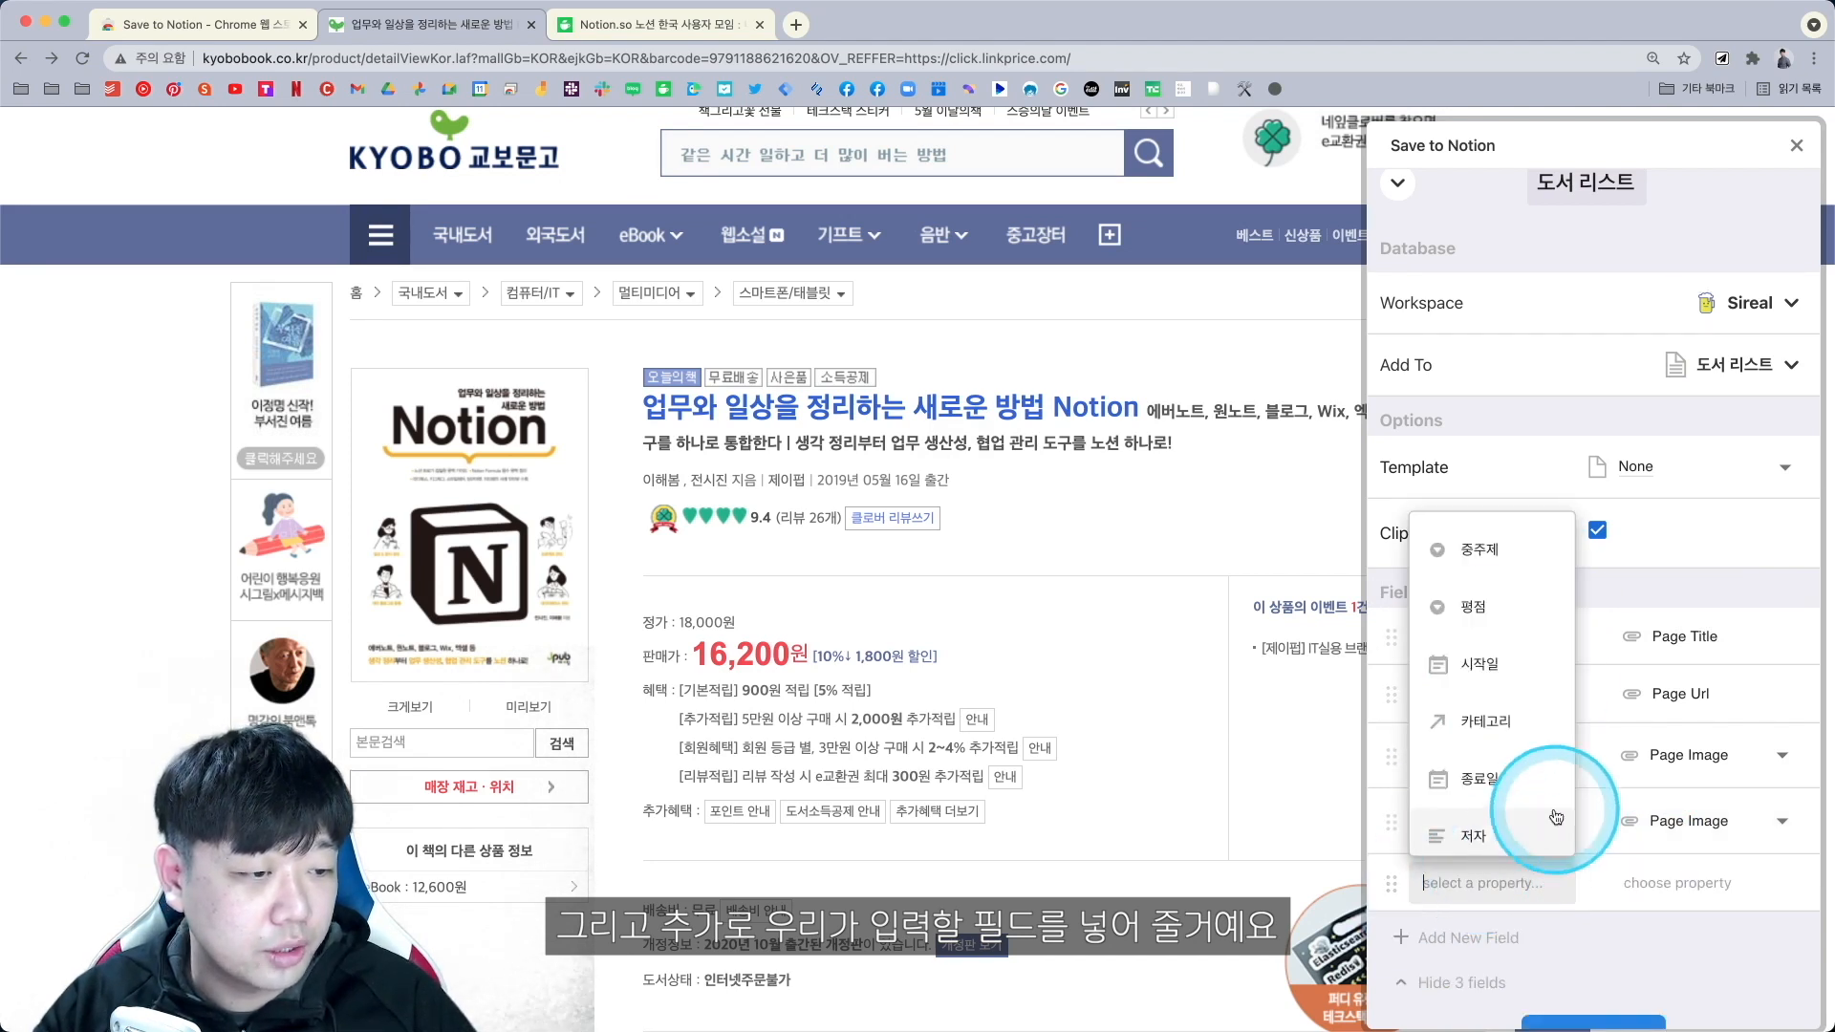
left_click(1520, 572)
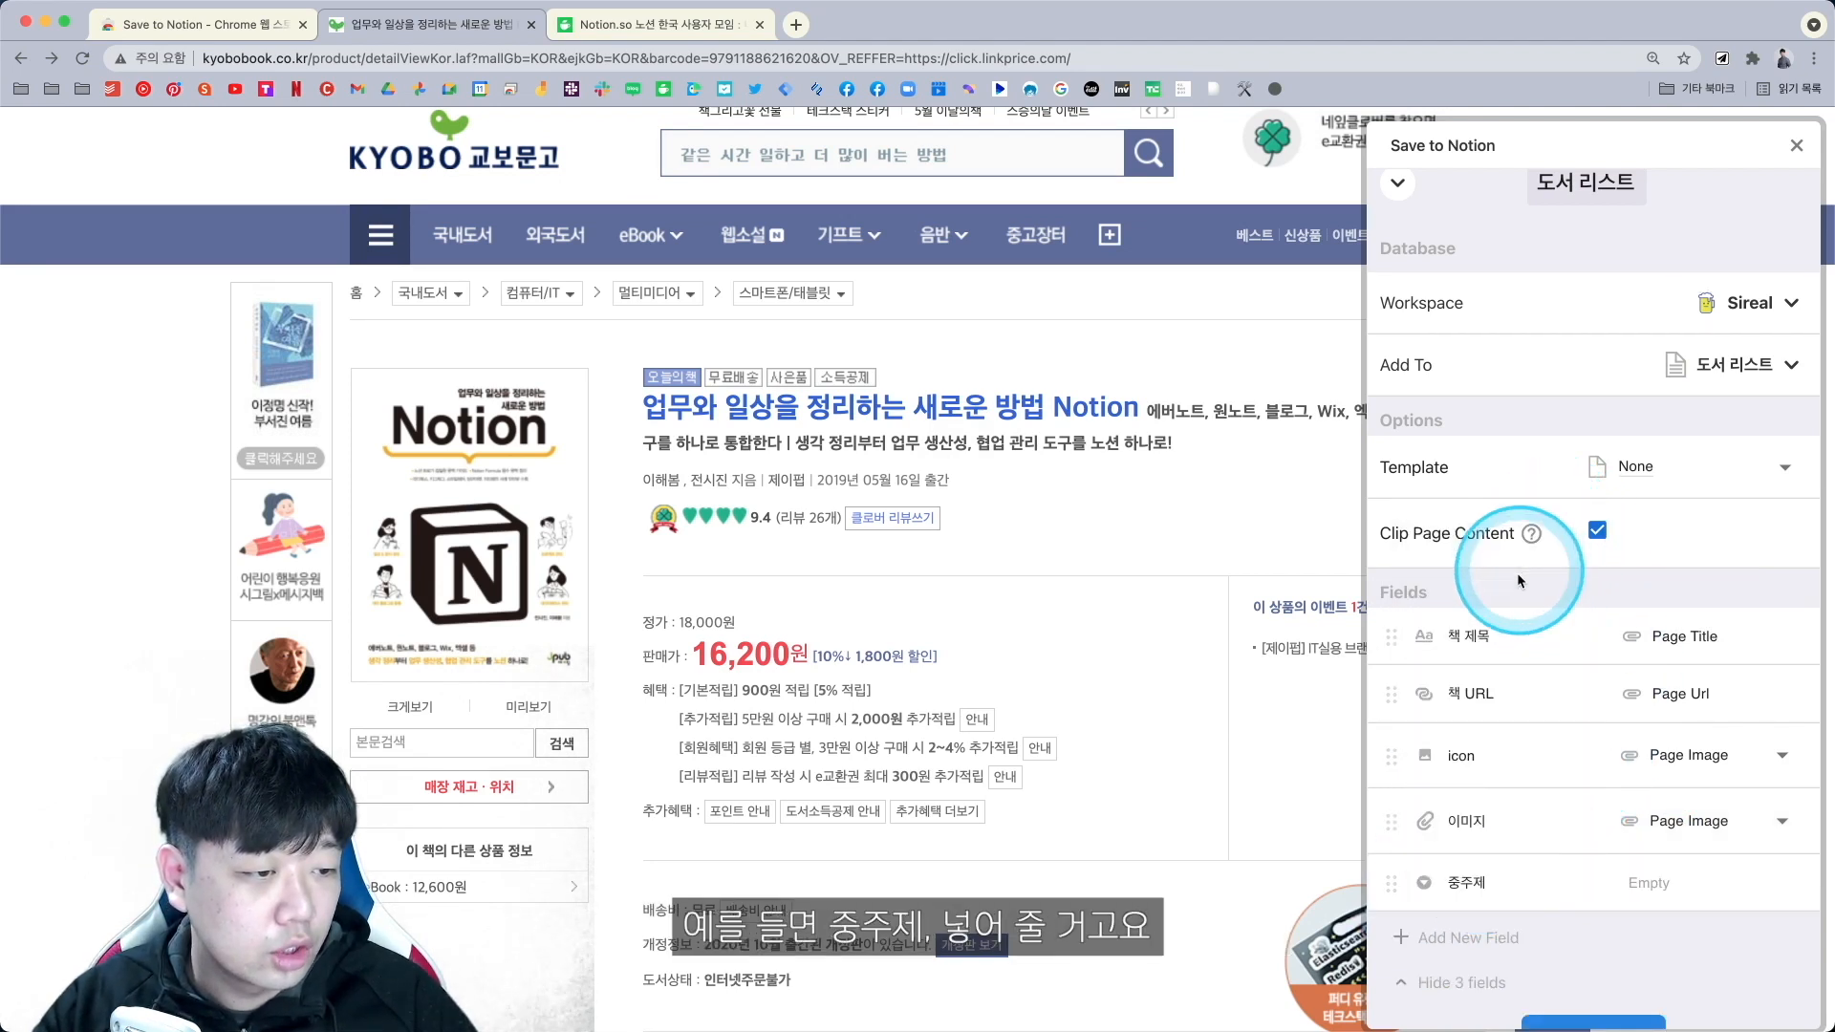
scroll(1529, 745, "down", 2)
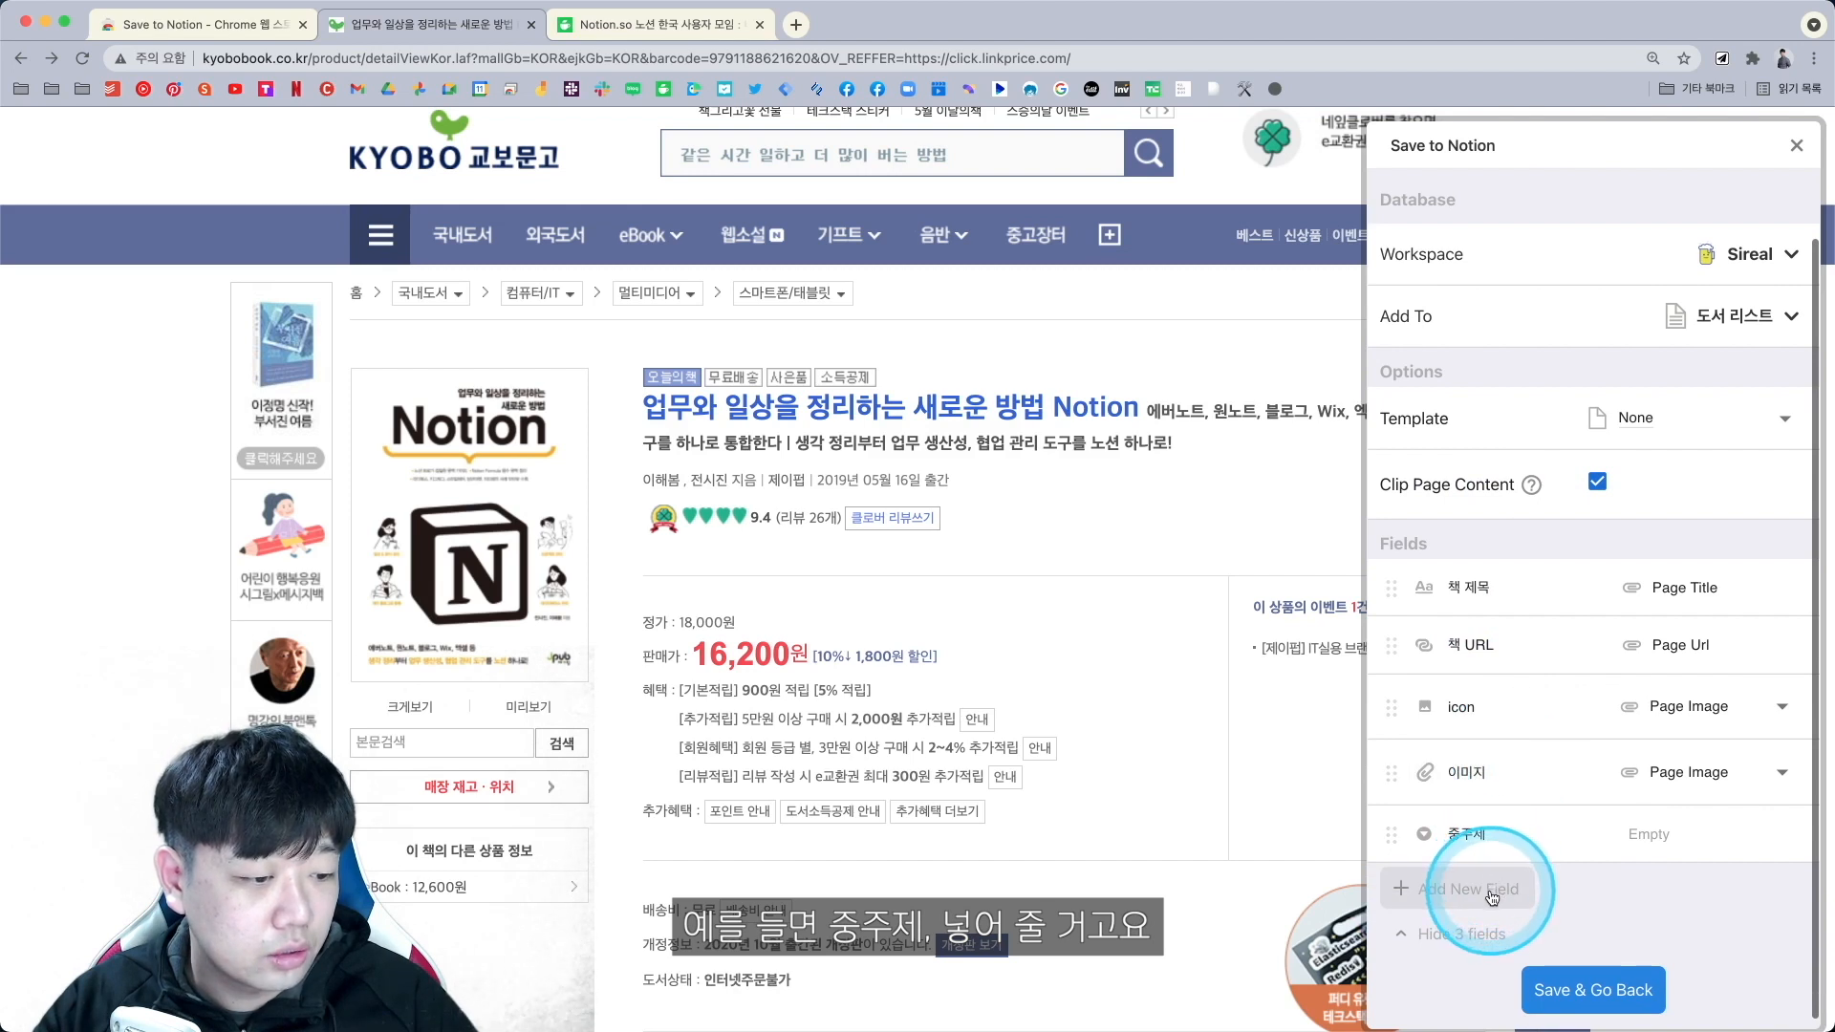
left_click(1491, 896)
left_click(1489, 893)
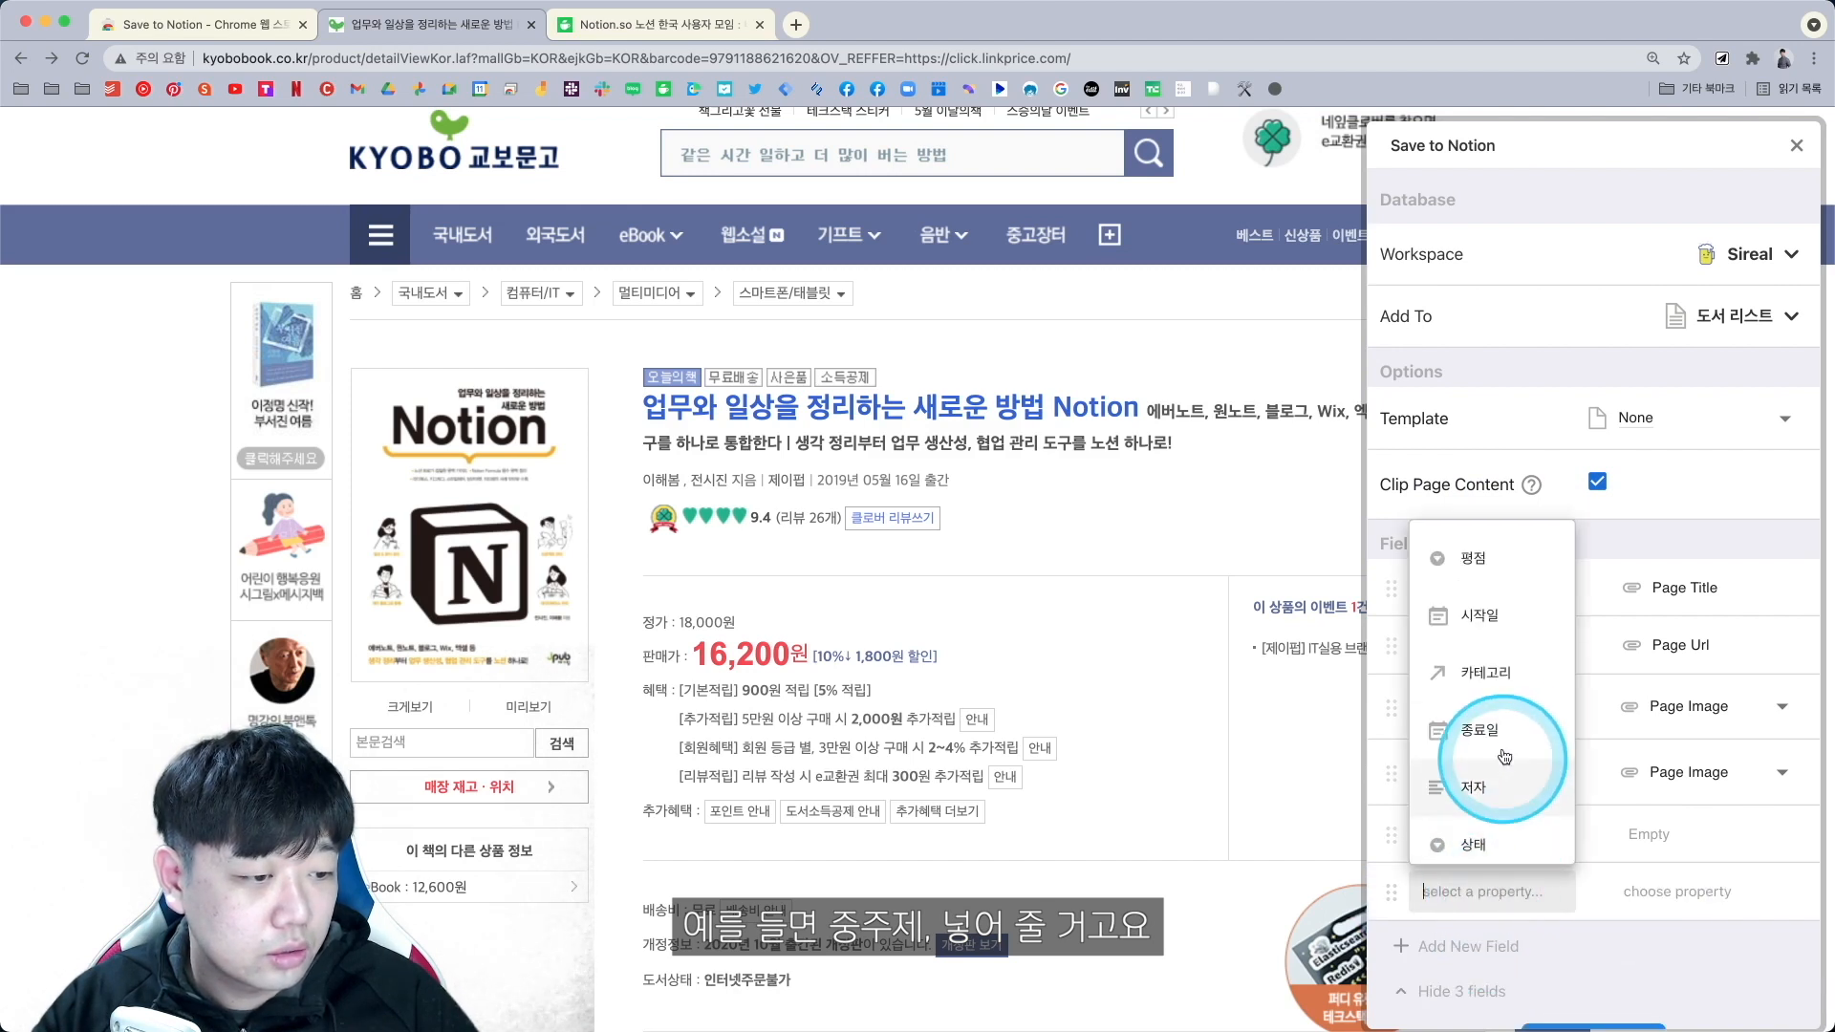
left_click(1489, 673)
left_click_drag(1428, 828, 1393, 581)
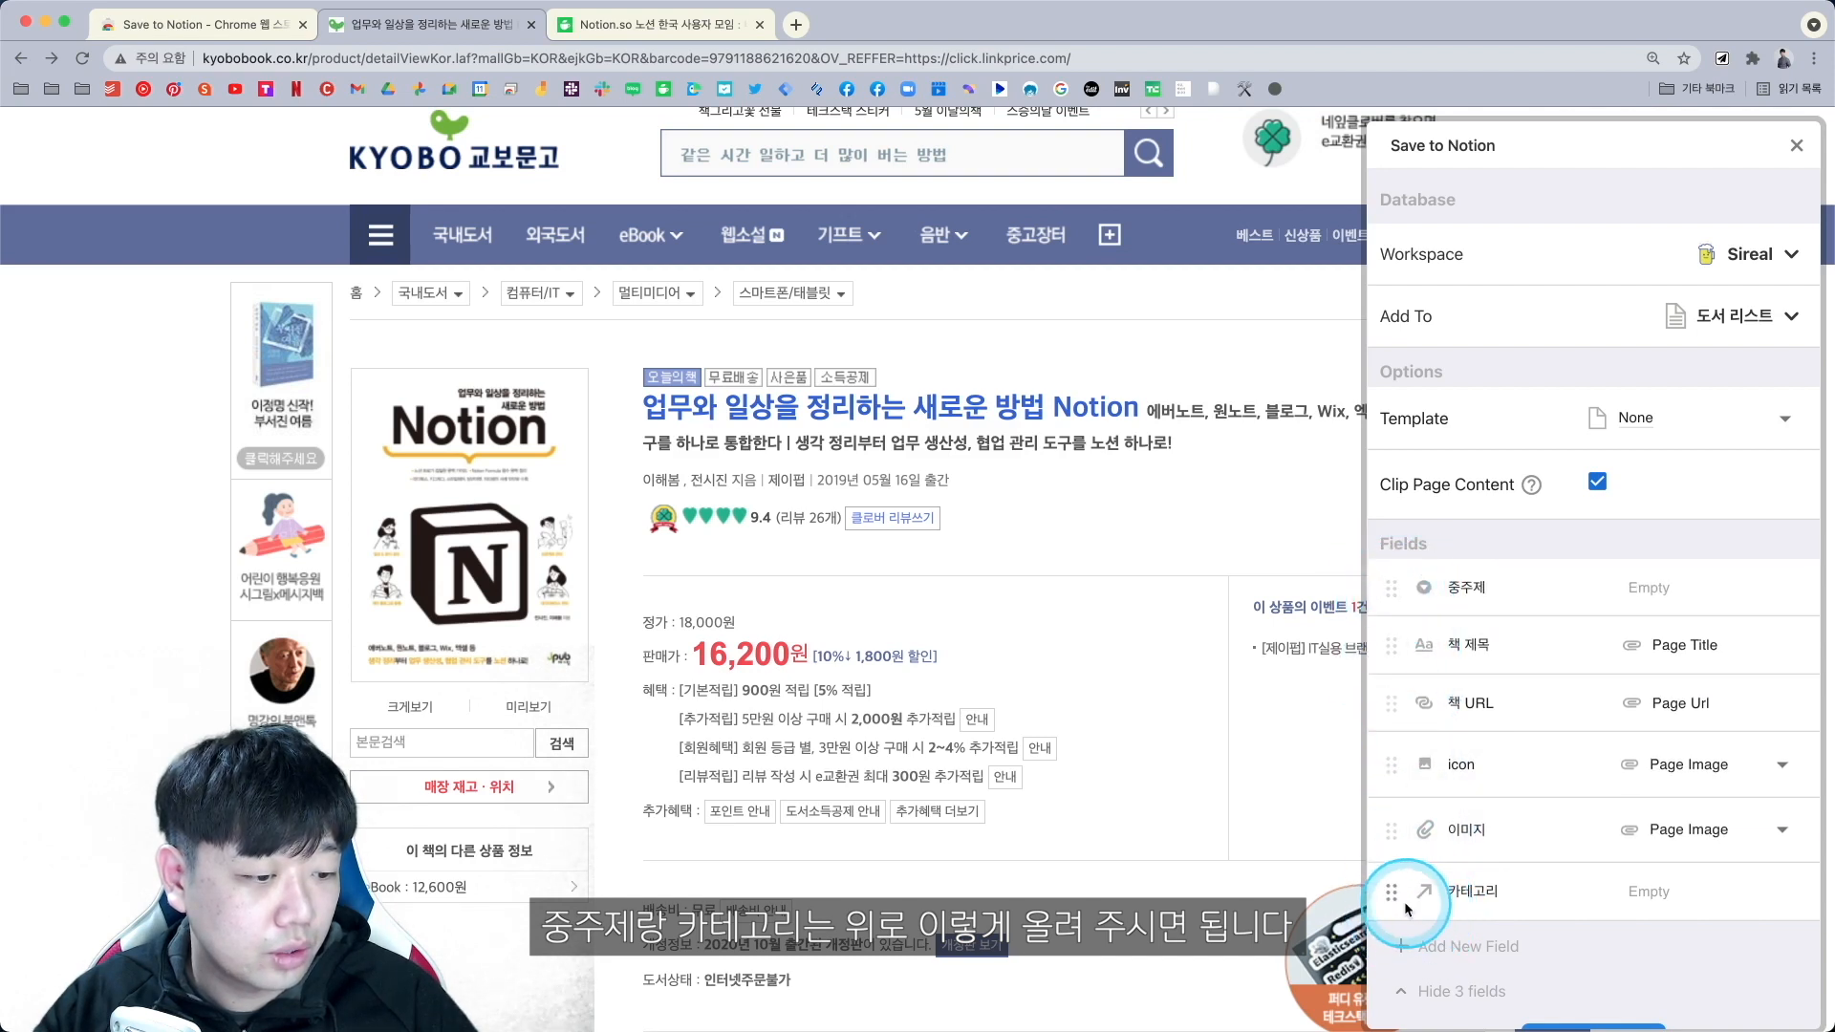
left_click_drag(1395, 891, 1393, 585)
Add the 상태 field to the form with 읽고싶어 as its default value.
left_click(1469, 953)
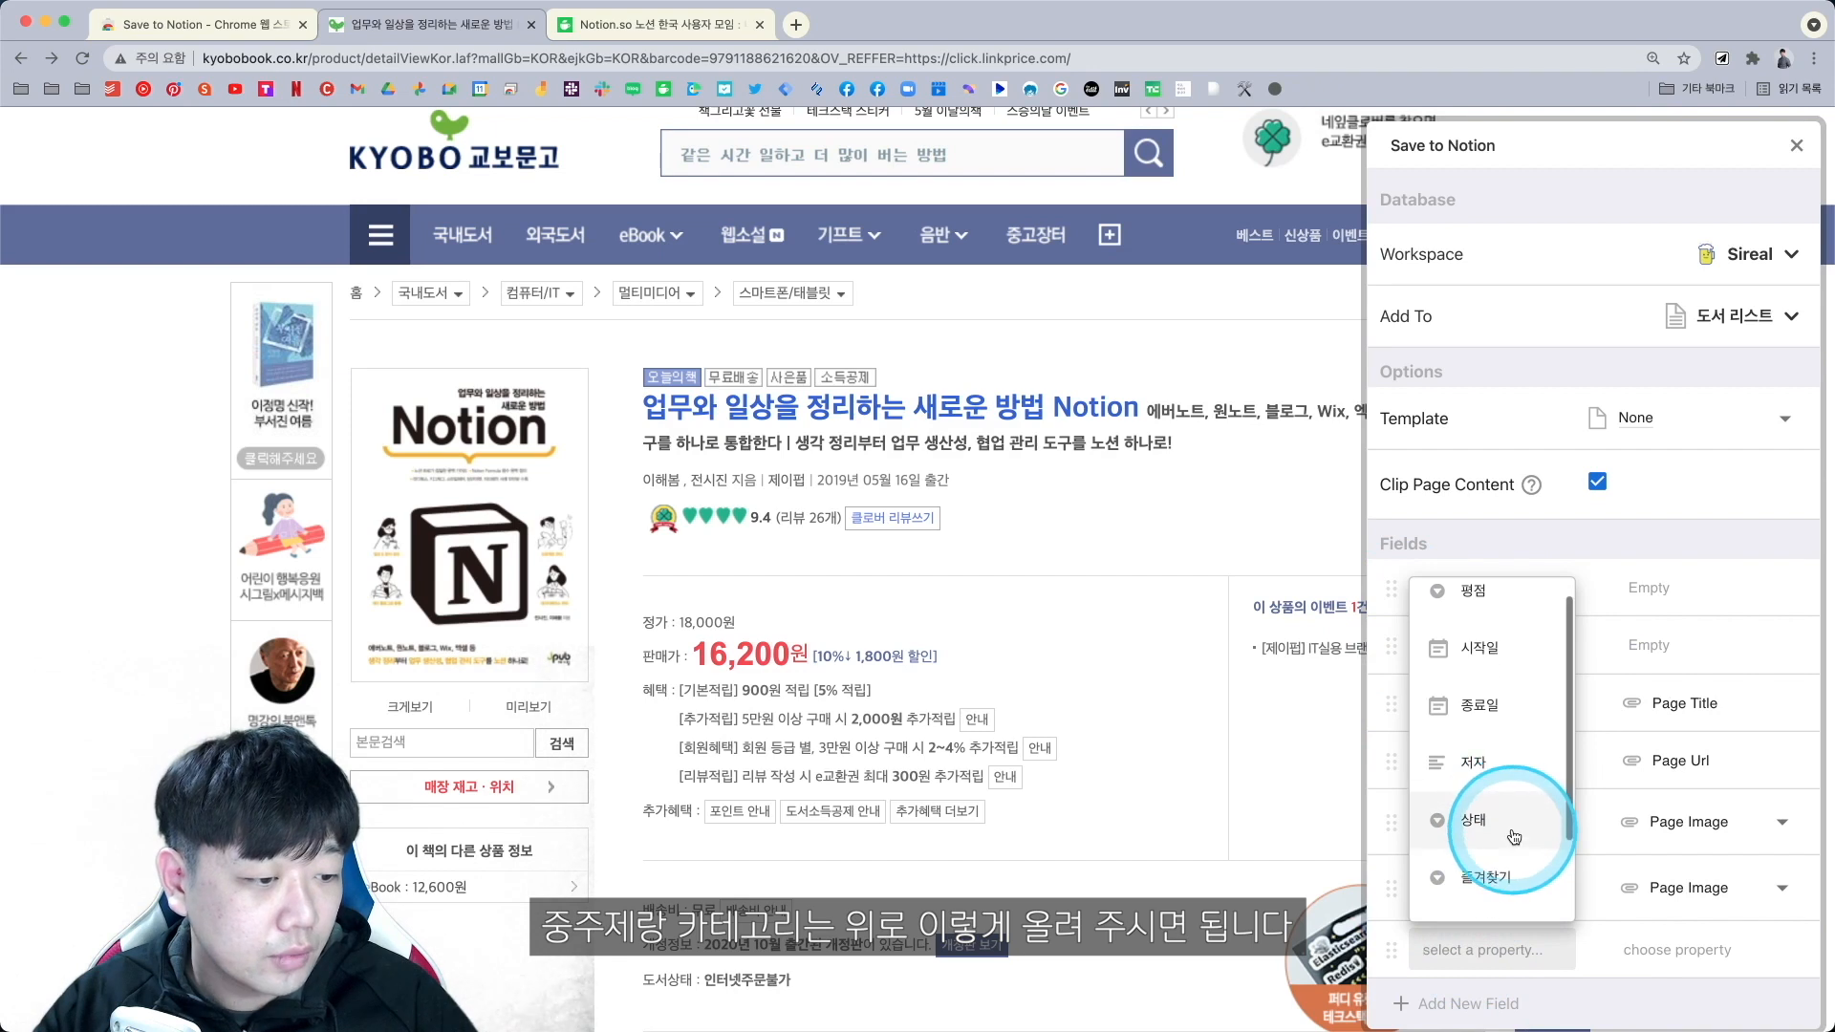
left_click(1504, 788)
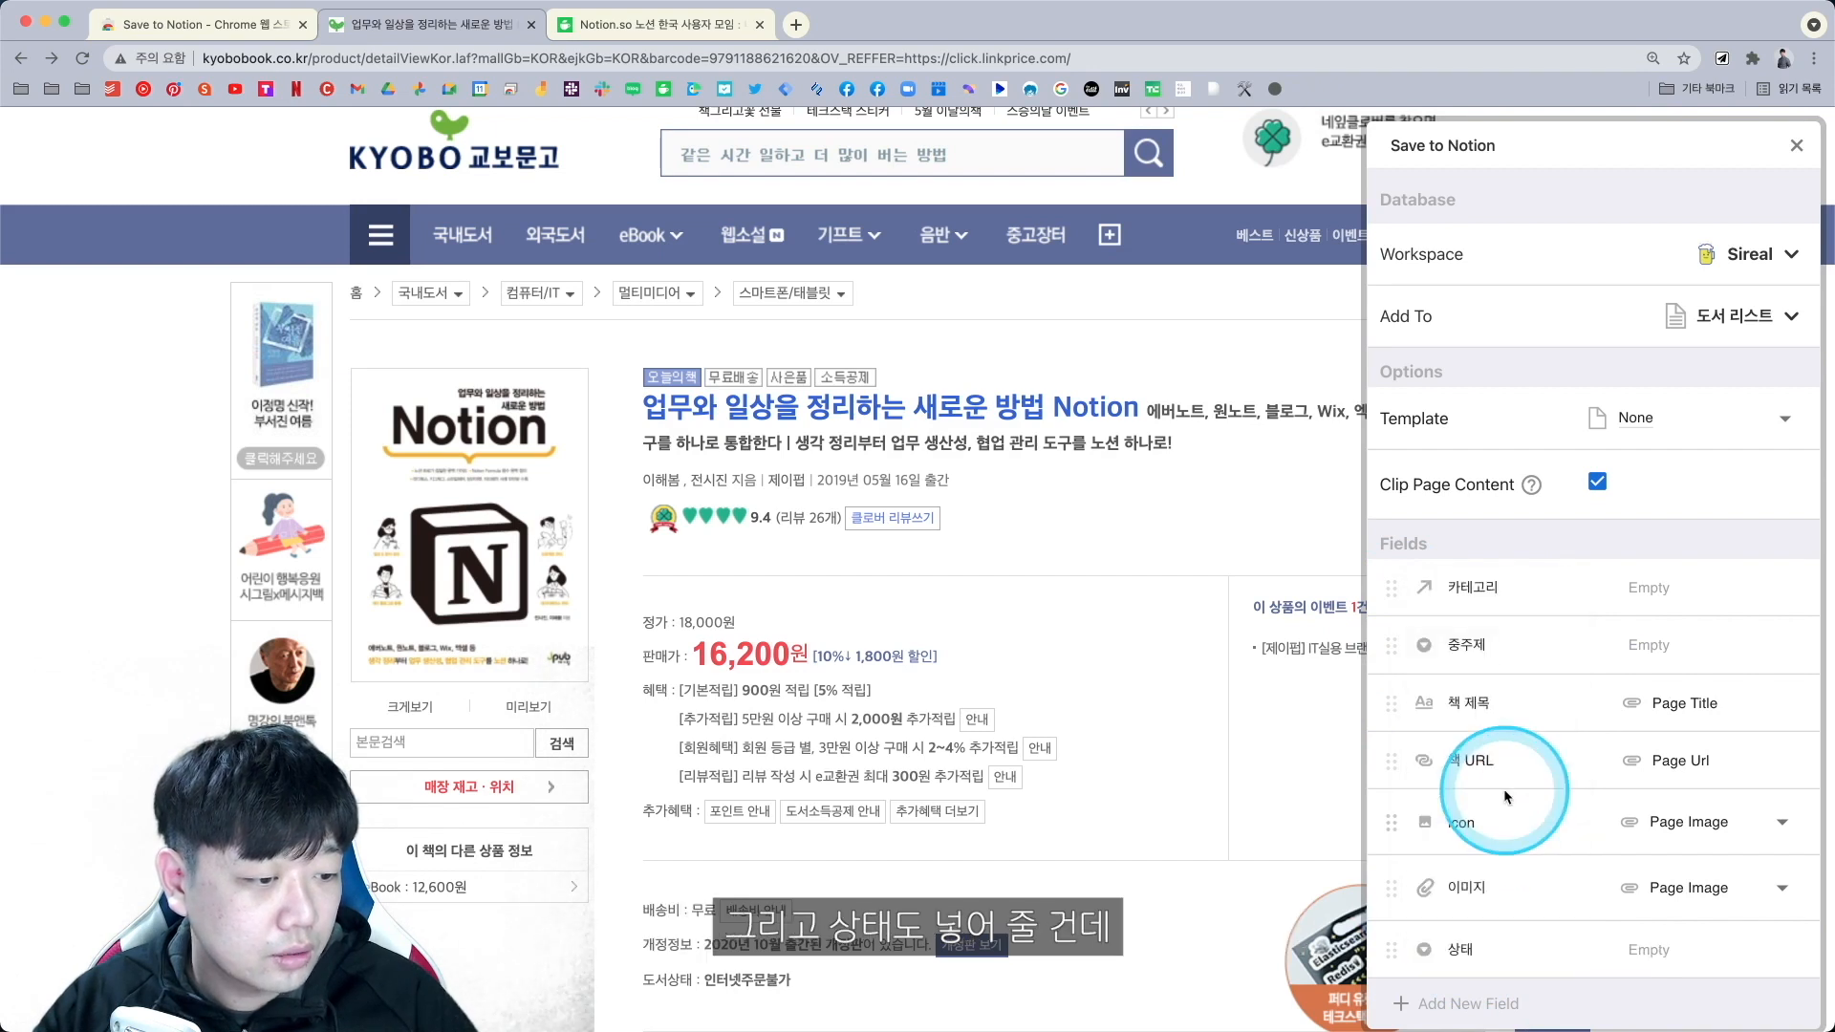
left_click(1659, 949)
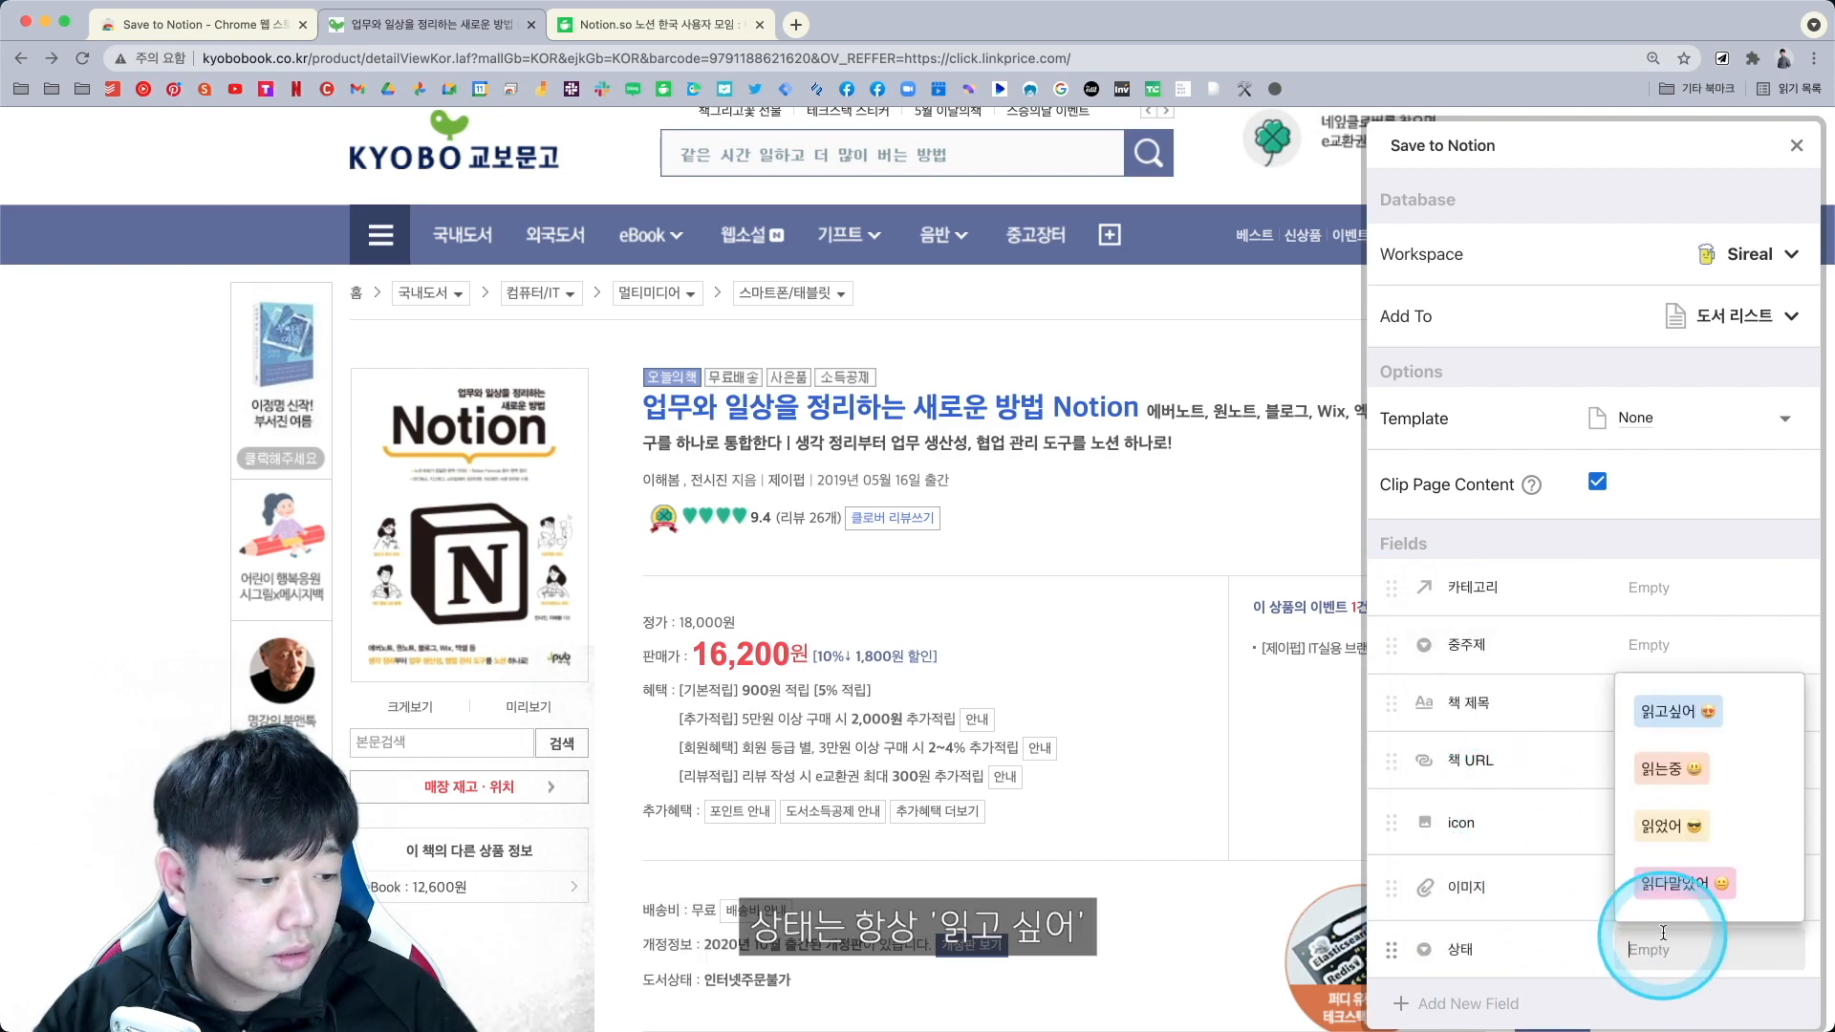
left_click(1680, 712)
scroll(1475, 870, "down", 1)
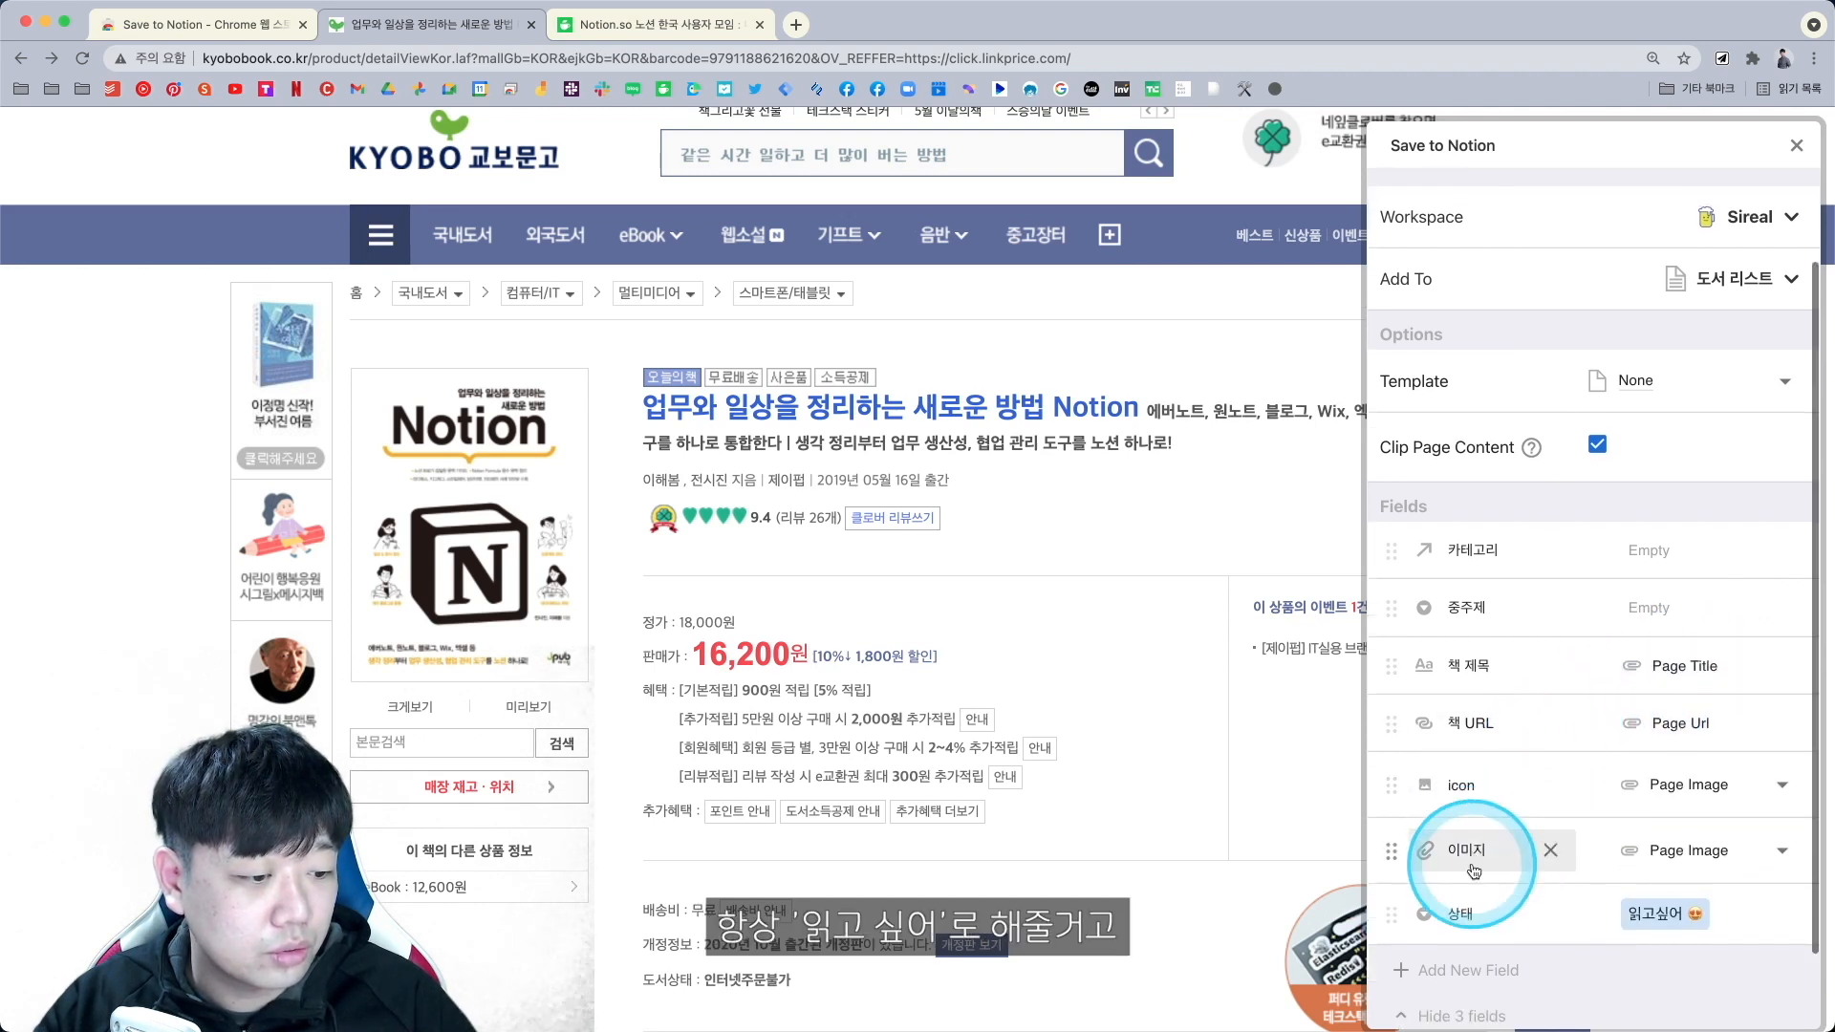
Add the 저자 field and move it between 중주제 and 책 제목.
left_click(1442, 984)
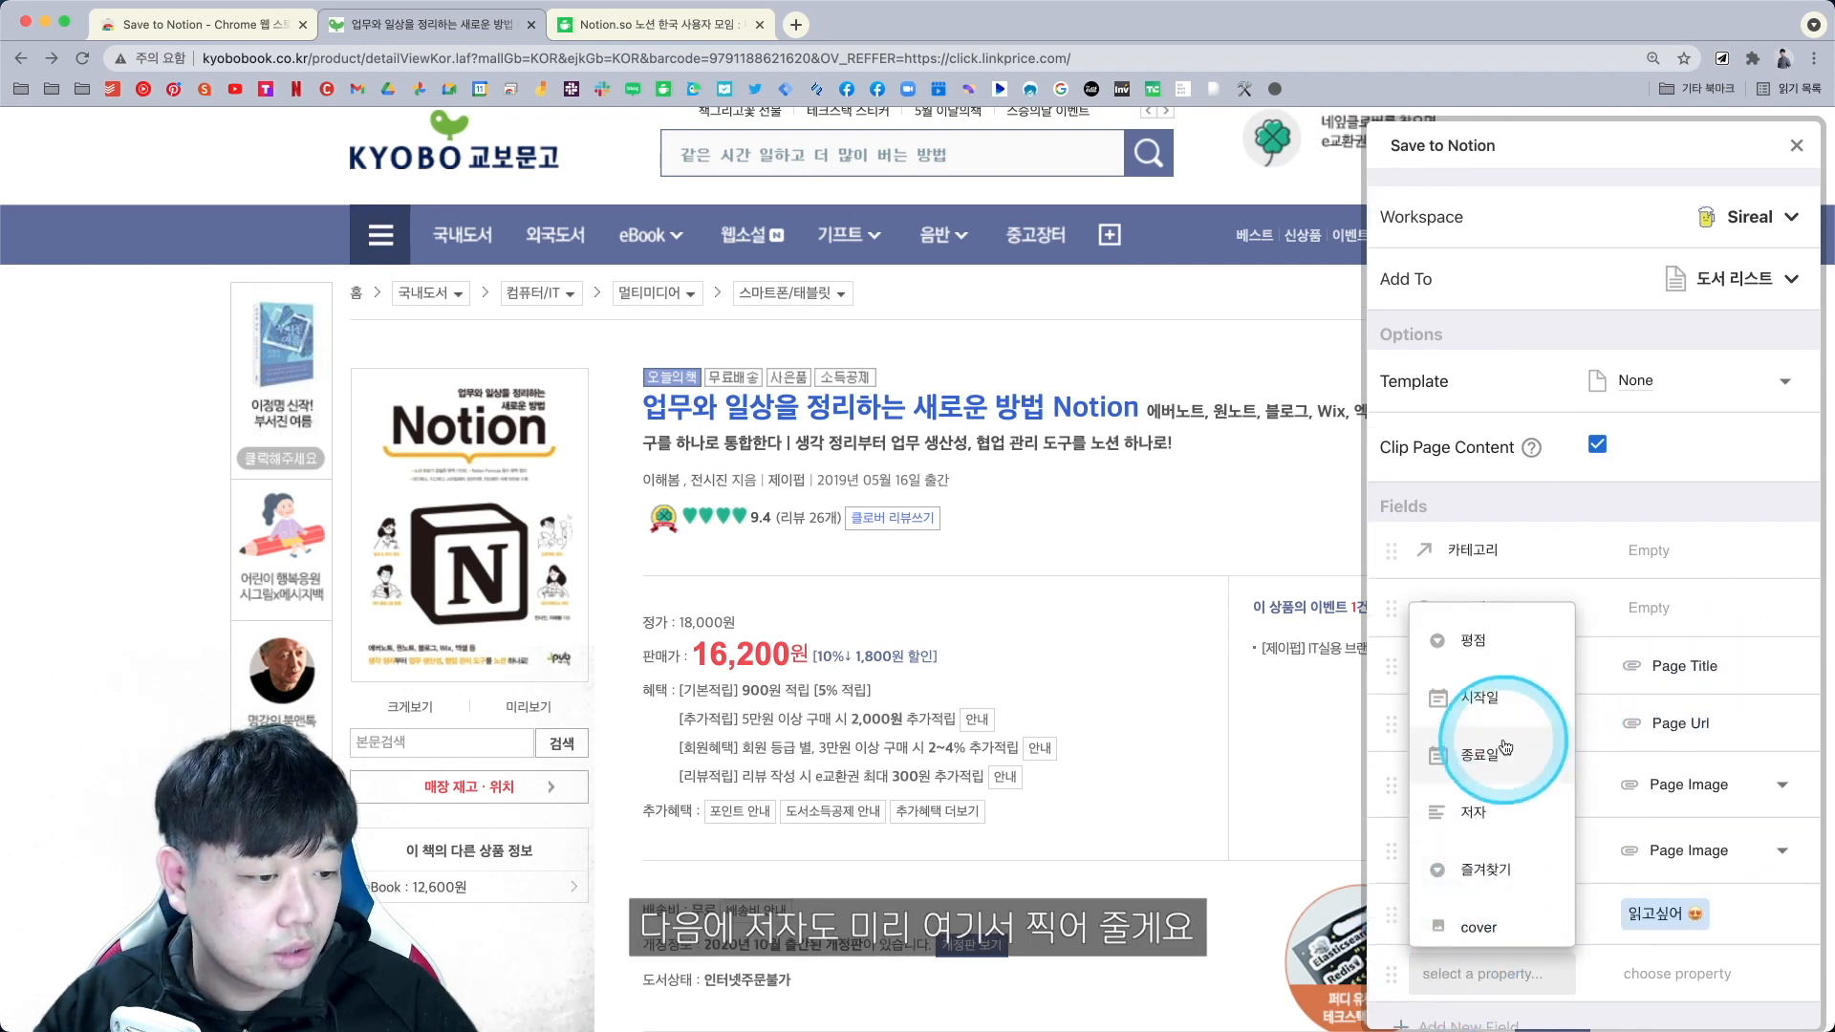
left_click(1507, 810)
scroll(1518, 811, "down", 1)
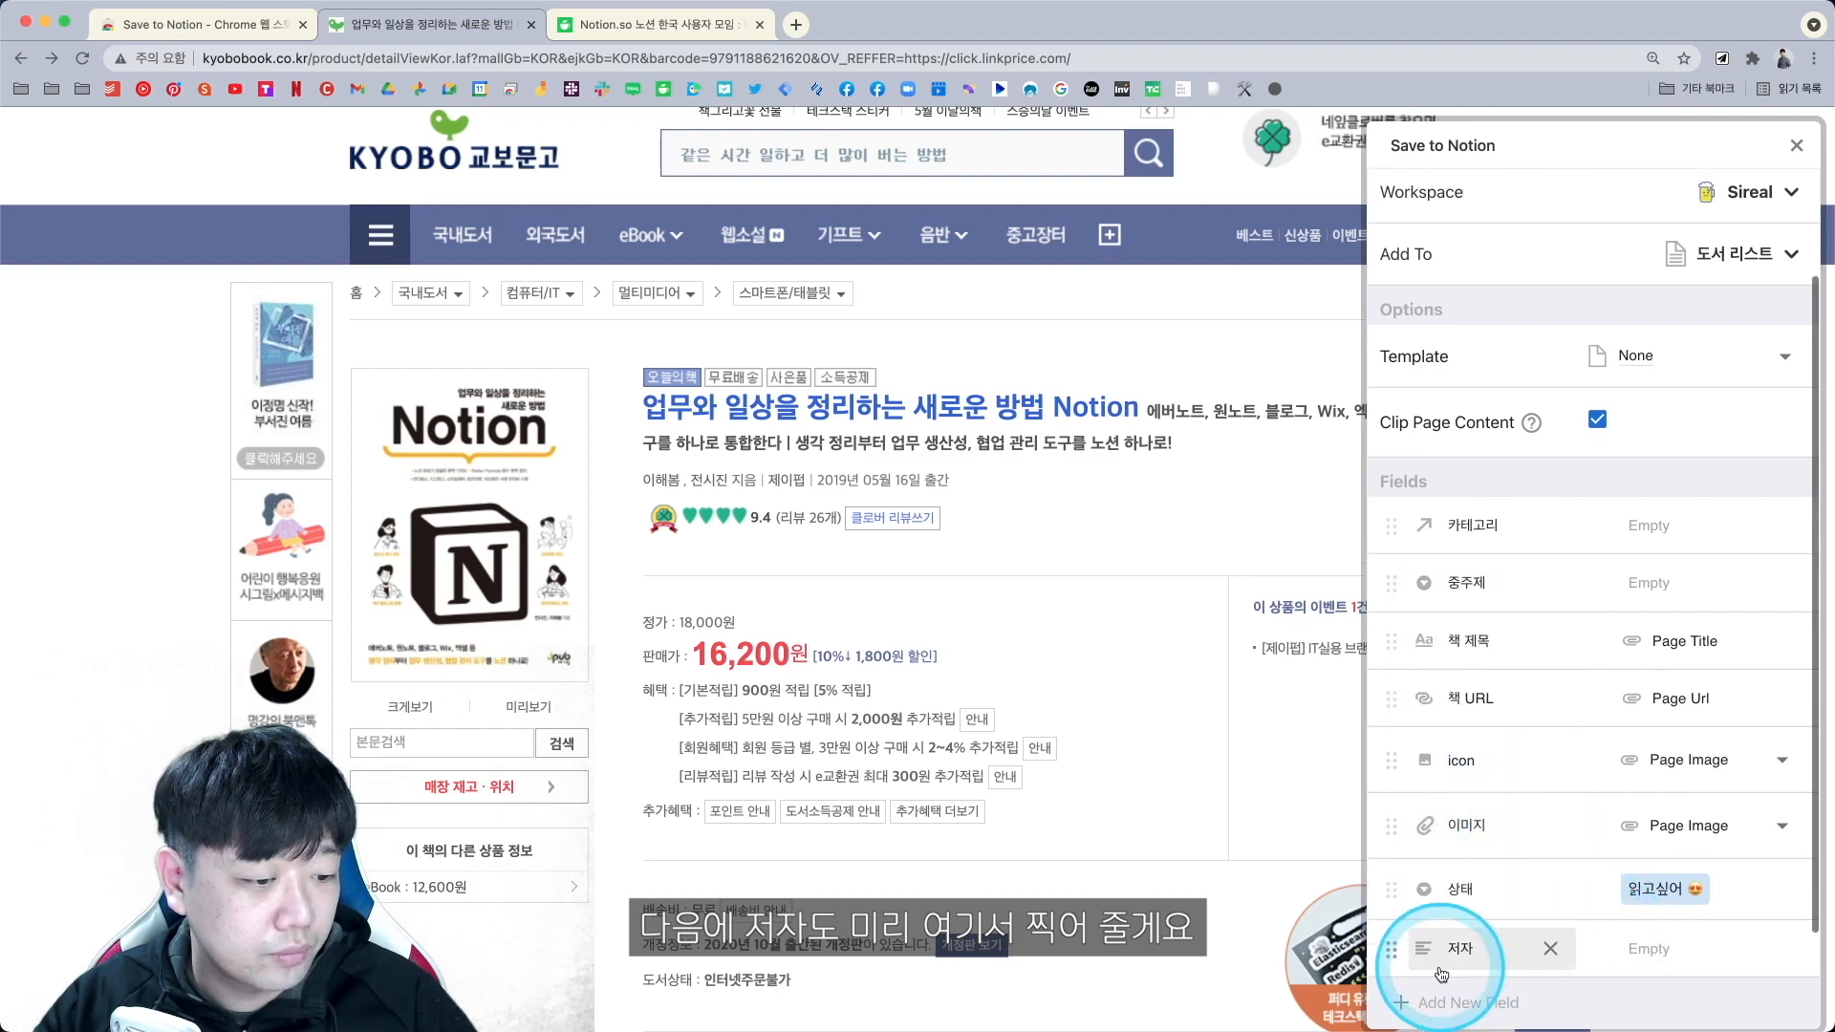
left_click_drag(1394, 950, 1402, 642)
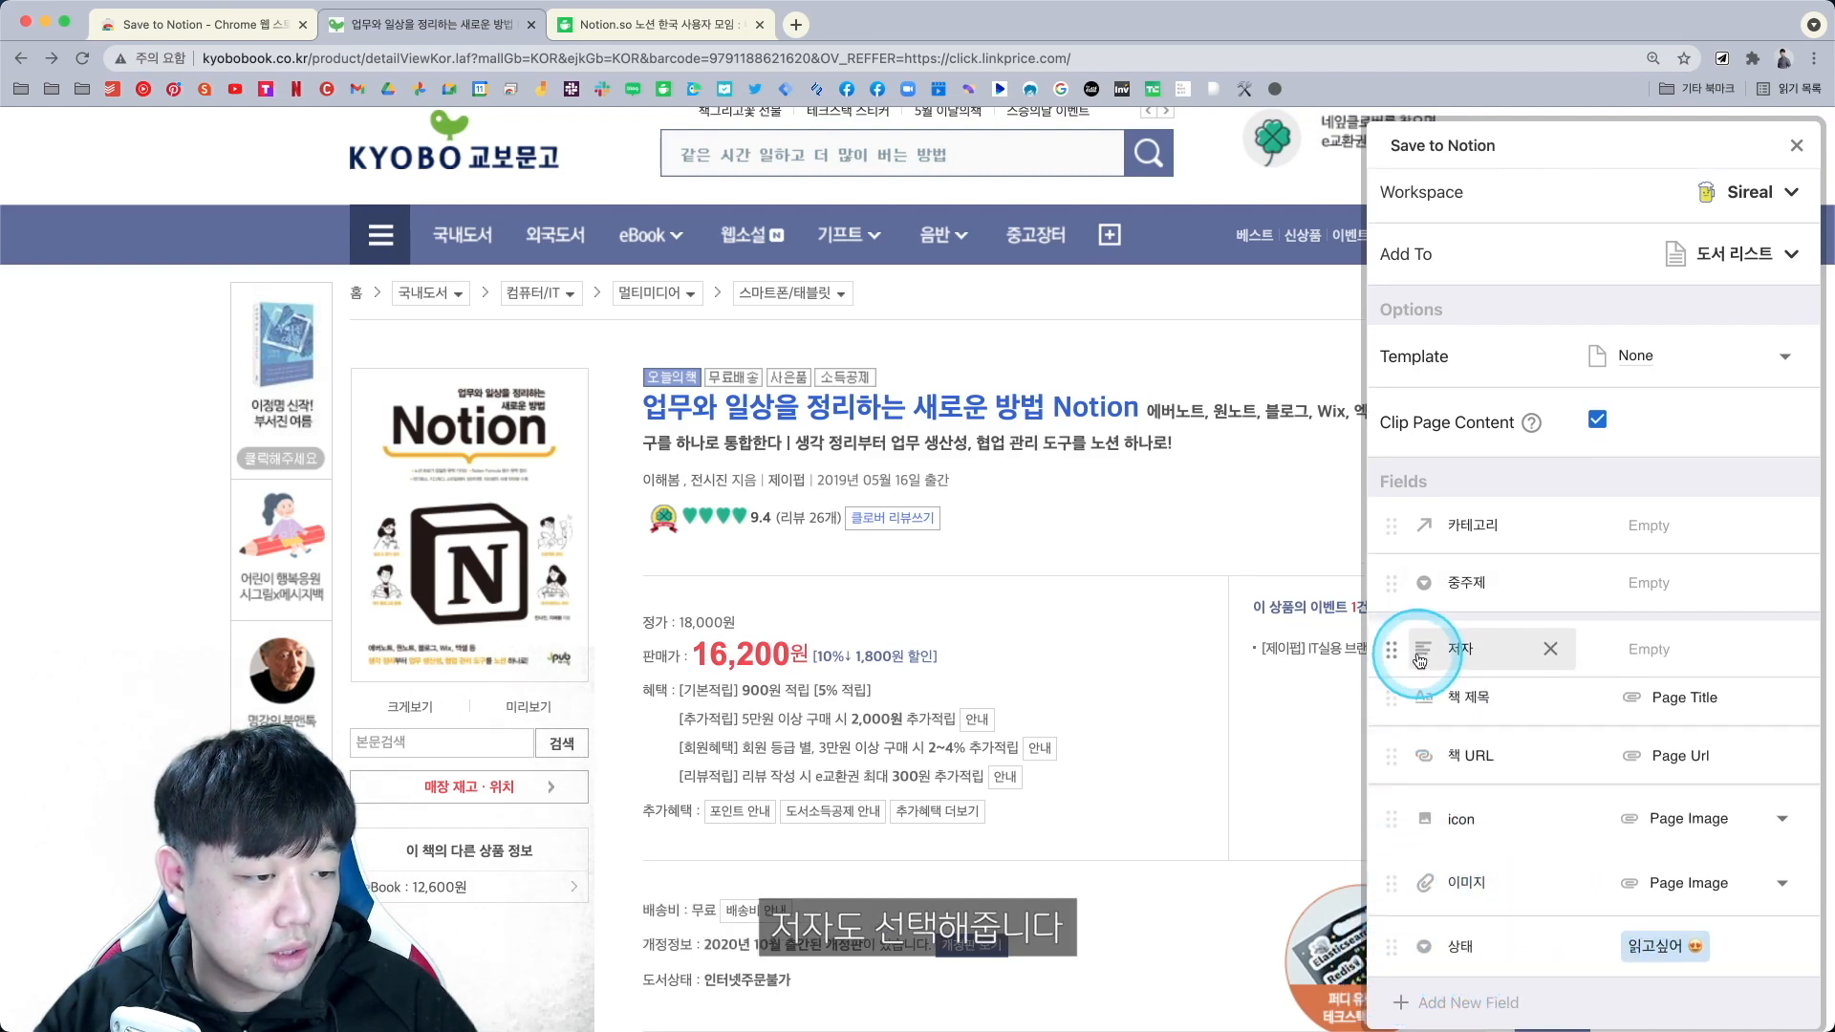
left_click(1462, 641)
left_click(1652, 476)
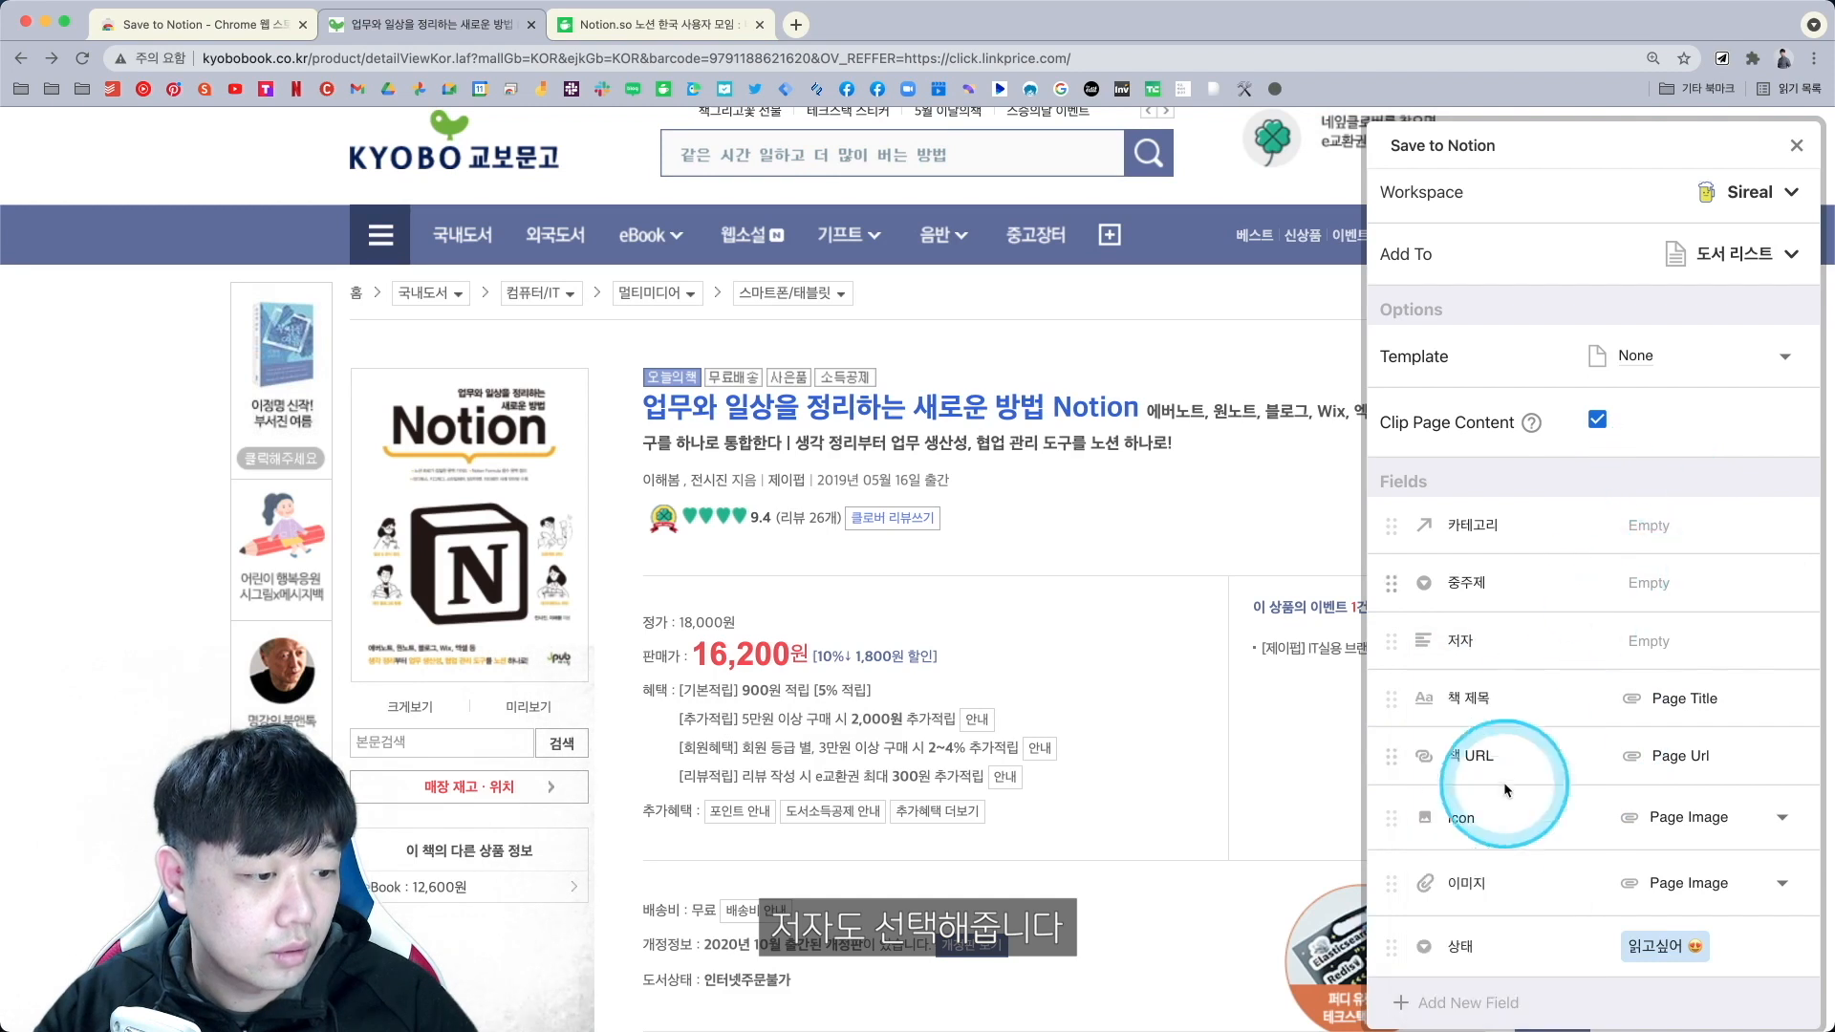
Add the 시작일 date field to the form.
scroll(1403, 944, "down", 3)
left_click(1463, 890)
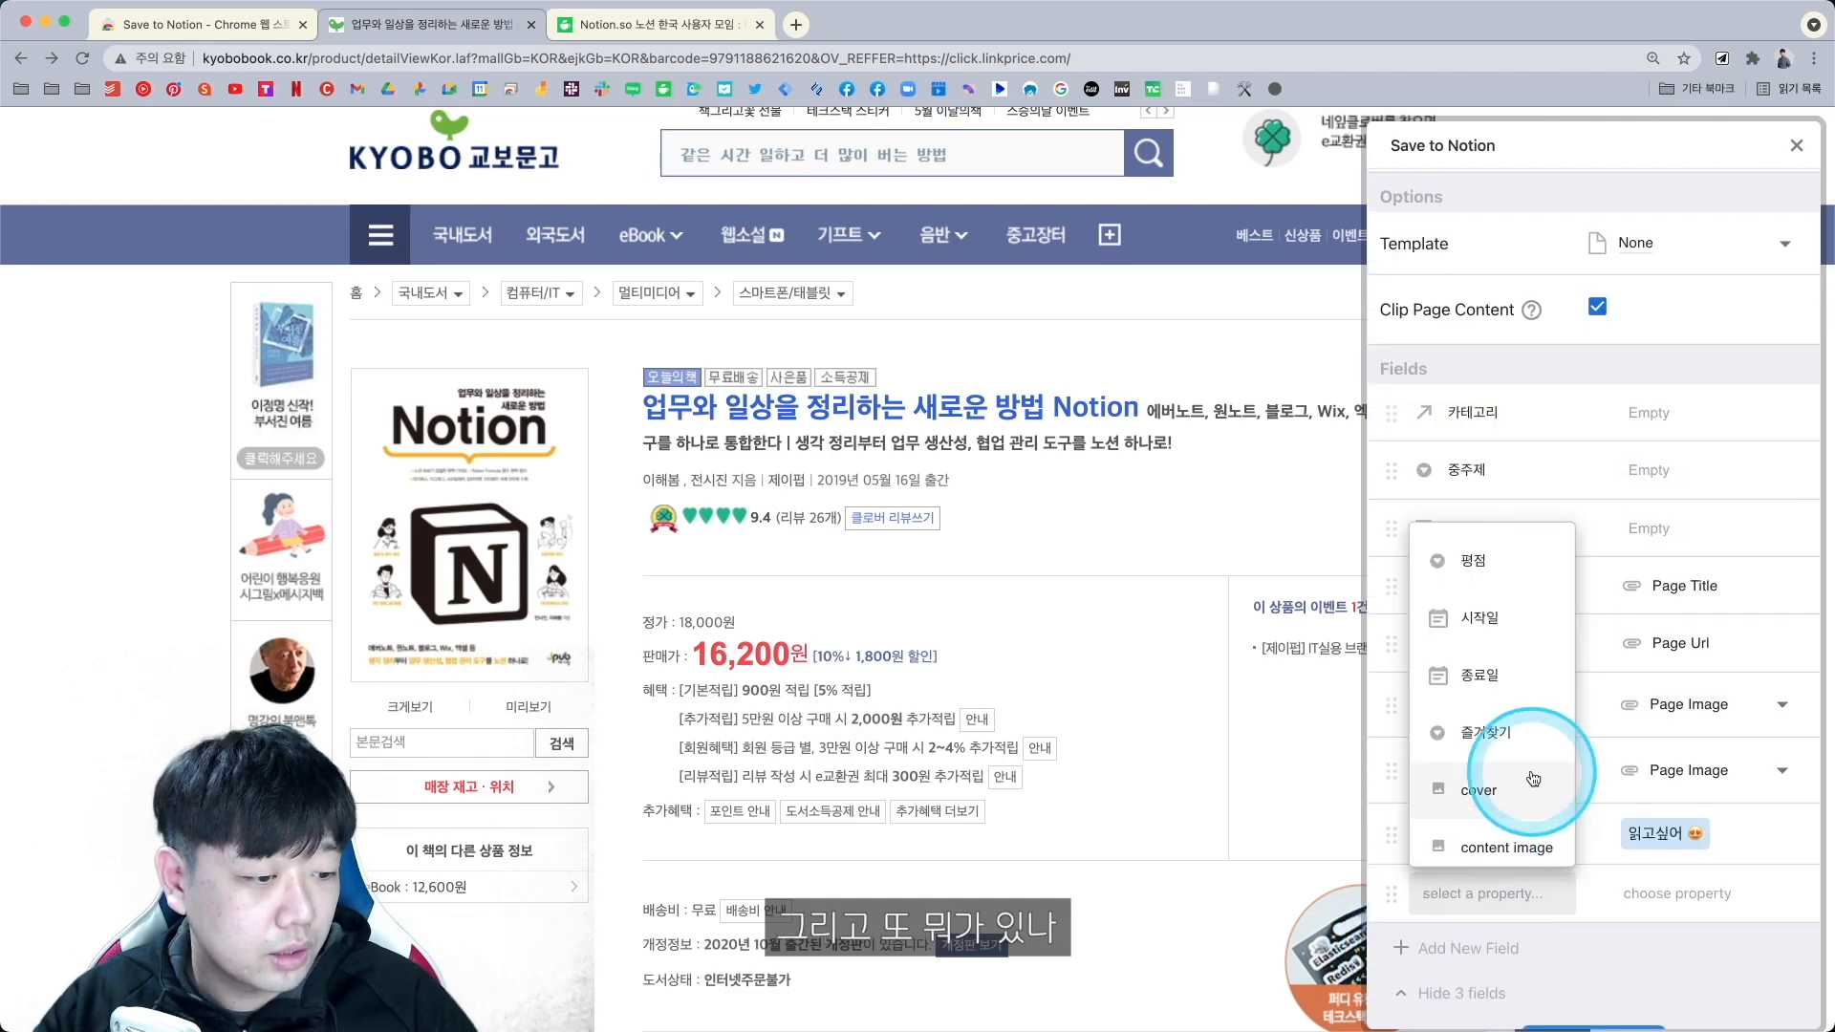
left_click(1505, 602)
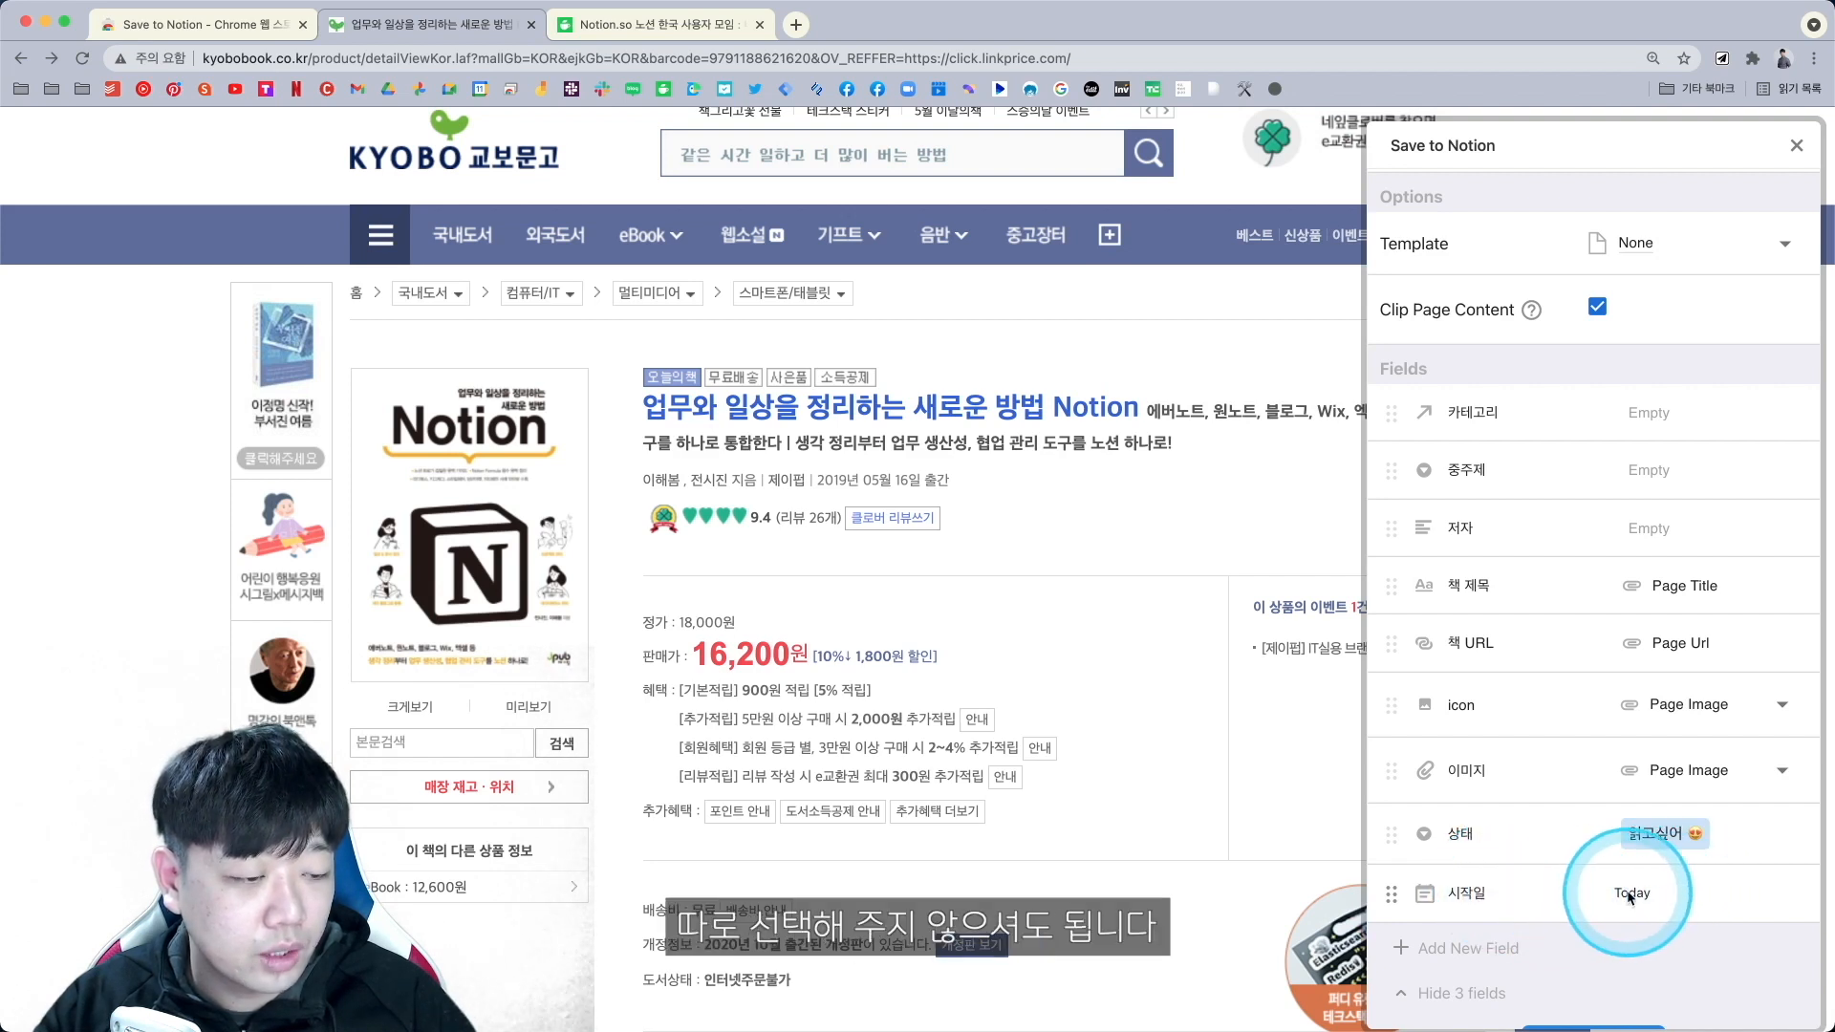
Add the cover field to the end of the form's field list.
left_click(1463, 947)
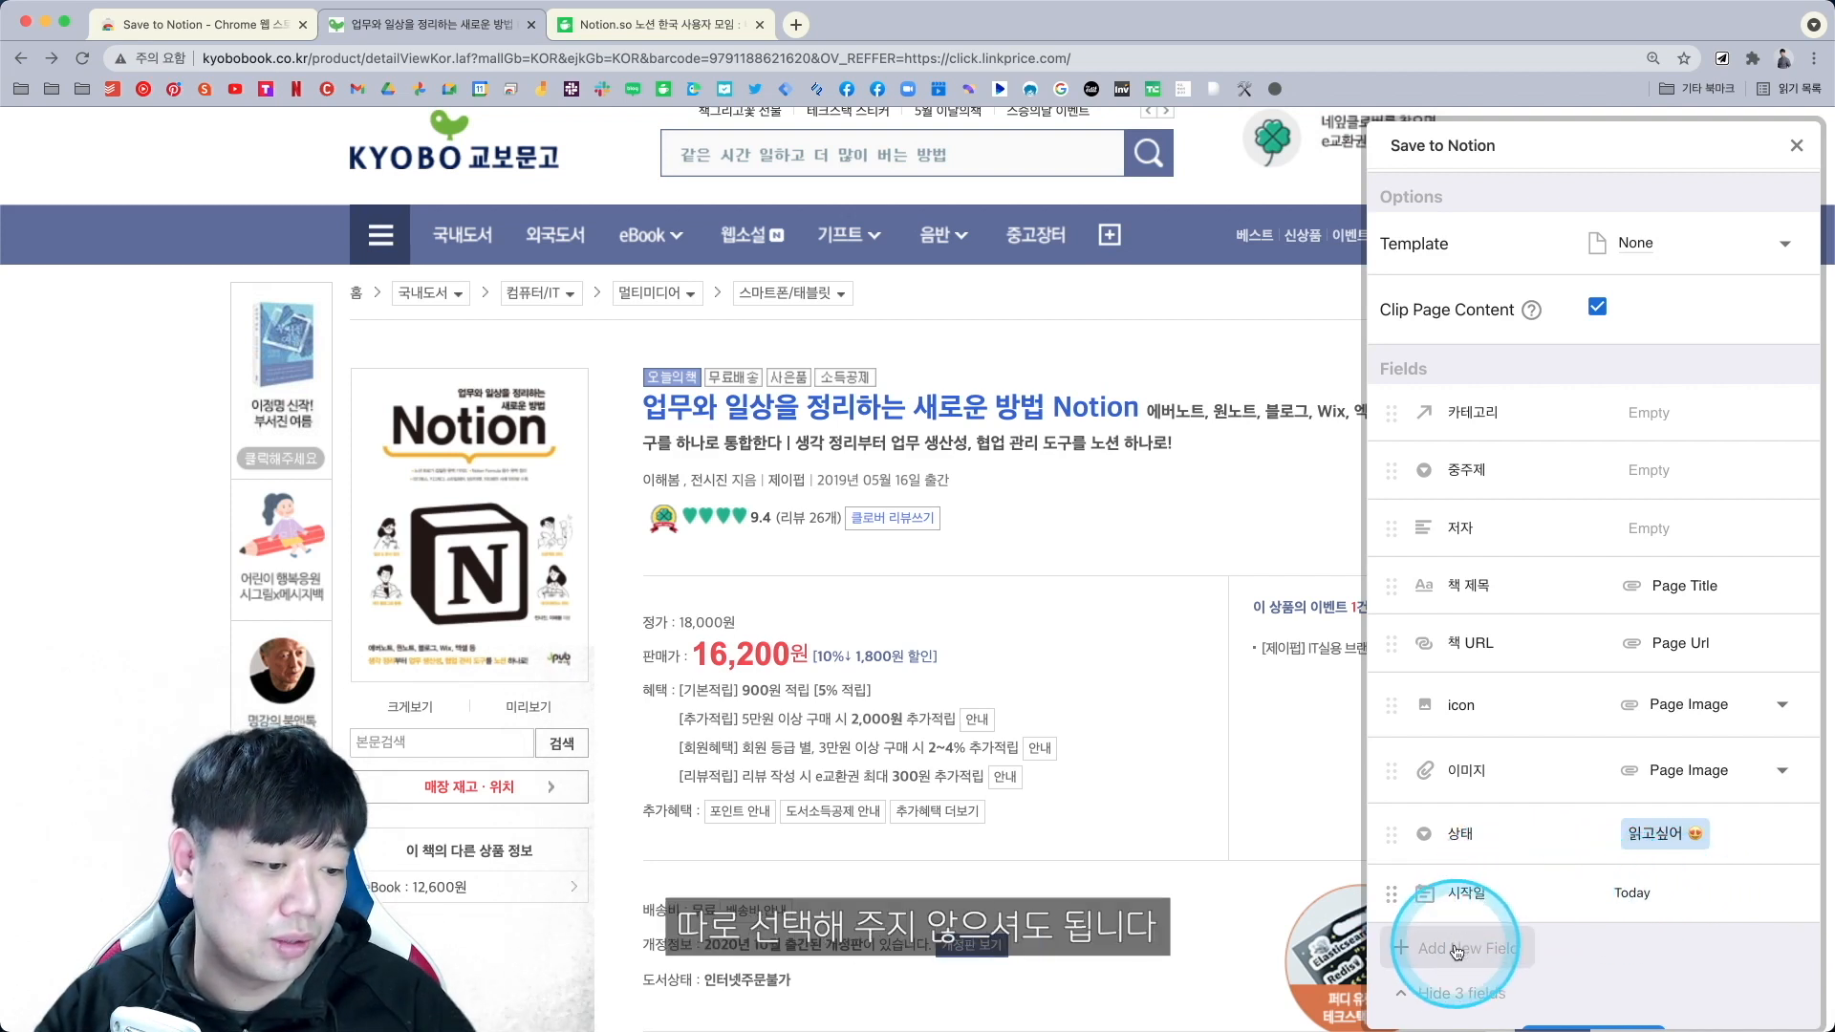
left_click(1473, 951)
scroll(1496, 793, "down", 1)
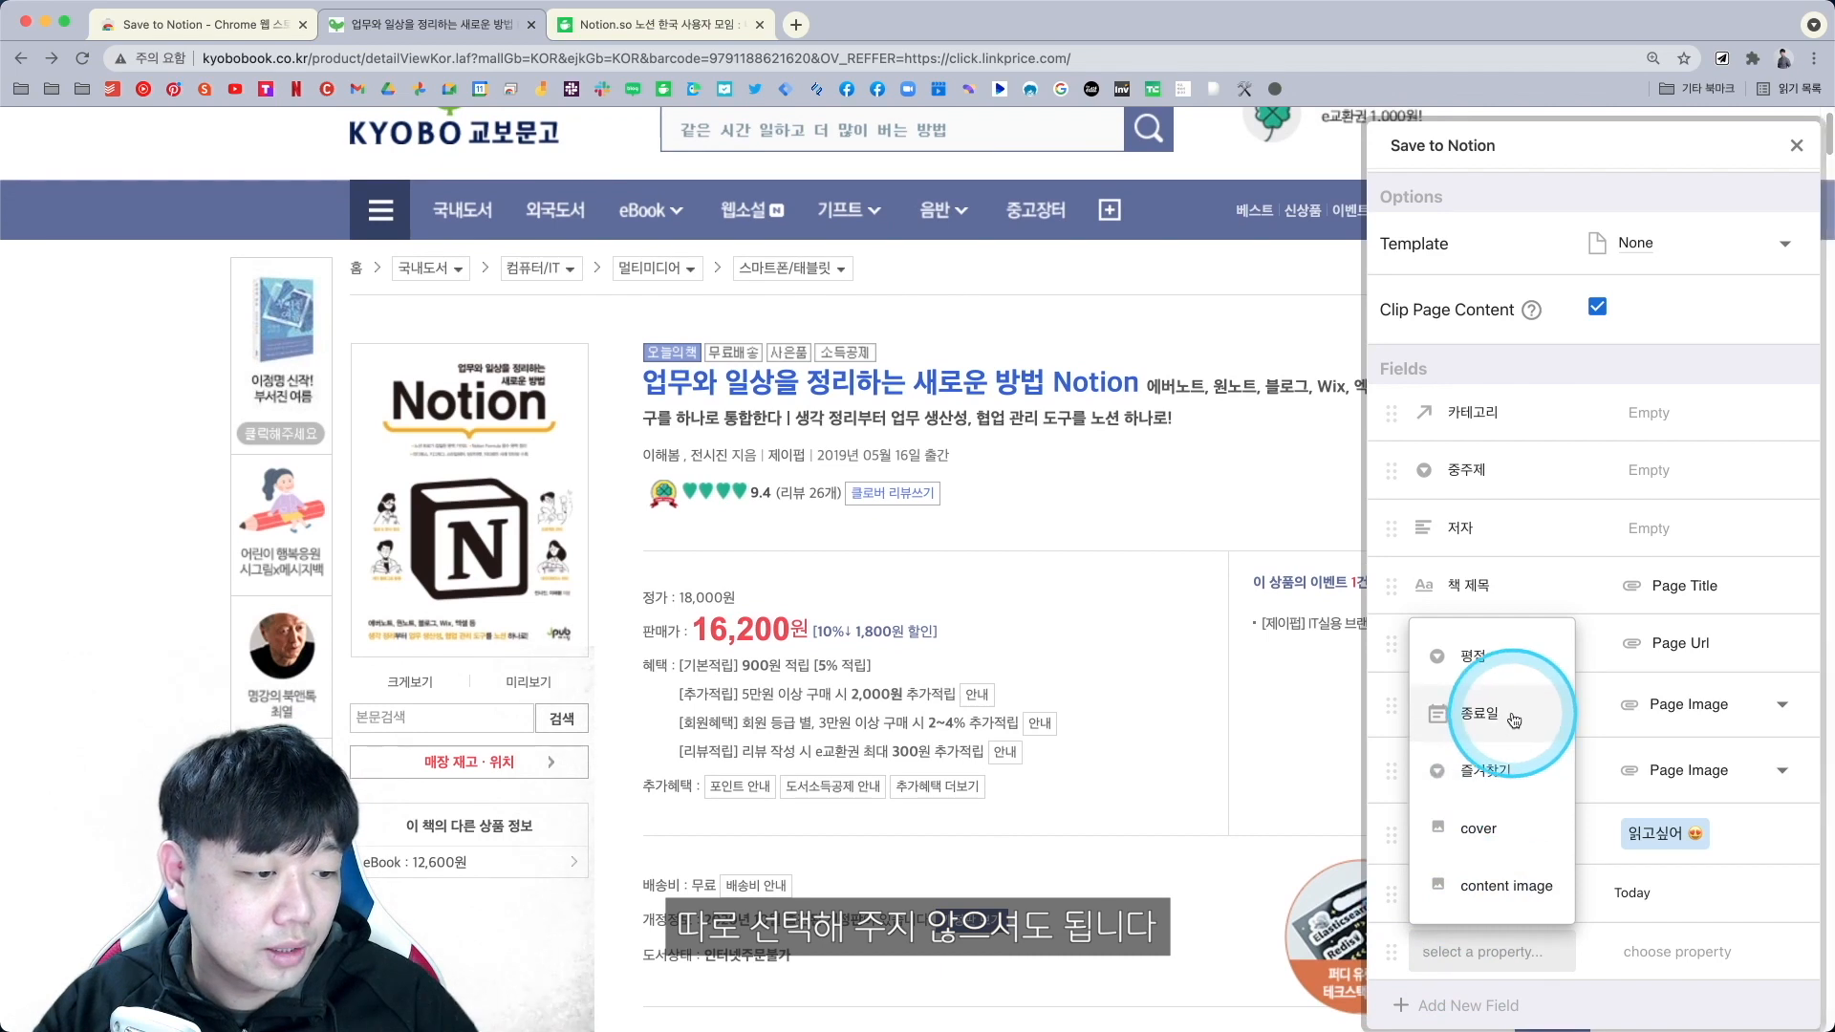
scroll(1512, 720, "down", 1)
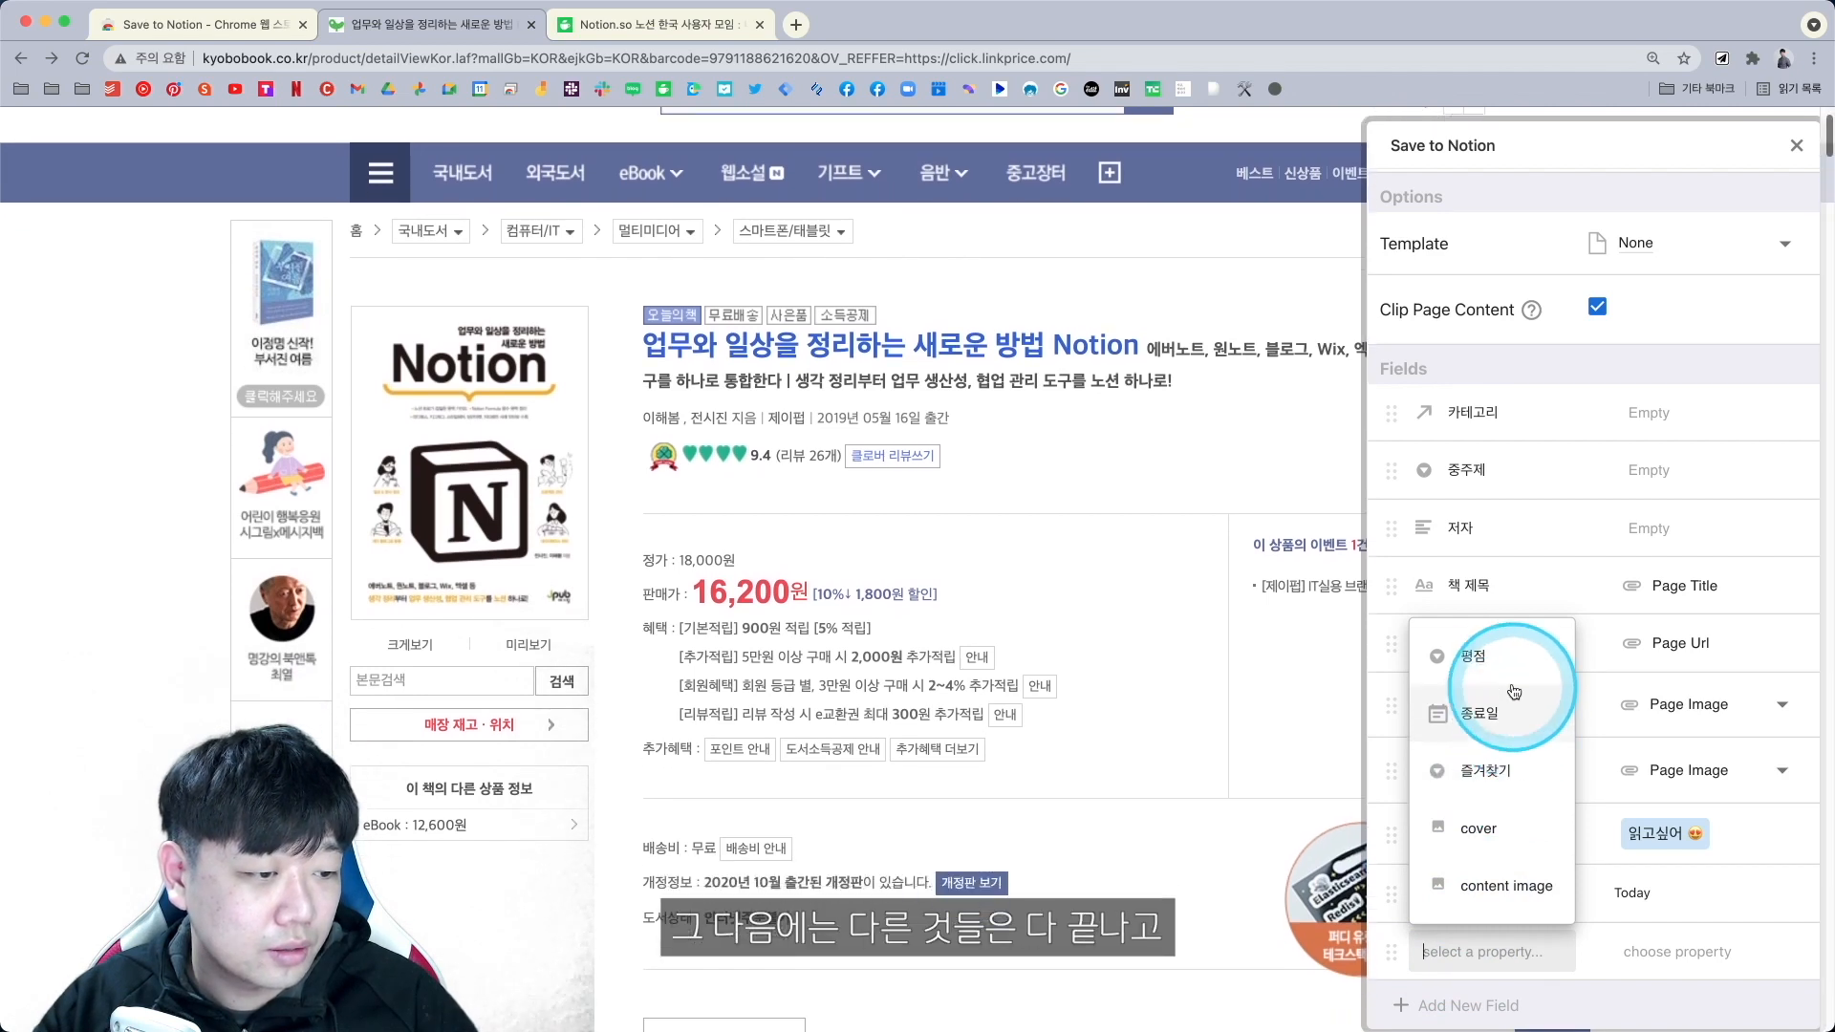
left_click(1510, 830)
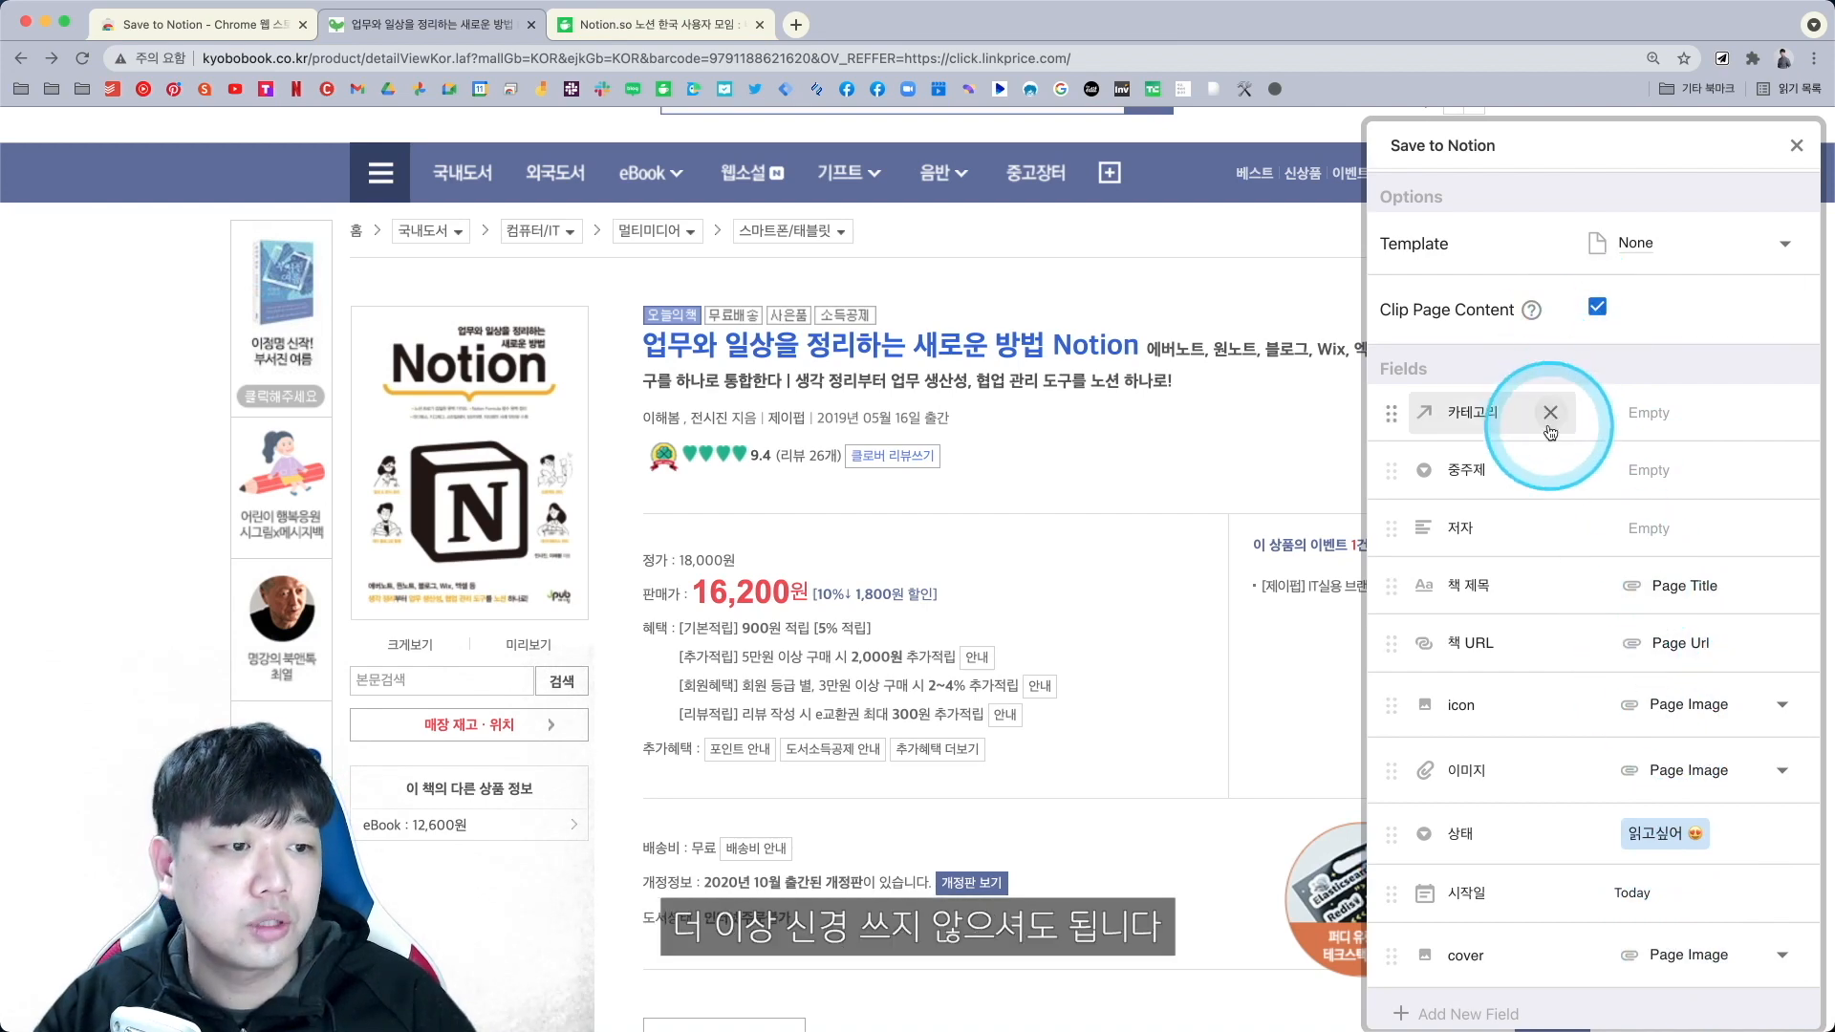
Review the form's options and fields, and save the 도서 리스트 form.
scroll(1440, 587, "up", 3)
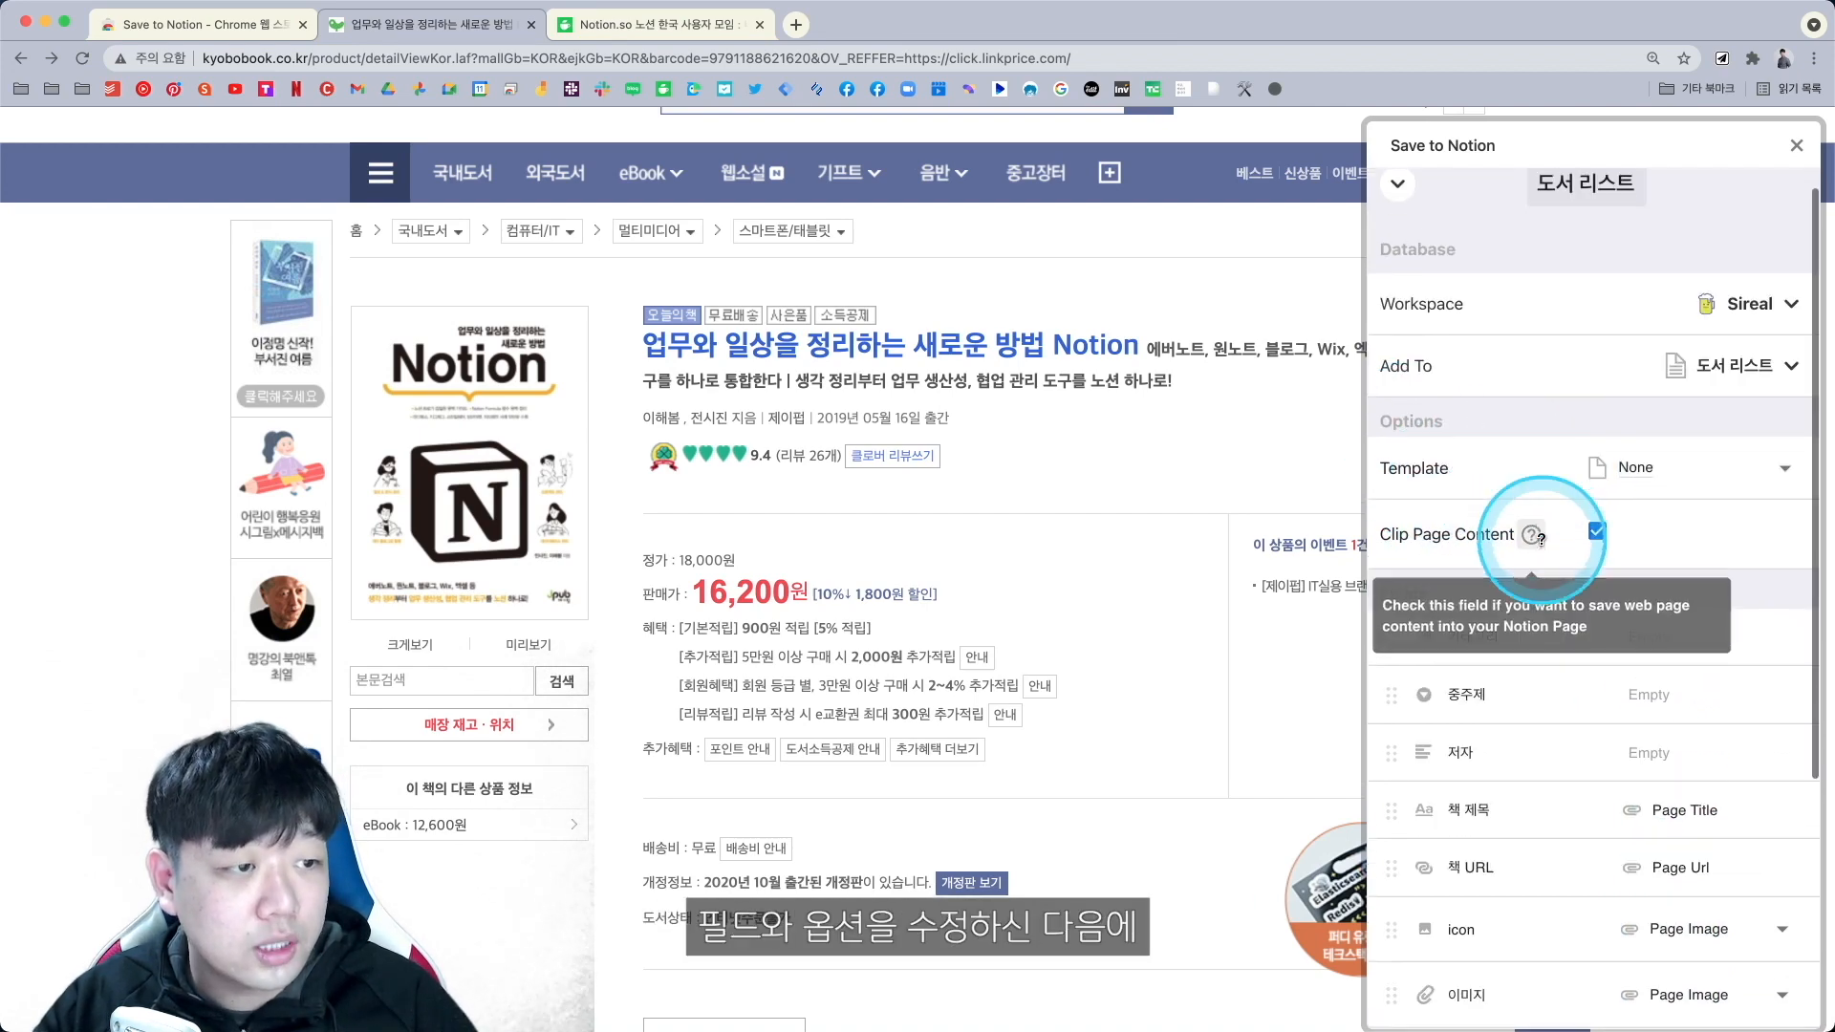
scroll(1529, 532, "down", 5)
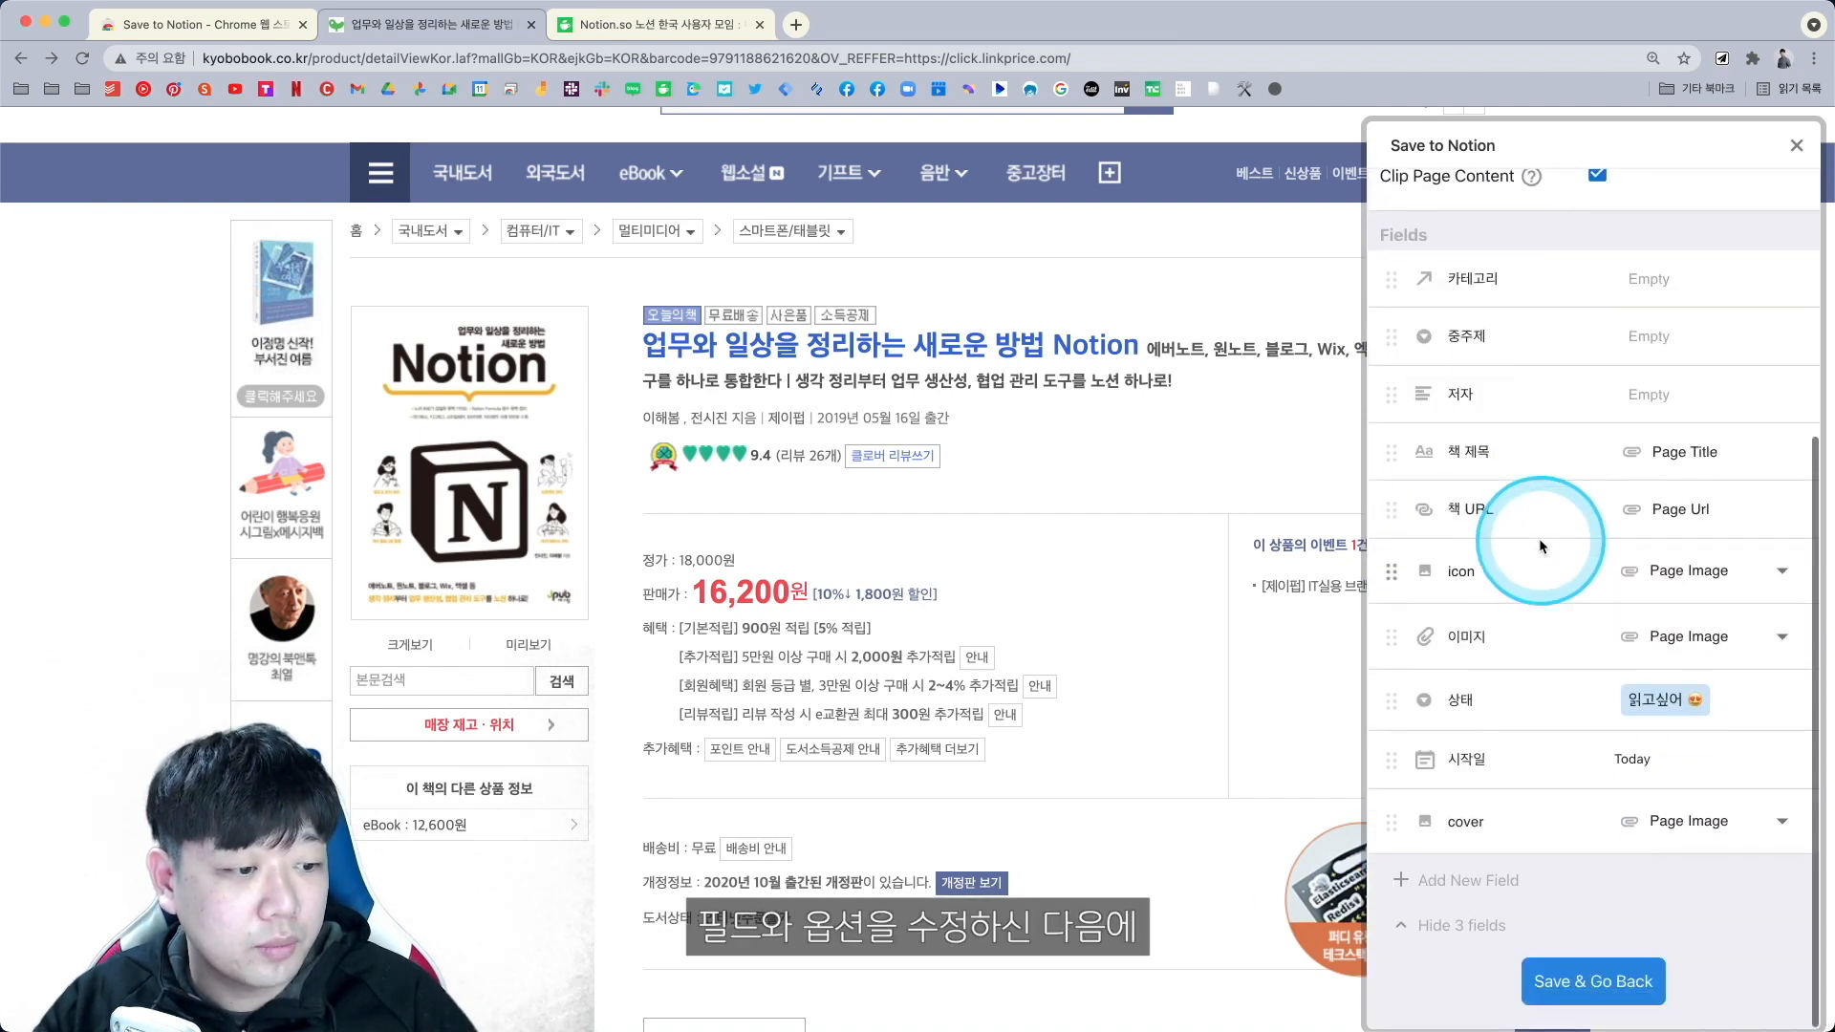
left_click(1608, 999)
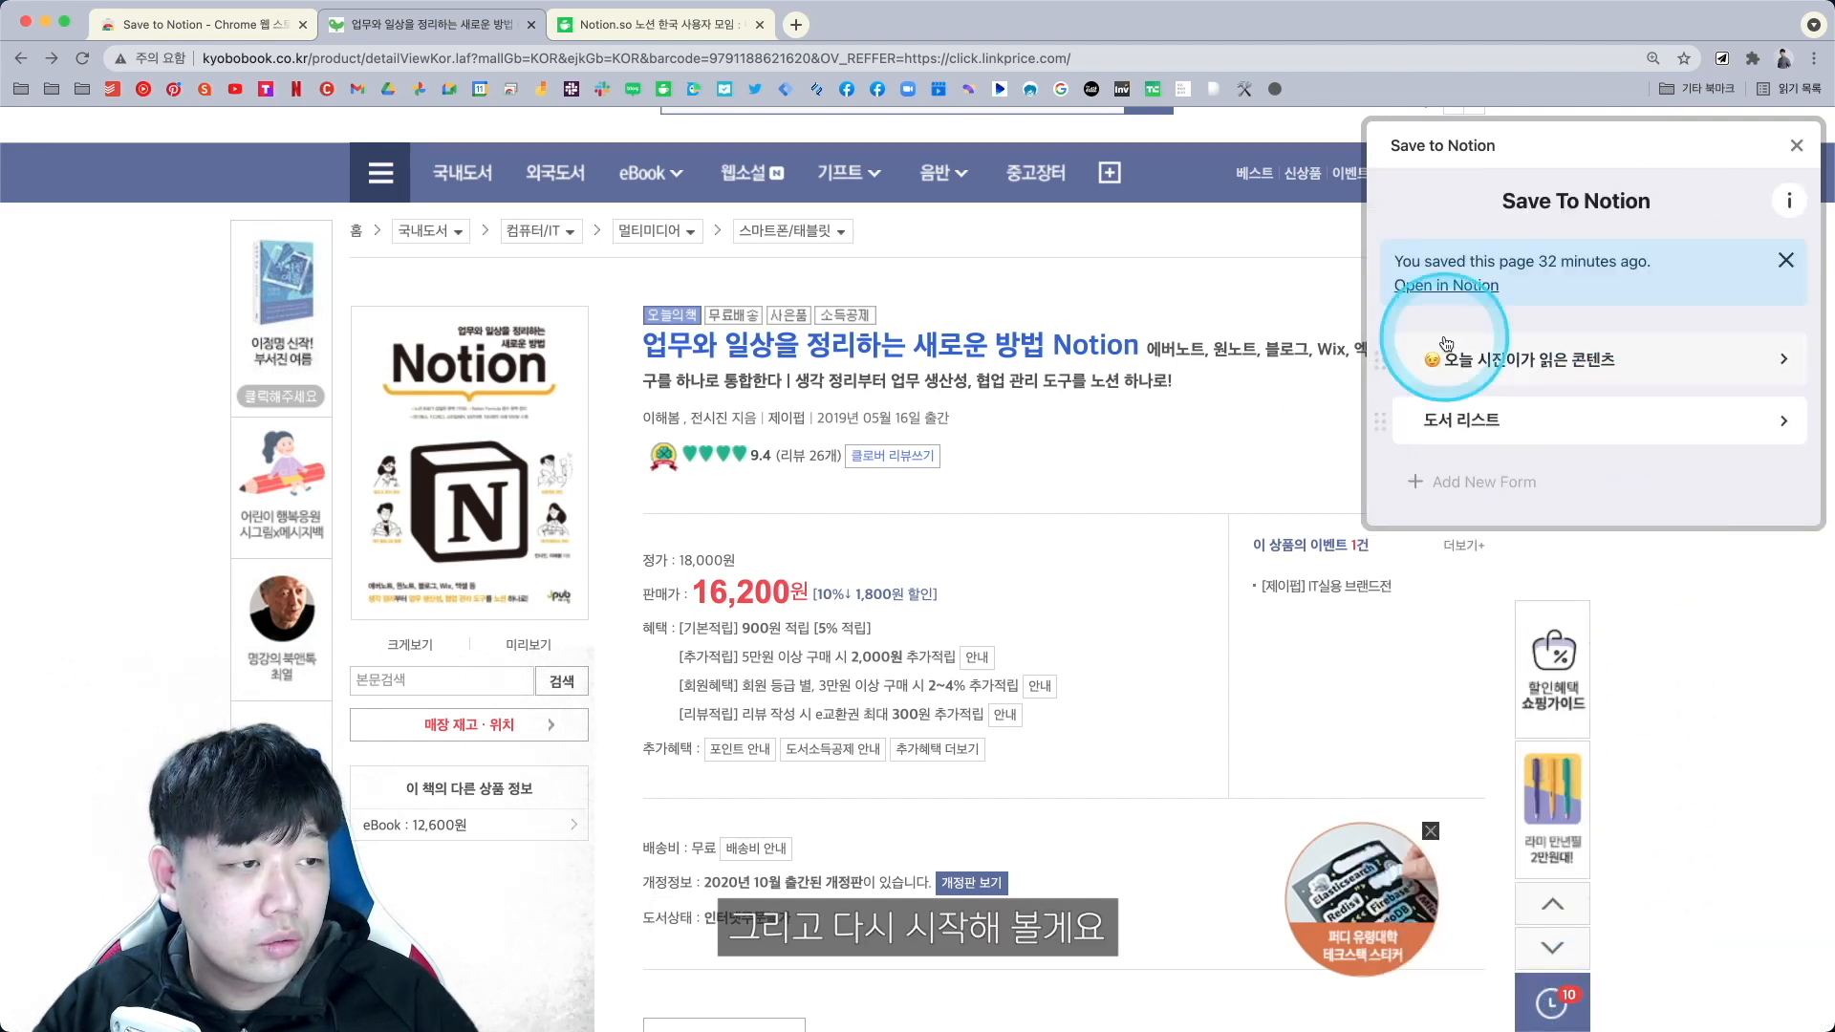
Relaunch Save to Notion on the book page and open the 도서 리스트 form for filling in.
left_click(1797, 149)
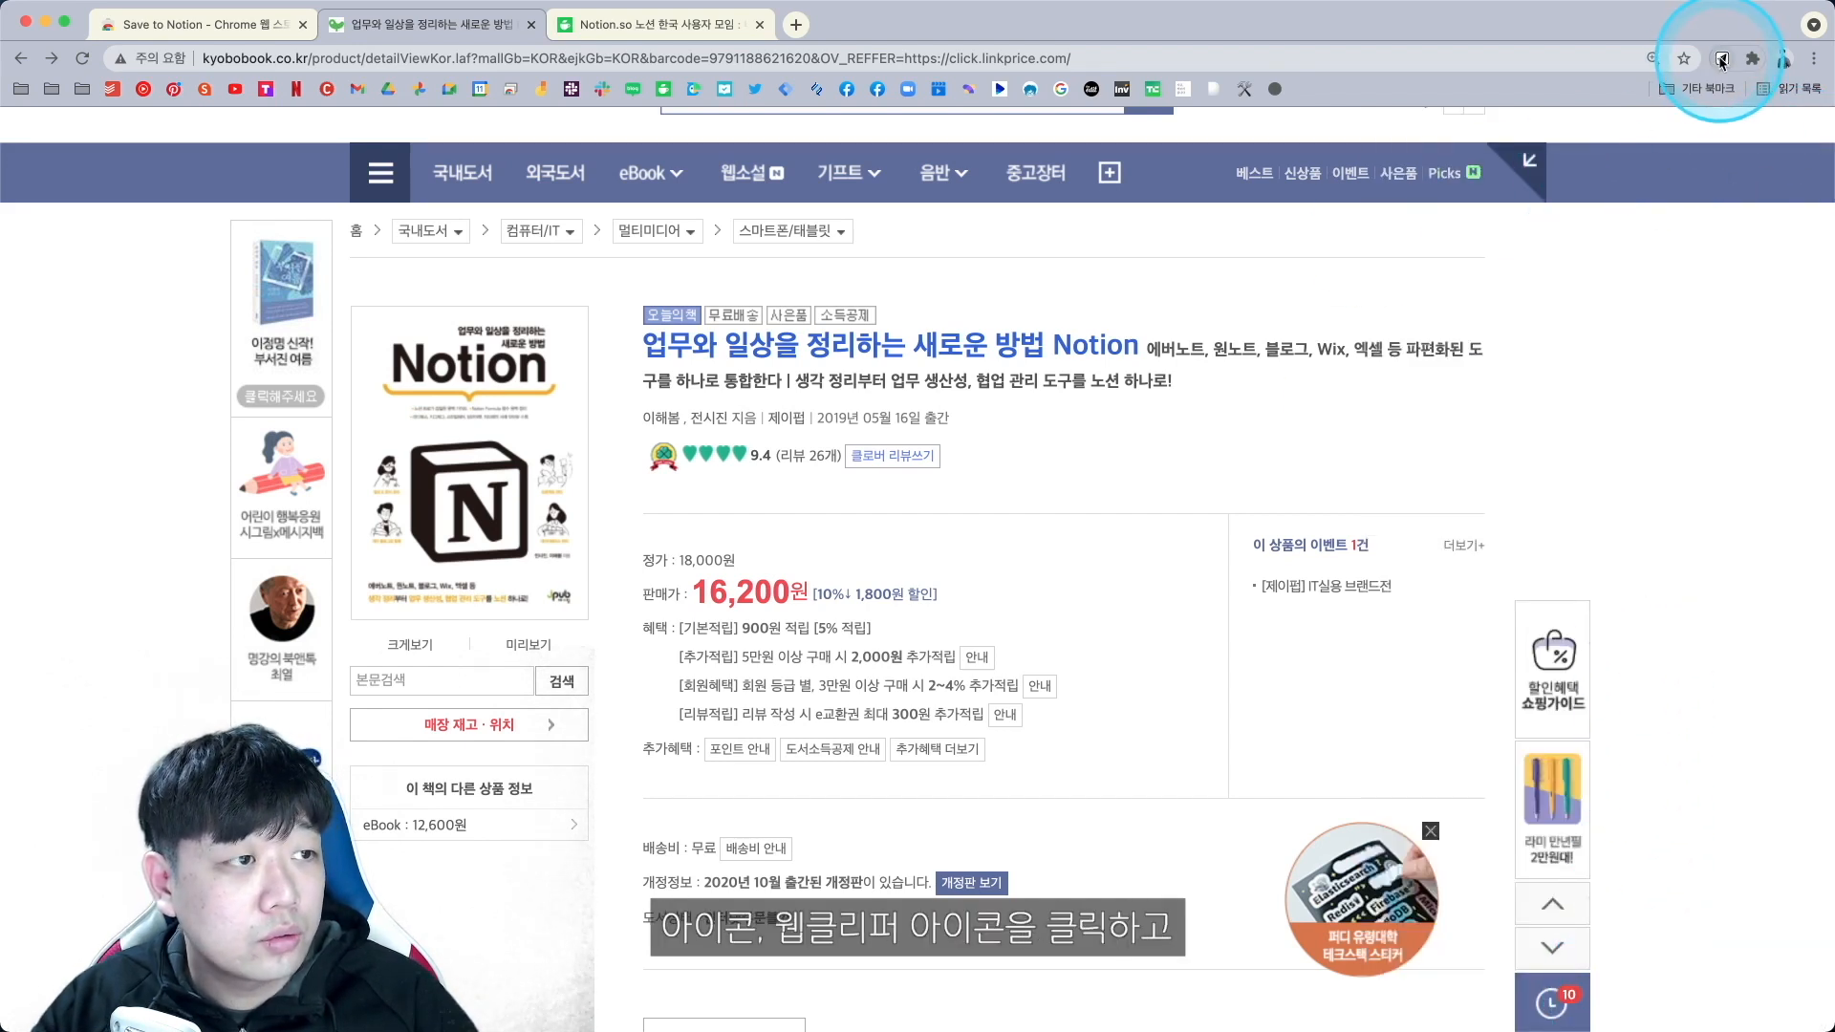
left_click(1721, 61)
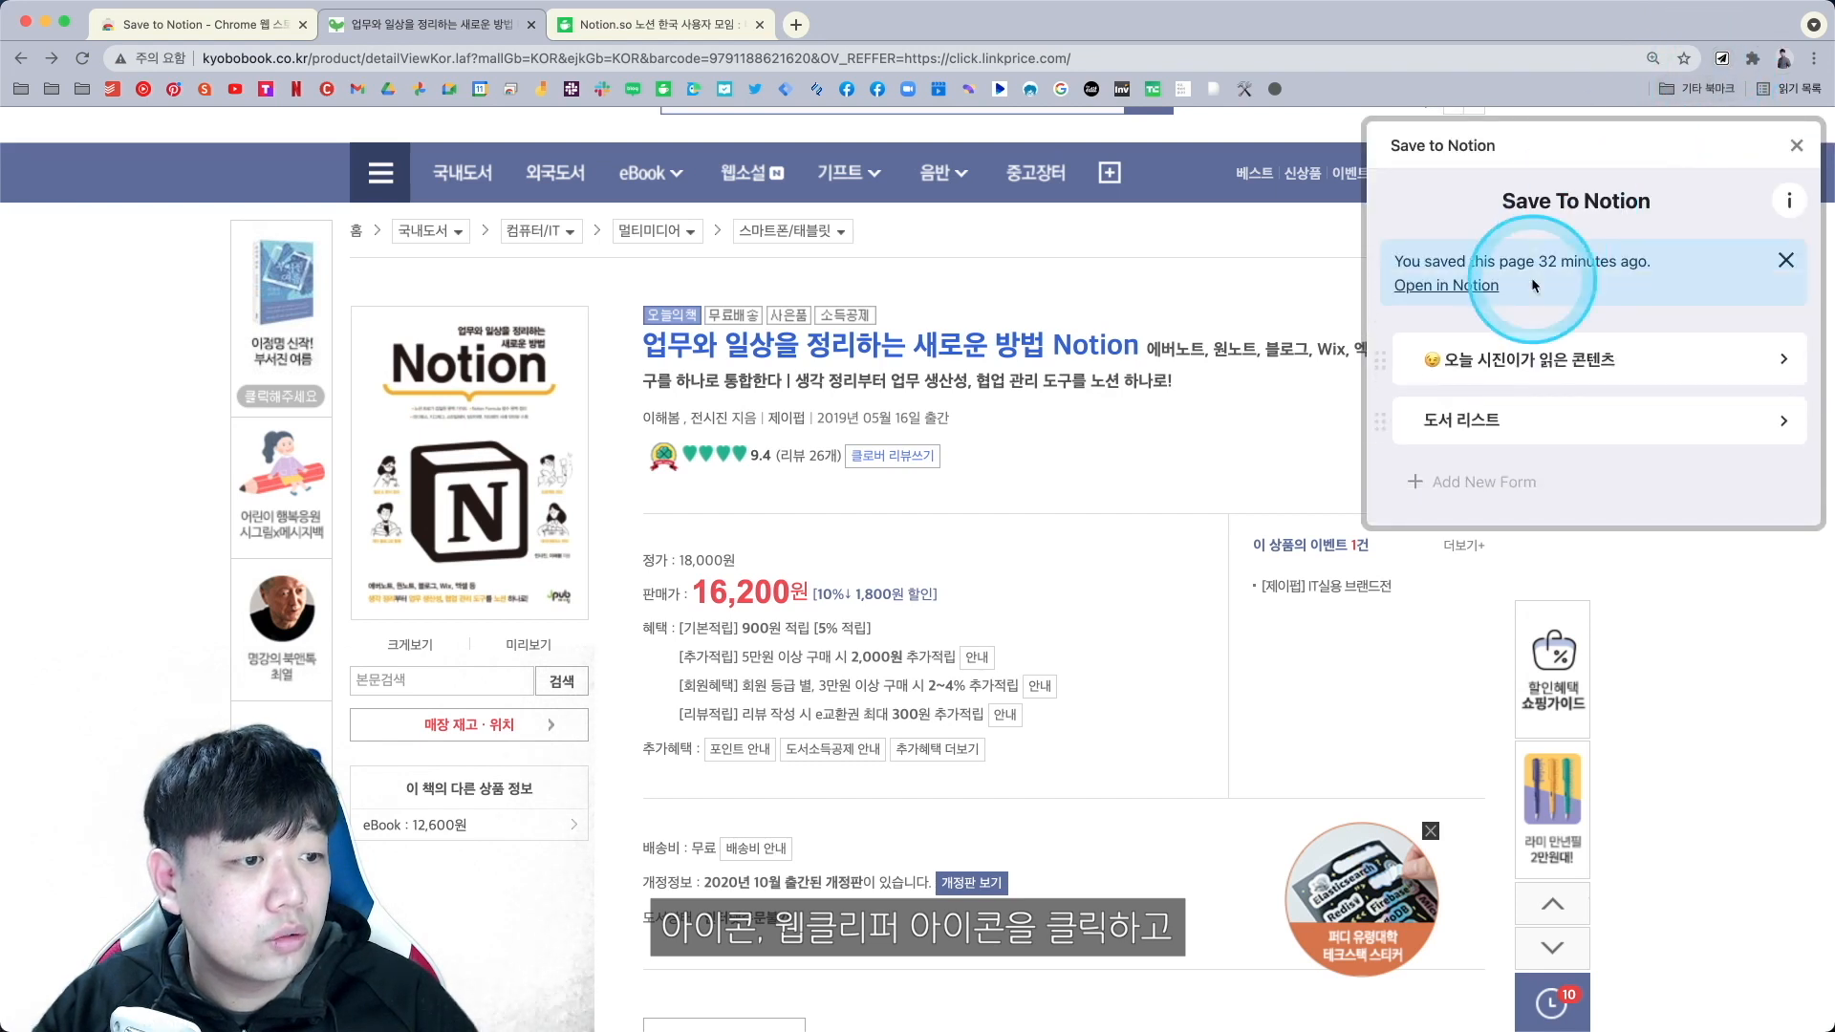
left_click(1499, 421)
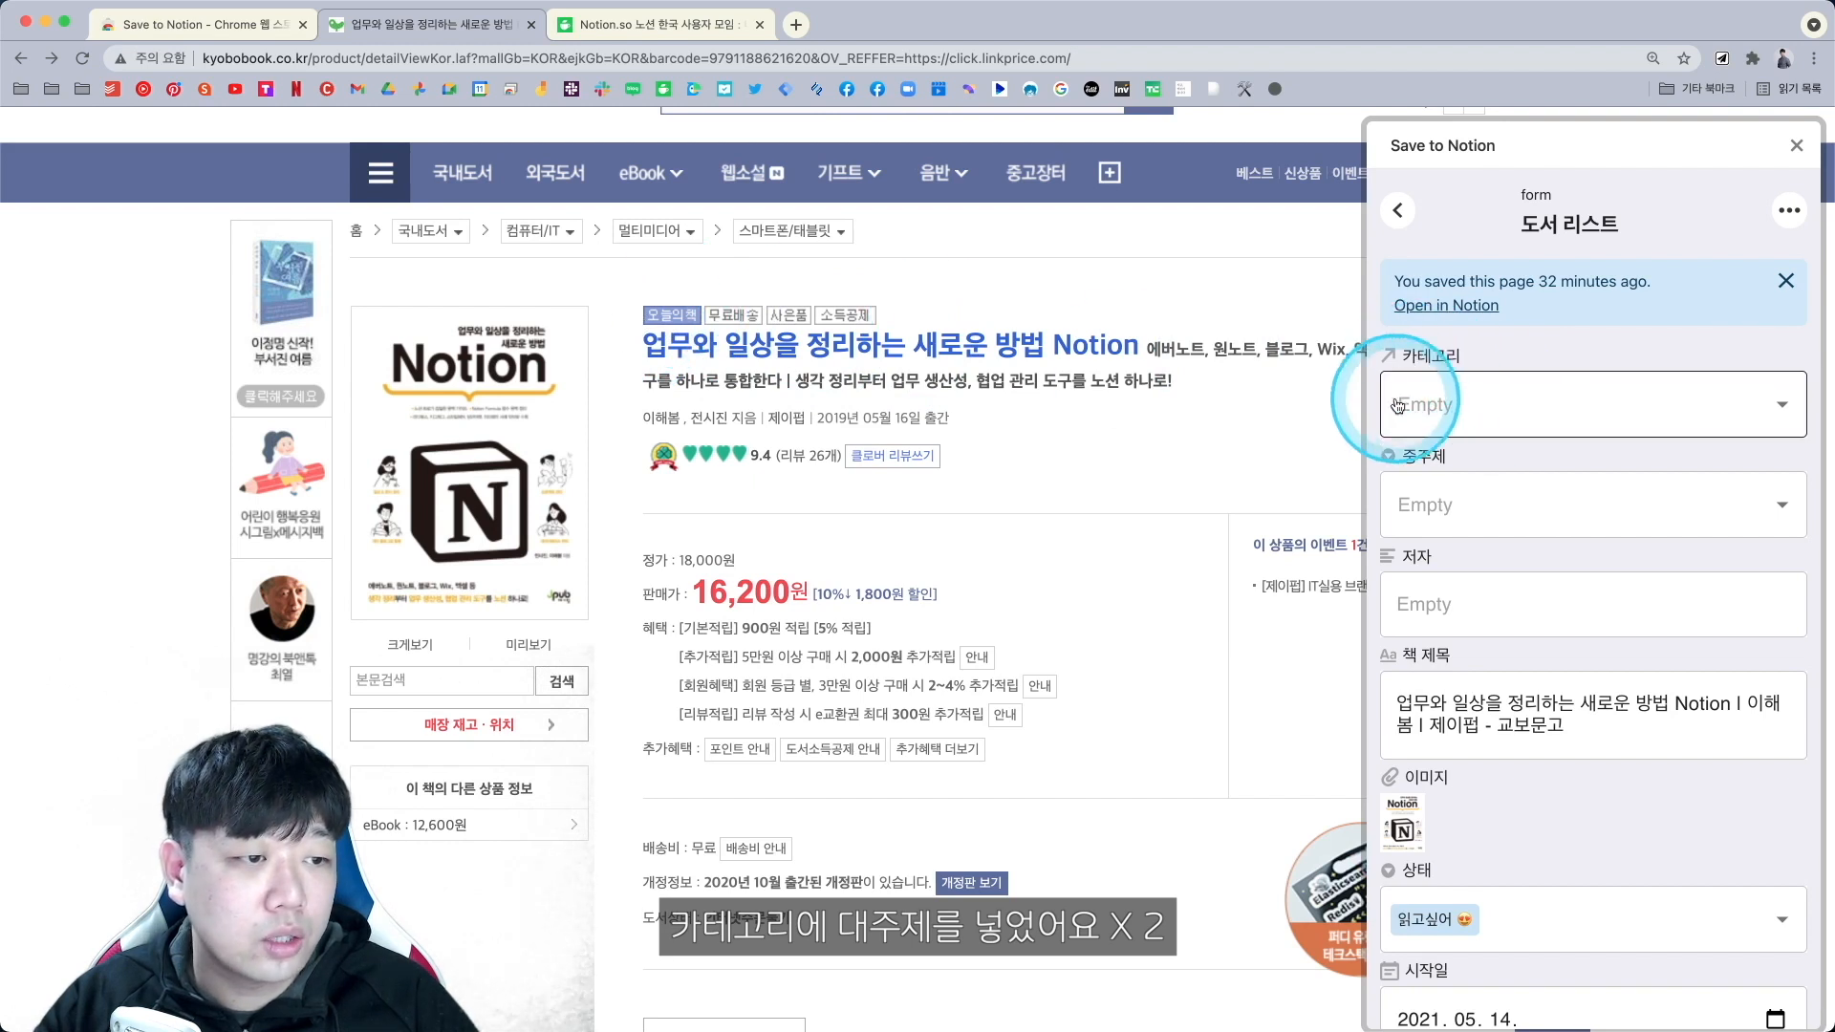
Check the book's store category path and set the form's 카테고리 field to 컴퓨터/IT.
left_click(459, 232)
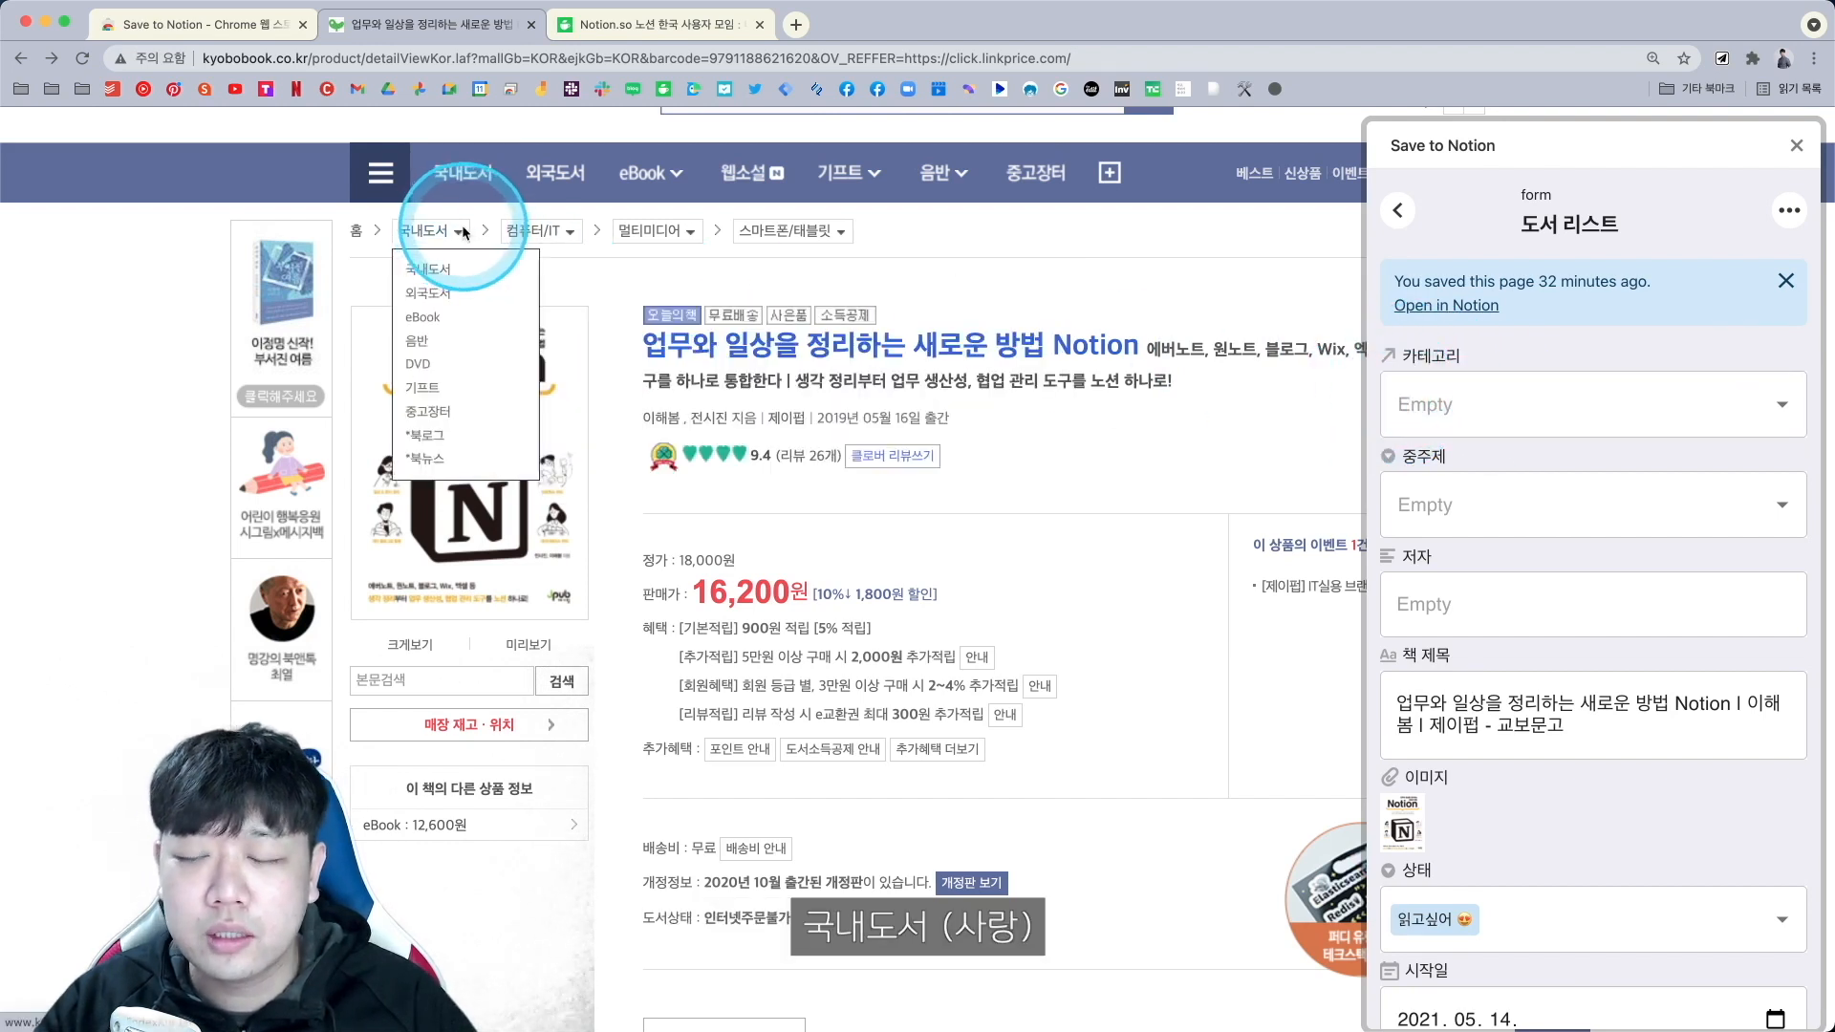
left_click(521, 236)
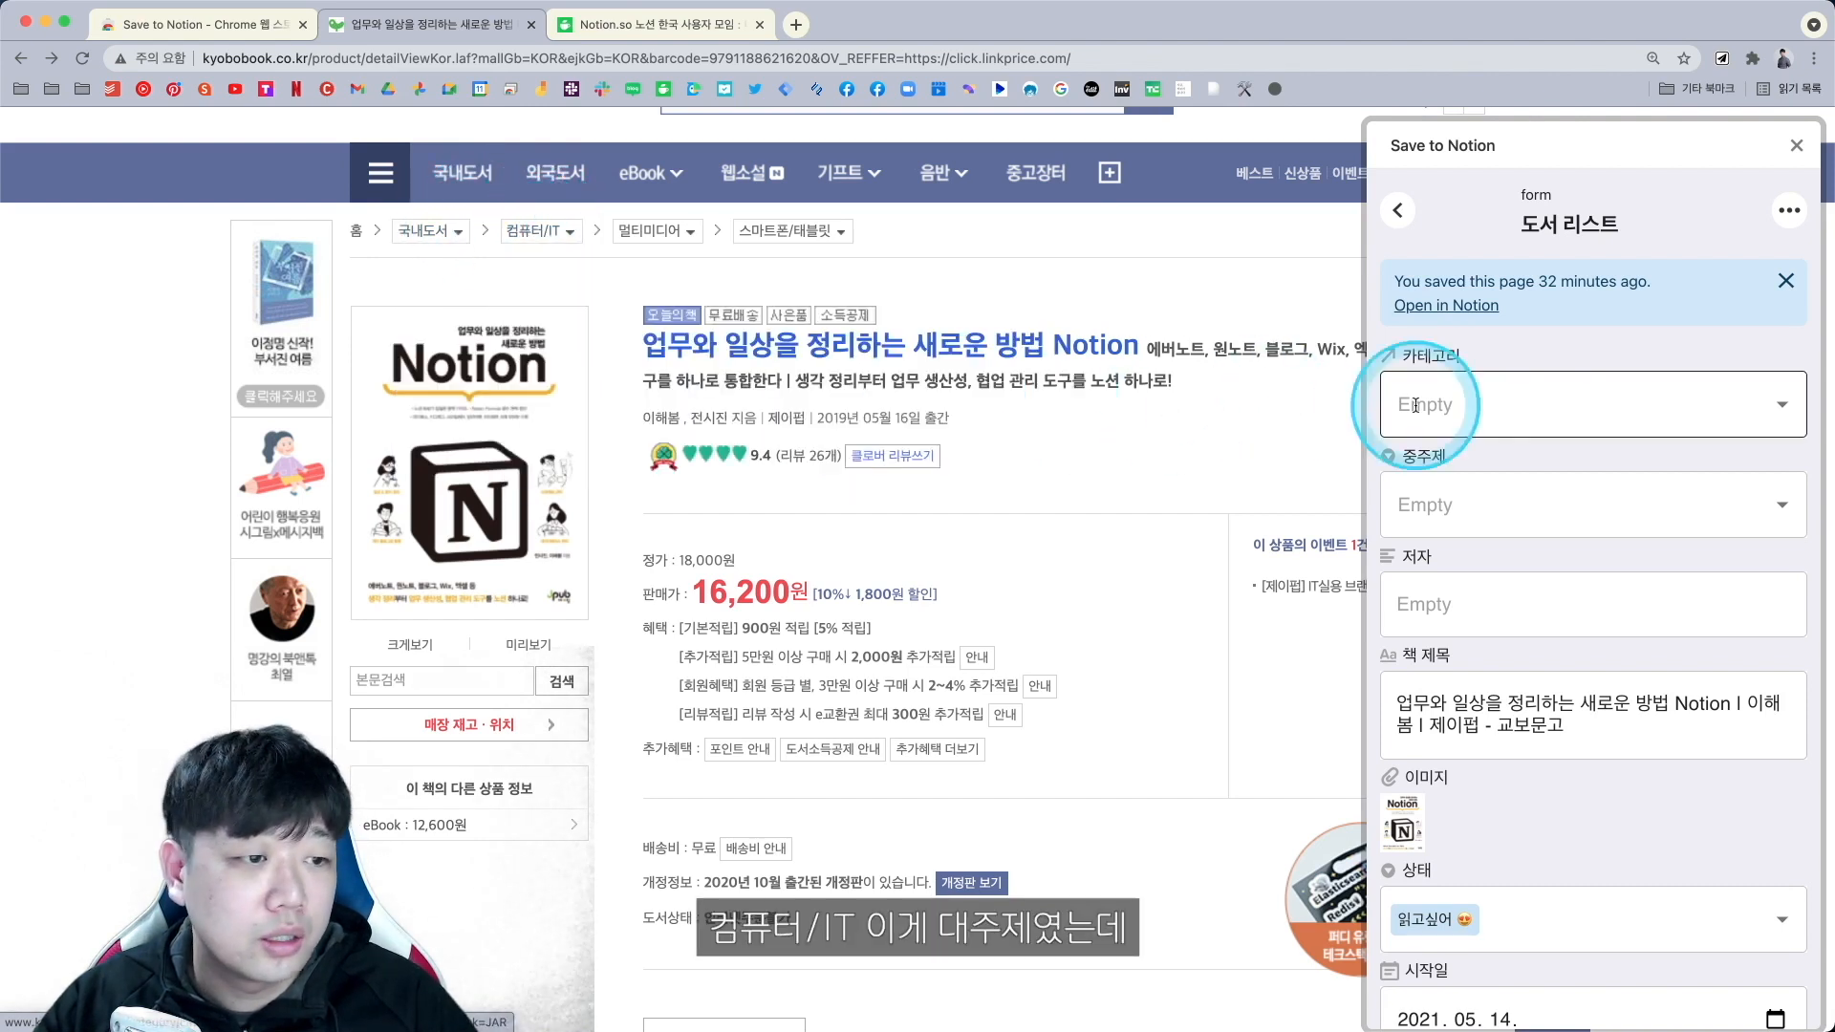
left_click(1529, 403)
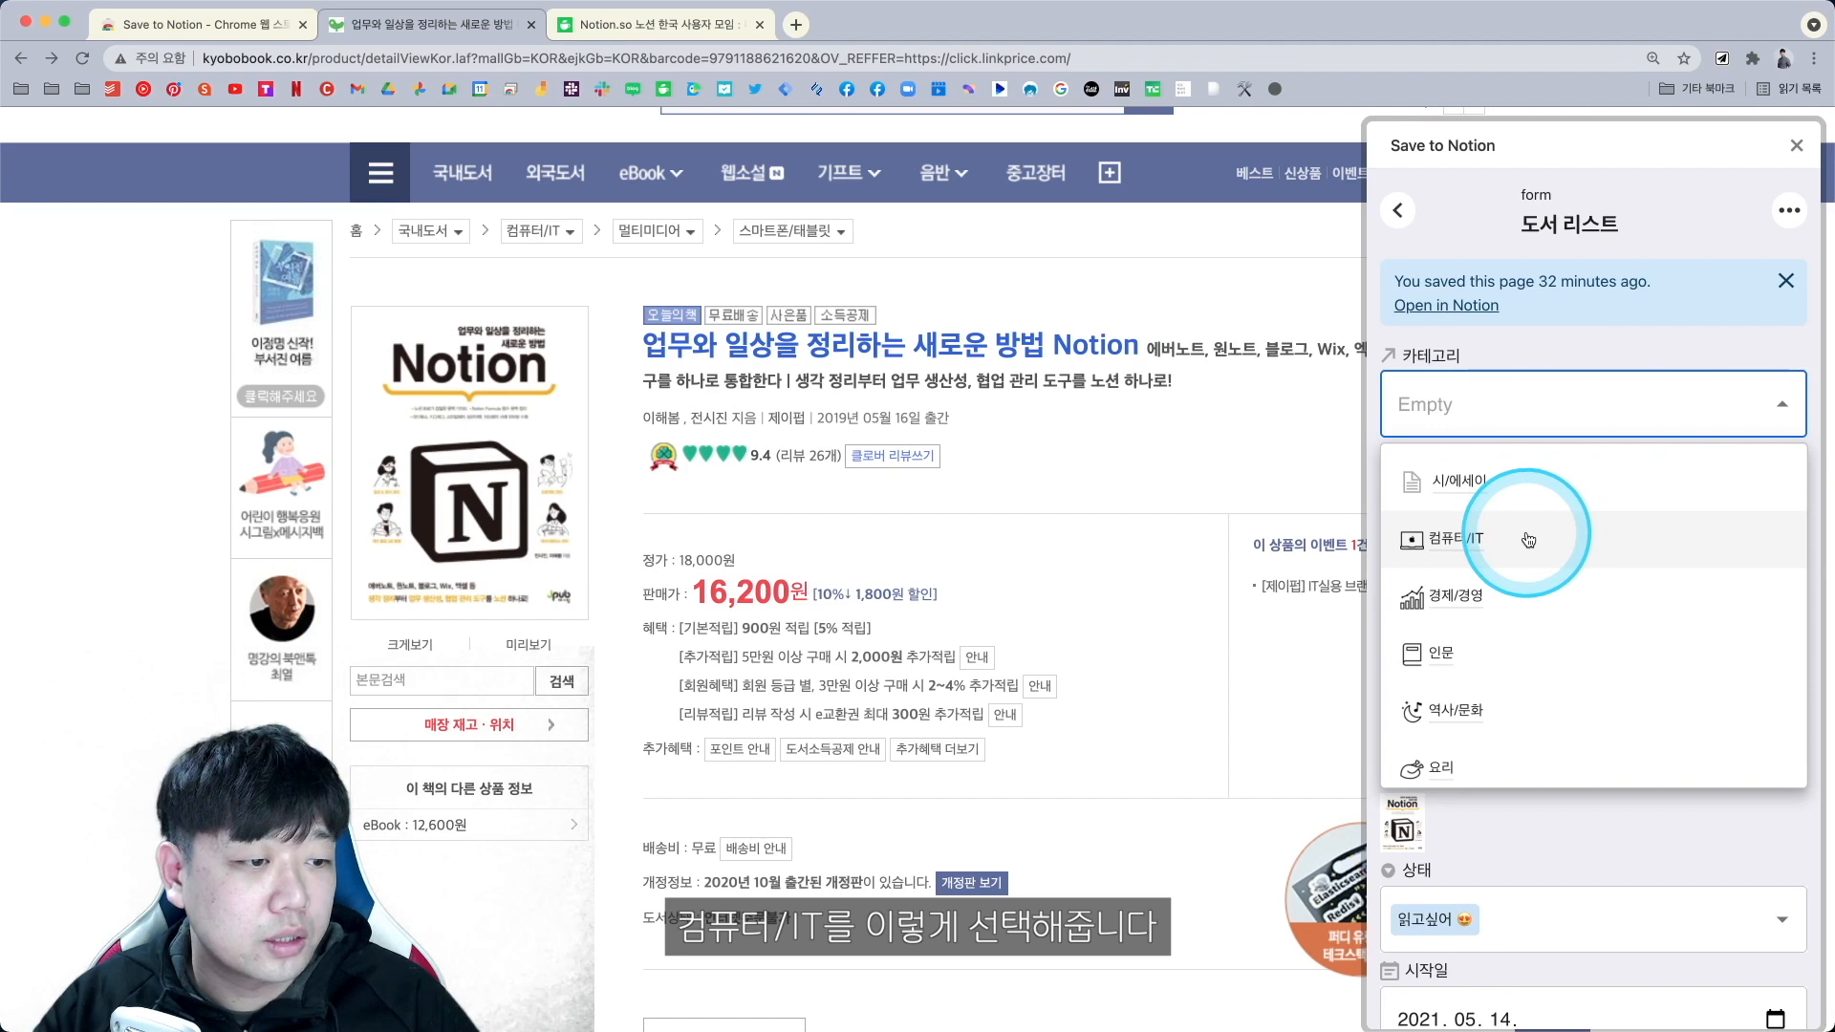
left_click(1533, 338)
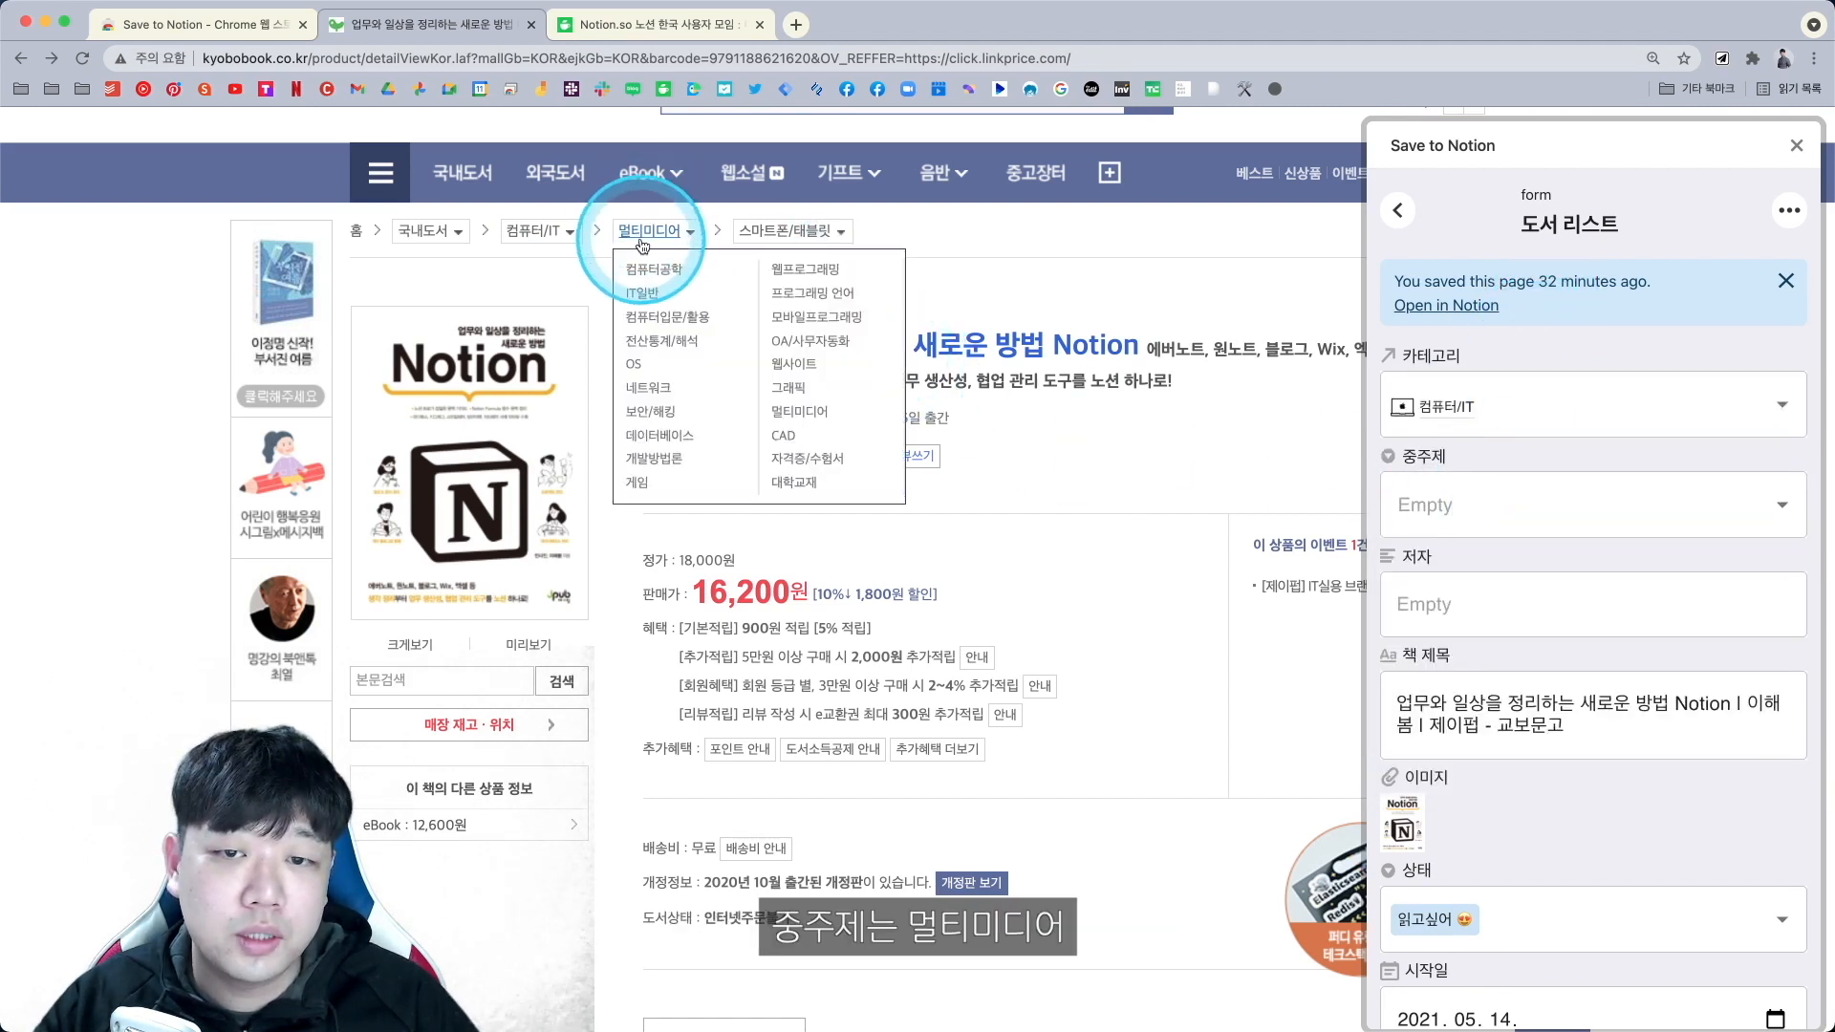
Look through the existing 중주제 options and try to choose 멀티미디어 for the book.
left_click(1532, 530)
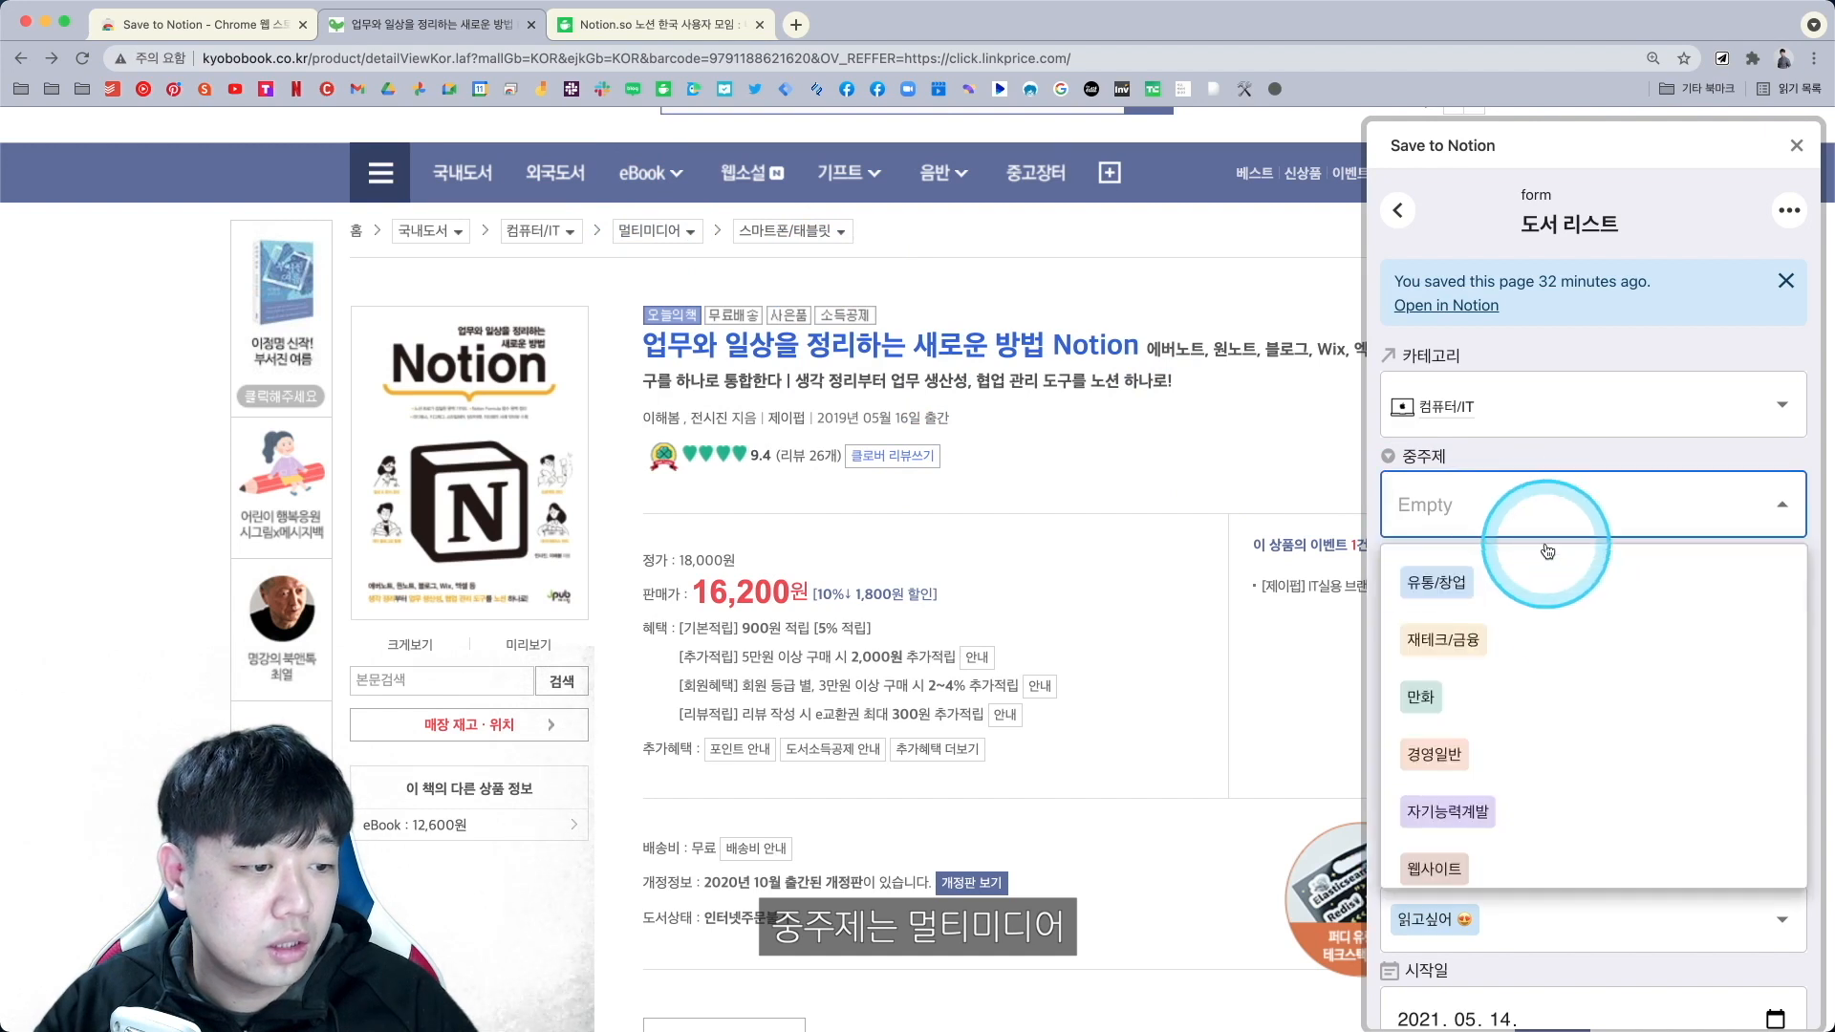
scroll(1577, 669, "down", 5)
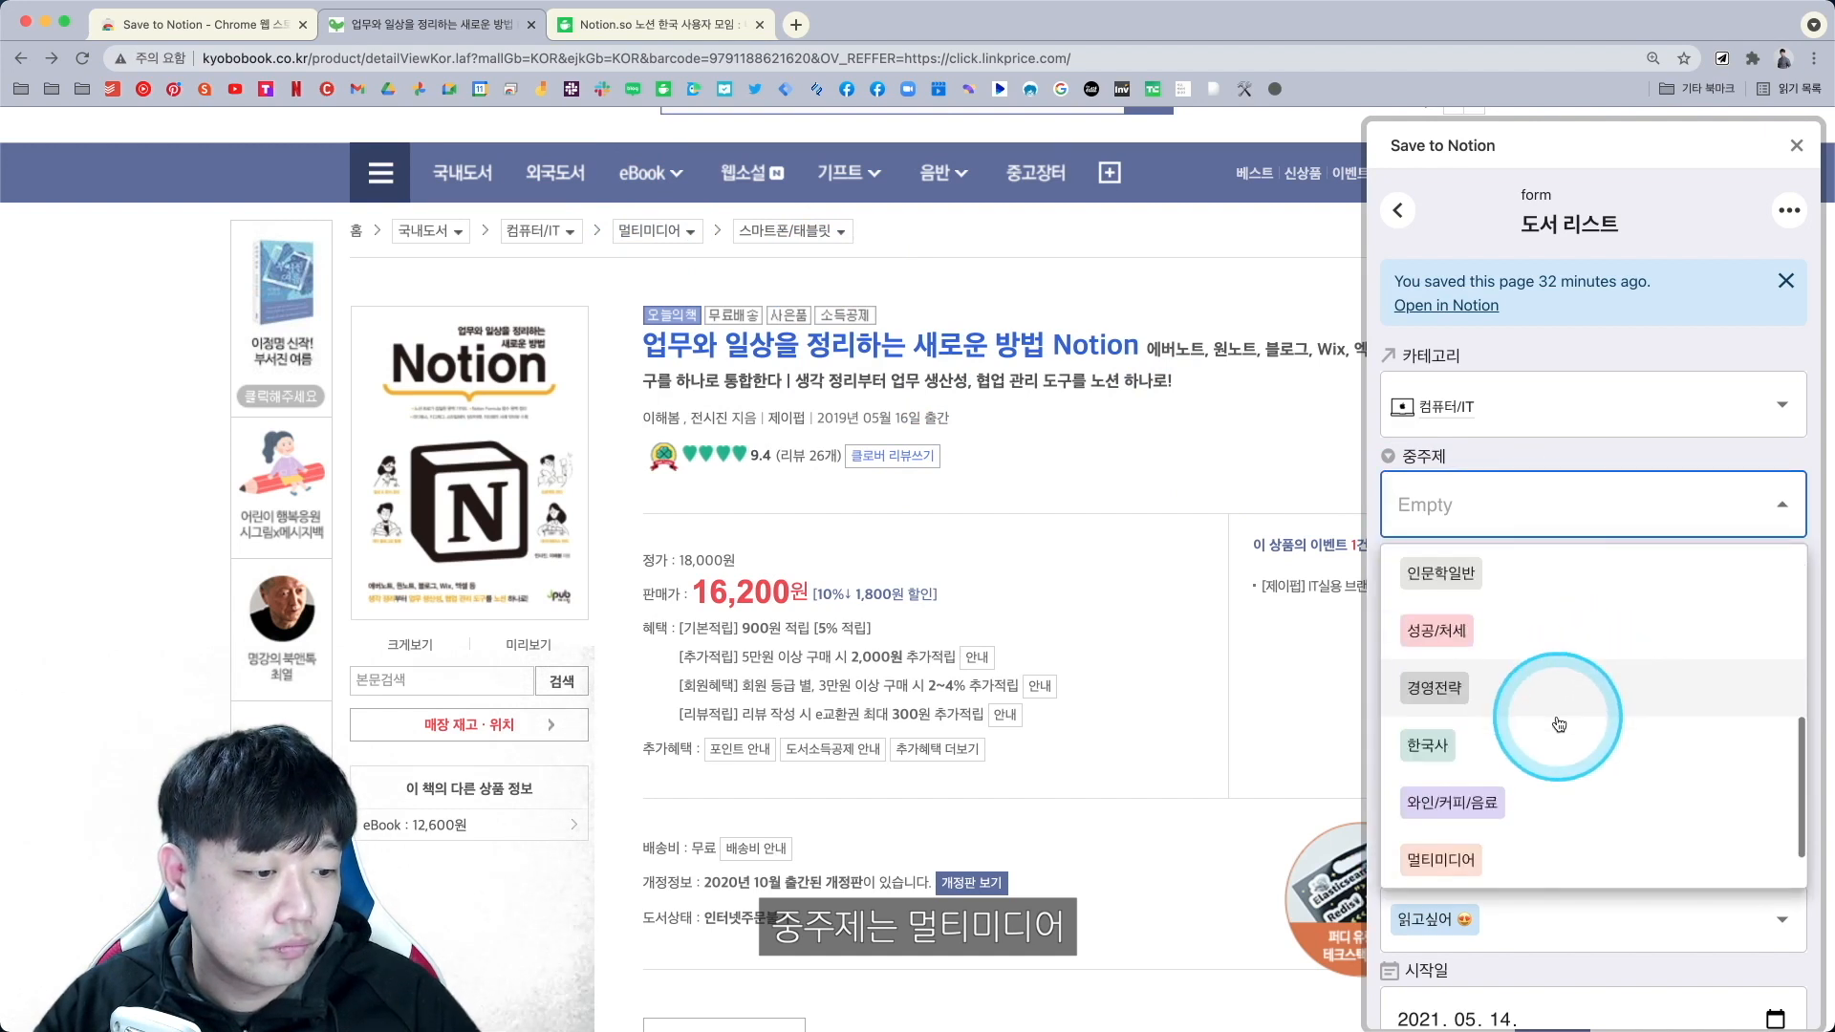
left_click(1499, 857)
Create a new 중주제 option named 웹프로그래밍 in the form and assign it to the book.
left_click(1510, 519)
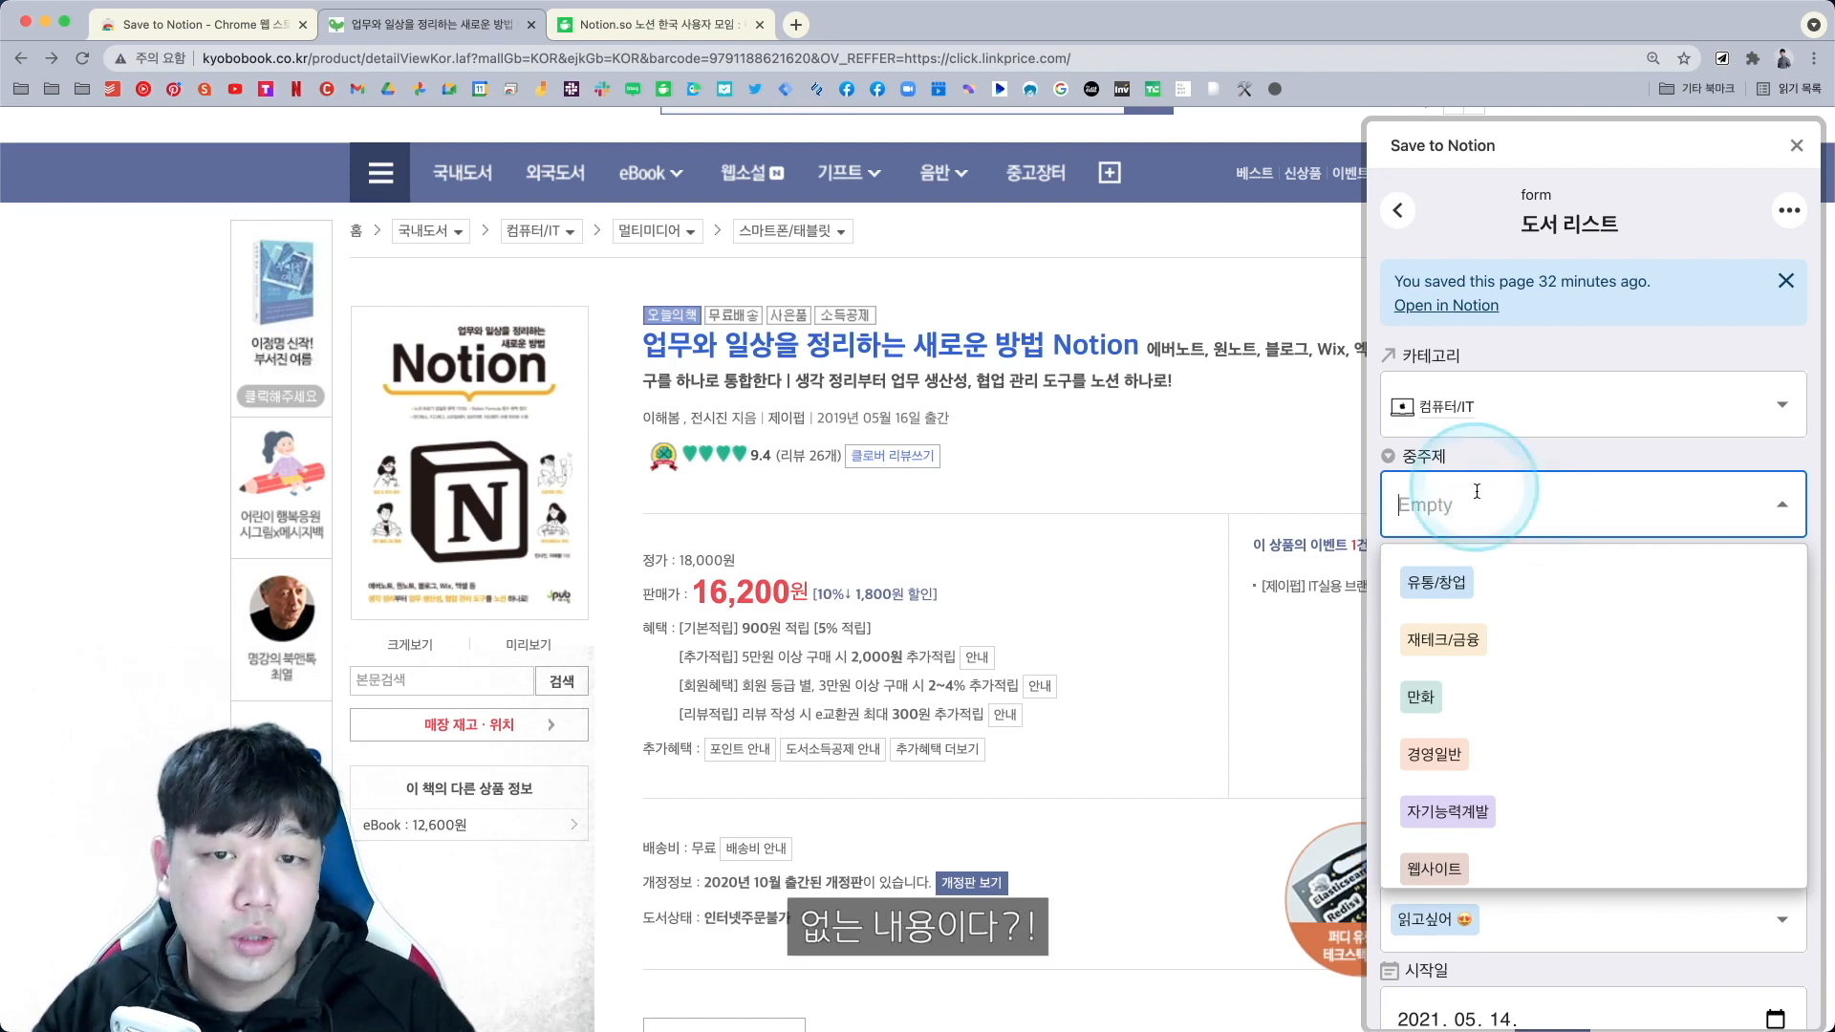
left_click(657, 232)
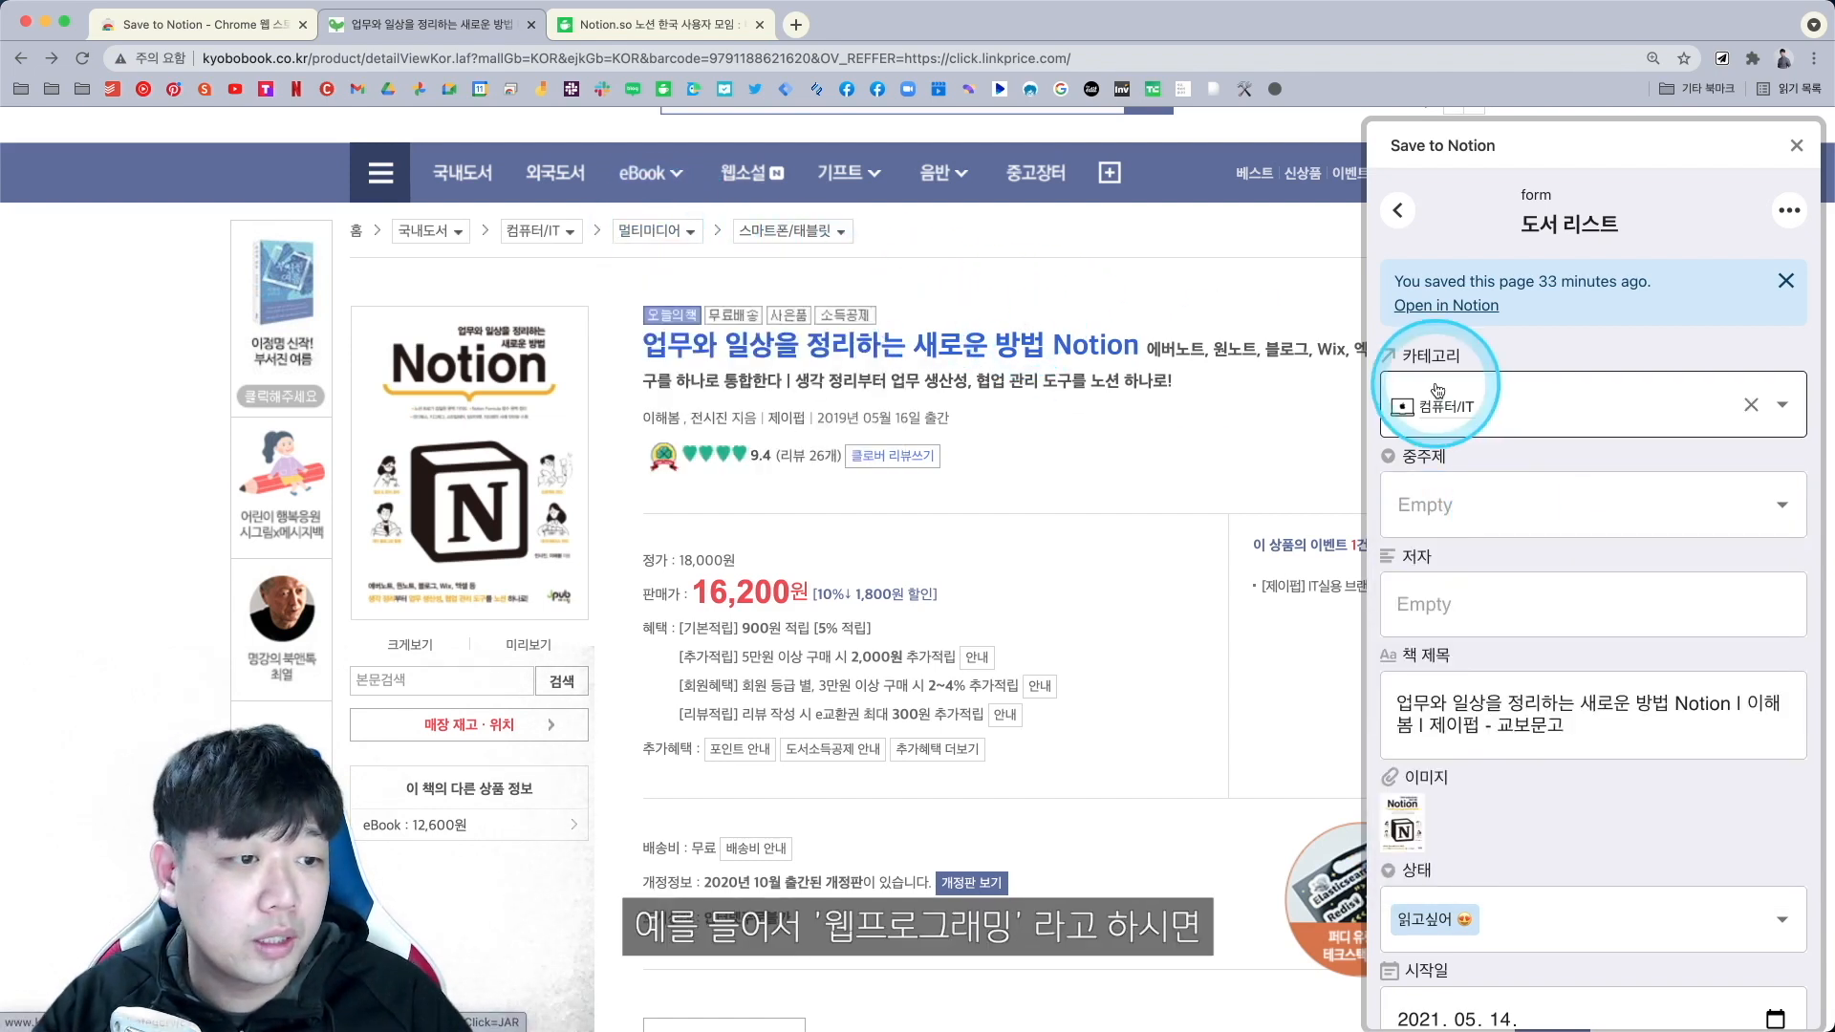
left_click(1515, 504)
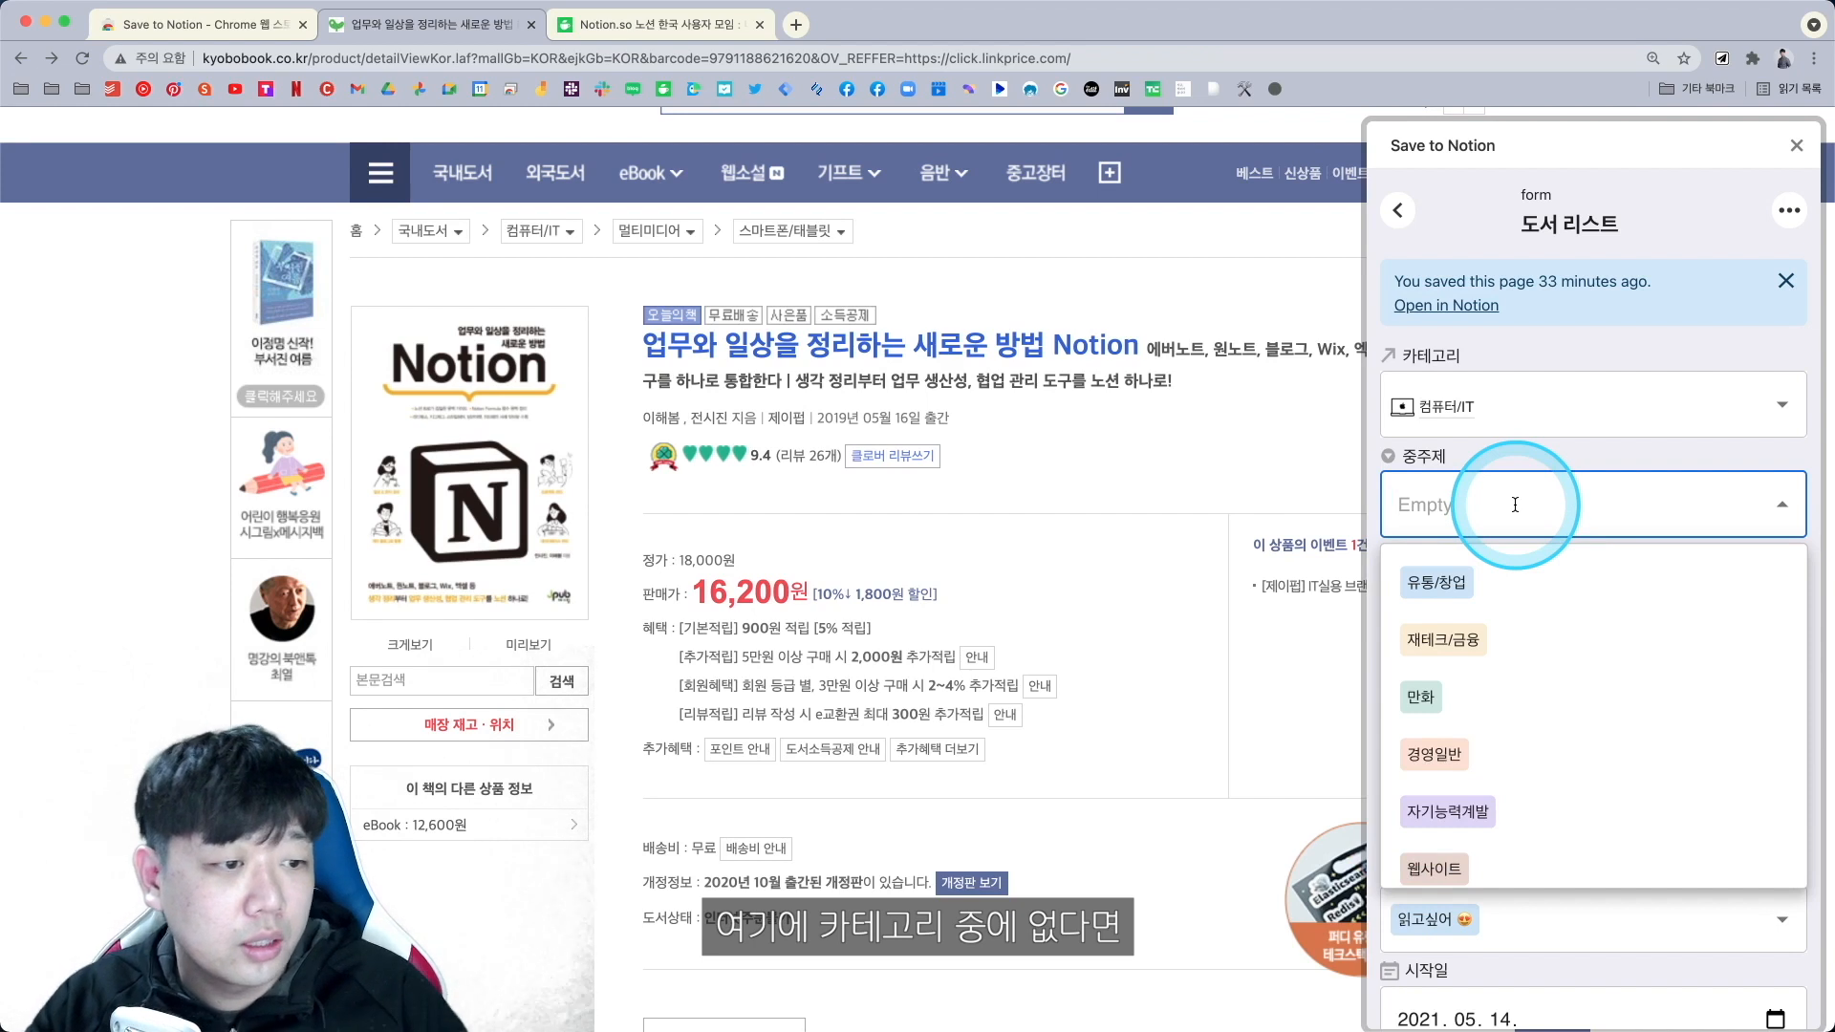
scroll(1557, 717, "down", 2)
scroll(1557, 717, "up", 2)
type("웨")
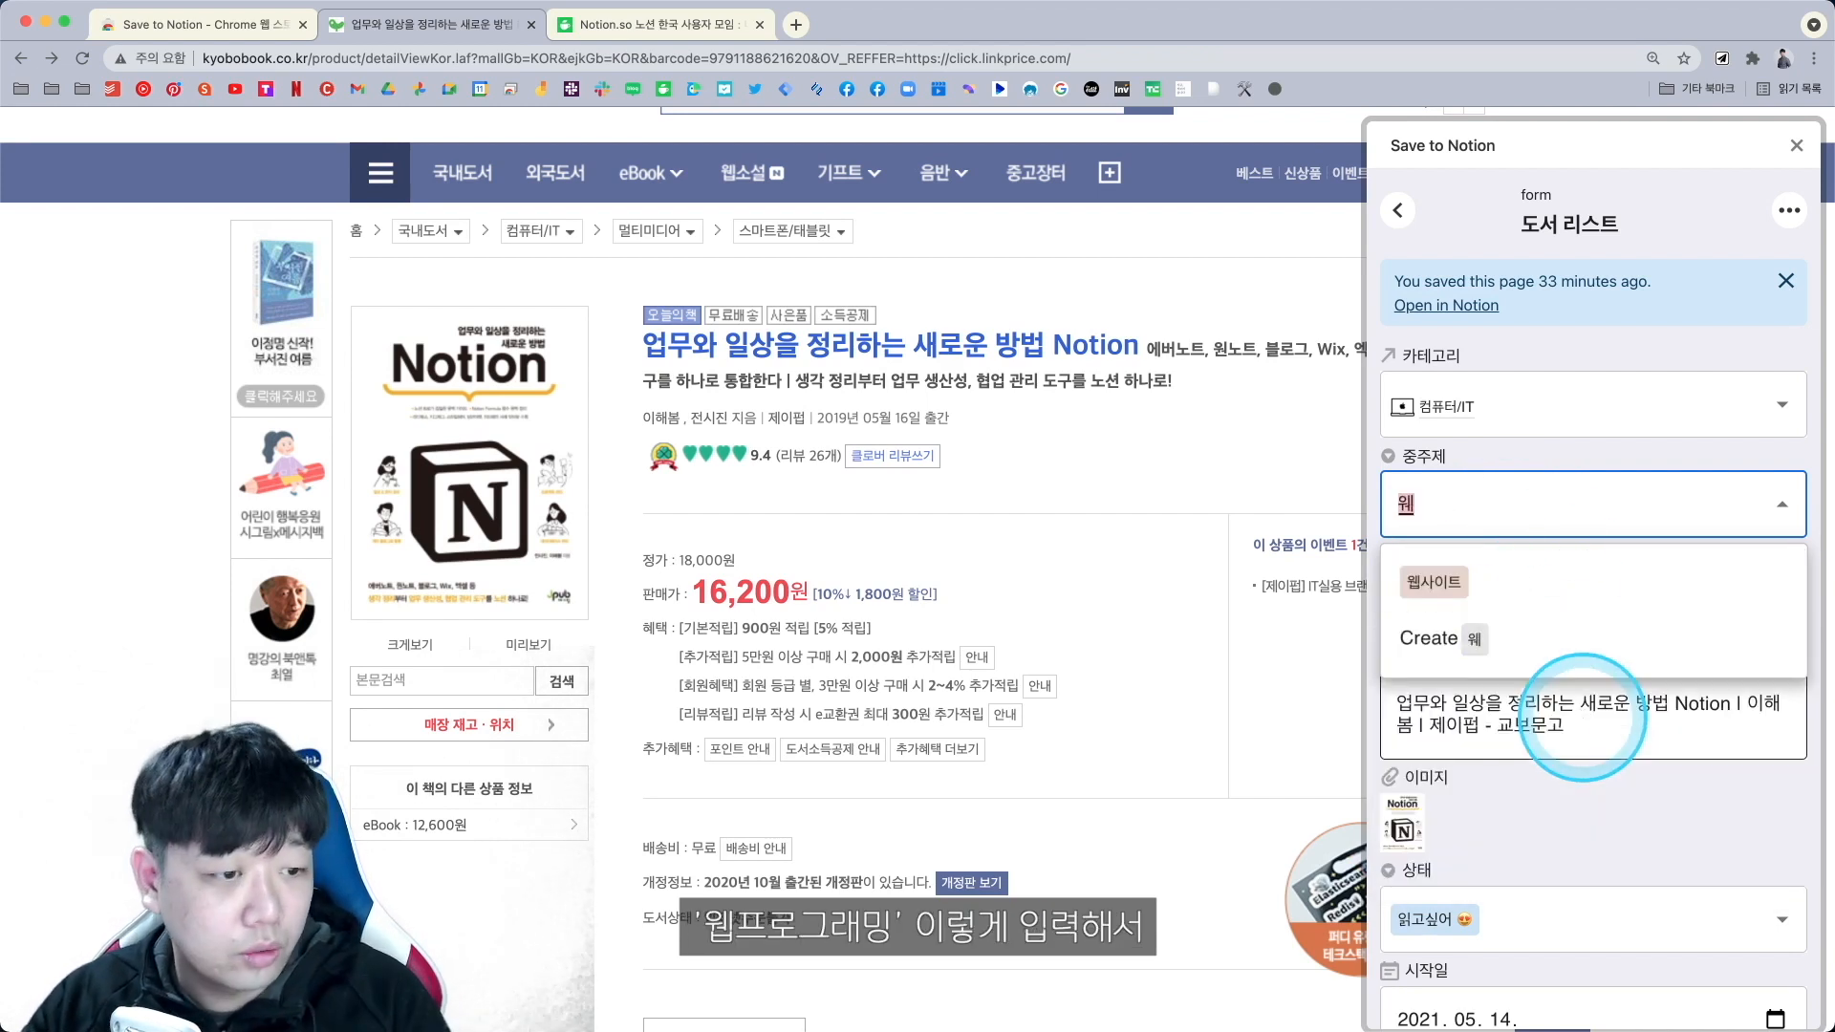
type("ㅂ프로")
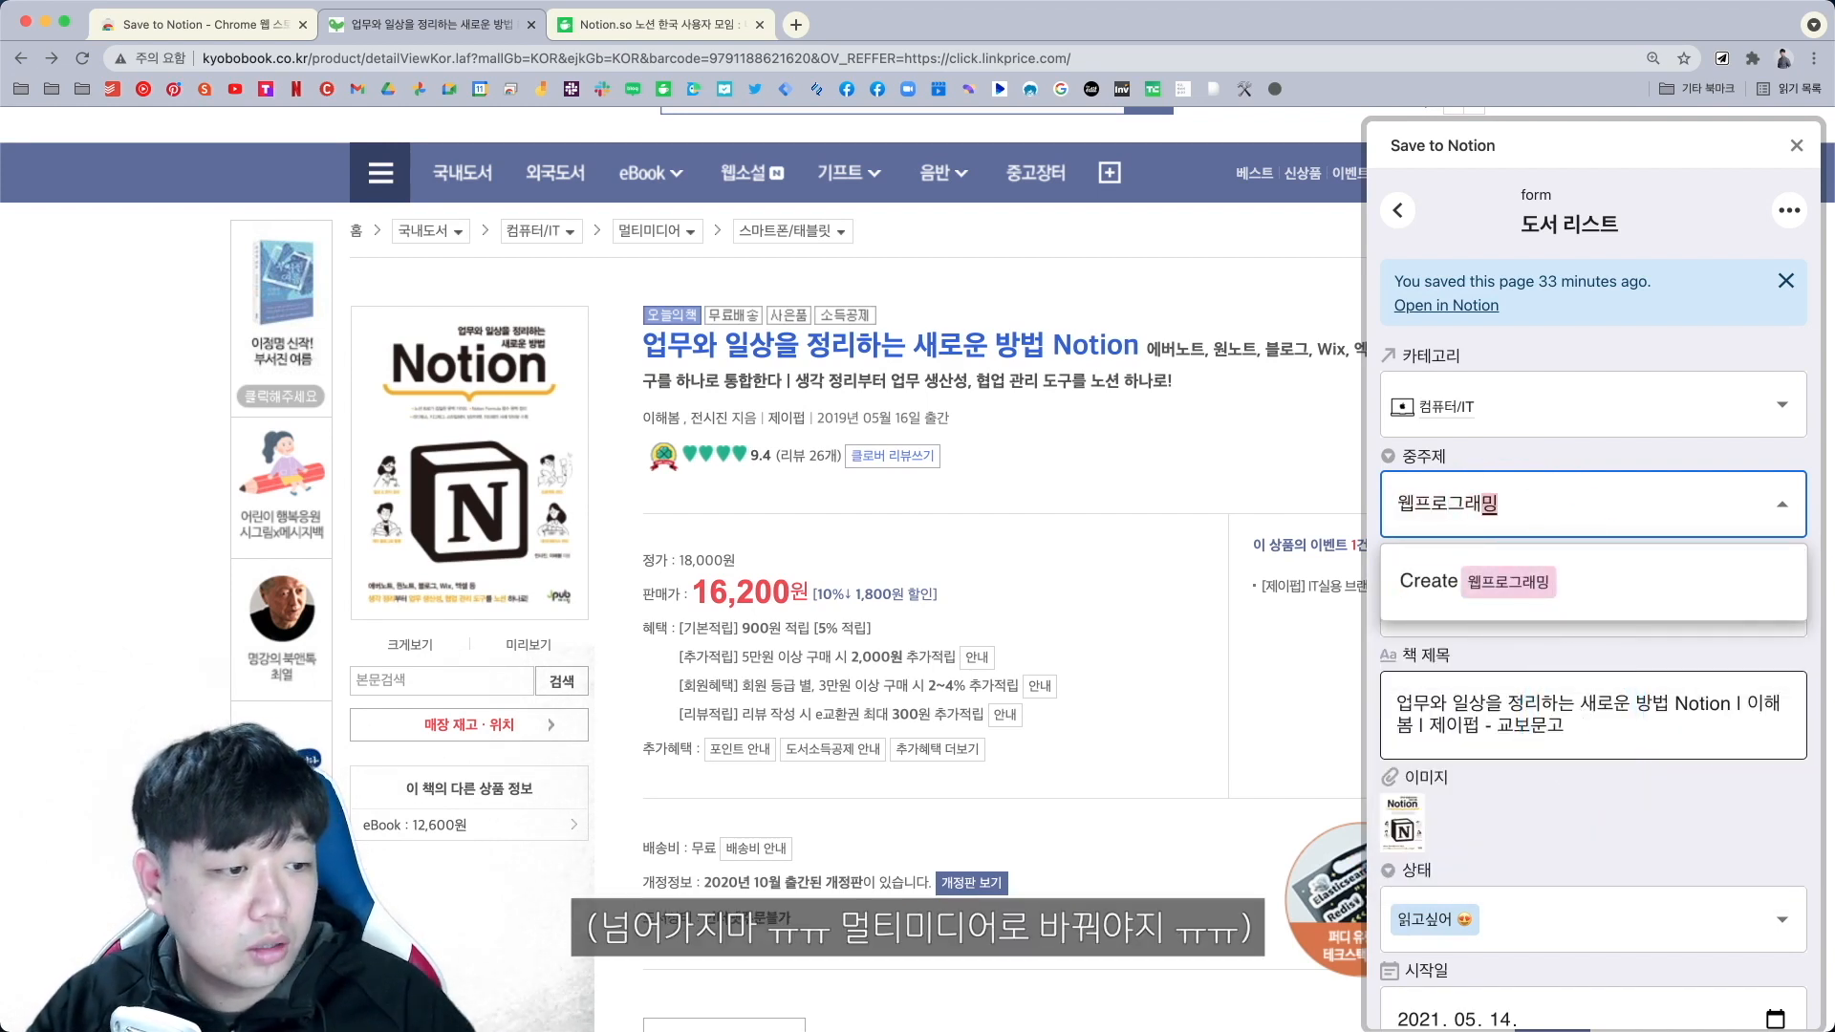
left_click(1558, 585)
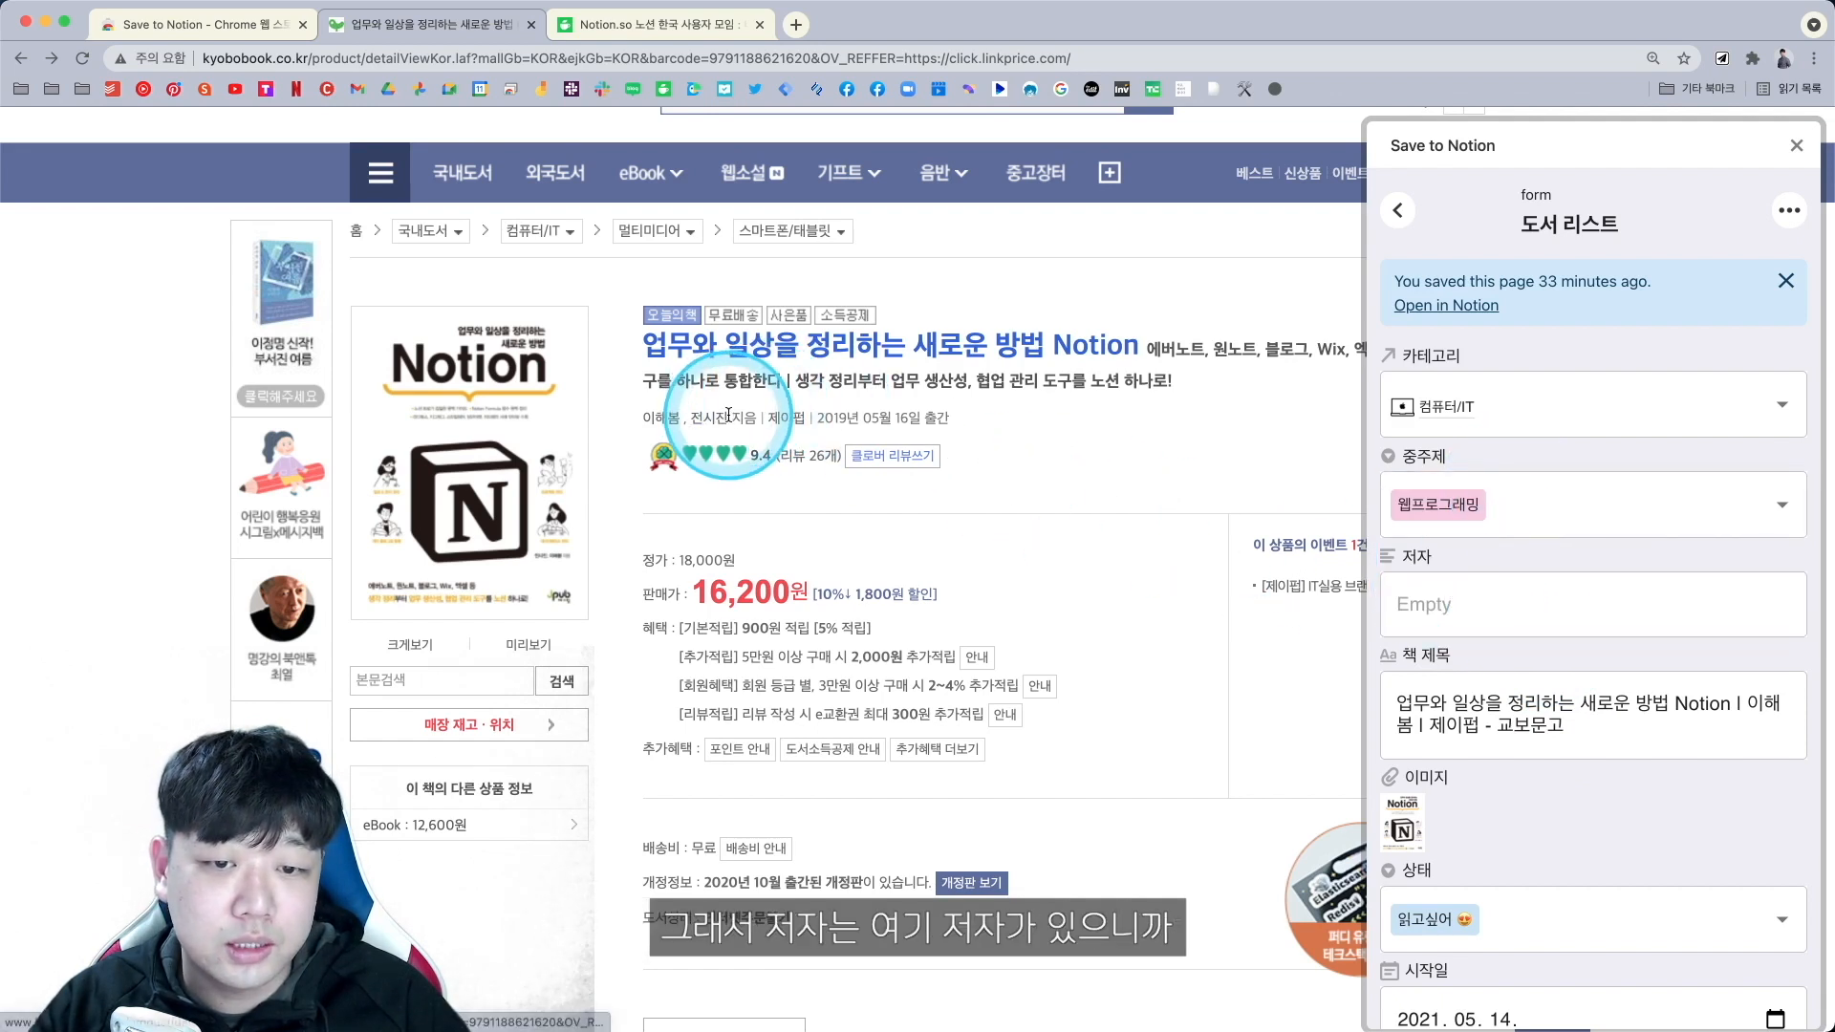
Copy the authors' names from the book page into 저자, and trim 책 제목 to 업무와 일상을 정리하는 새로운 방법 Notion.
left_click_drag(722, 417, 638, 418)
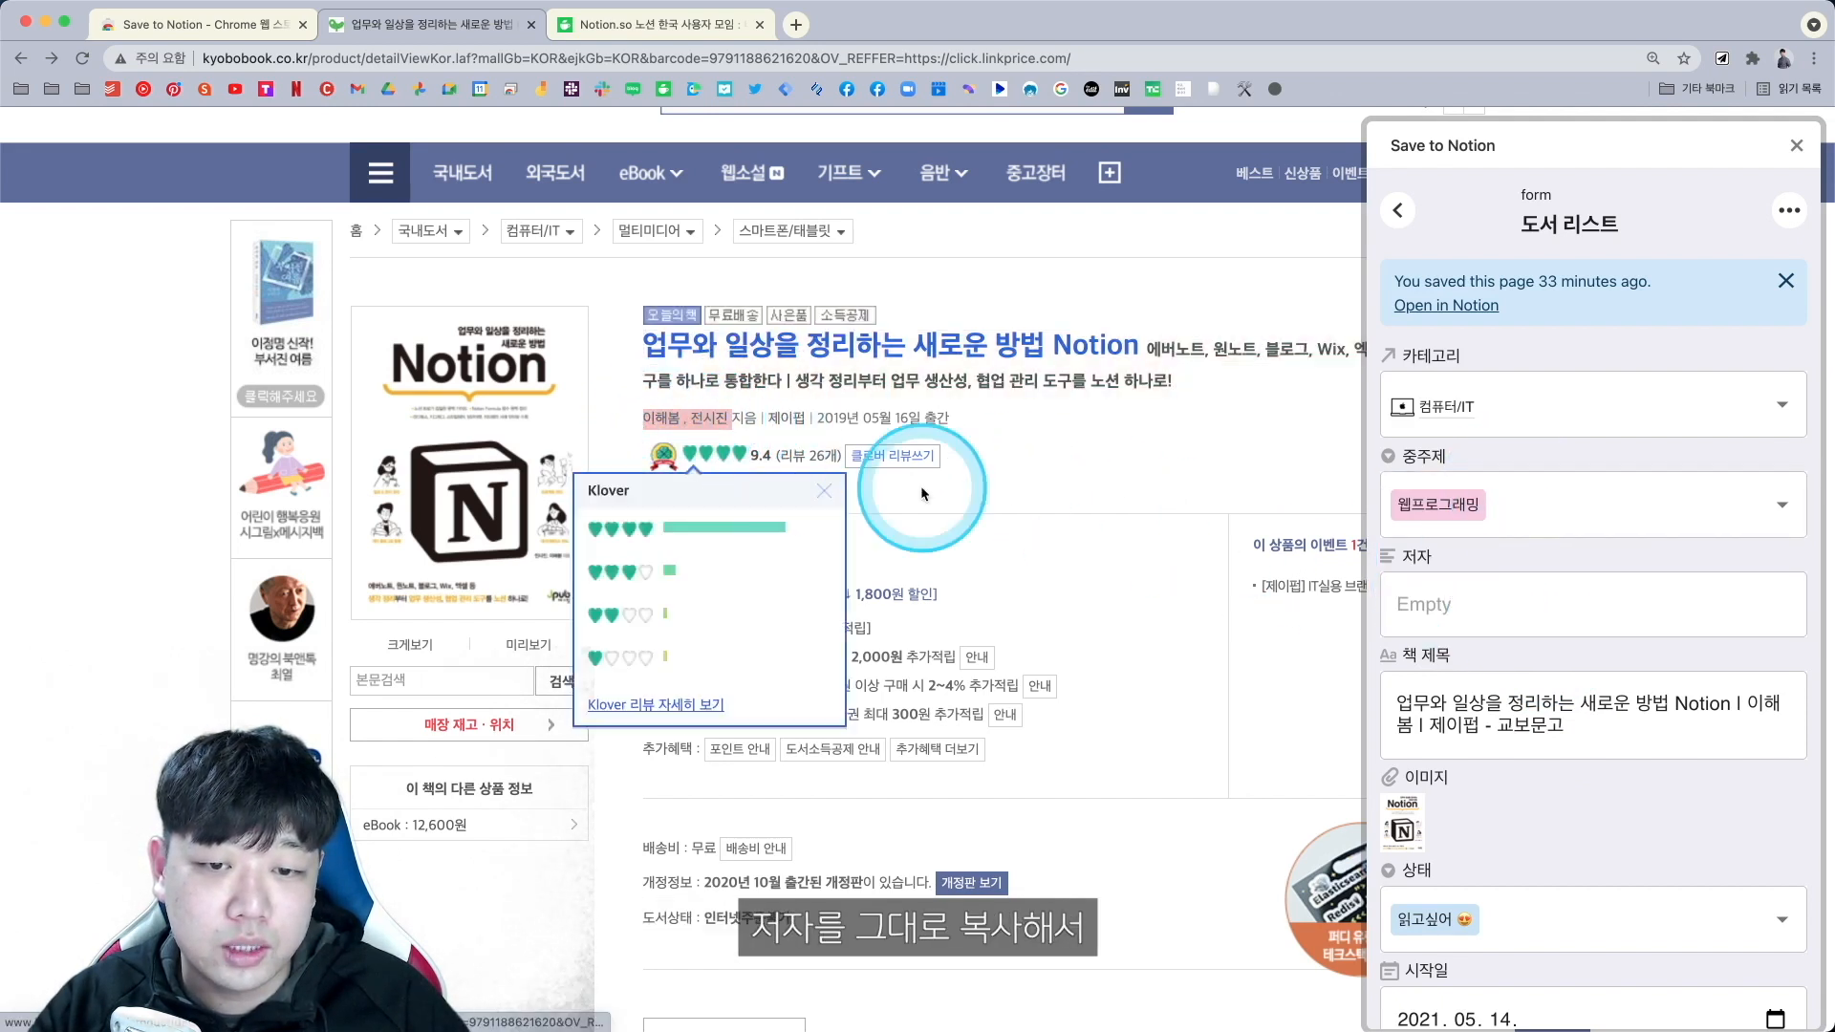
left_click(1497, 587)
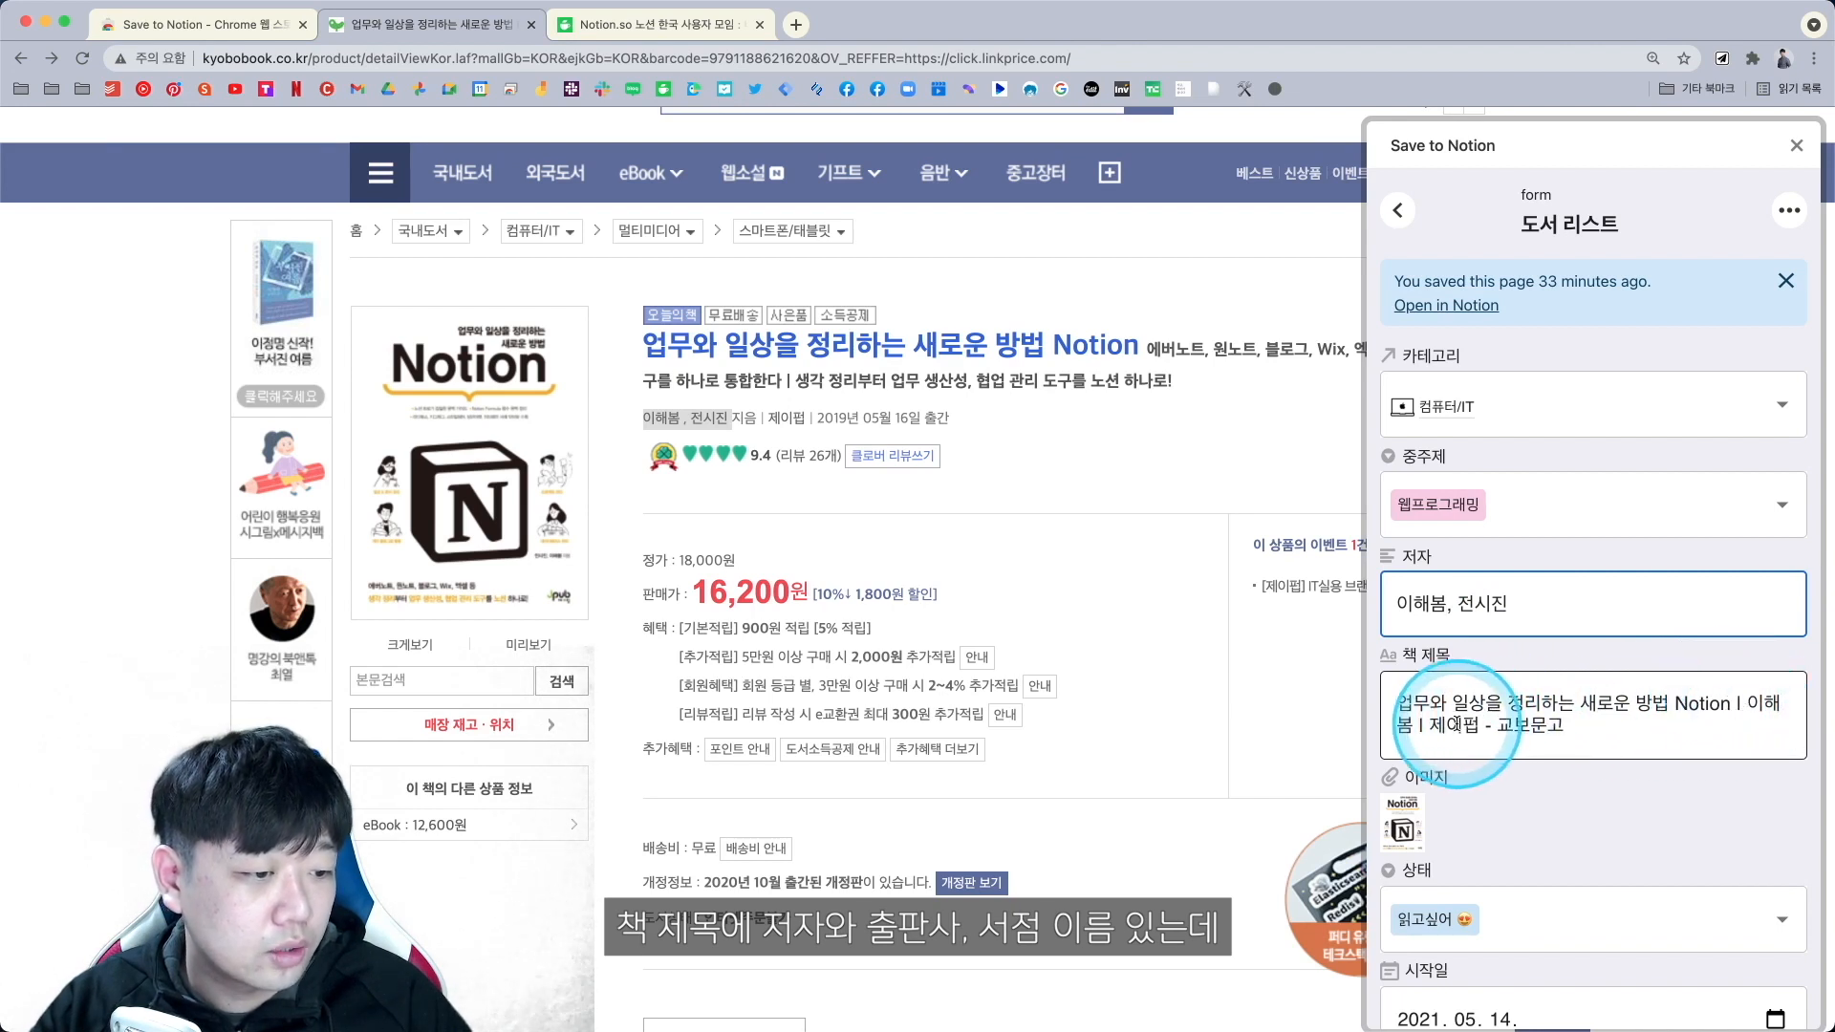
left_click(1732, 705)
key("BackSpace")
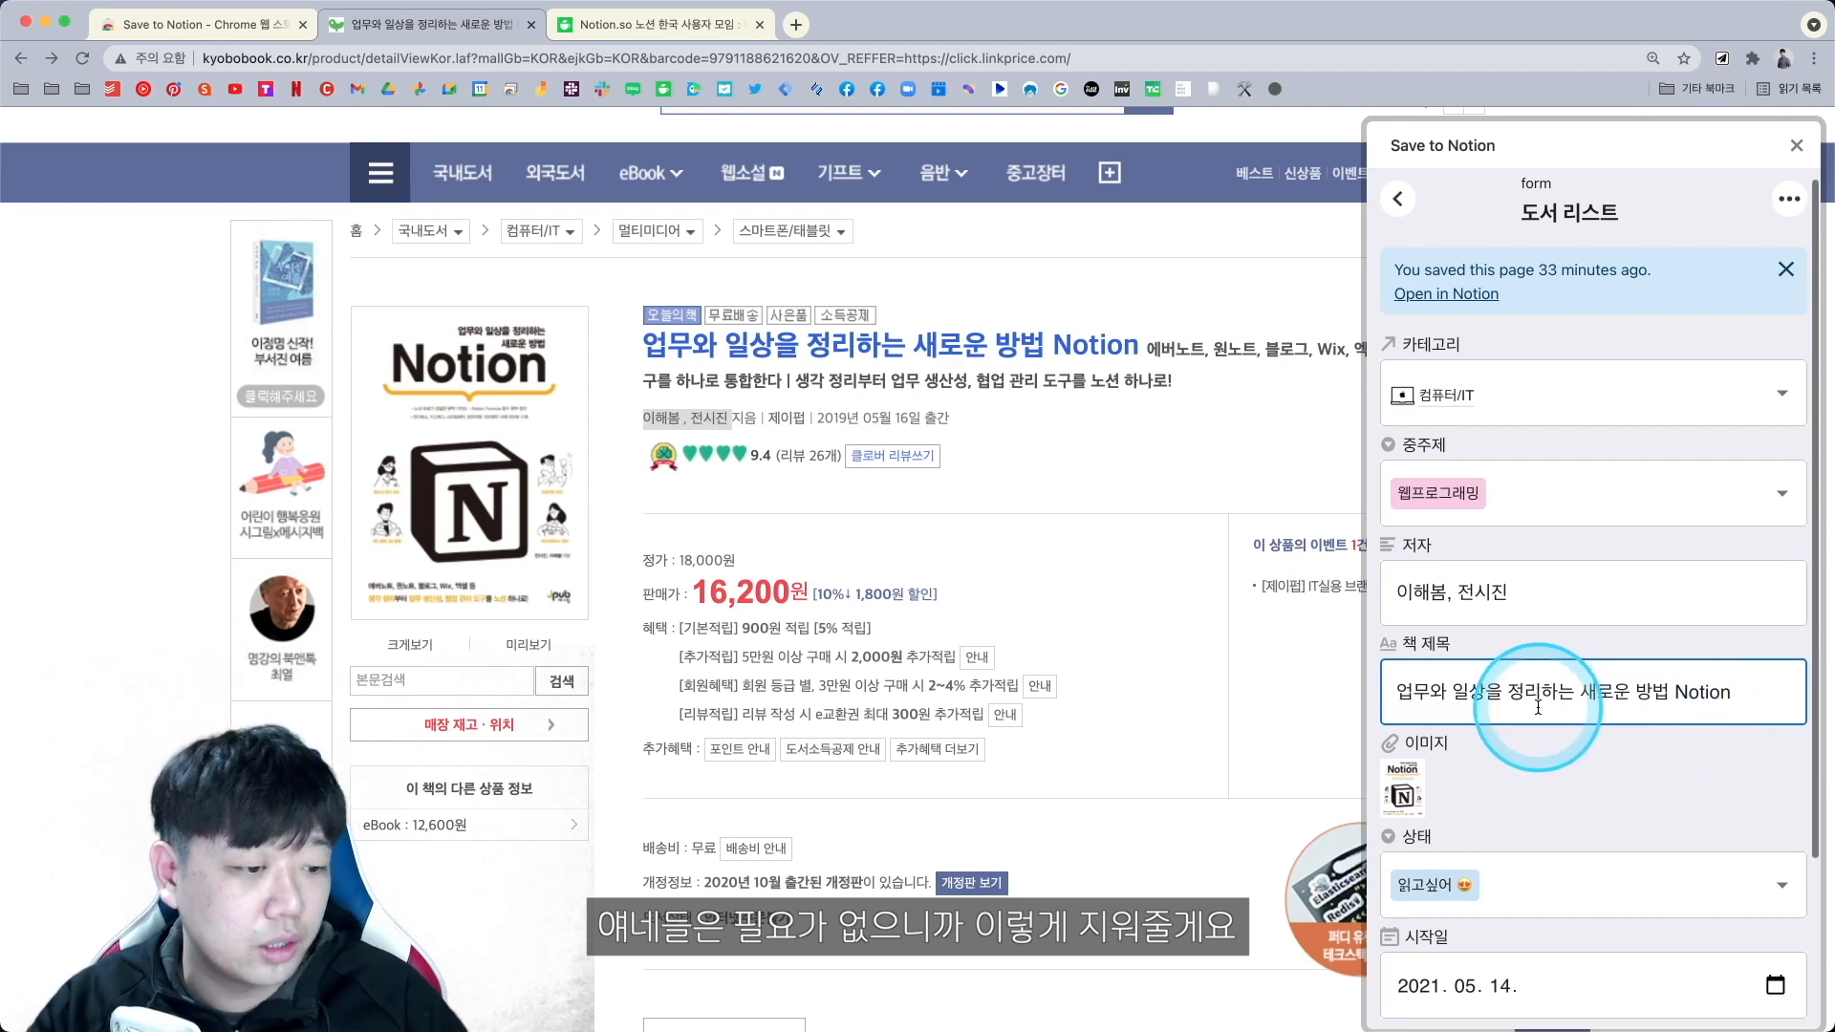
Check the remaining form fields, including the collapsed 책 URL and icon fields, and add the book as a new page.
scroll(1543, 707, "down", 2)
scroll(1416, 666, "down", 3)
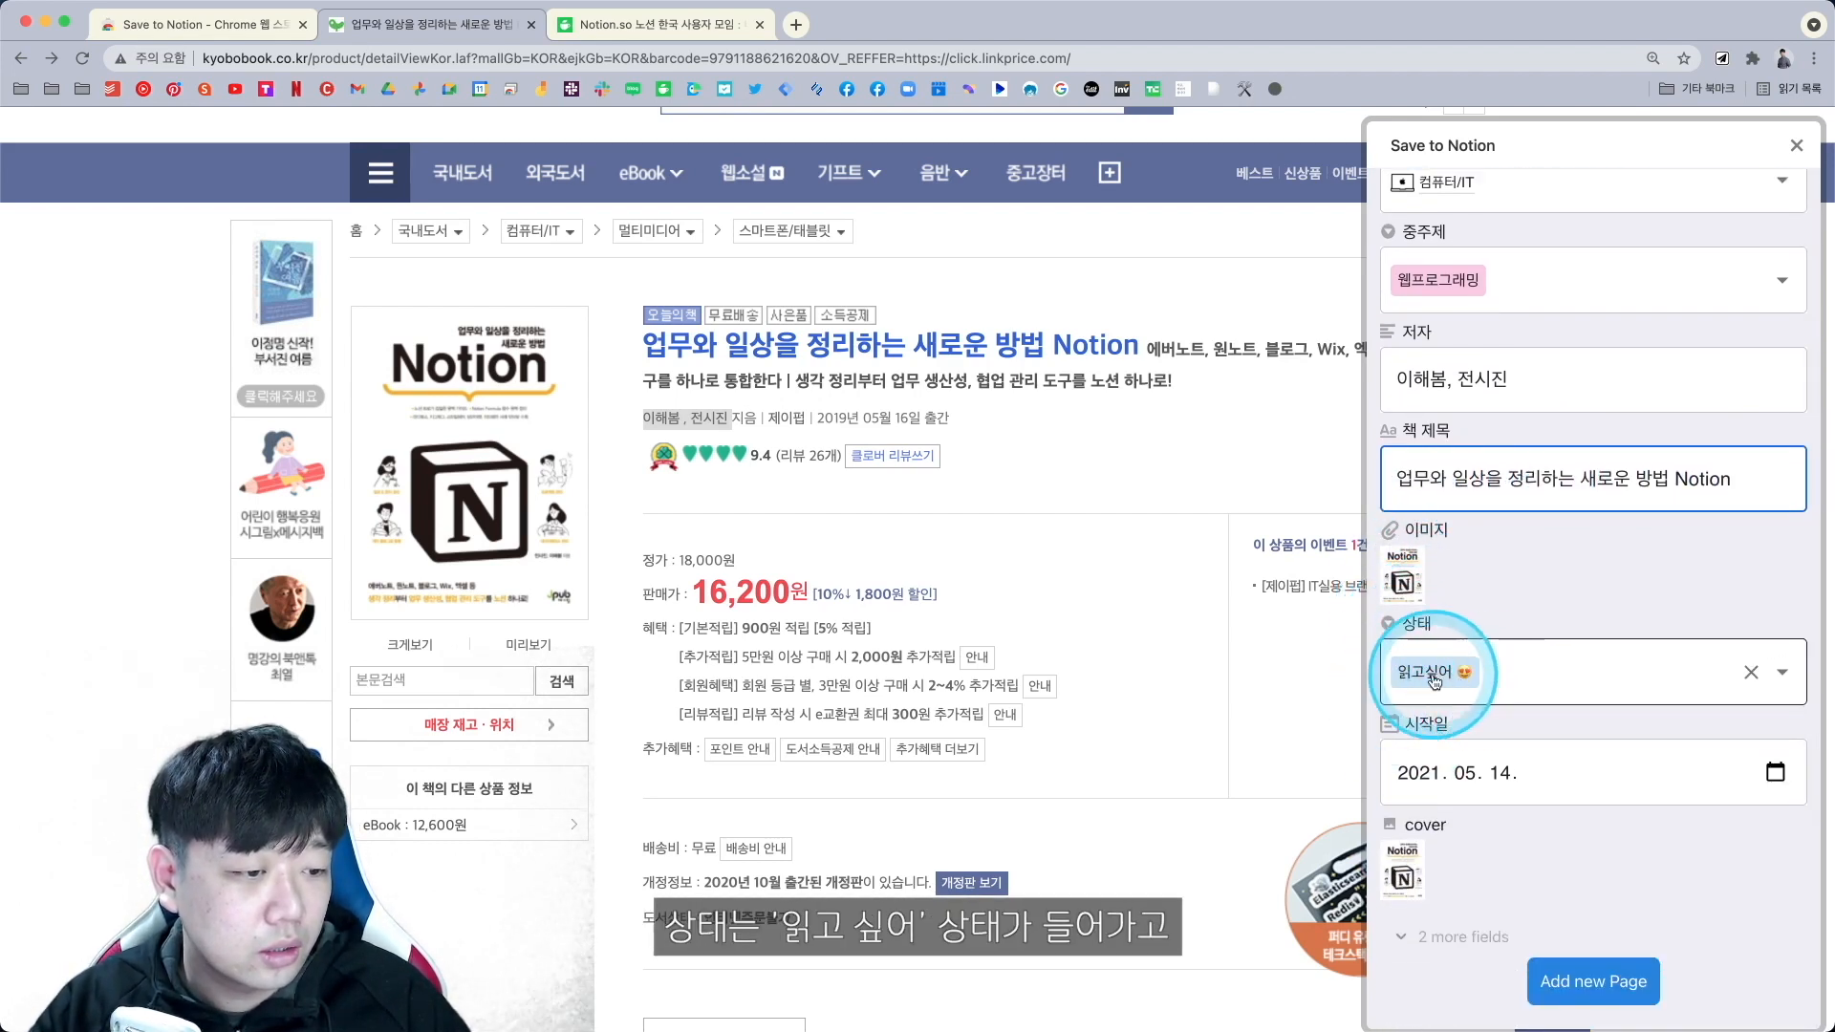
scroll(1530, 669, "down", 1)
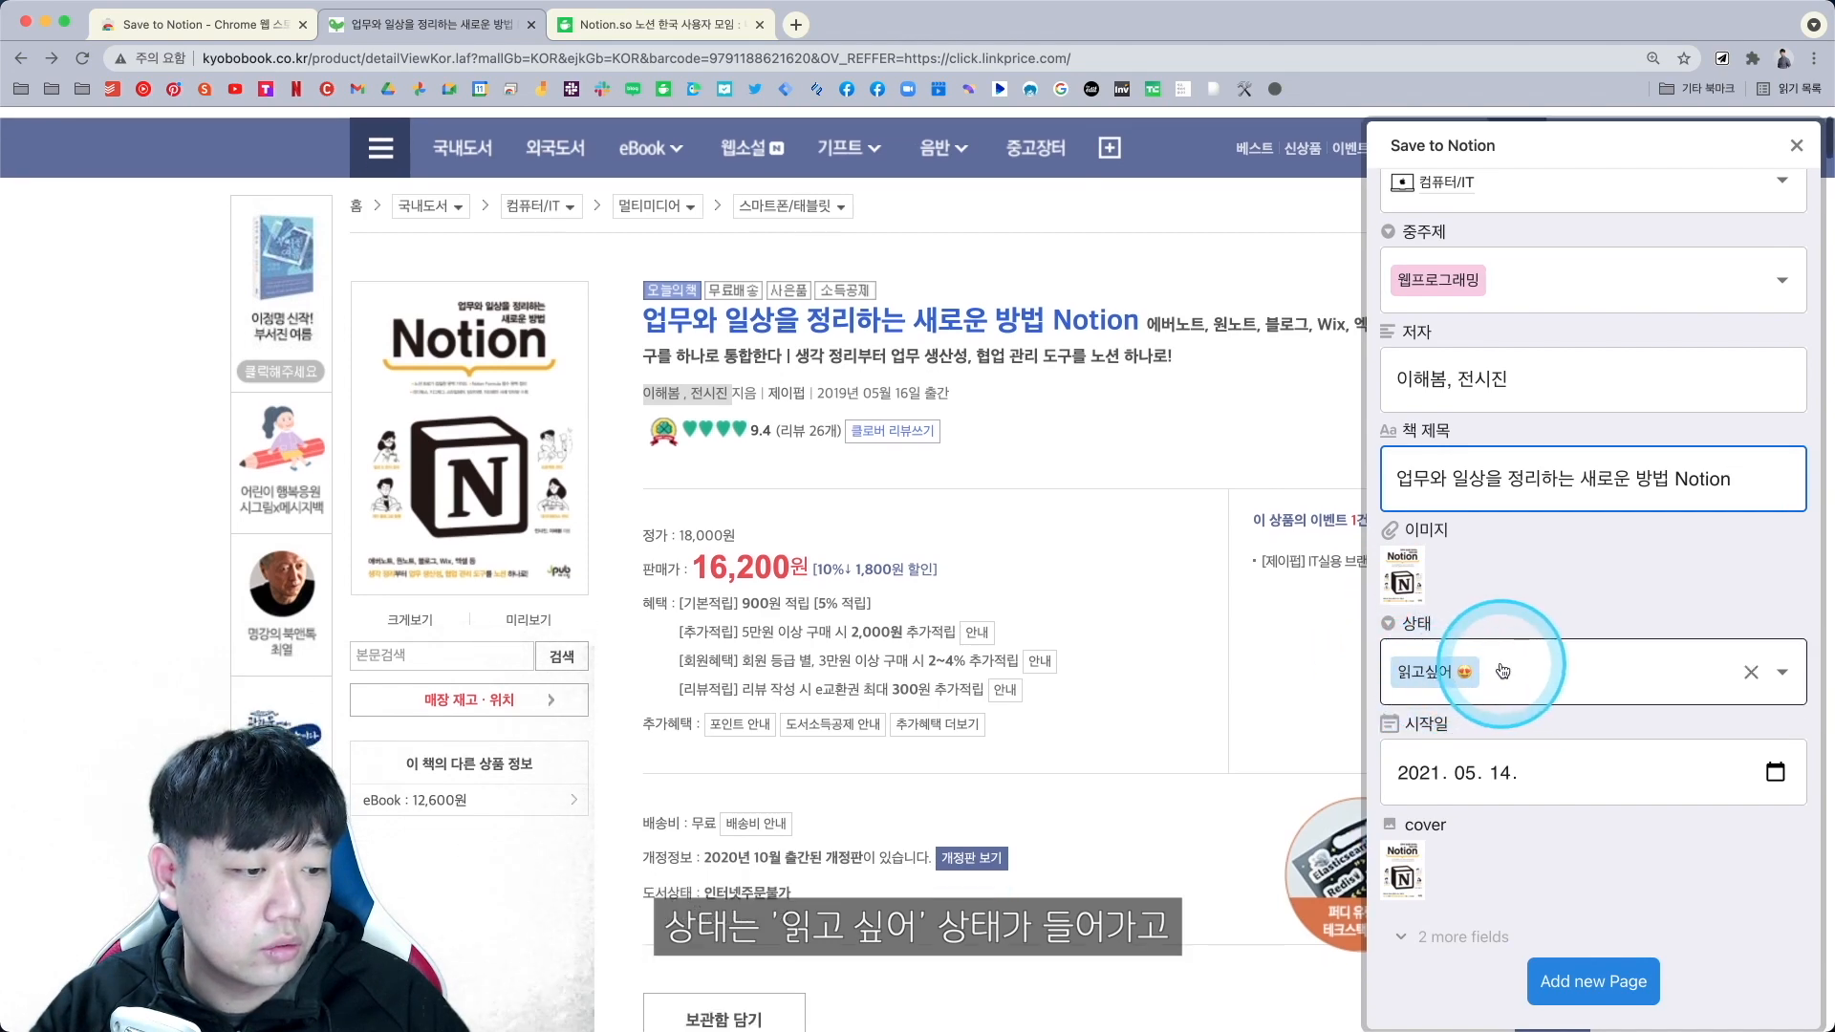
scroll(1499, 784, "up", 5)
scroll(1499, 783, "down", 3)
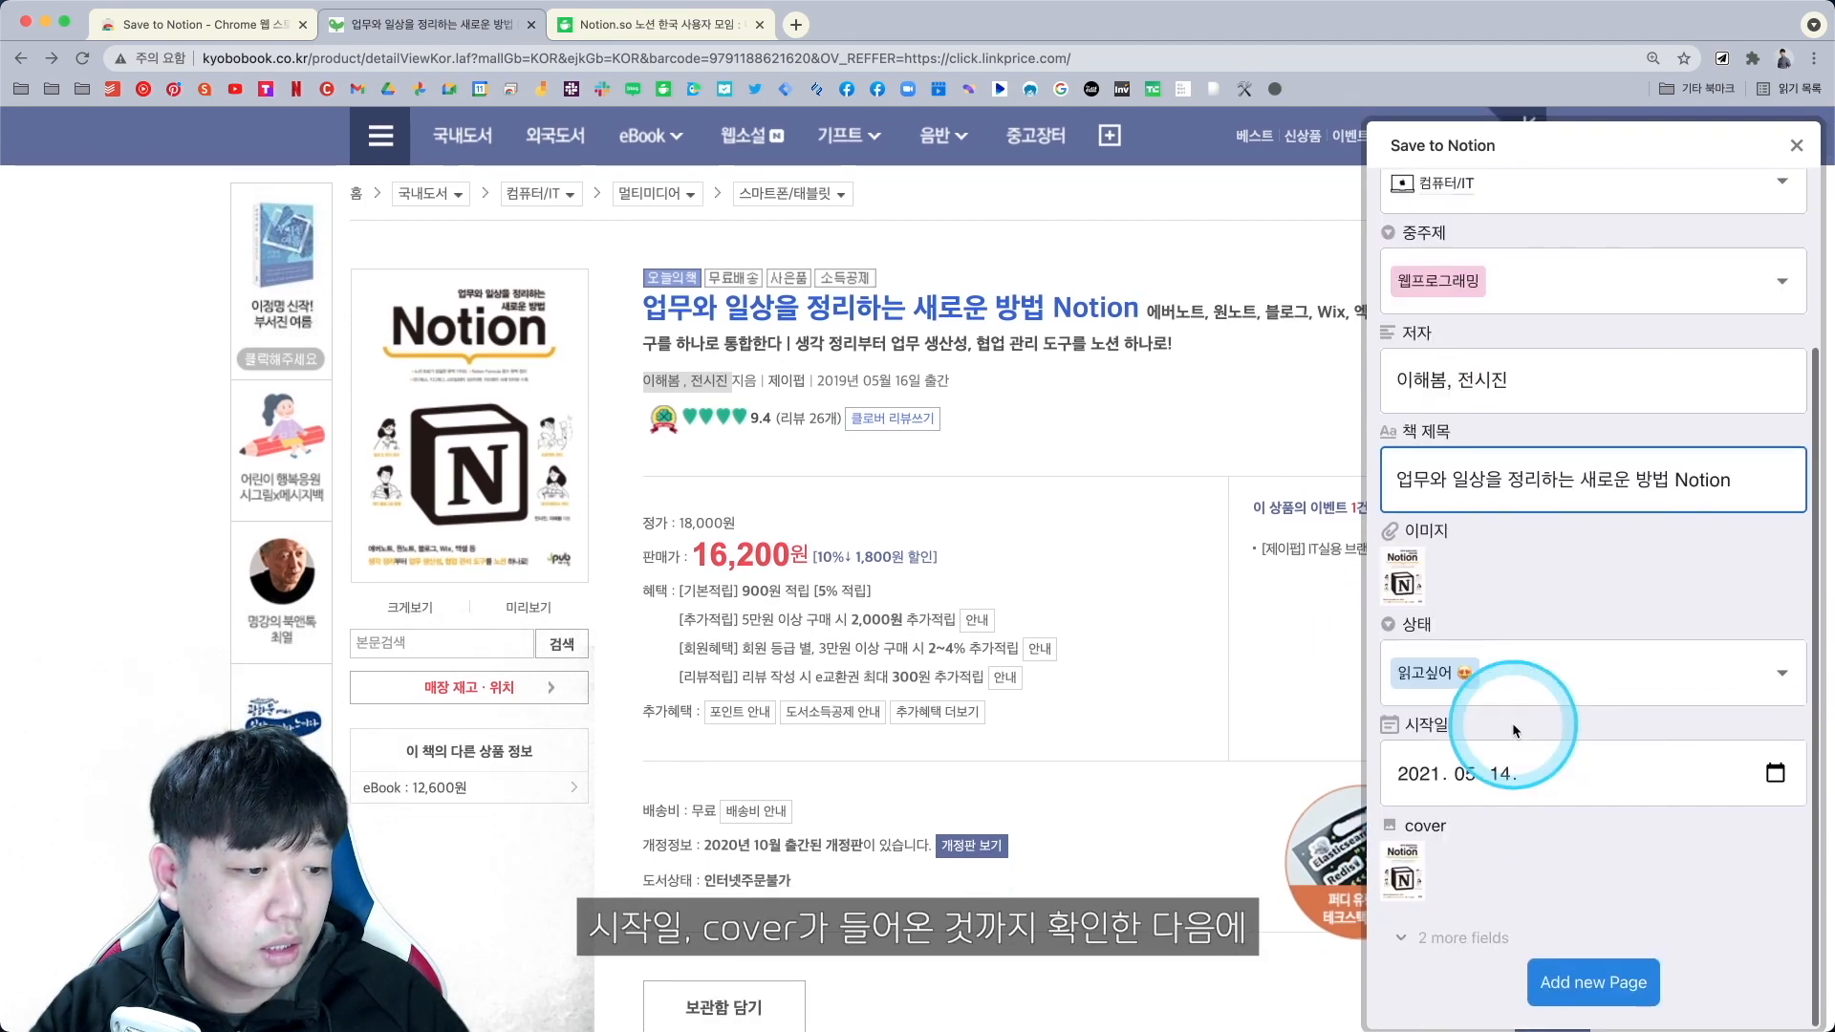
left_click(1477, 940)
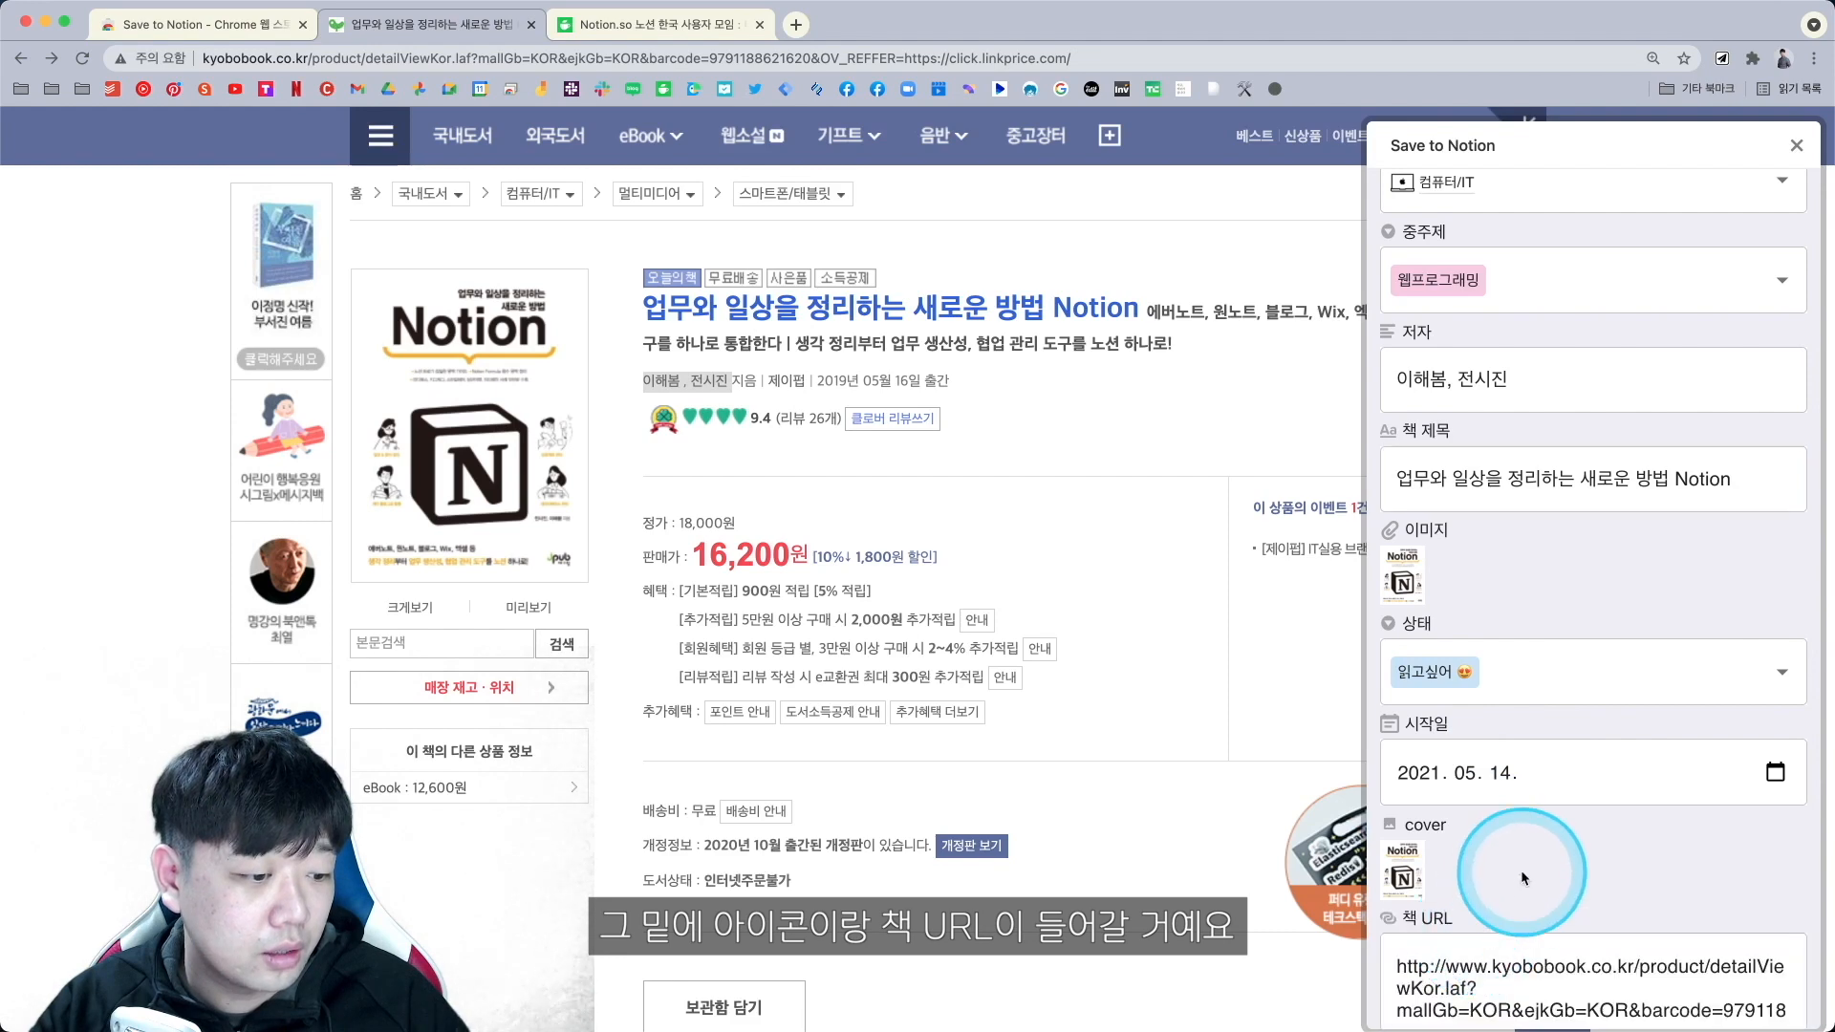
scroll(1522, 869, "down", 4)
scroll(1400, 913, "down", 1)
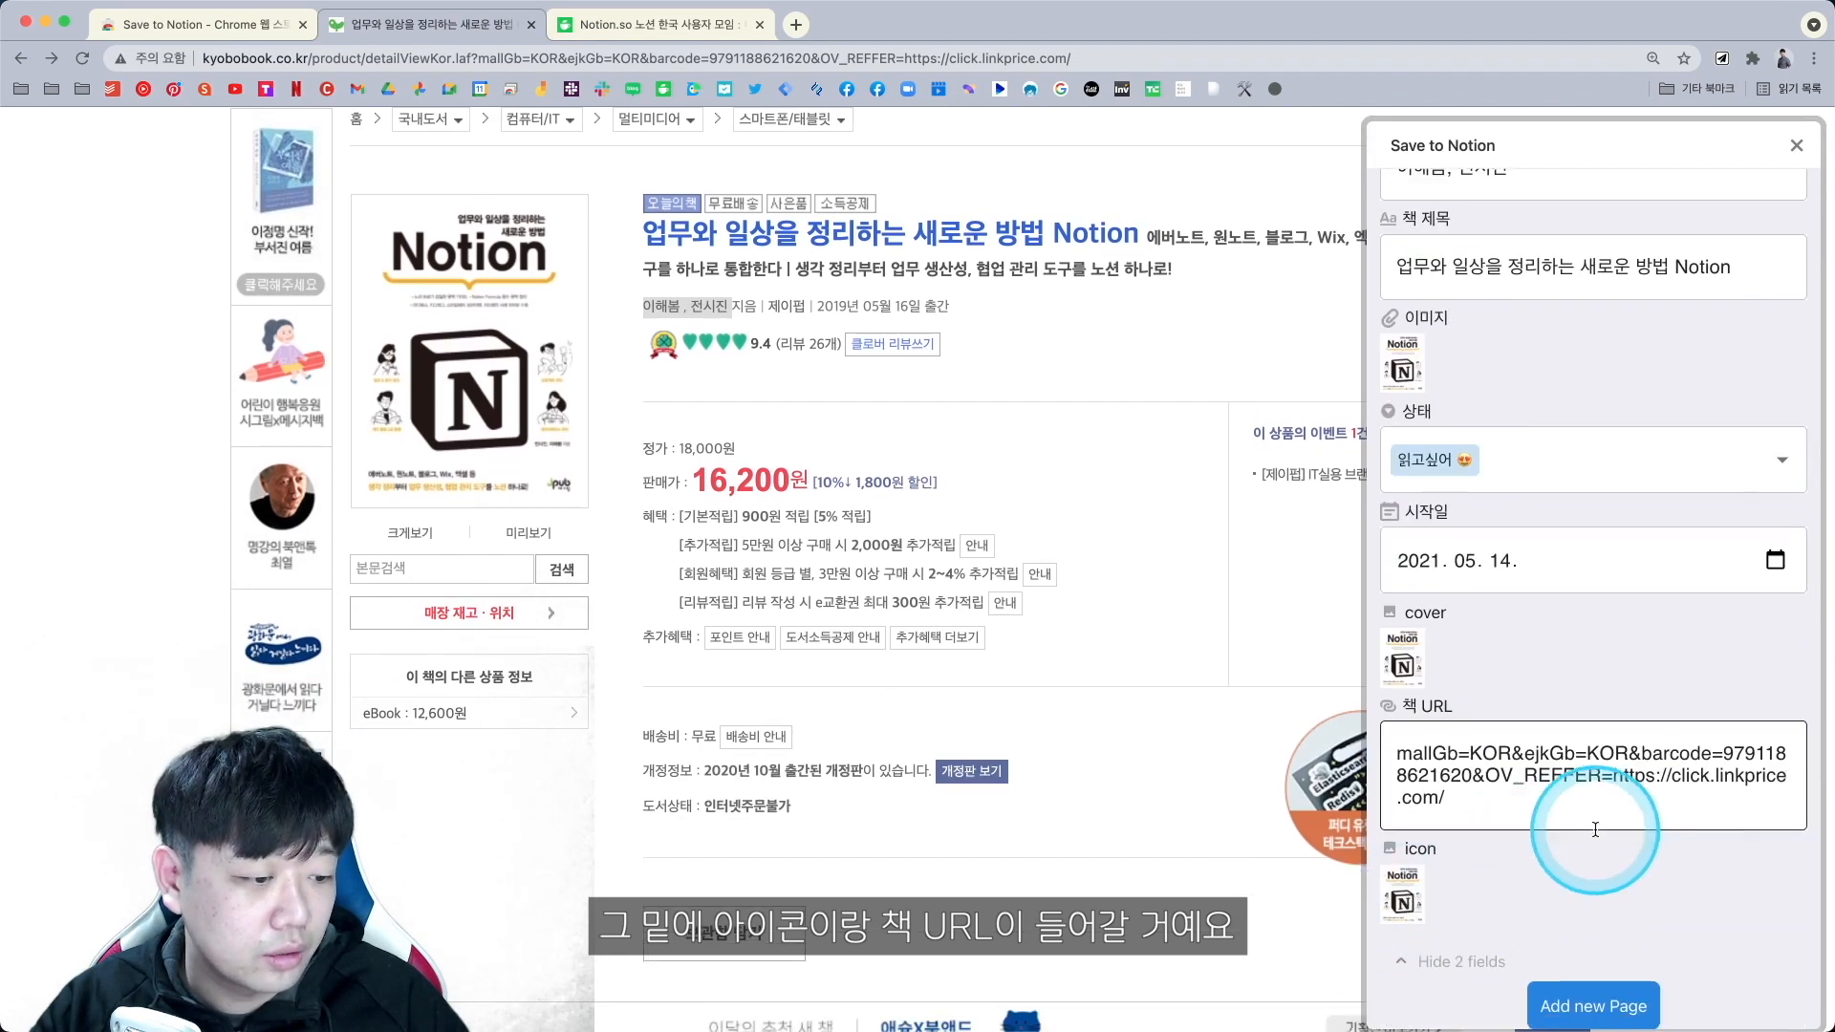
left_click(1590, 985)
scroll(1173, 501, "up", 1)
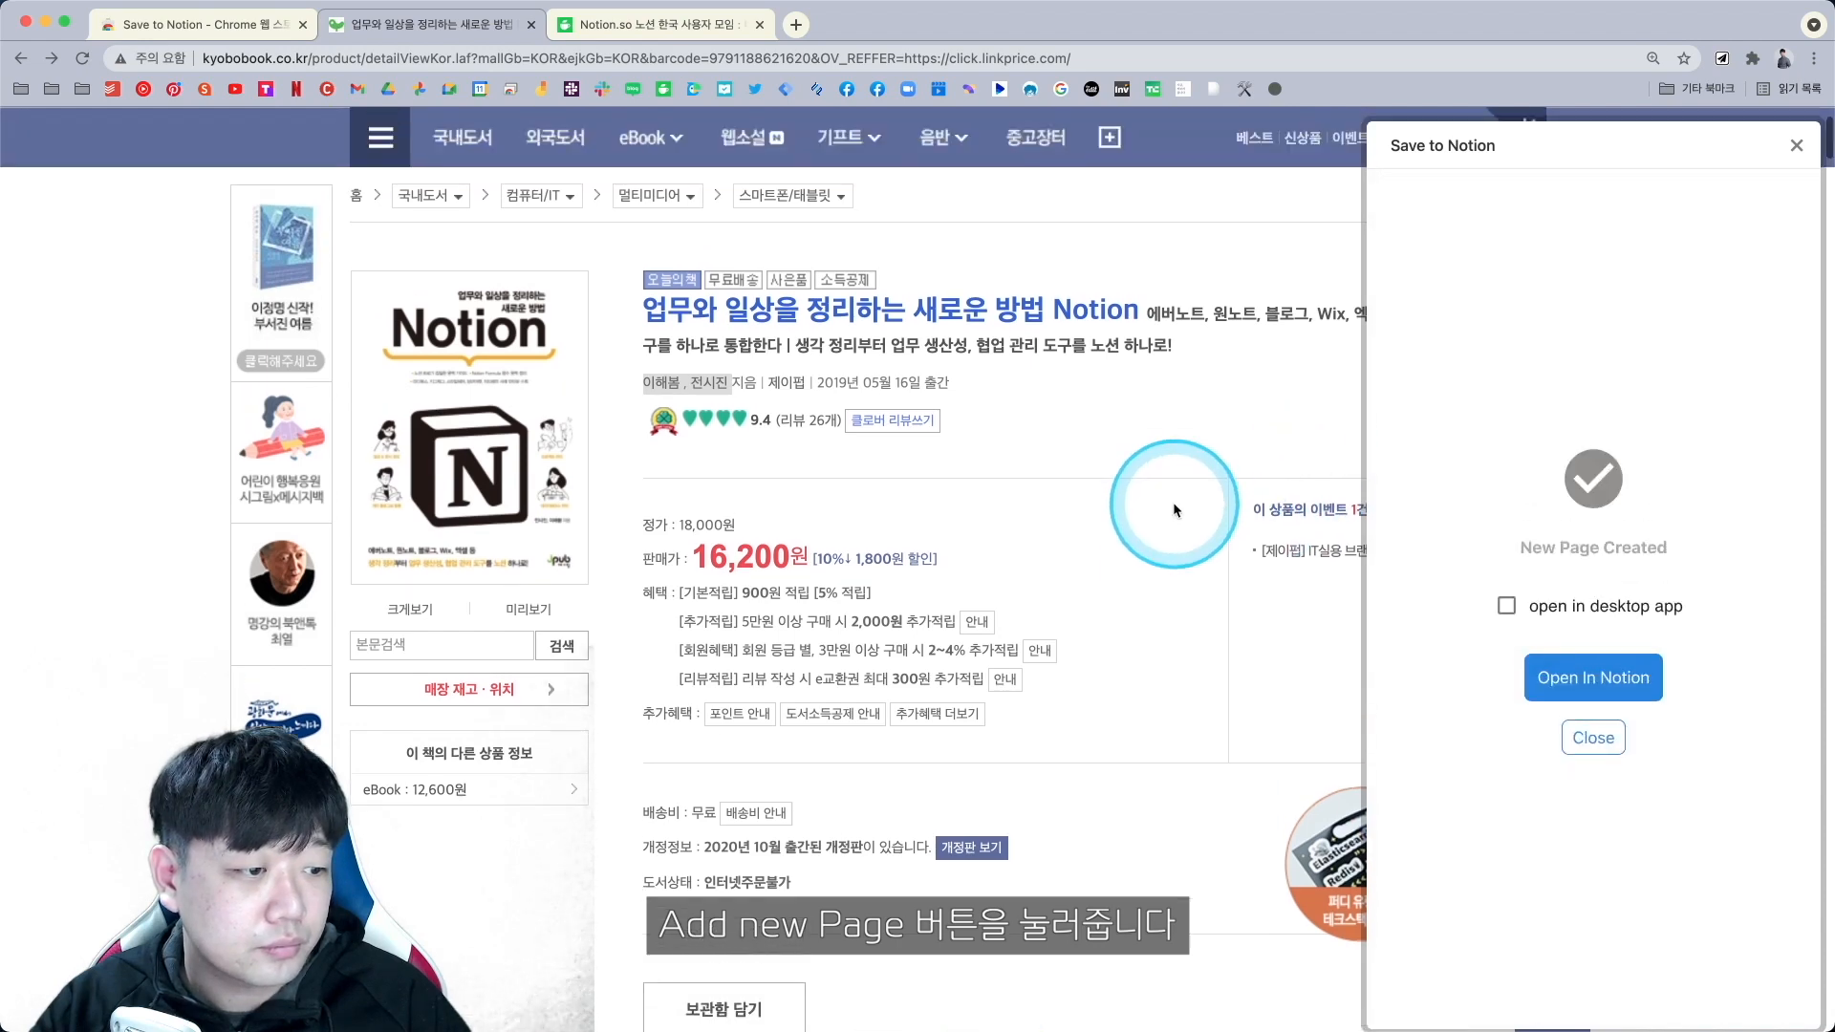
scroll(1173, 510, "up", 1)
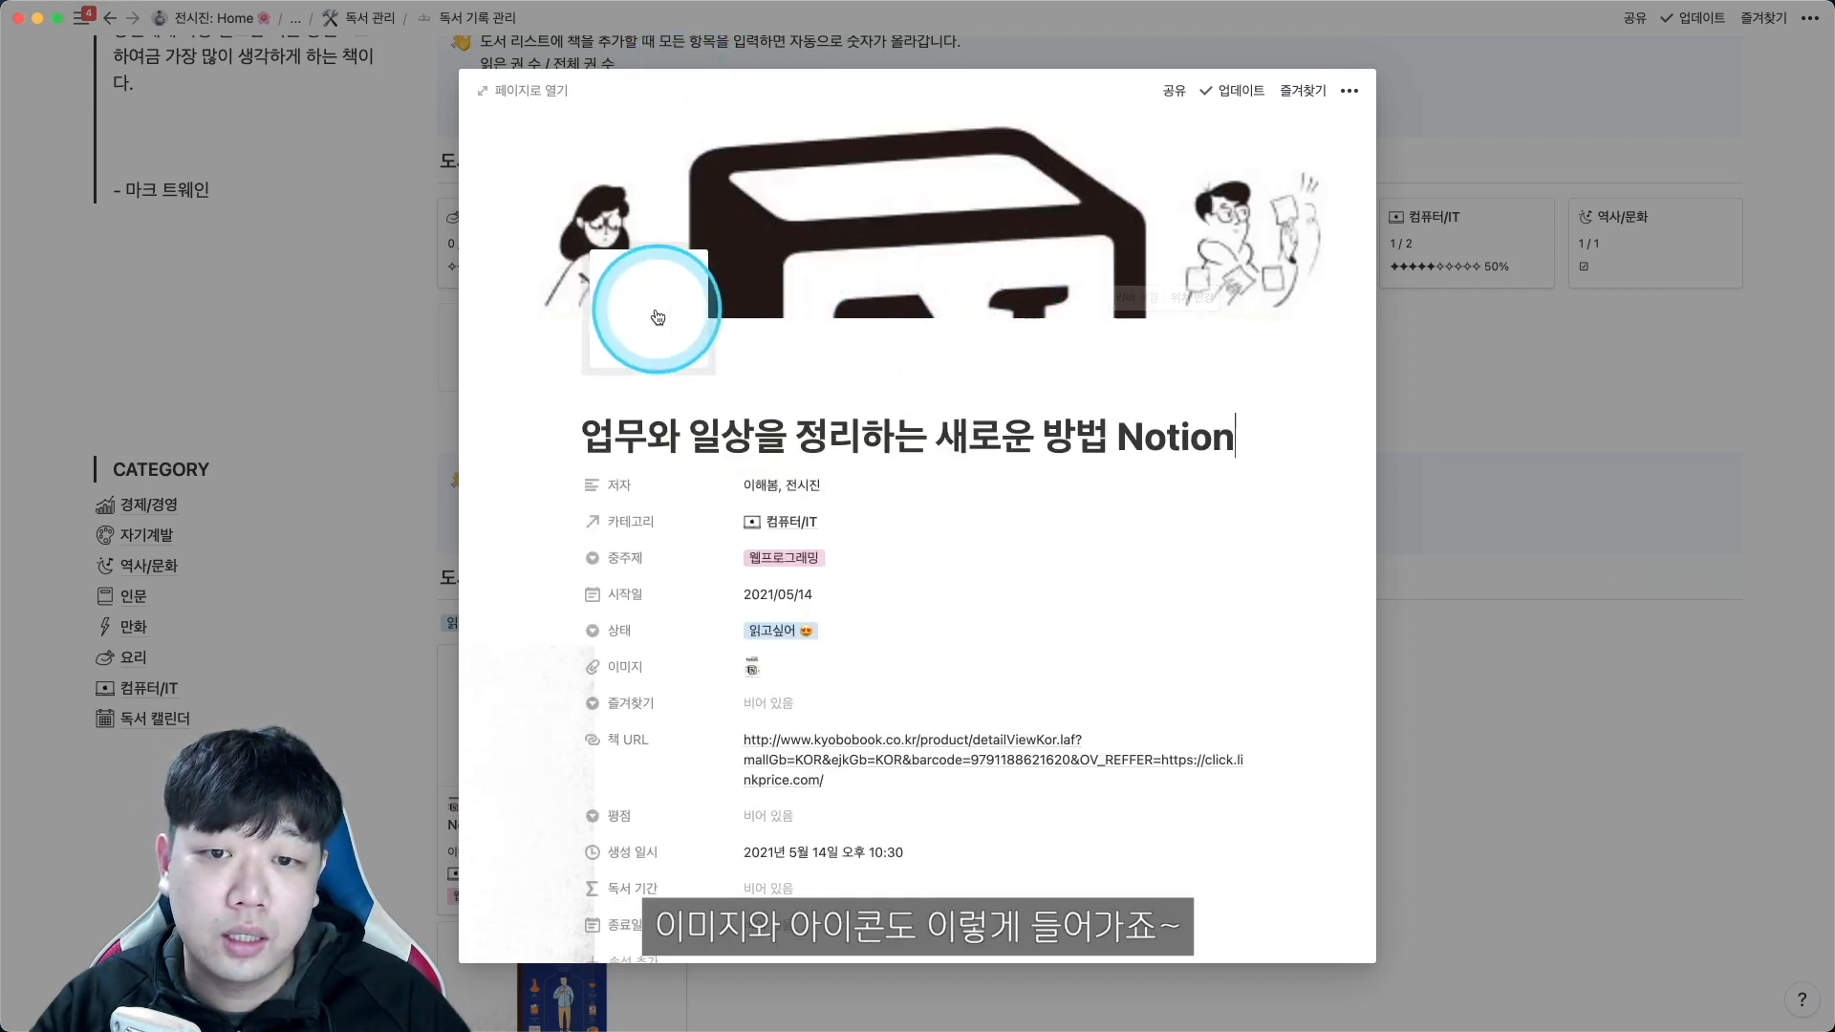
In the new Notion page, move 즐겨찾기 below 평점, 생성 일시 to the end of the properties, and 종료일 directly below 시작일.
scroll(779, 421, "down", 3)
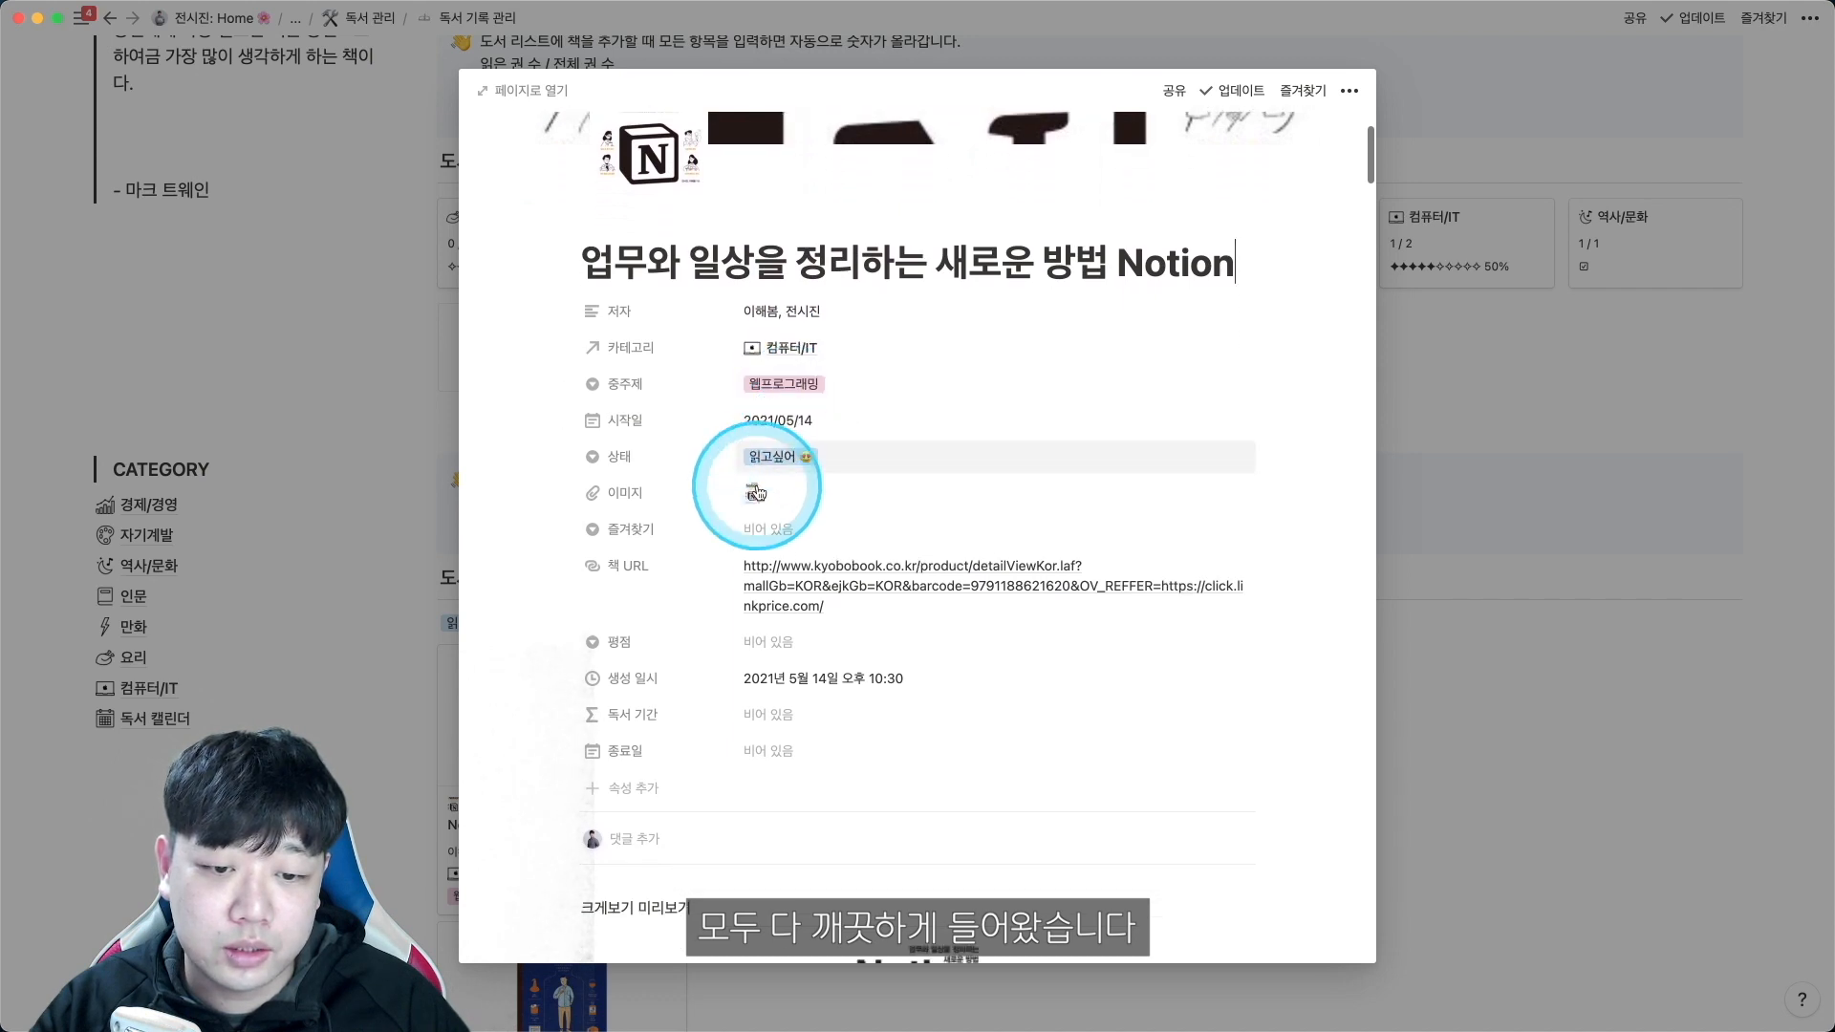
left_click_drag(626, 528, 726, 628)
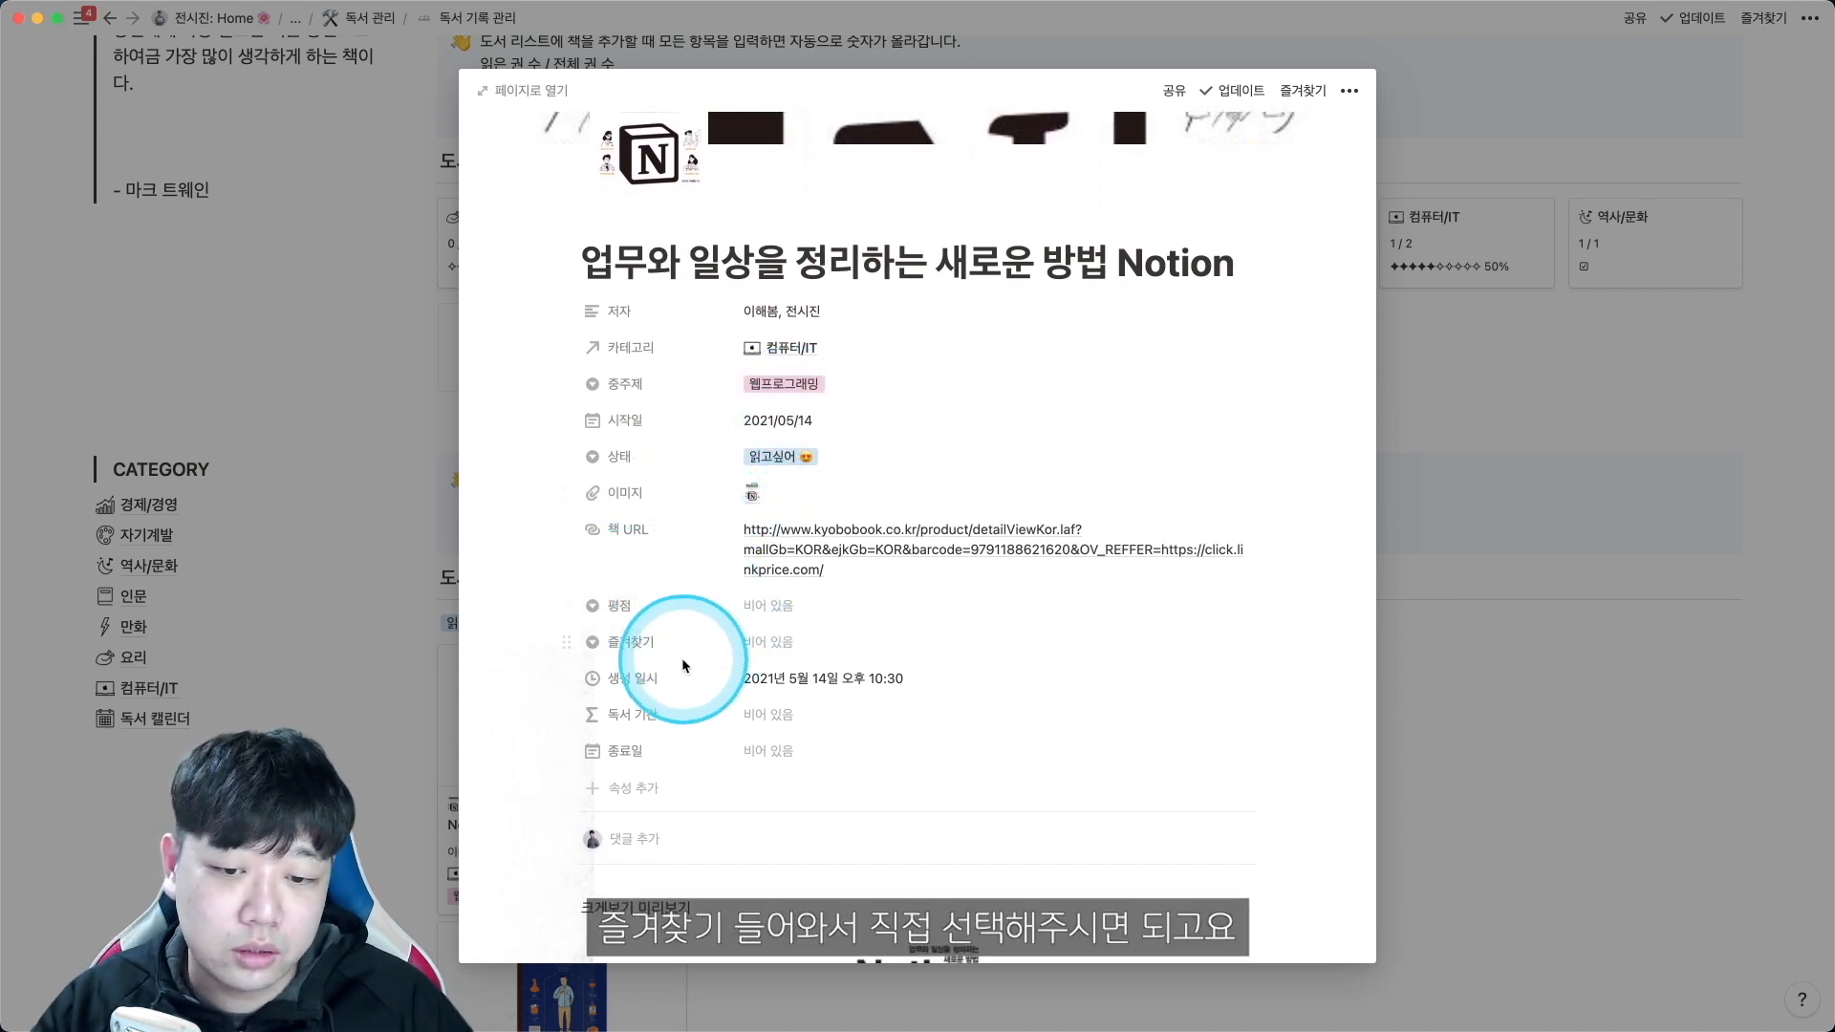
left_click_drag(686, 691, 697, 740)
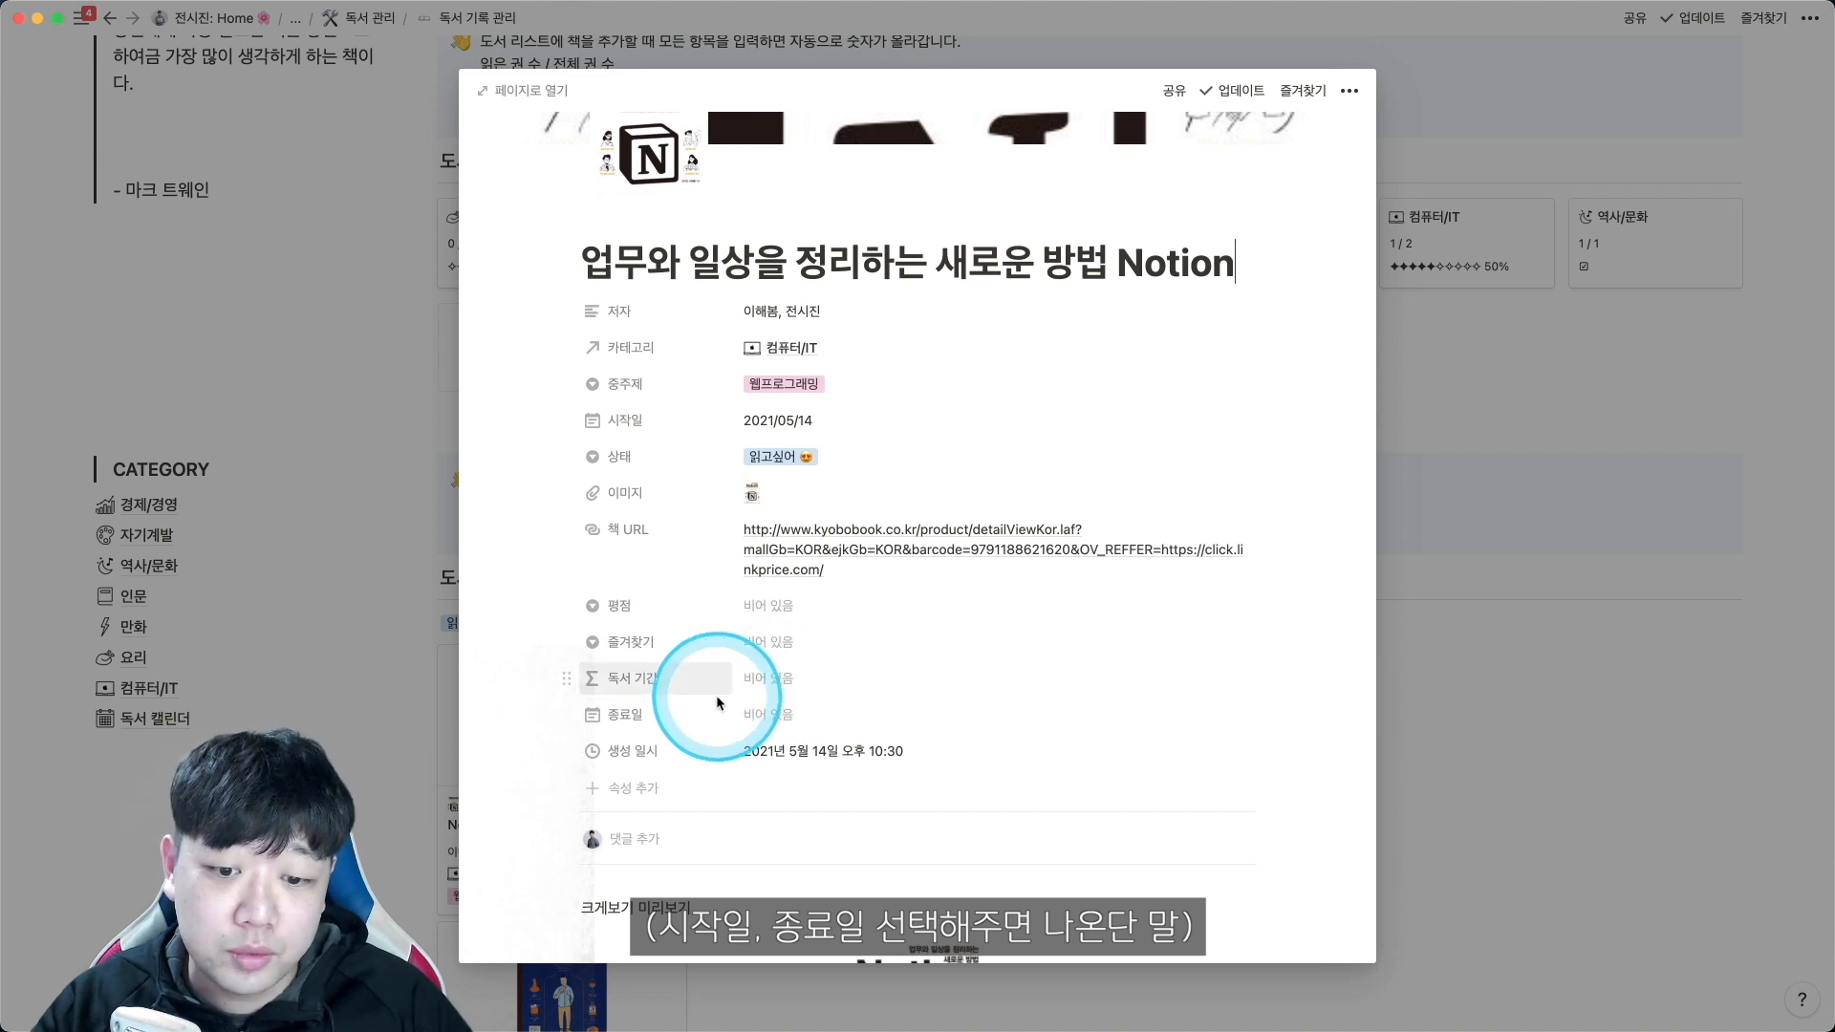
left_click_drag(669, 715, 812, 451)
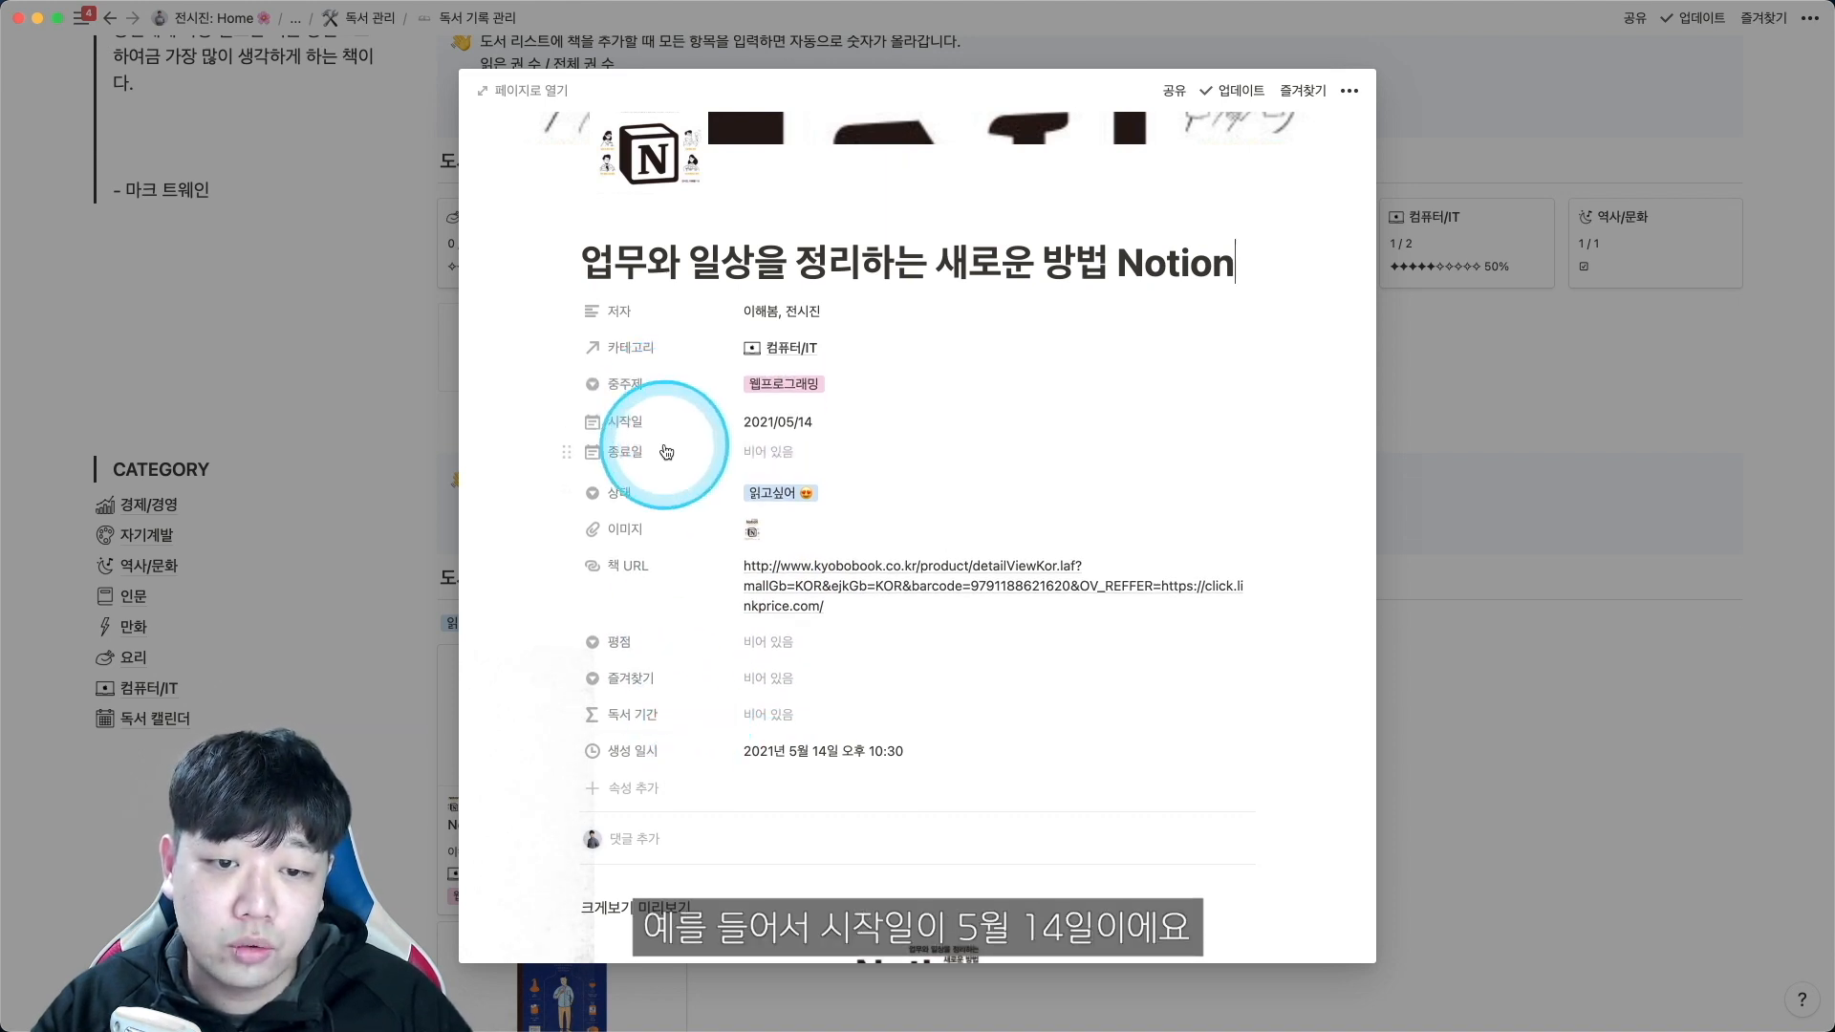
Set the book's 종료일 to 2021/05/15.
left_click(809, 459)
left_click(960, 653)
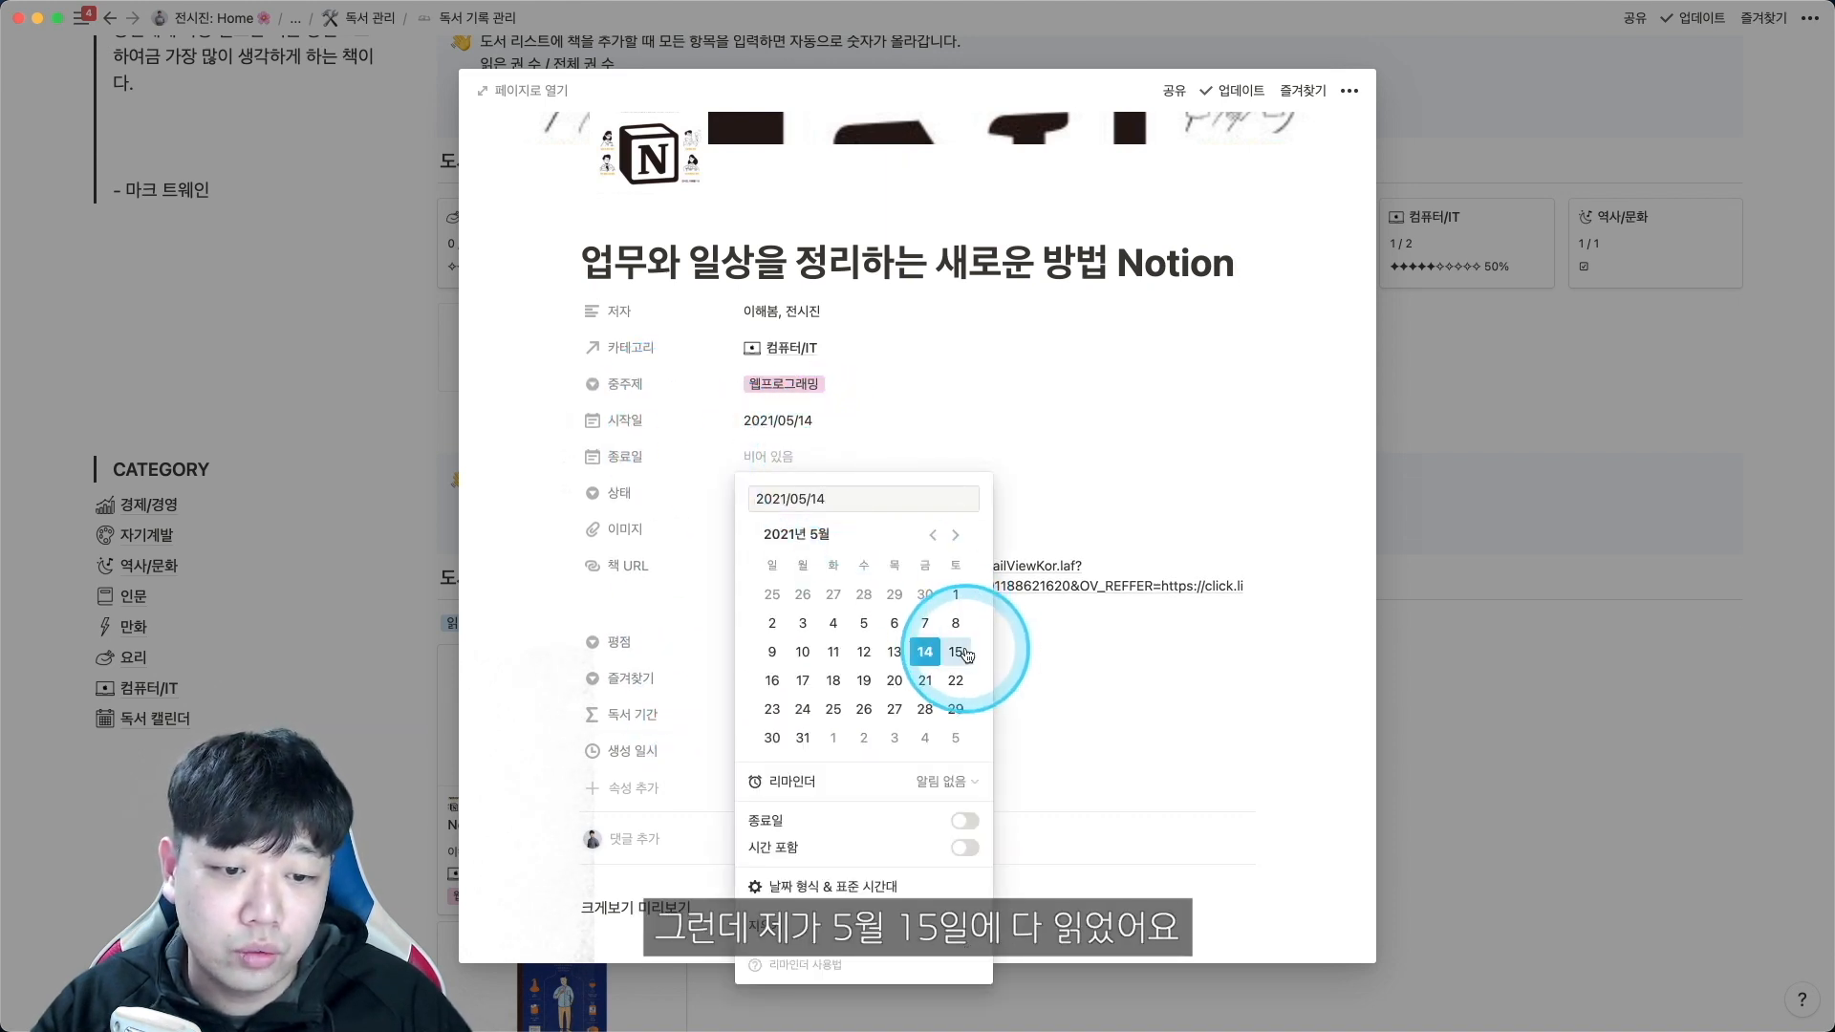
left_click(1083, 473)
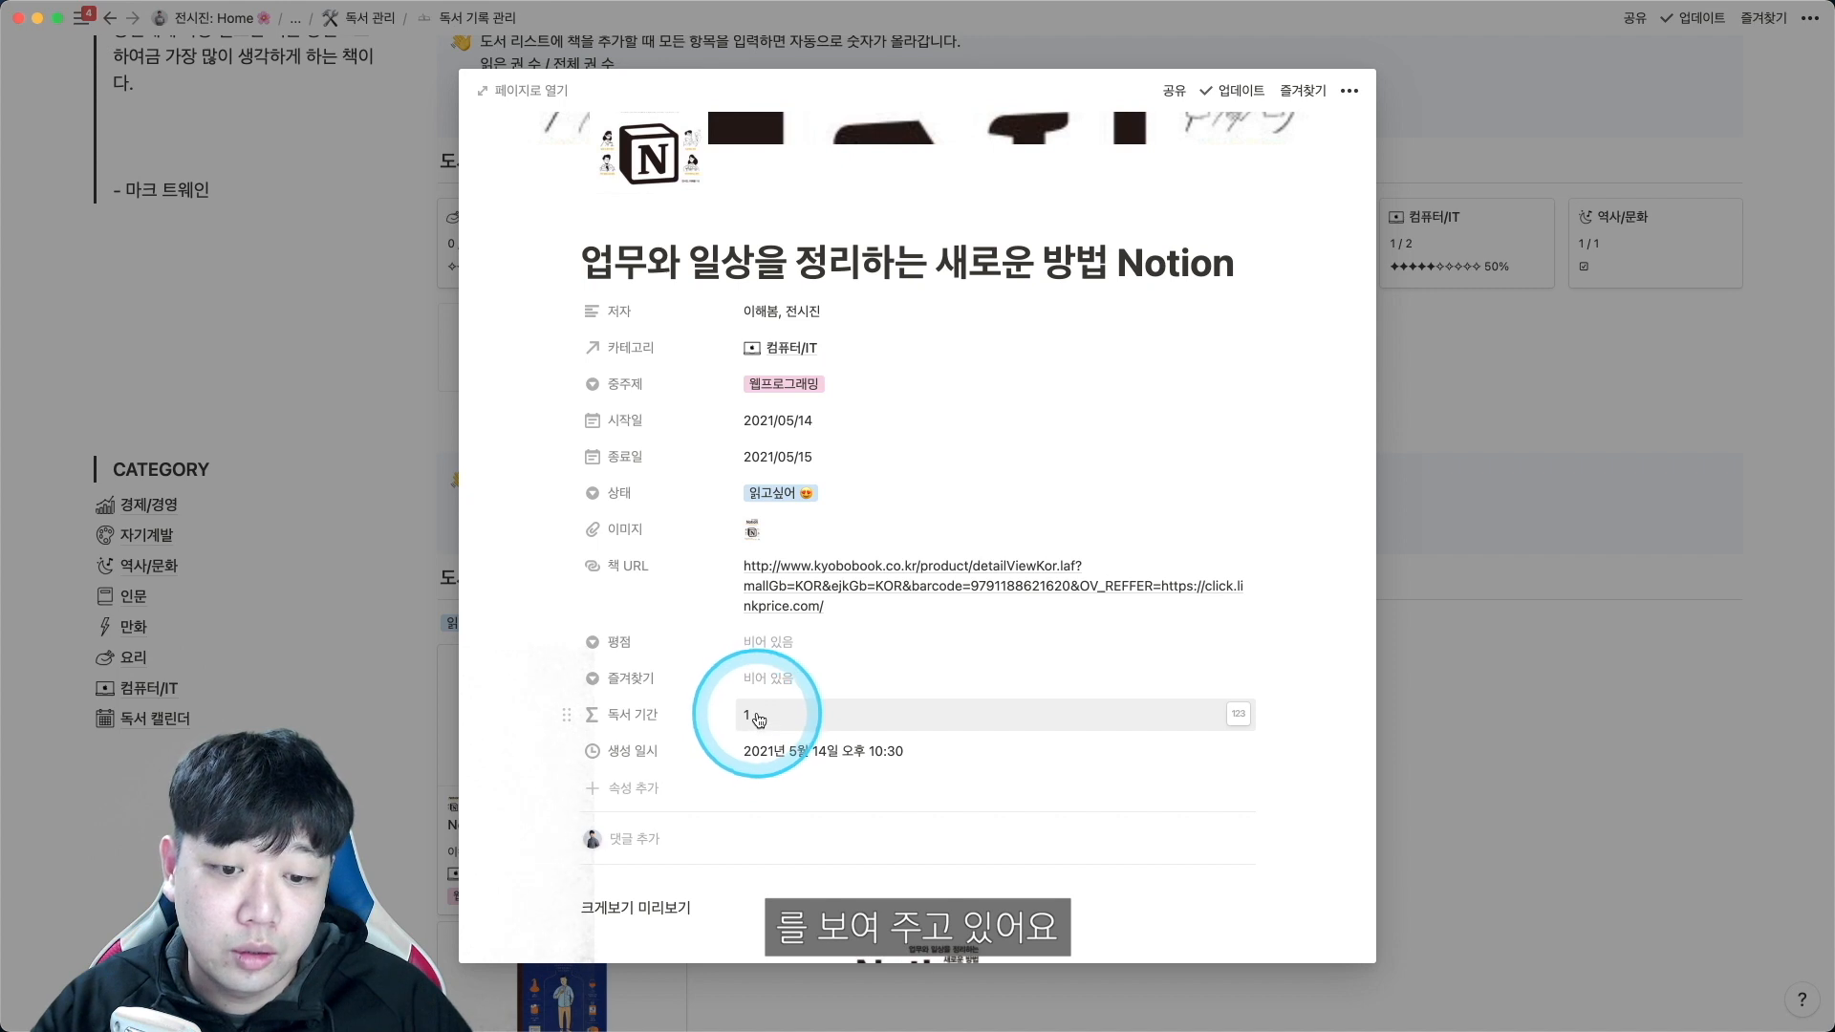
Append +1 to the 독서 기간 formula so it counts both the start and end days, and save it.
left_click(806, 428)
left_click(838, 672)
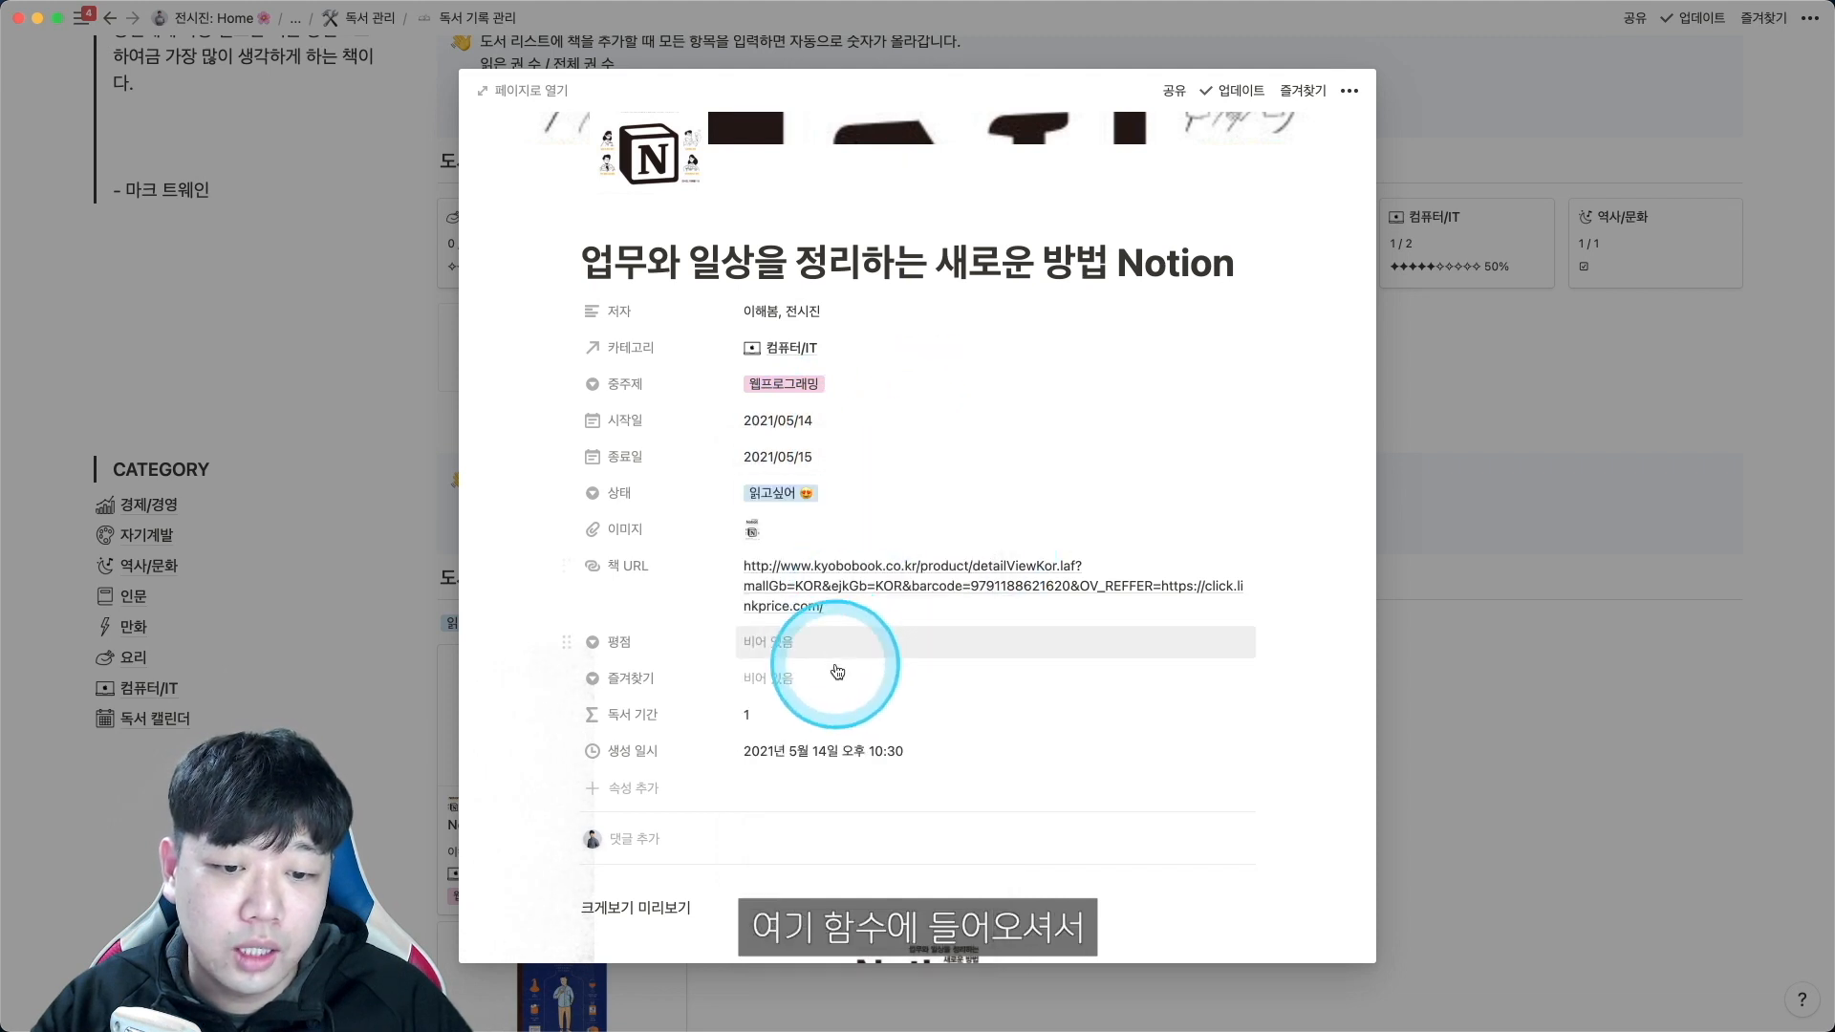
left_click(831, 709)
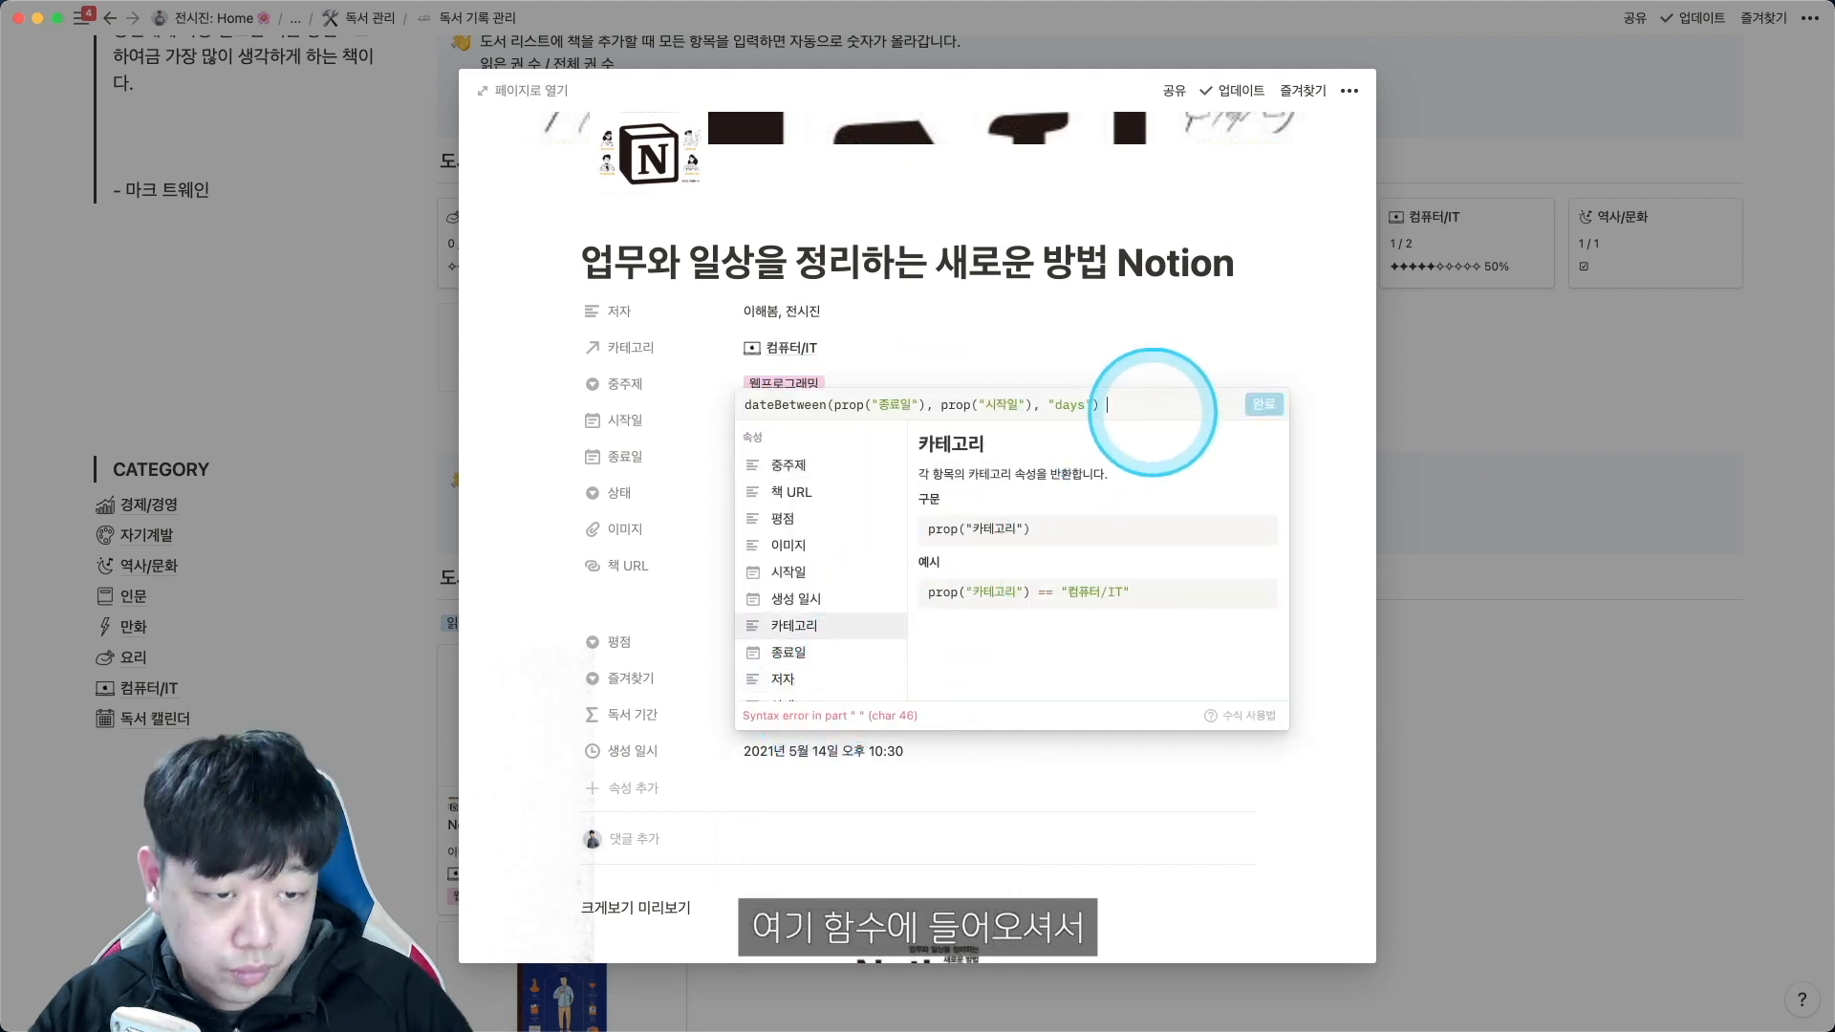
type("+1")
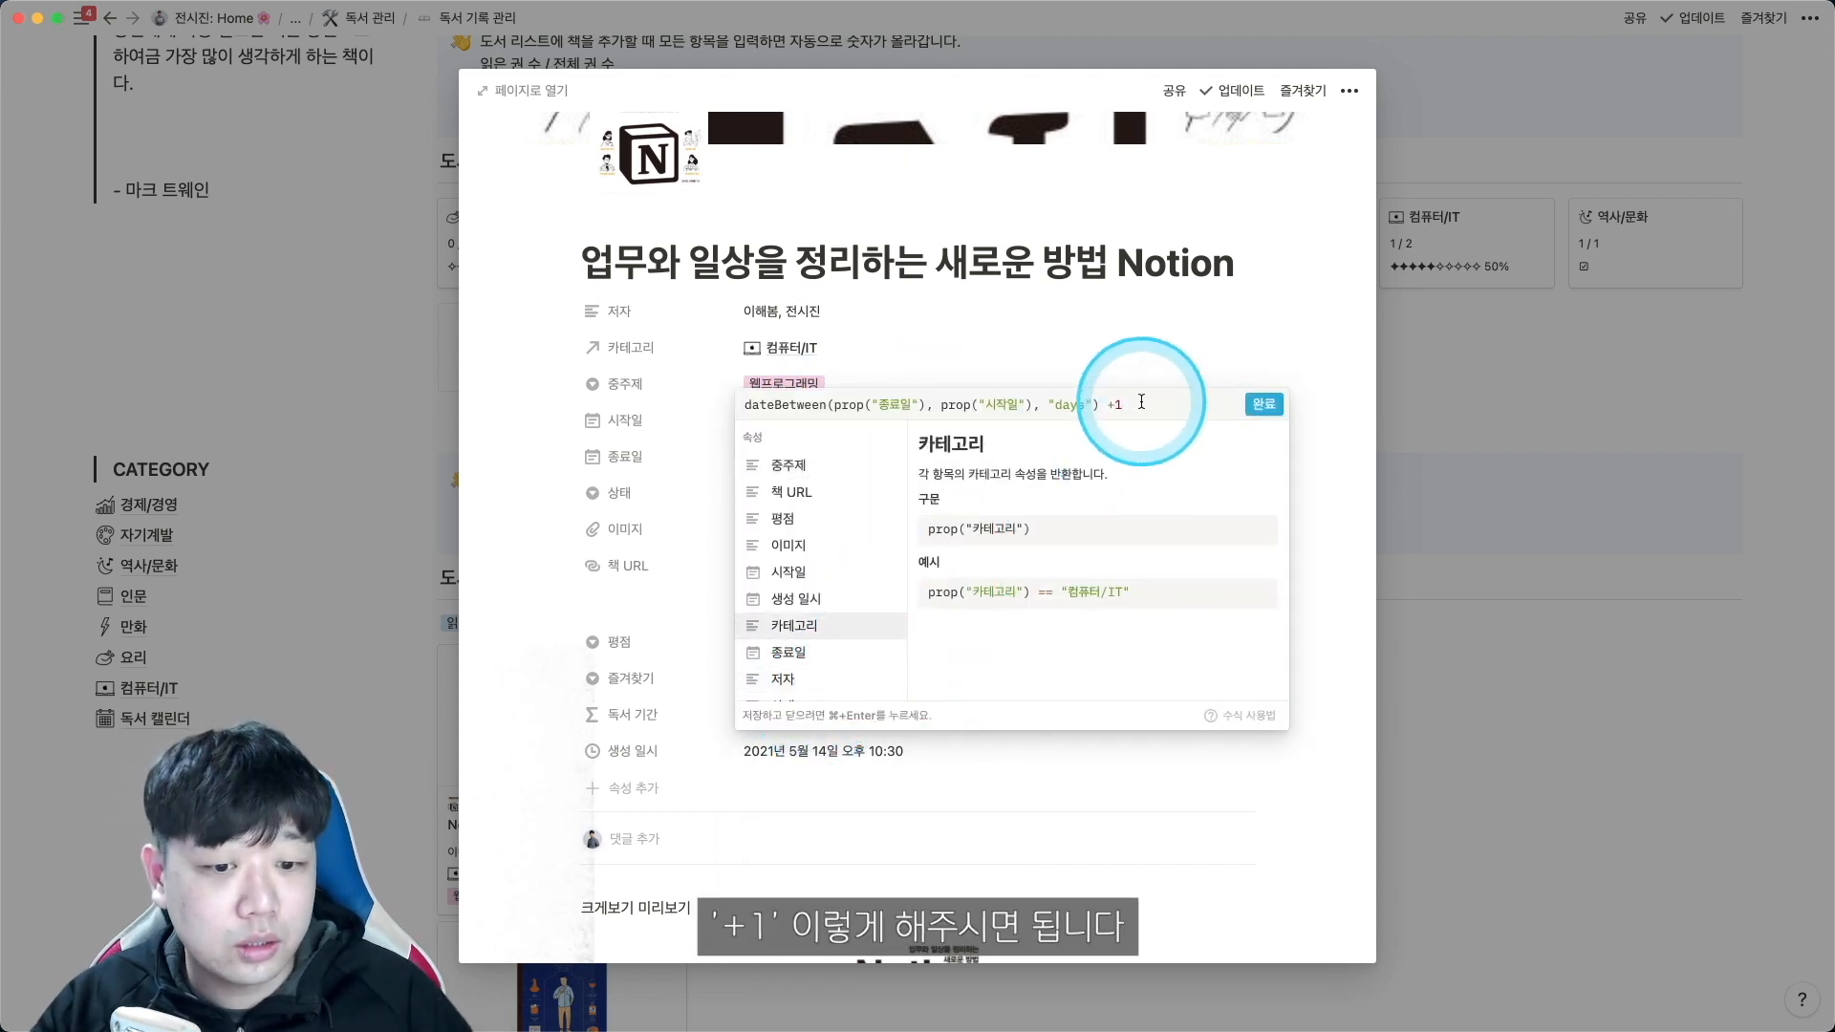
left_click(1263, 405)
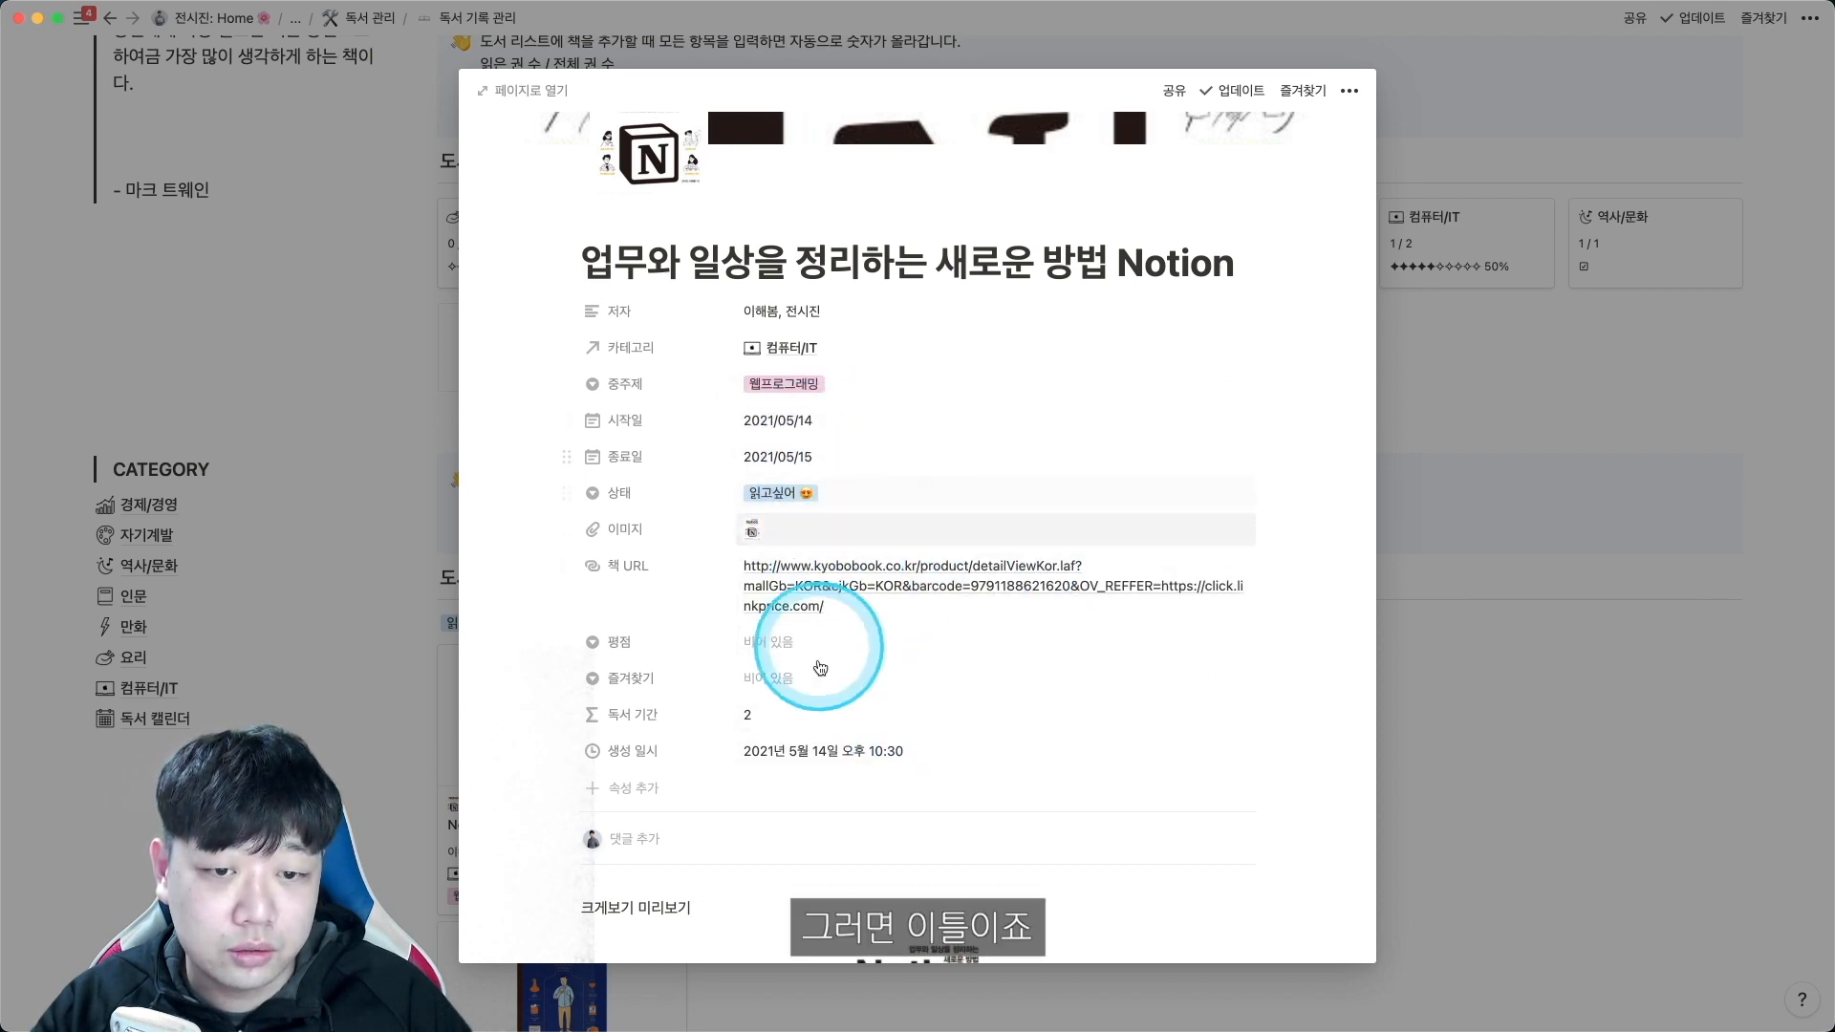
Set the book's 종료일 to 2021/05/14, check the 독서 기간 formula, and close the book page.
left_click(813, 458)
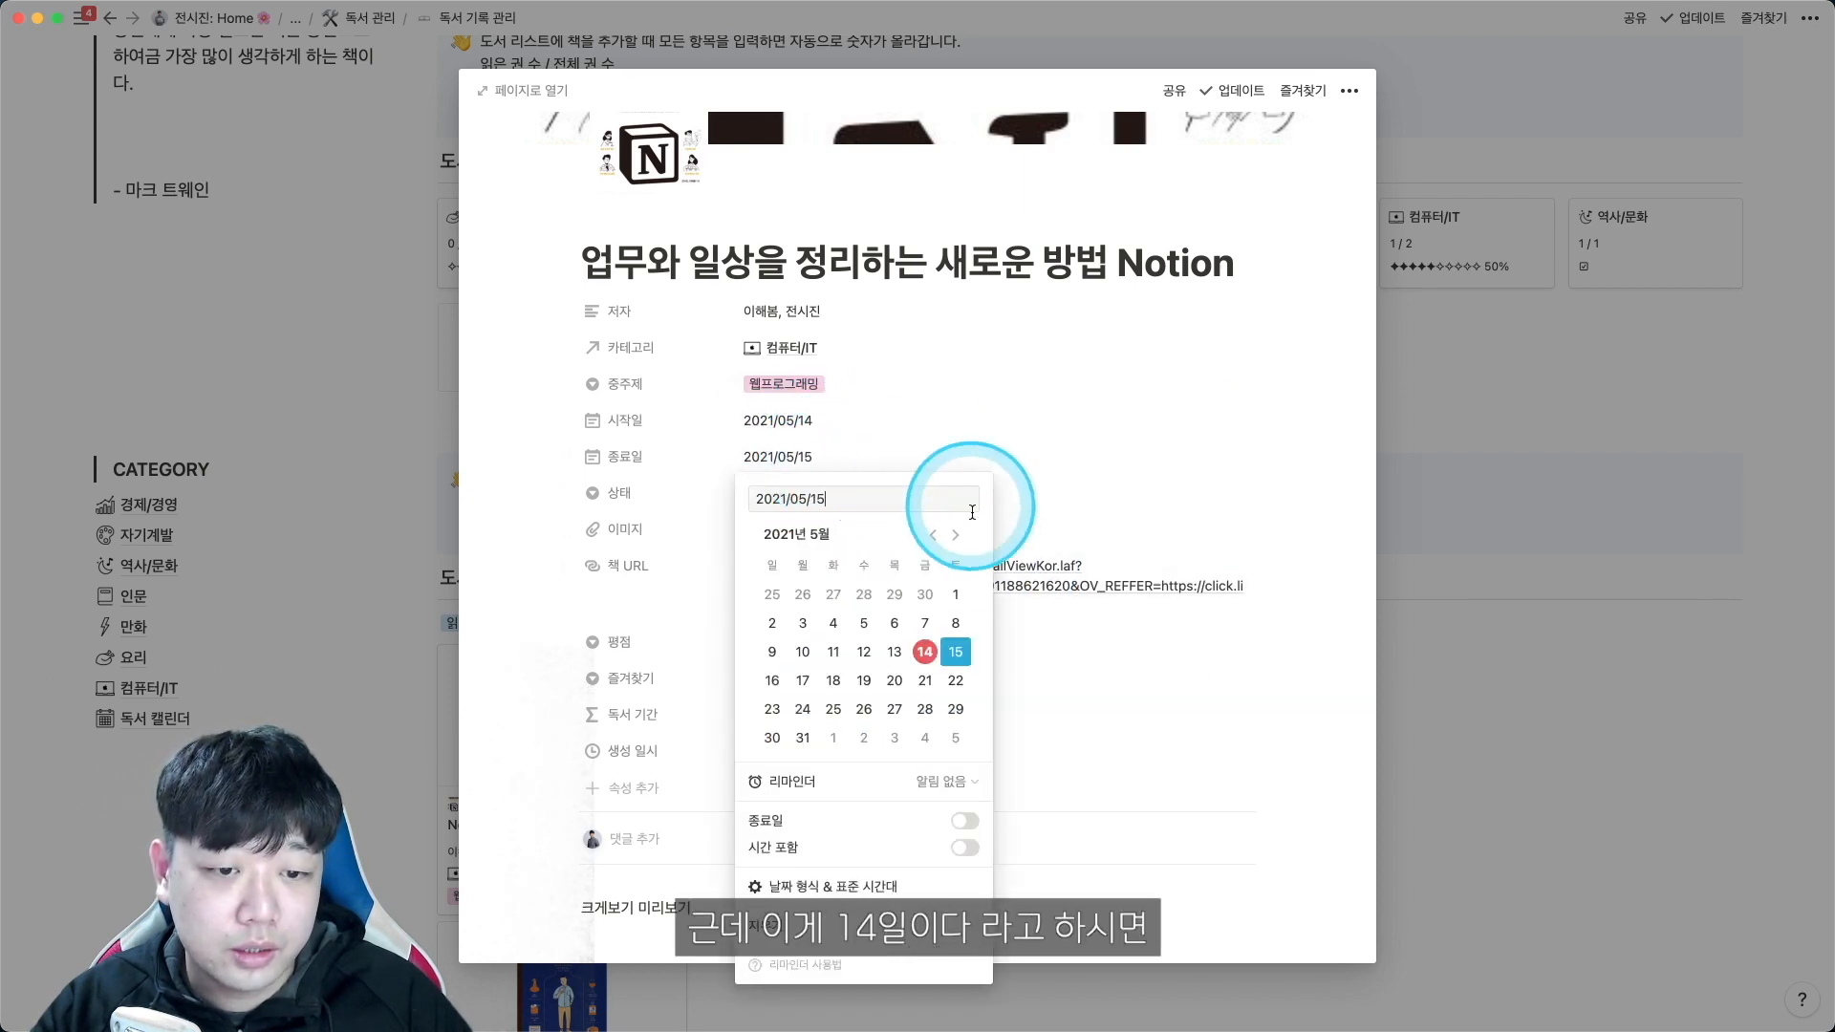
left_click(820, 668)
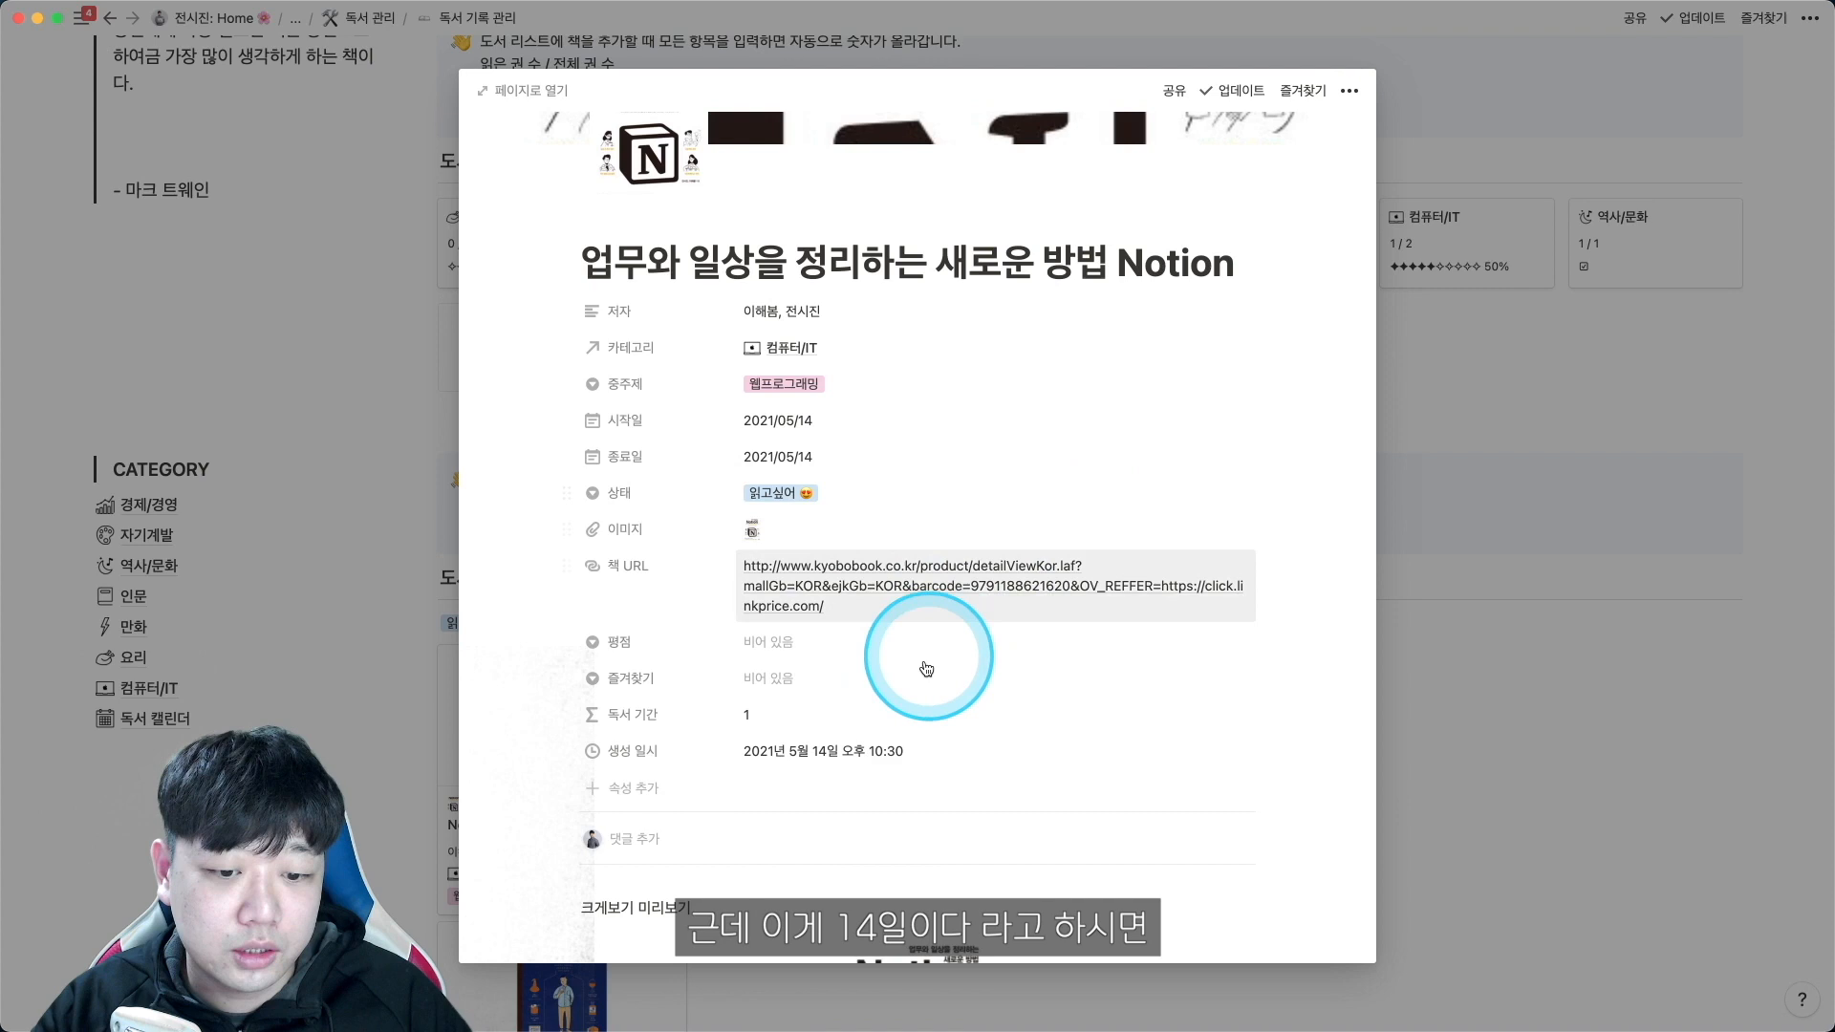
left_click(799, 724)
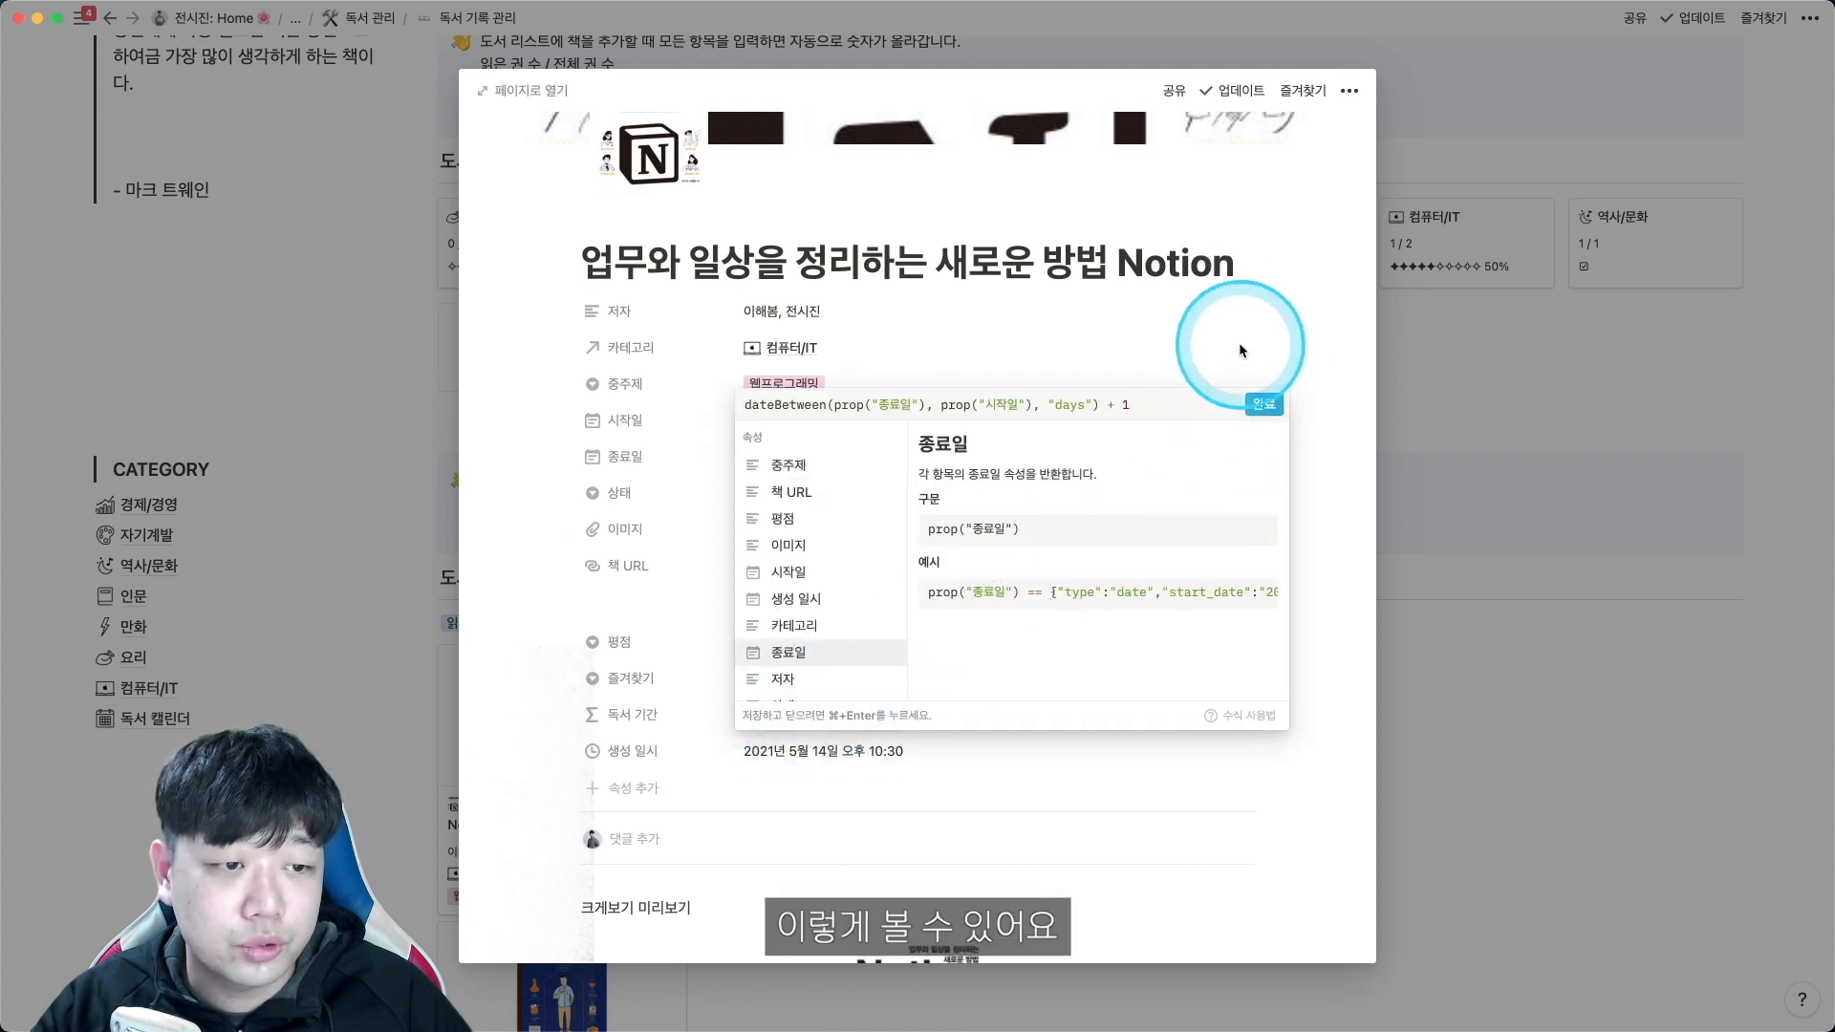
left_click(1258, 409)
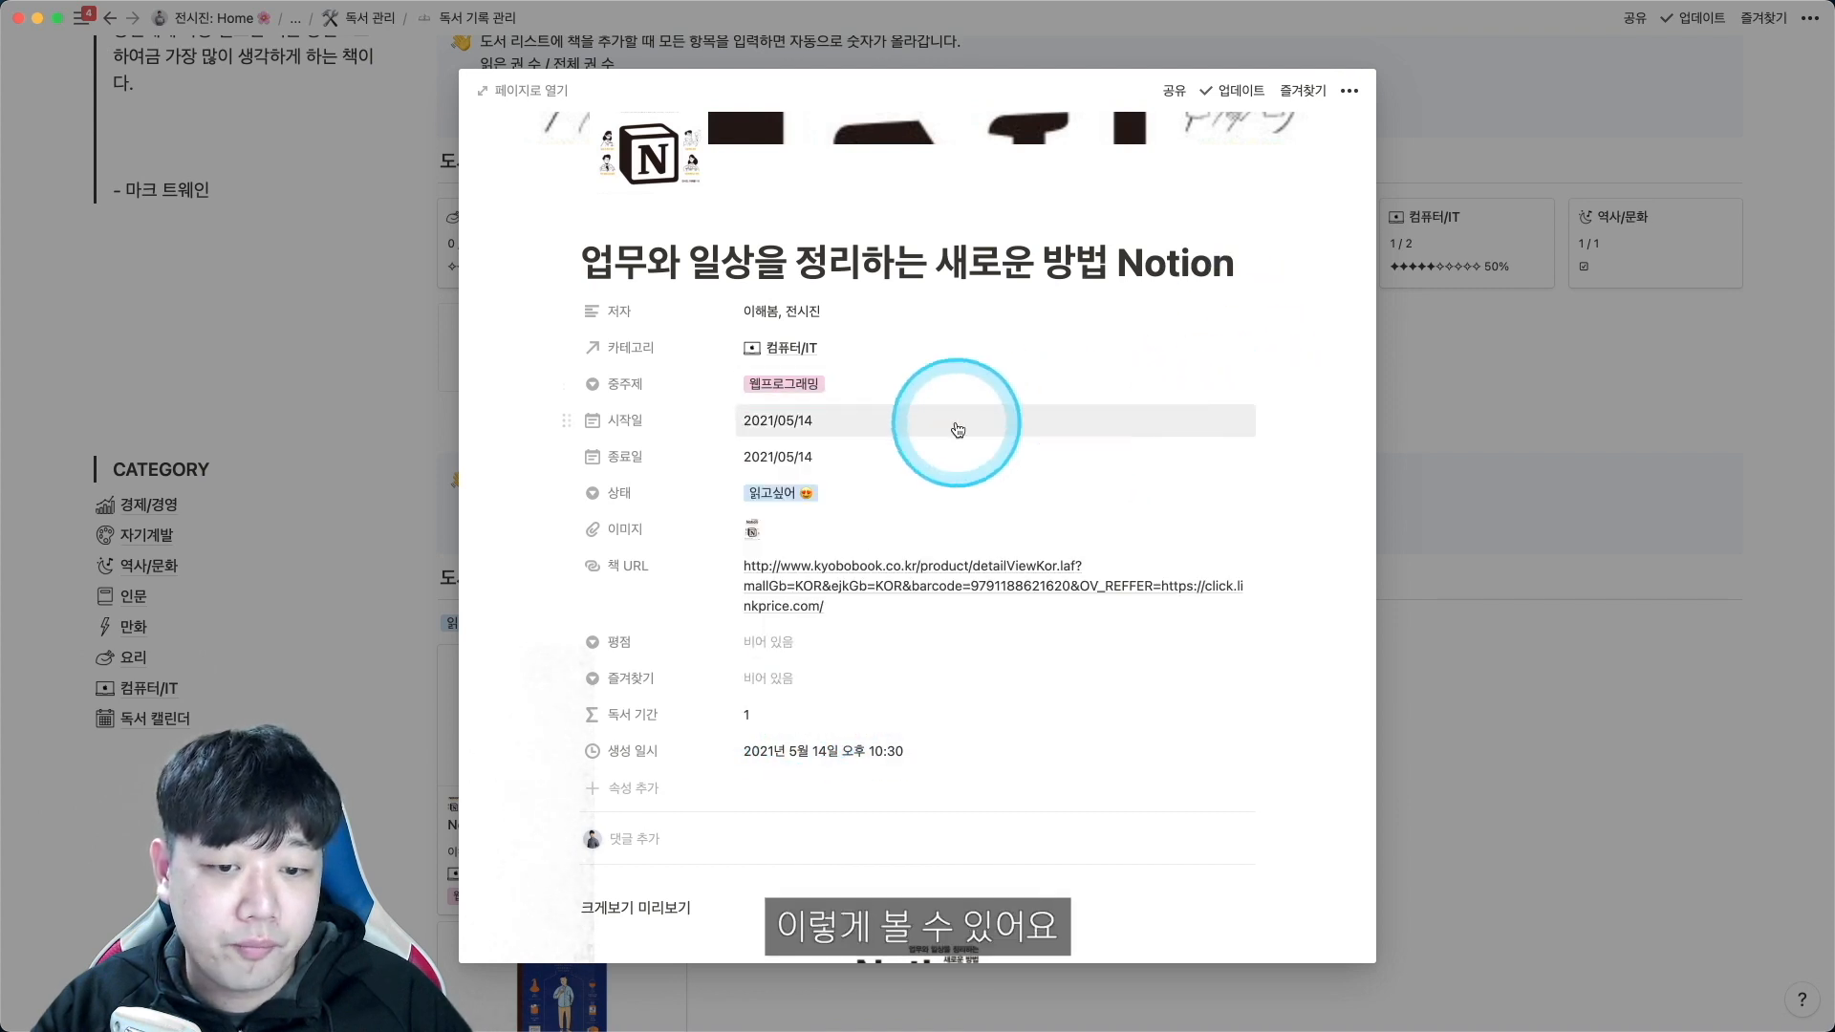
left_click(363, 719)
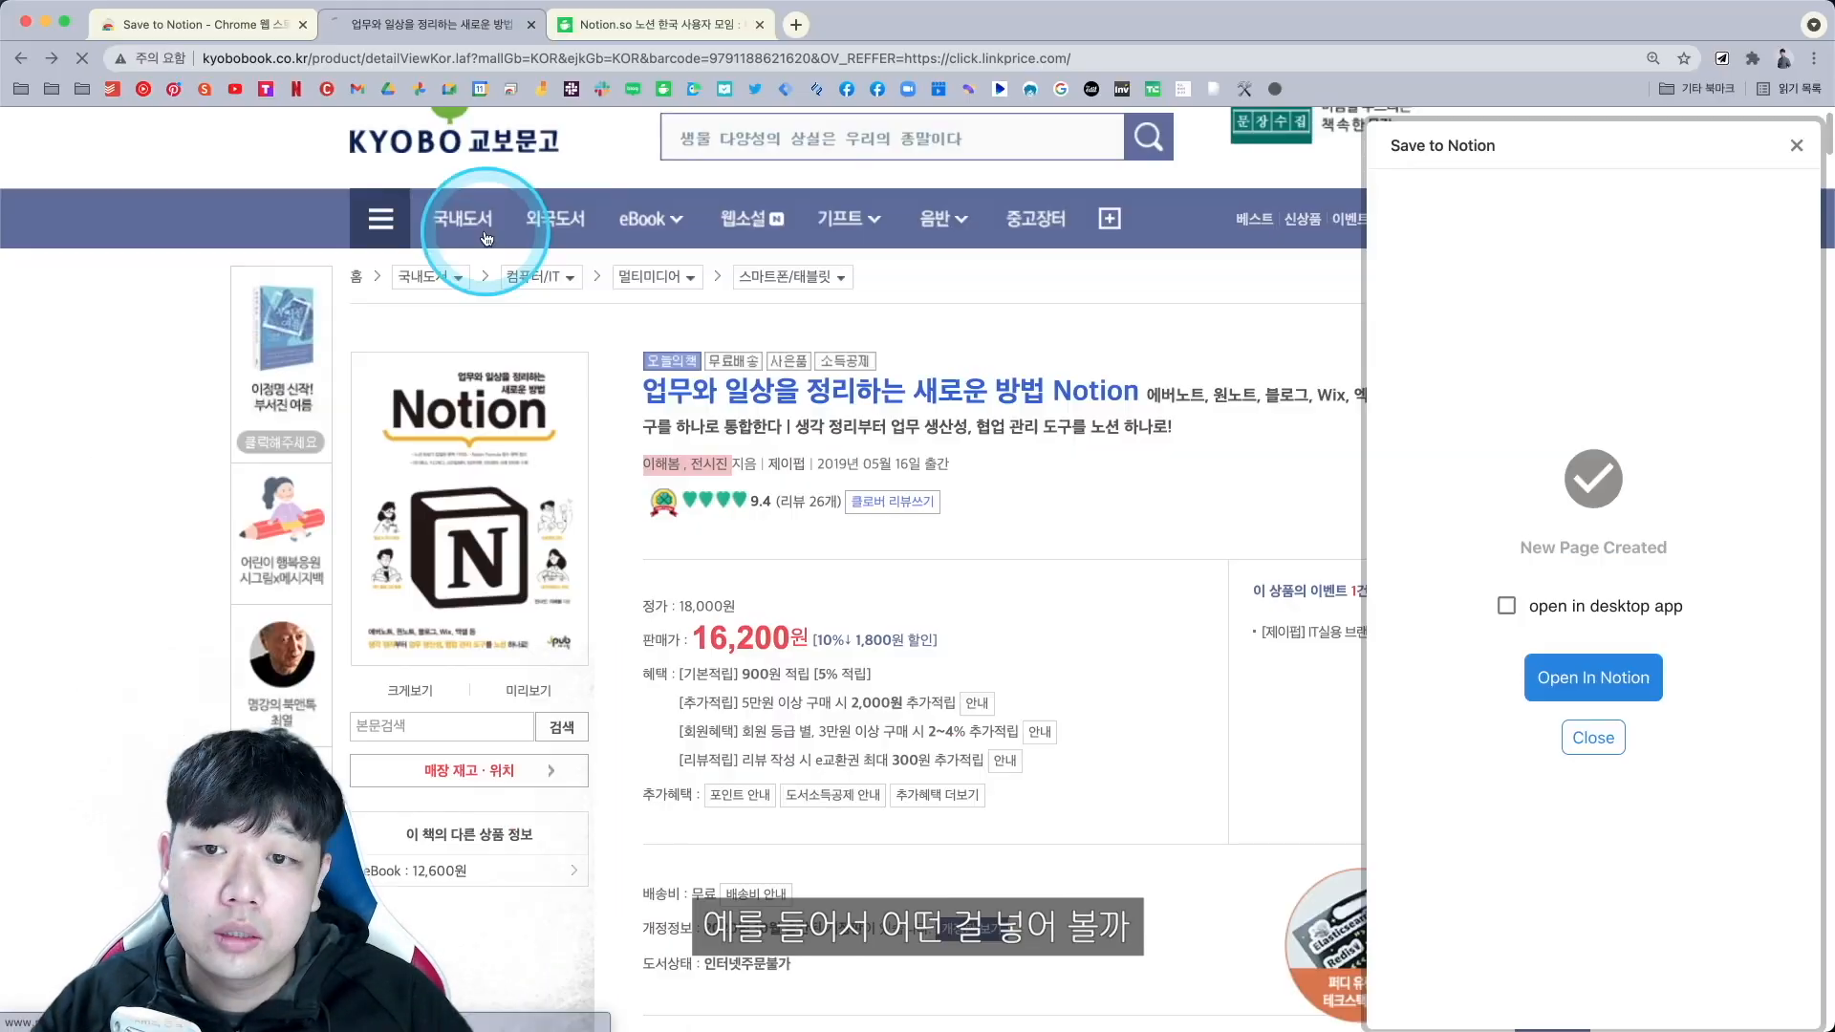
In Chrome, search the Kyobo site for 오늘의 시선 and open the product page of the matching book.
left_click(493, 234)
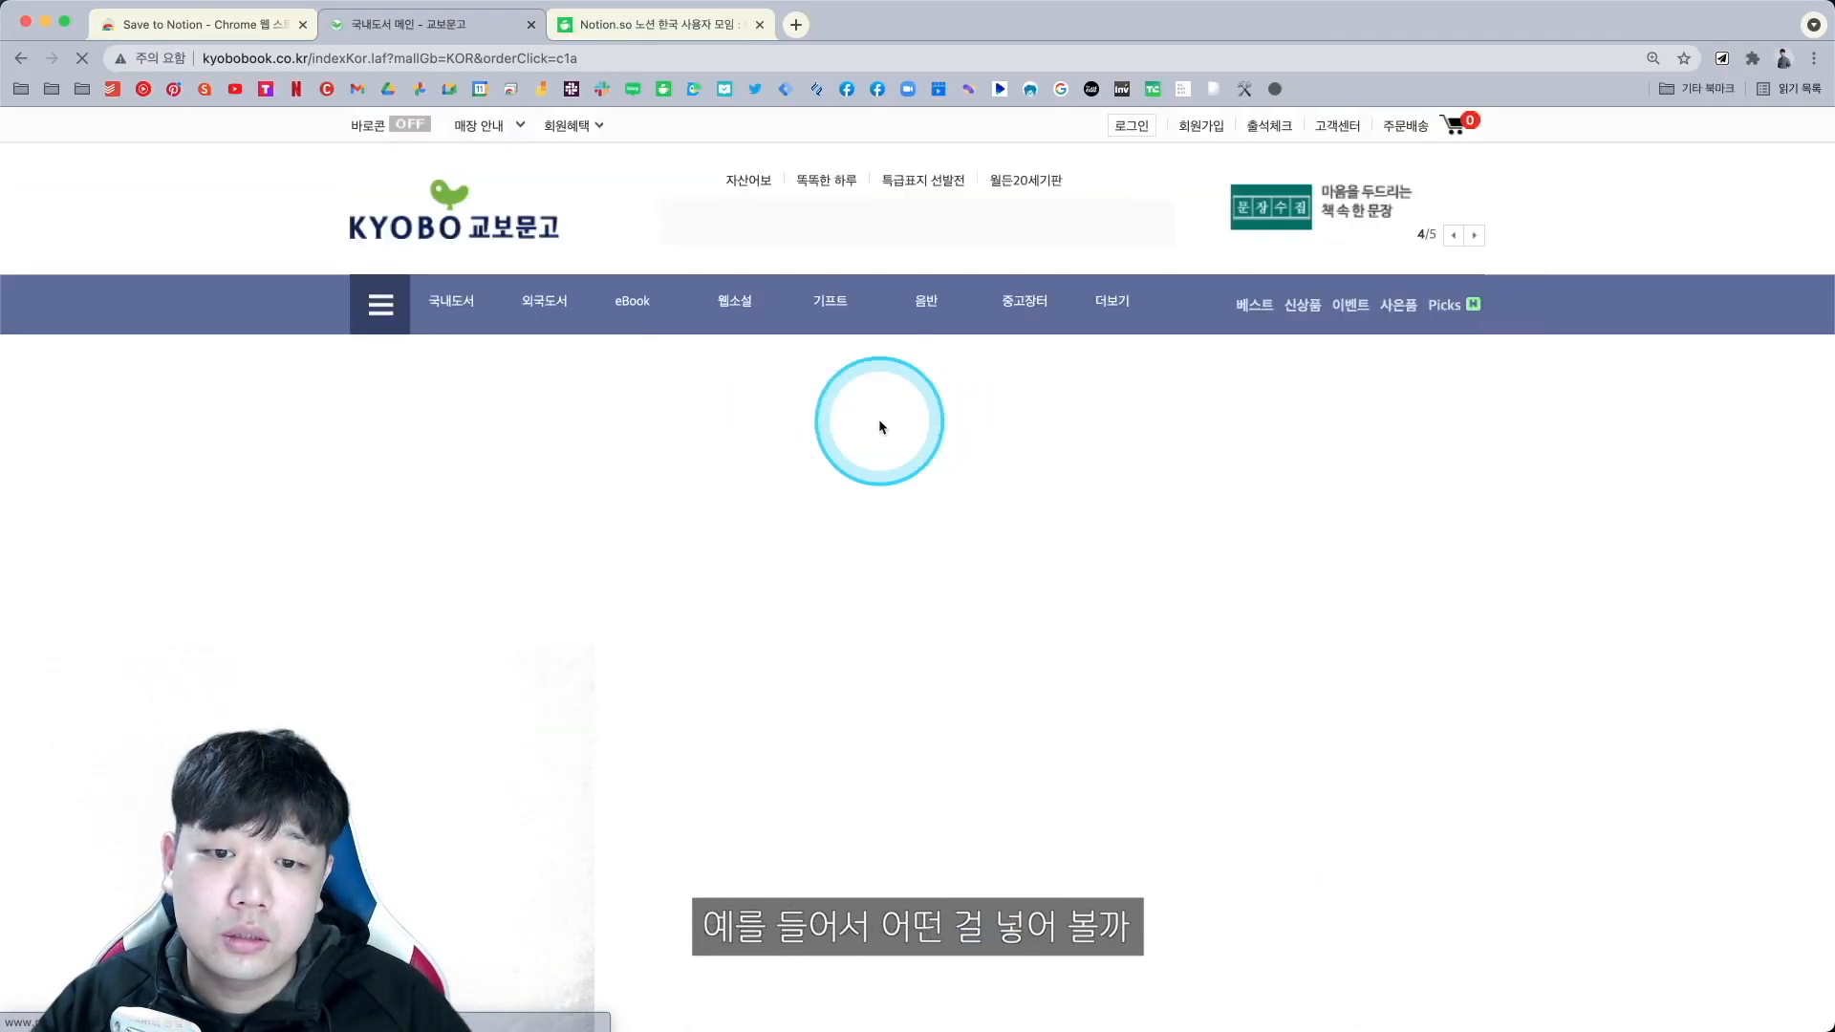
scroll(878, 423, "down", 4)
scroll(870, 425, "down", 2)
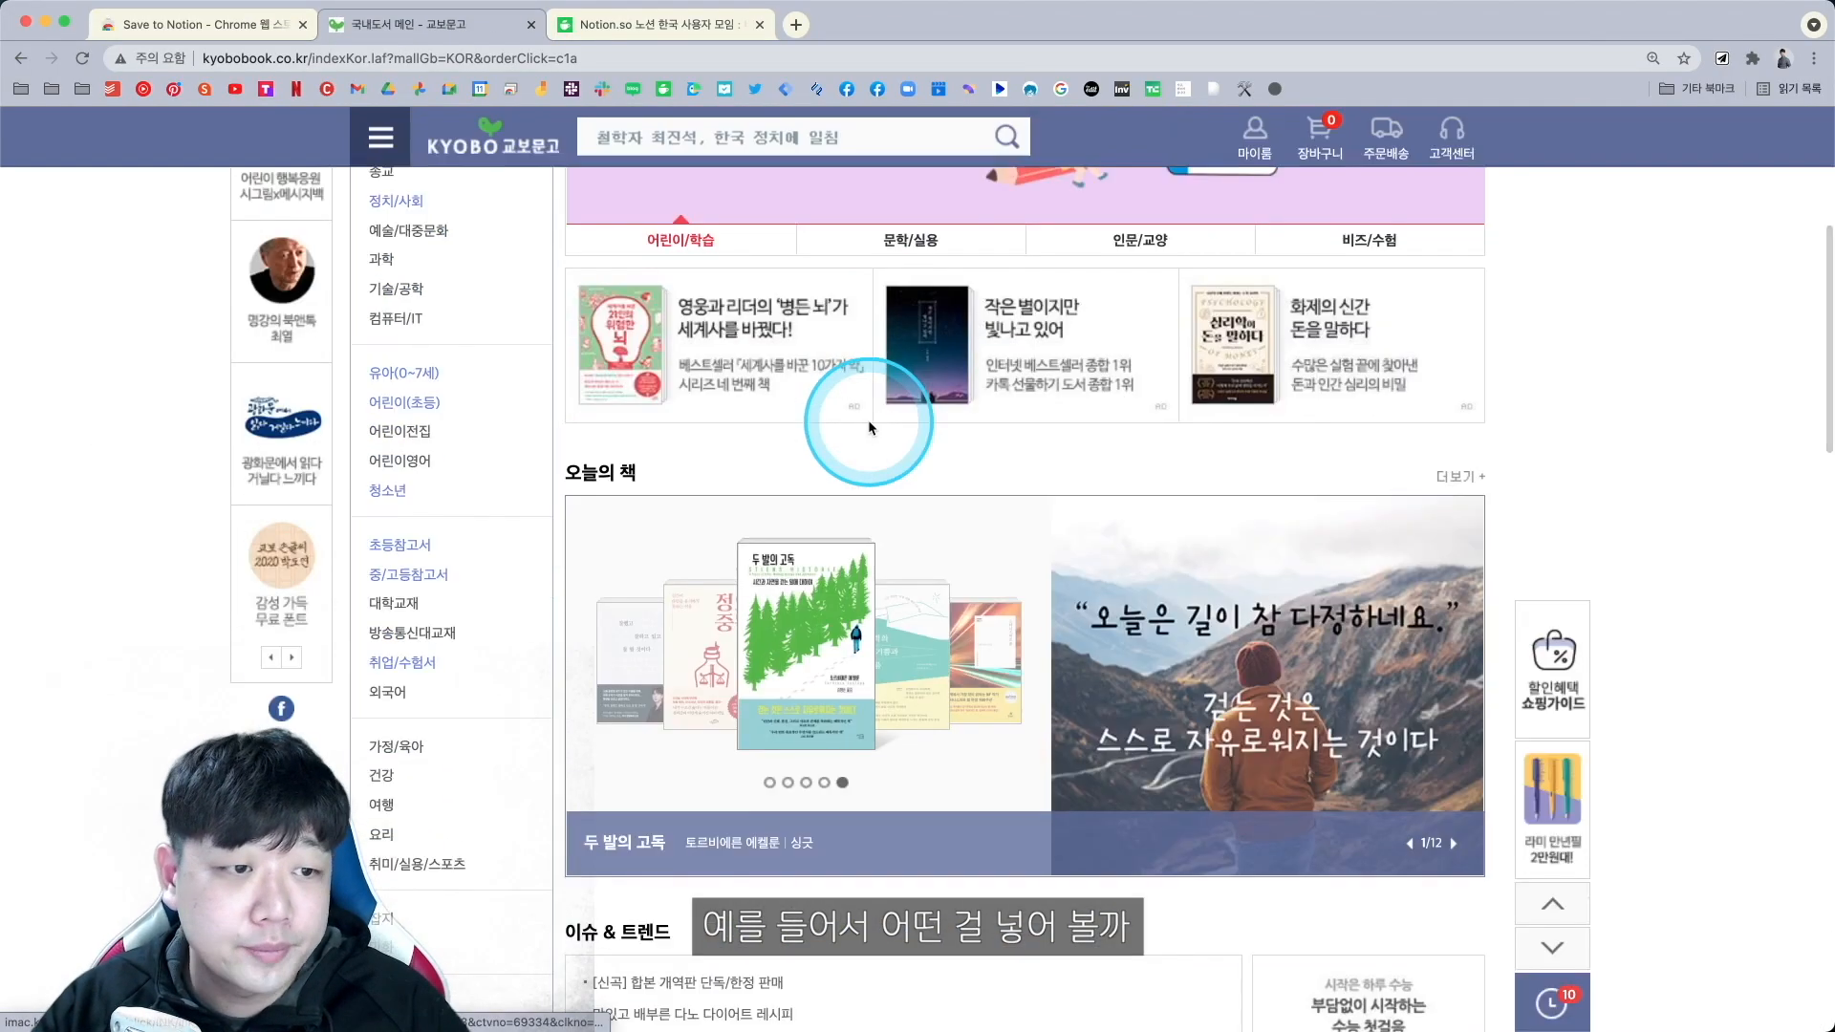
scroll(868, 419, "up", 6)
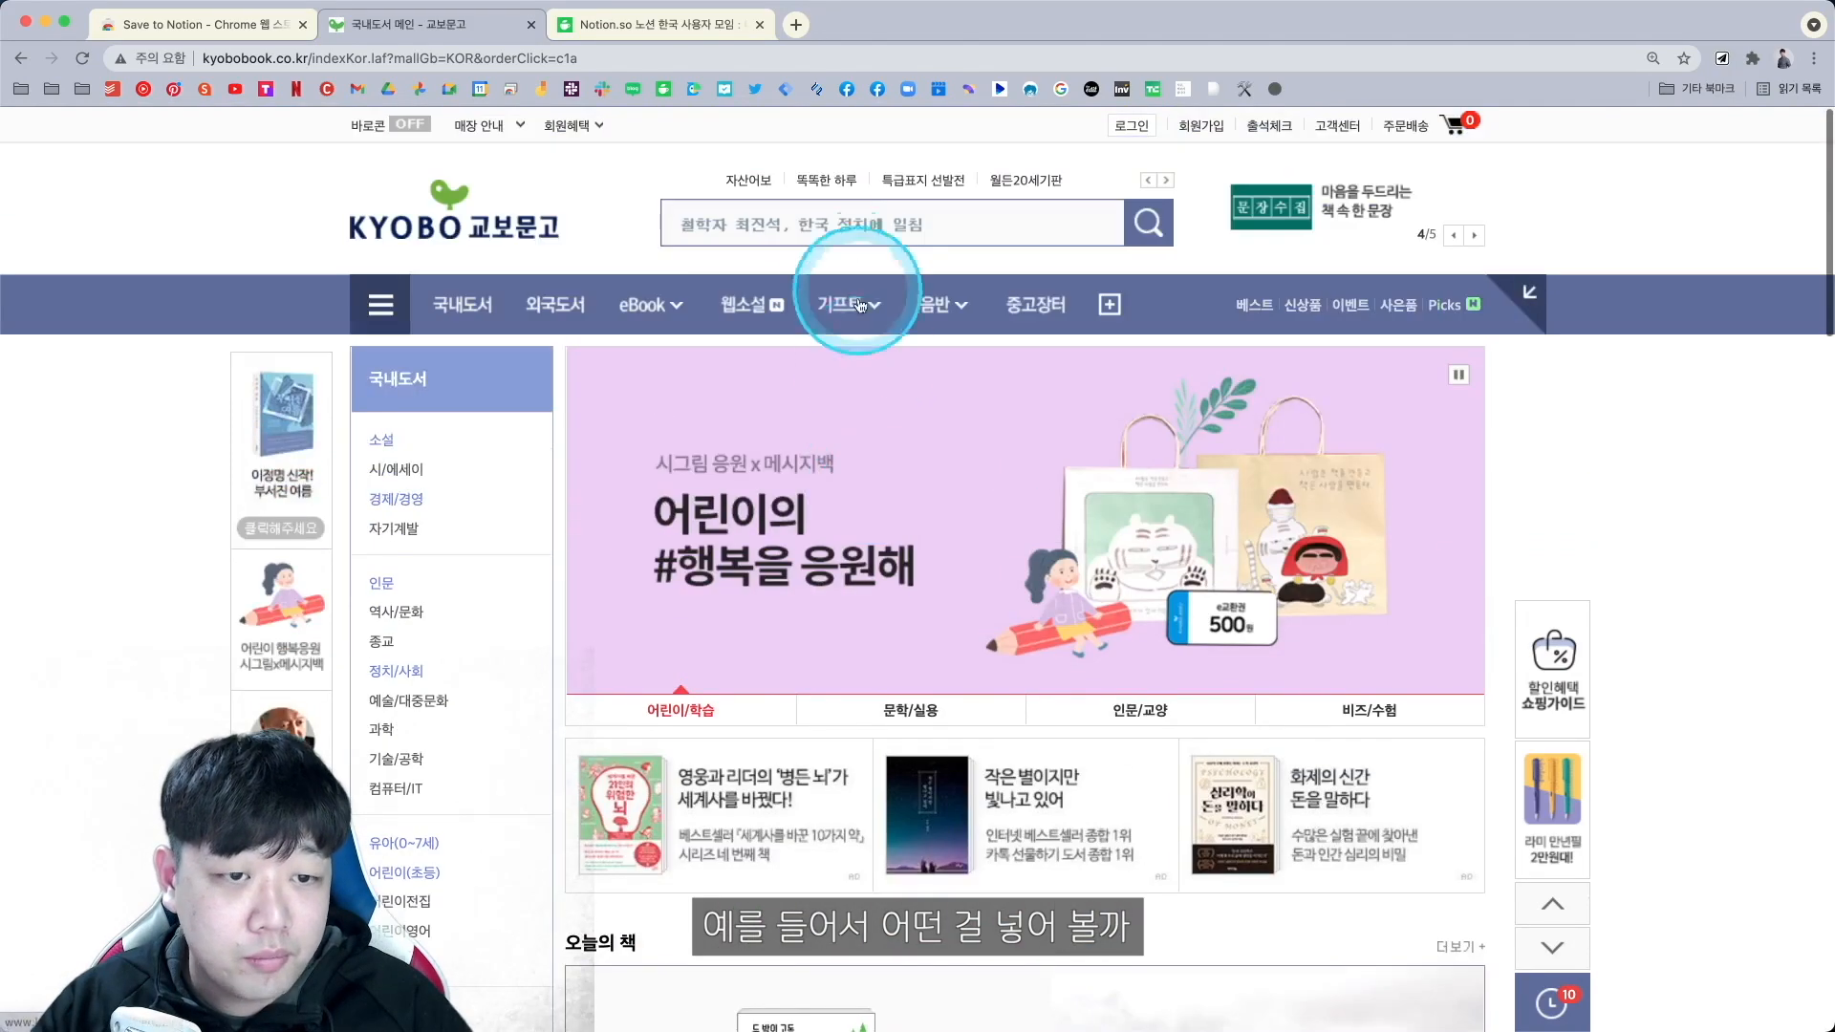
left_click(851, 222)
left_click(803, 283)
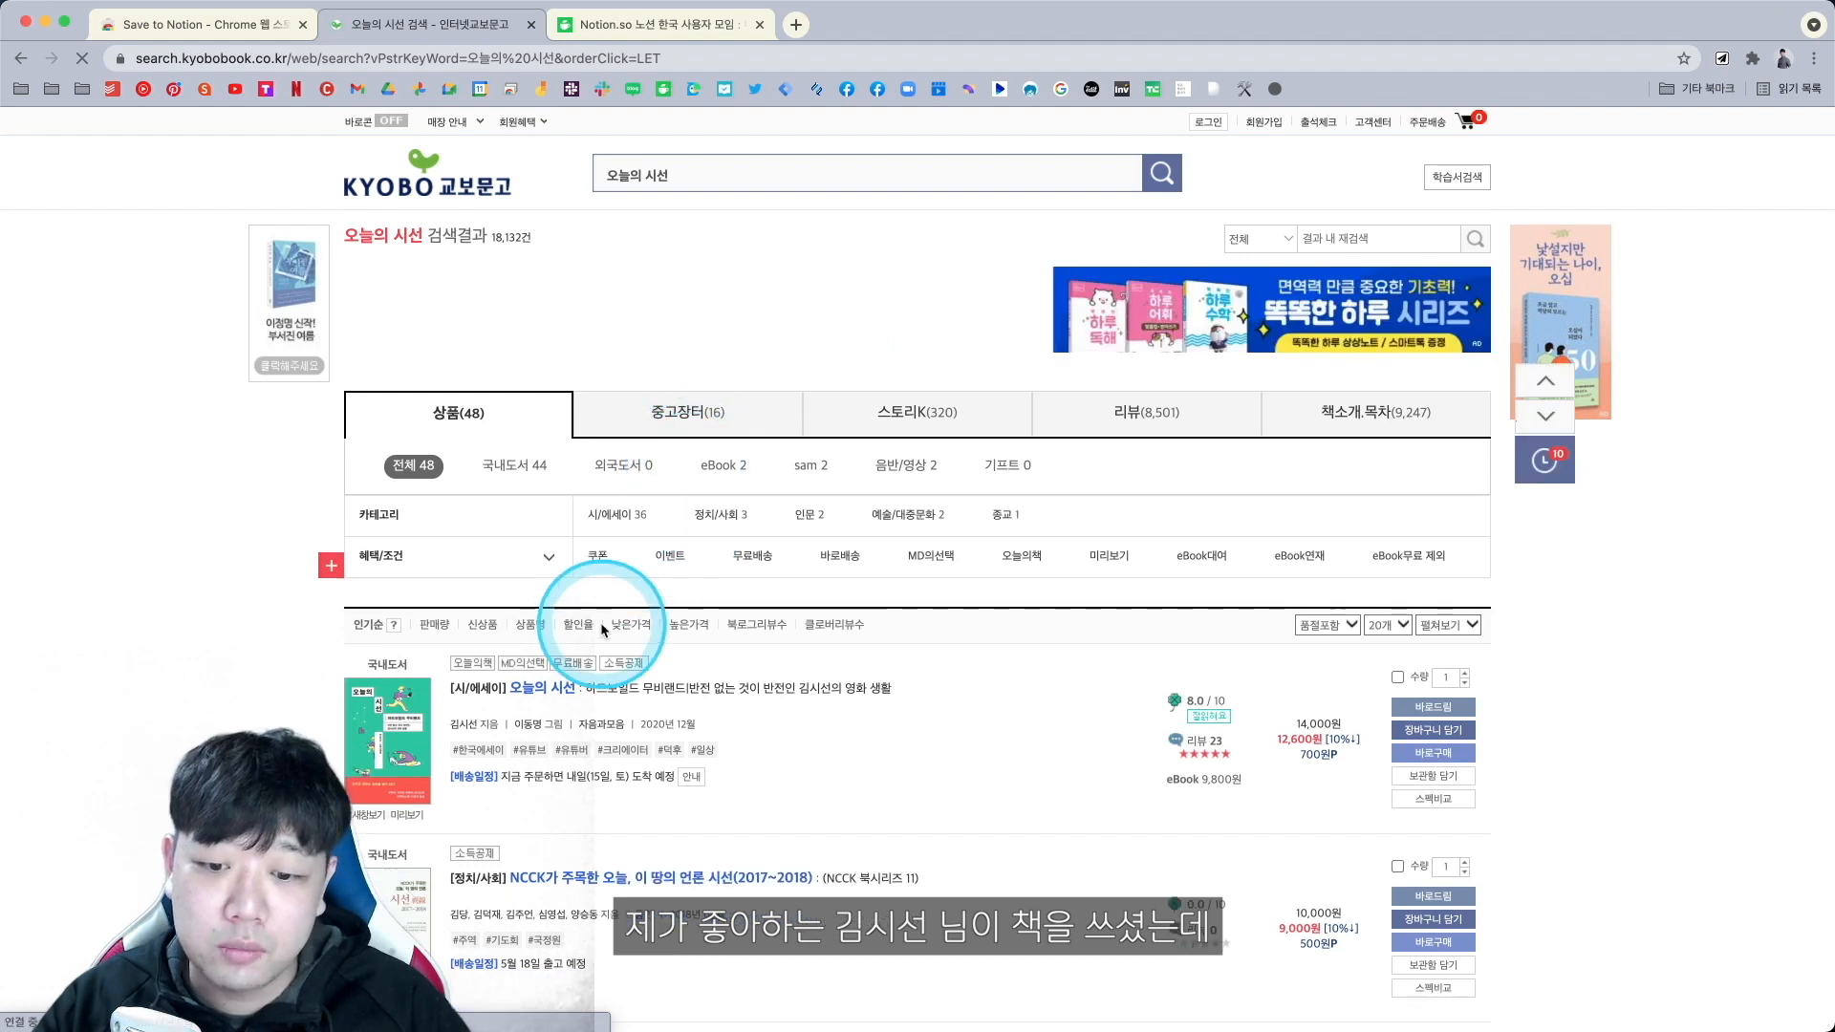
left_click(543, 689)
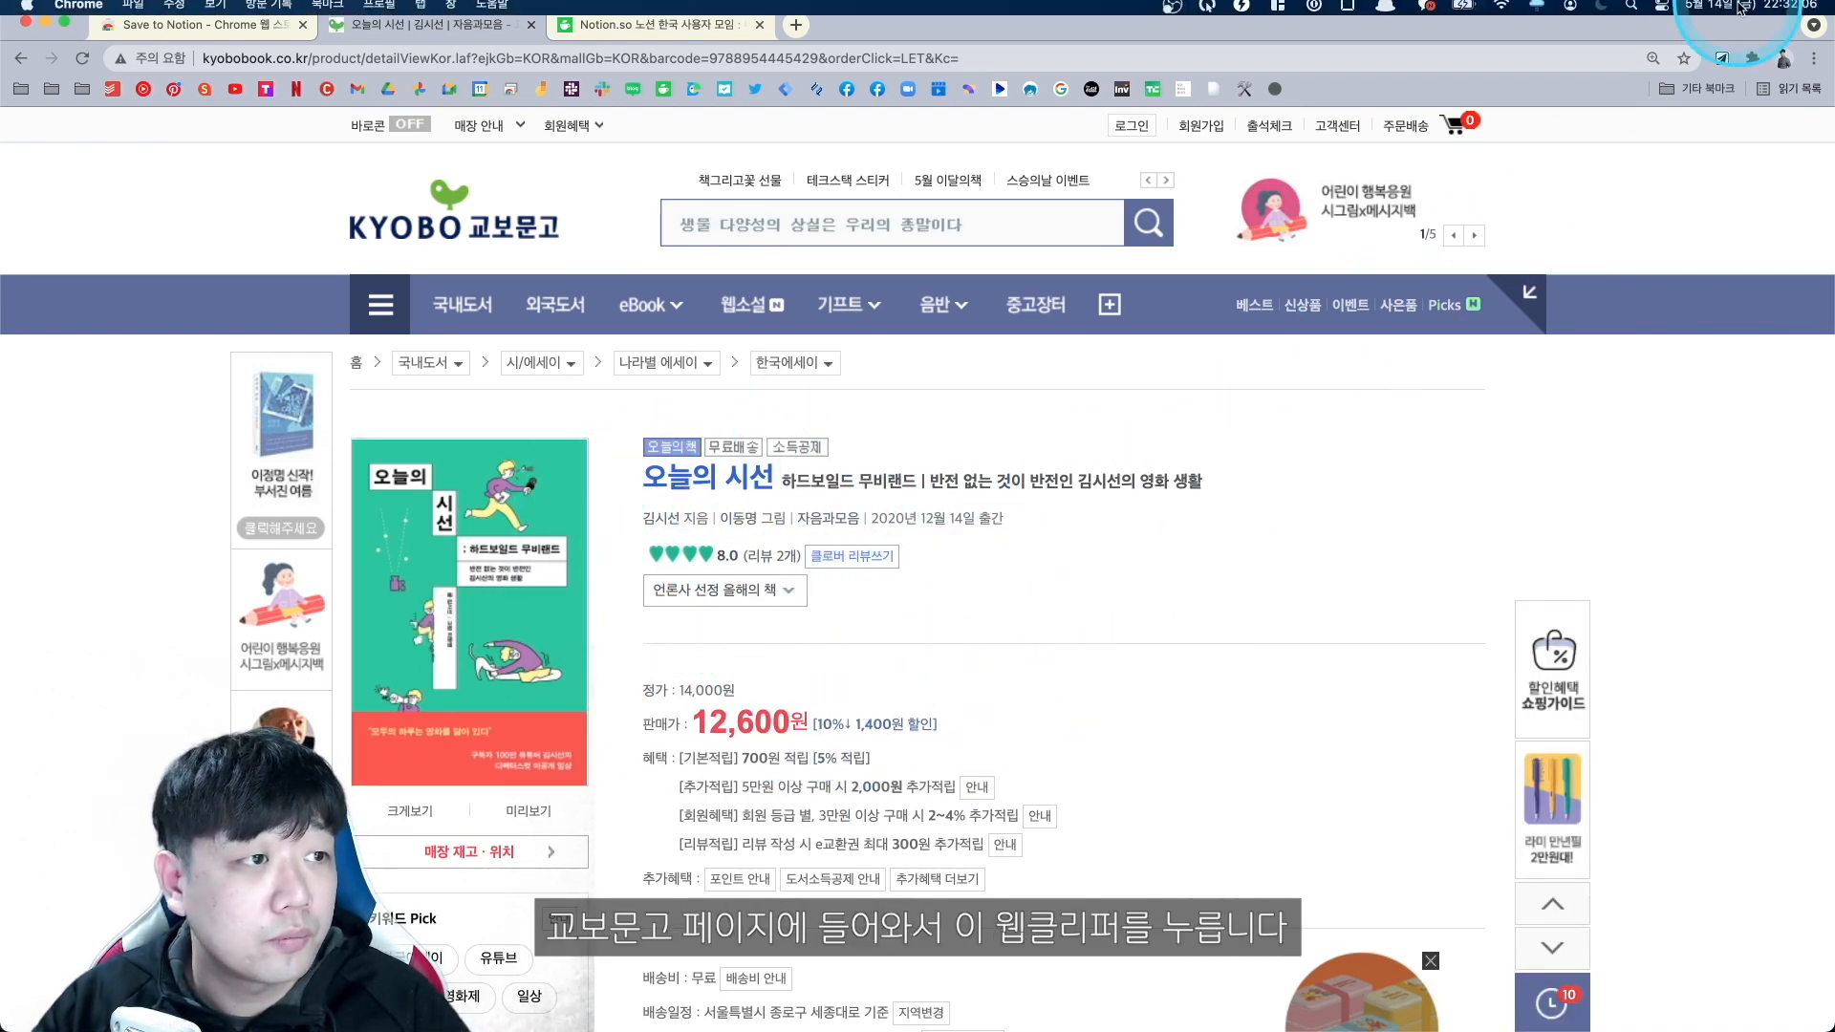
Open the Save to Notion 도서 리스트 form for this book and show the 카테고리 choices.
left_click(1724, 59)
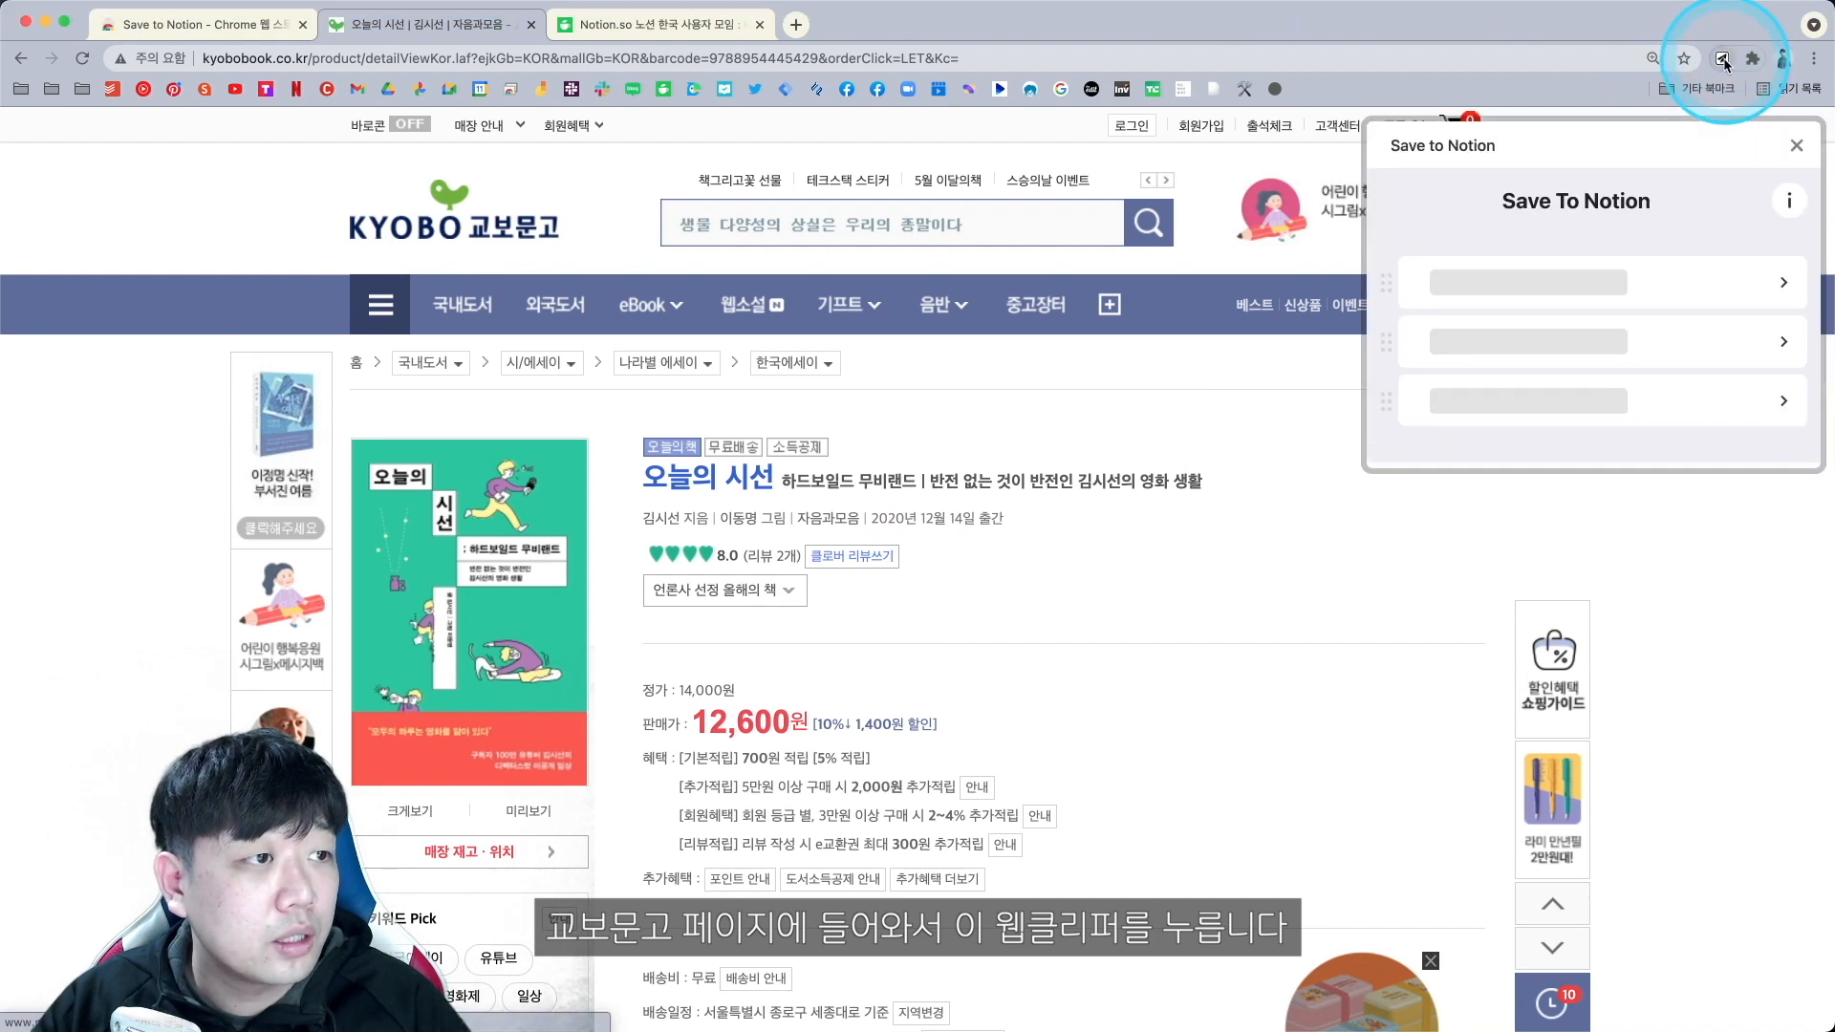
left_click(1520, 419)
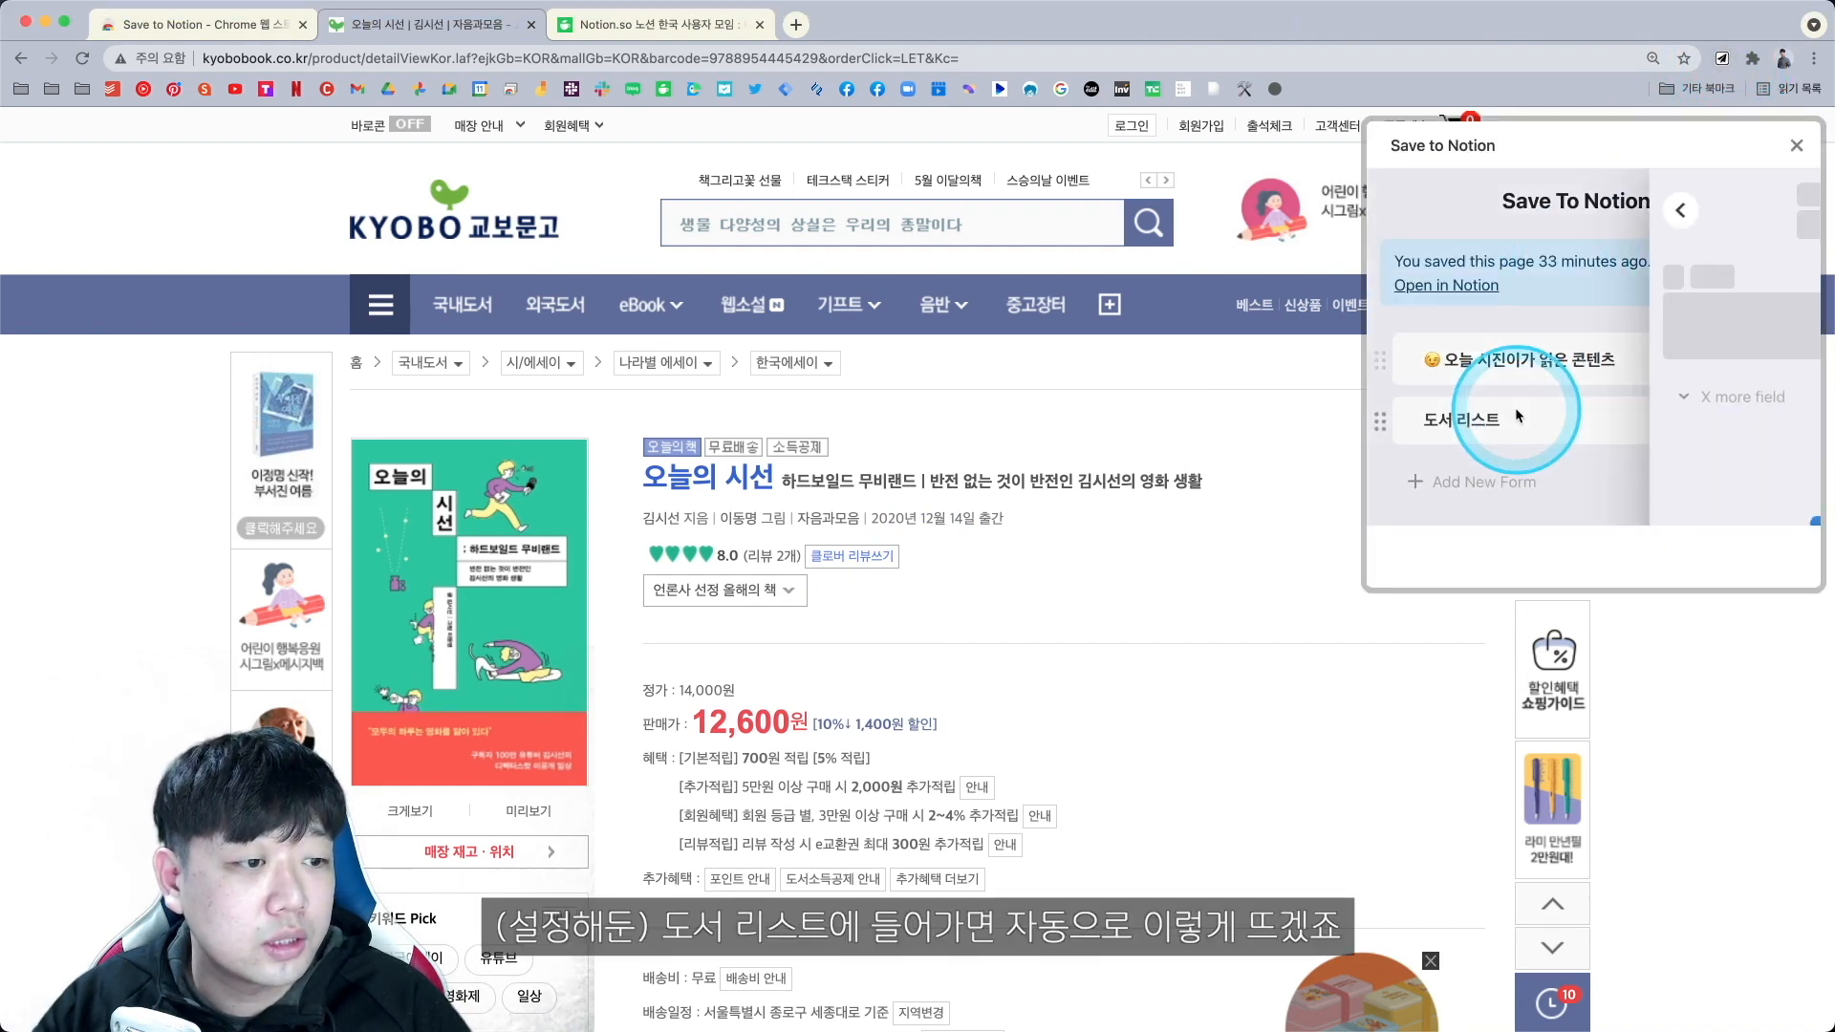
left_click(1488, 608)
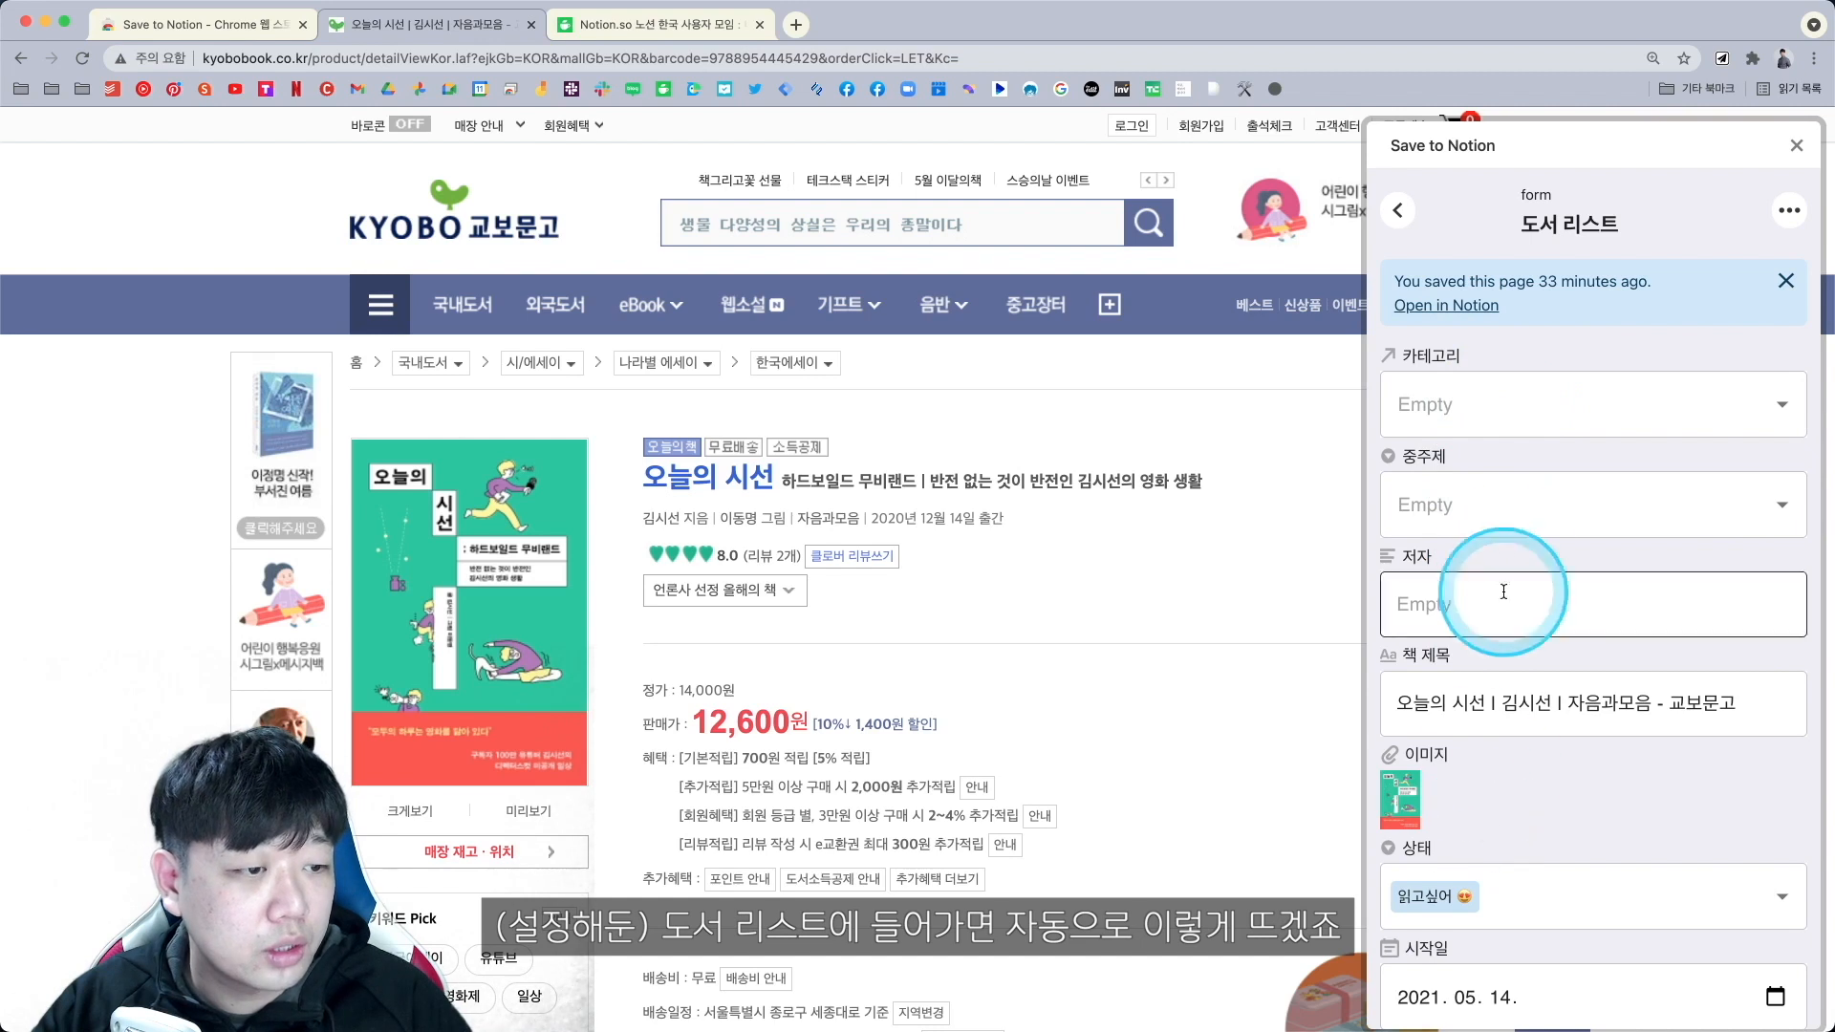
left_click(1499, 363)
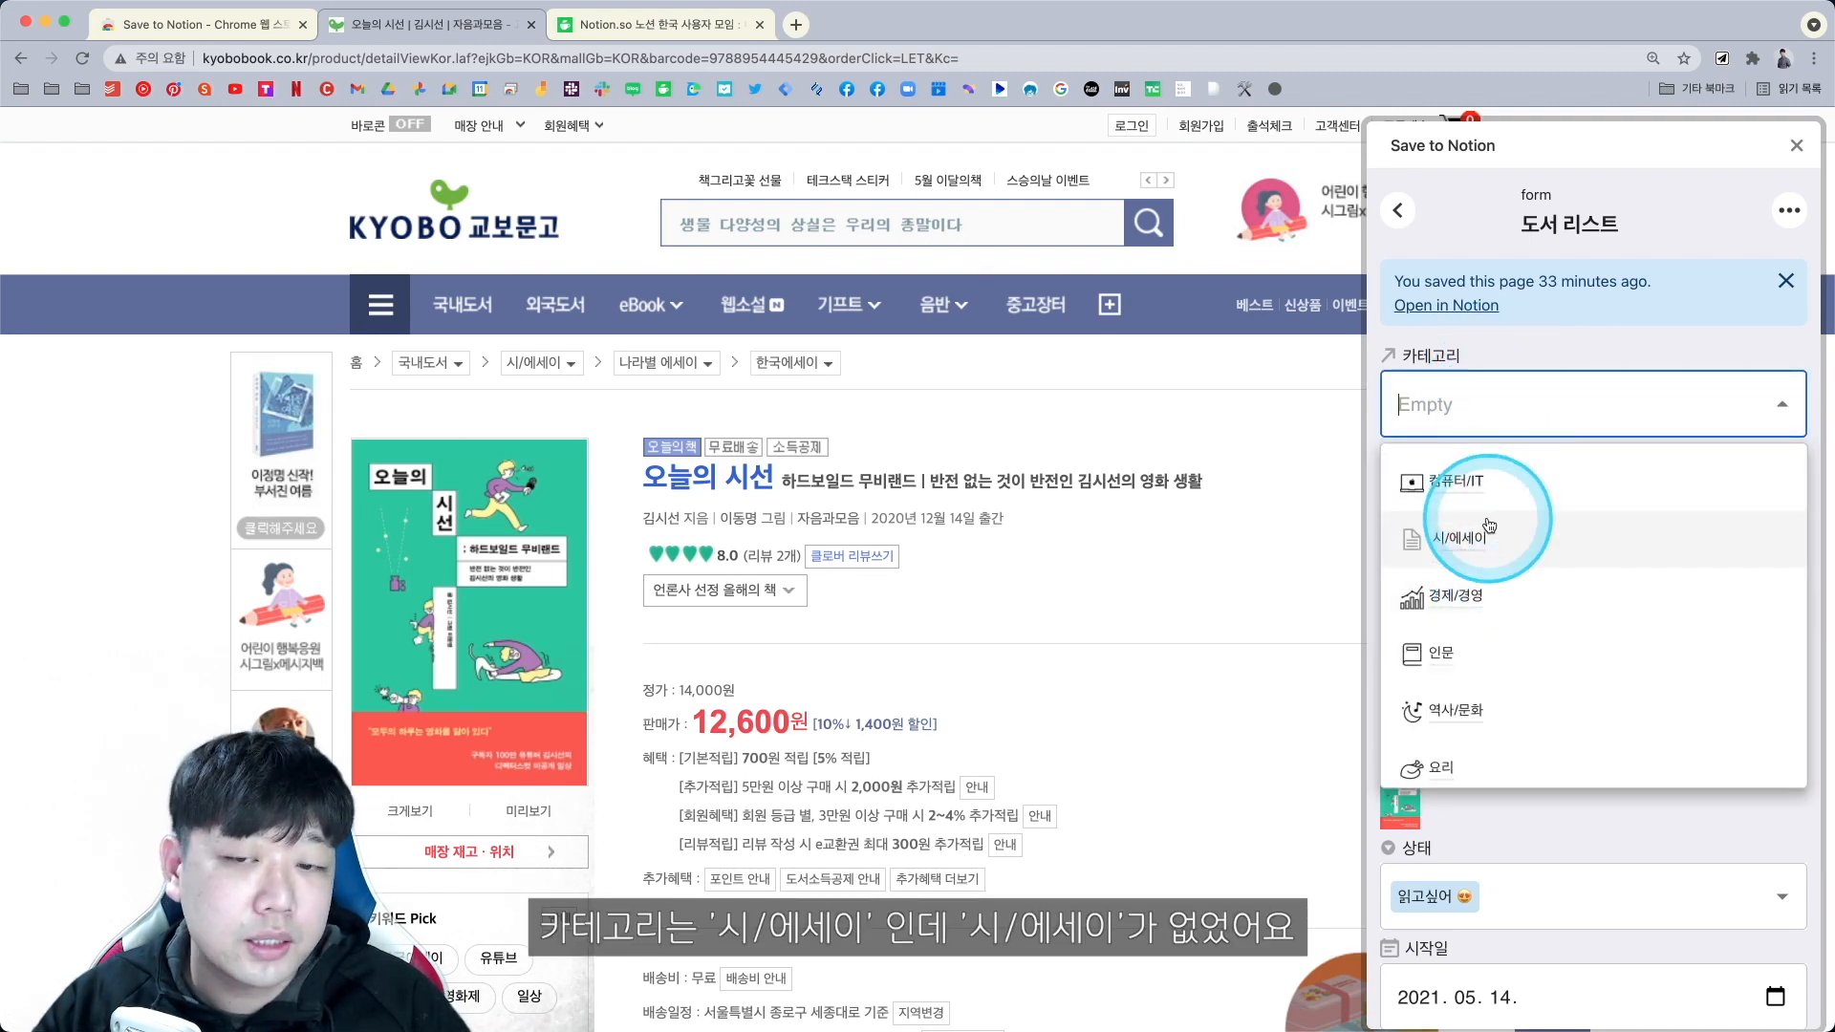
left_click(516, 369)
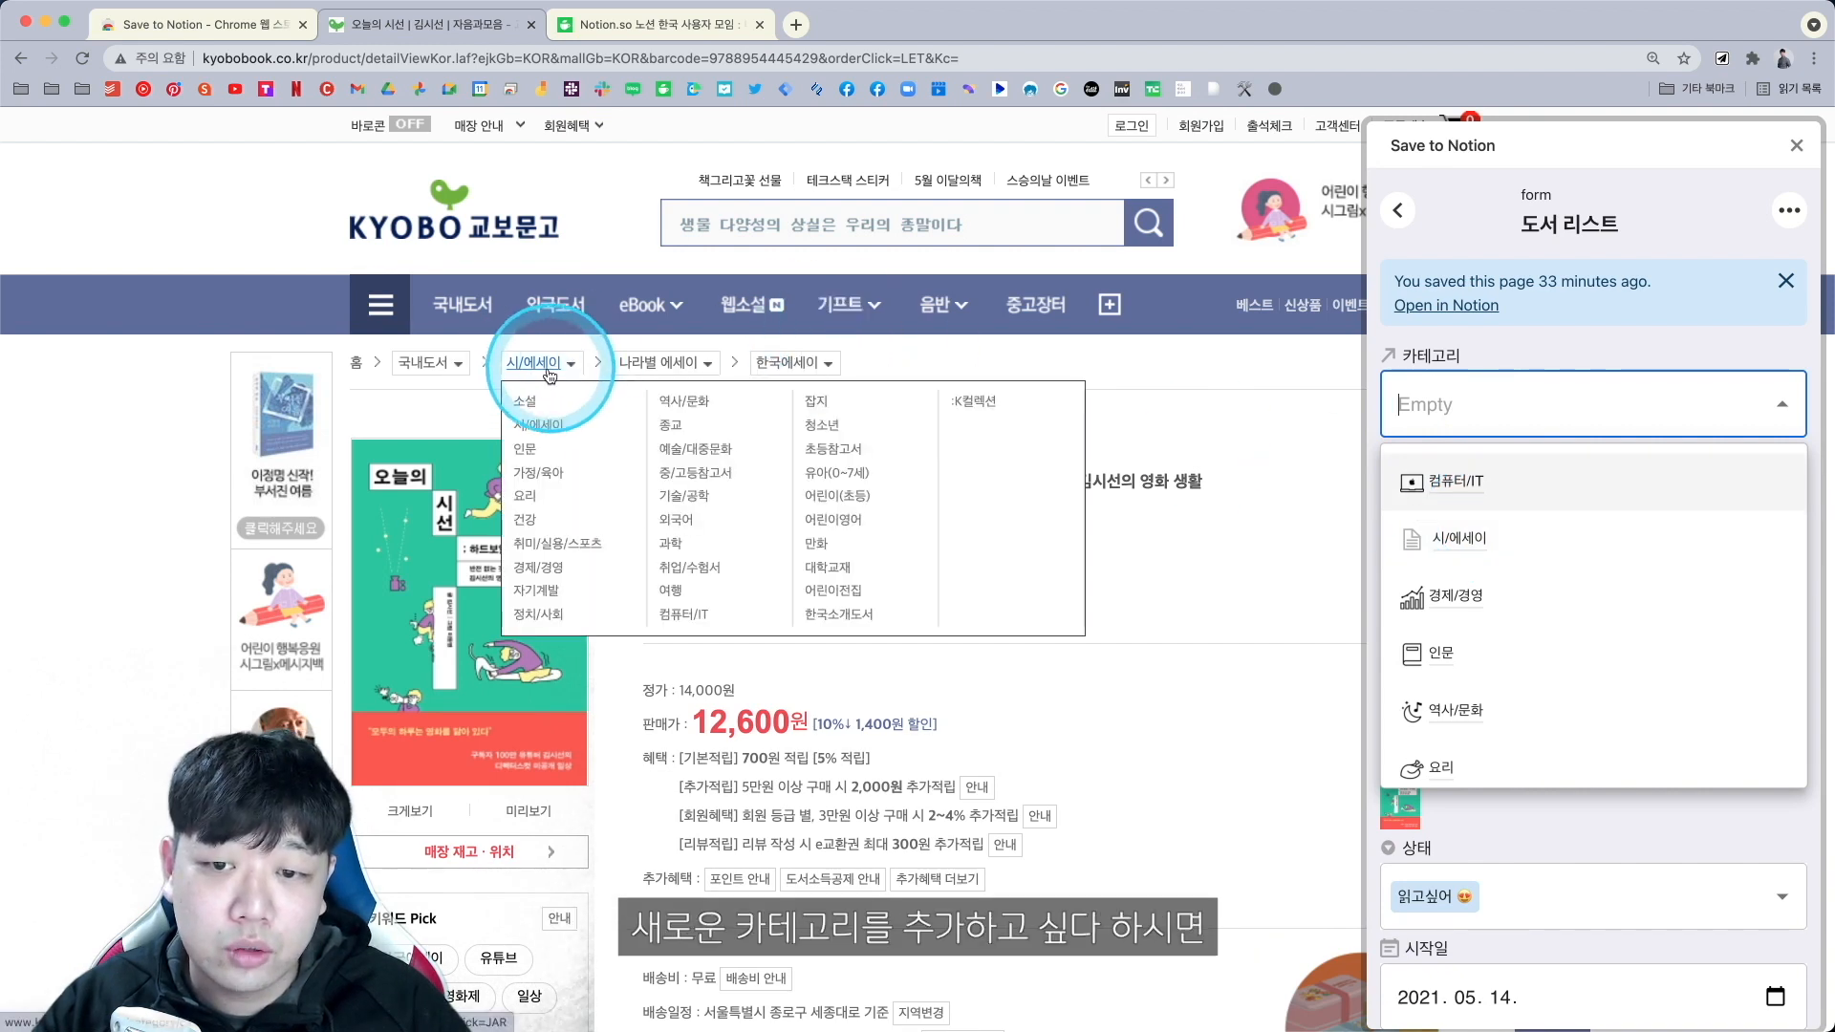
left_click(1472, 413)
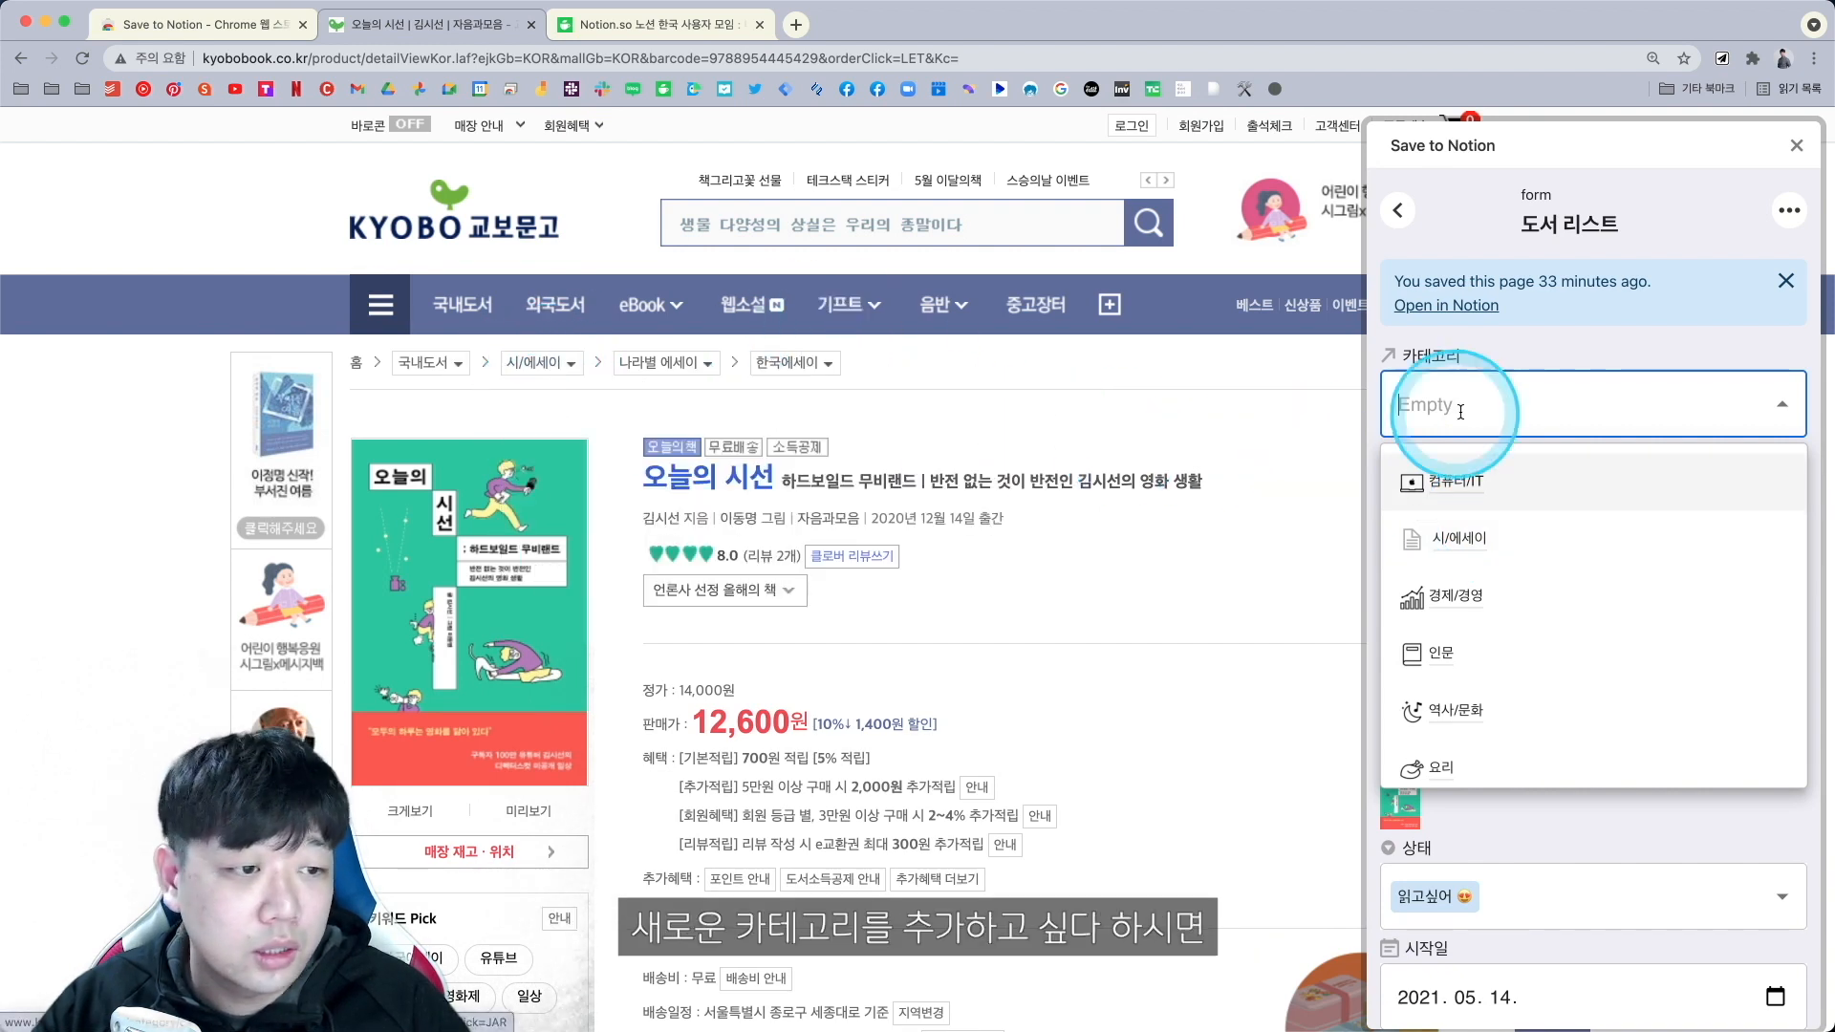
type("소설")
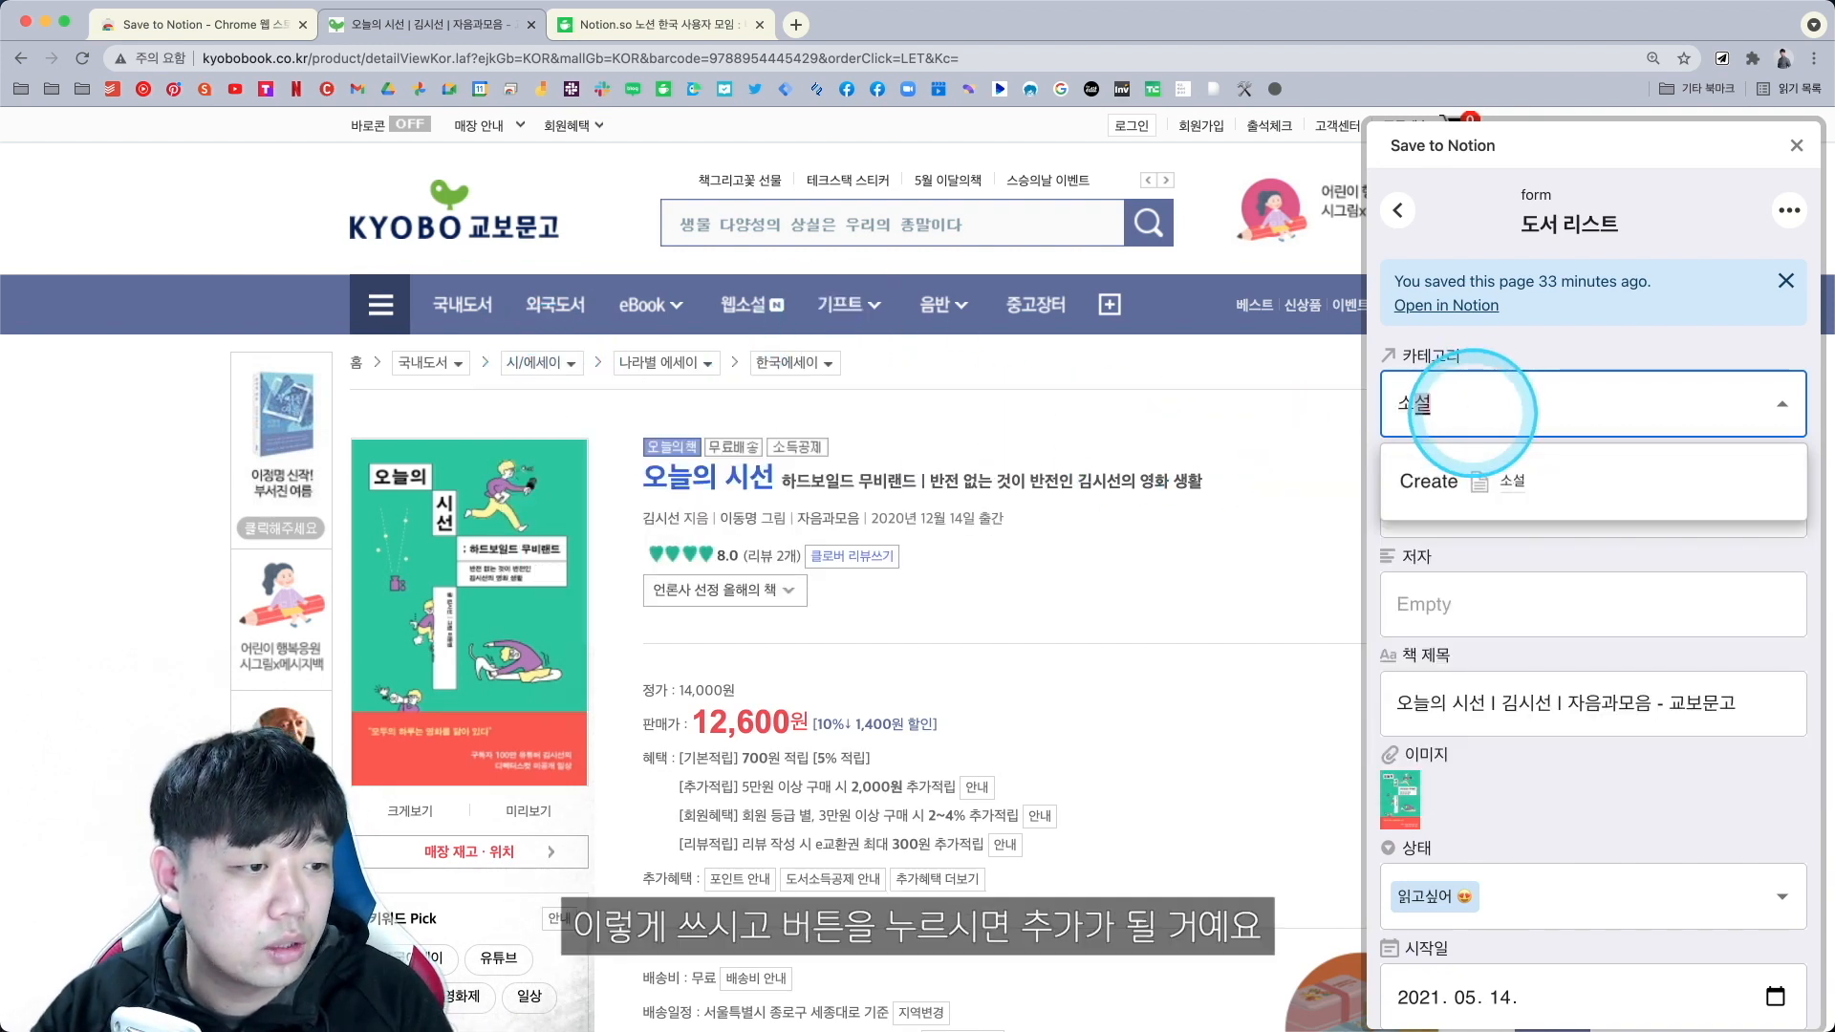
left_click(1592, 506)
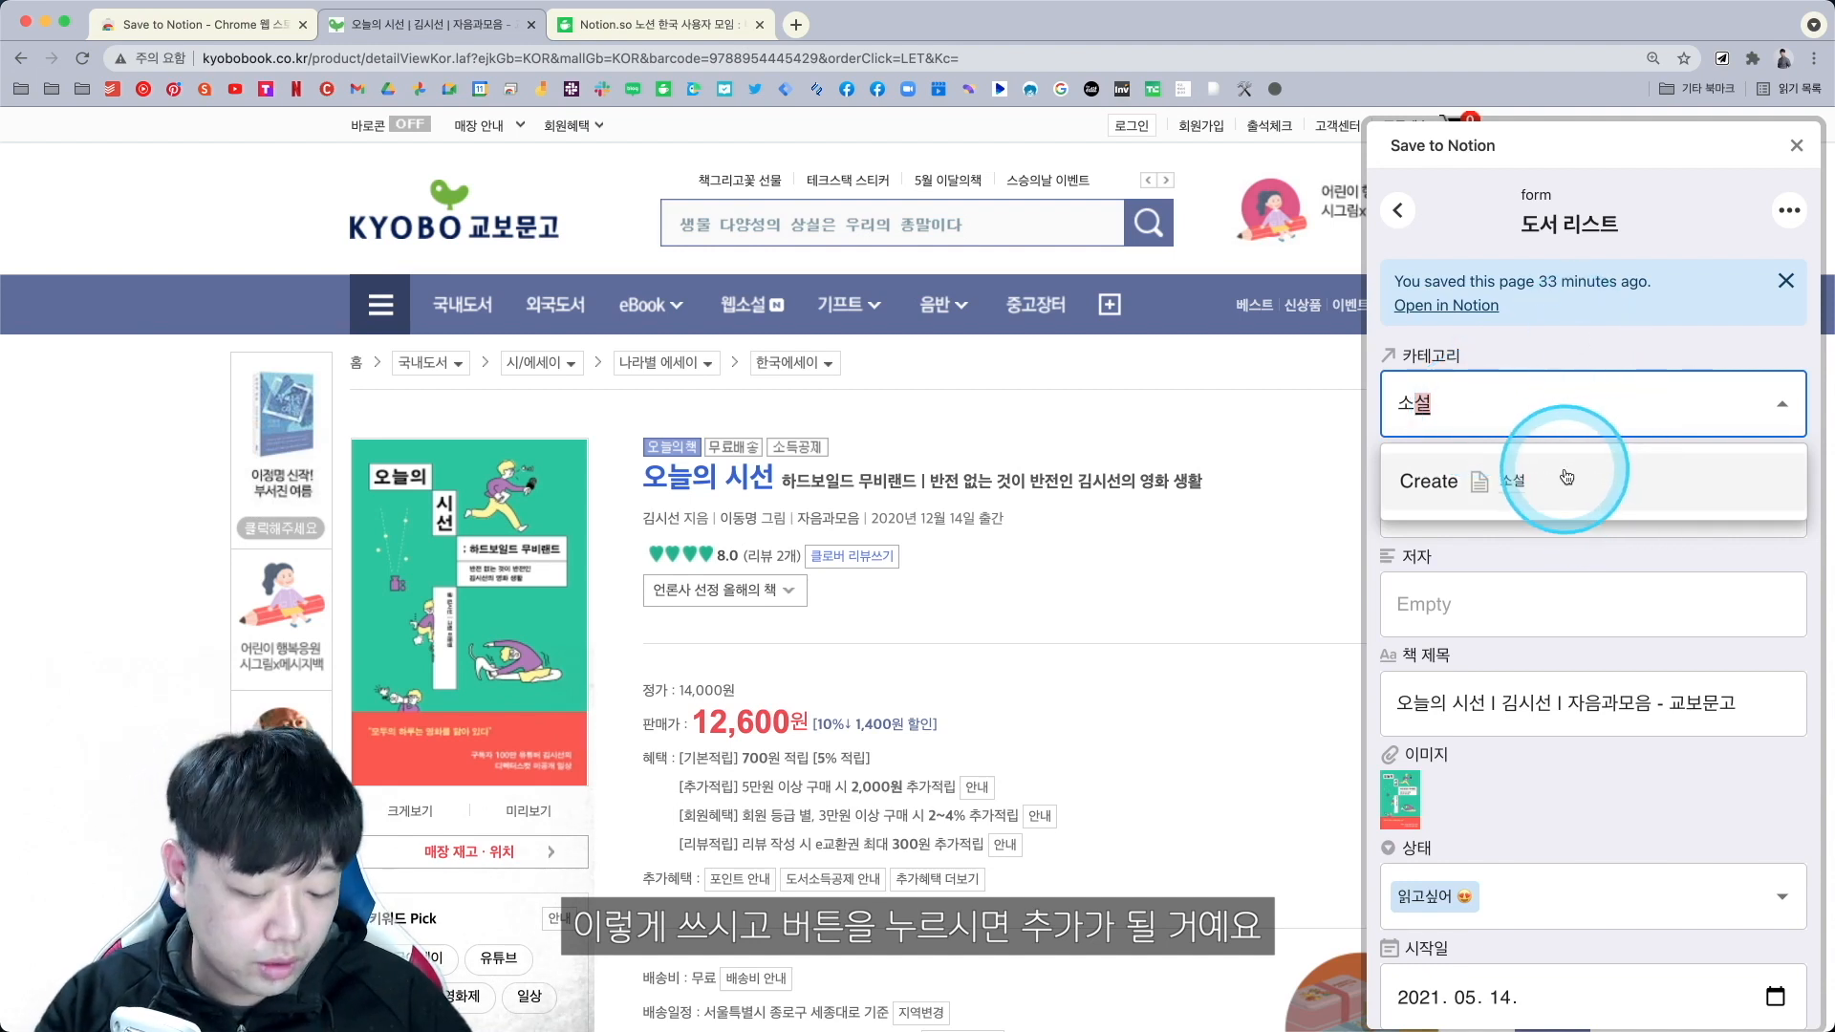
key("BackSpace")
key("BackSpace")
key("BackSpace")
key("BackSpace")
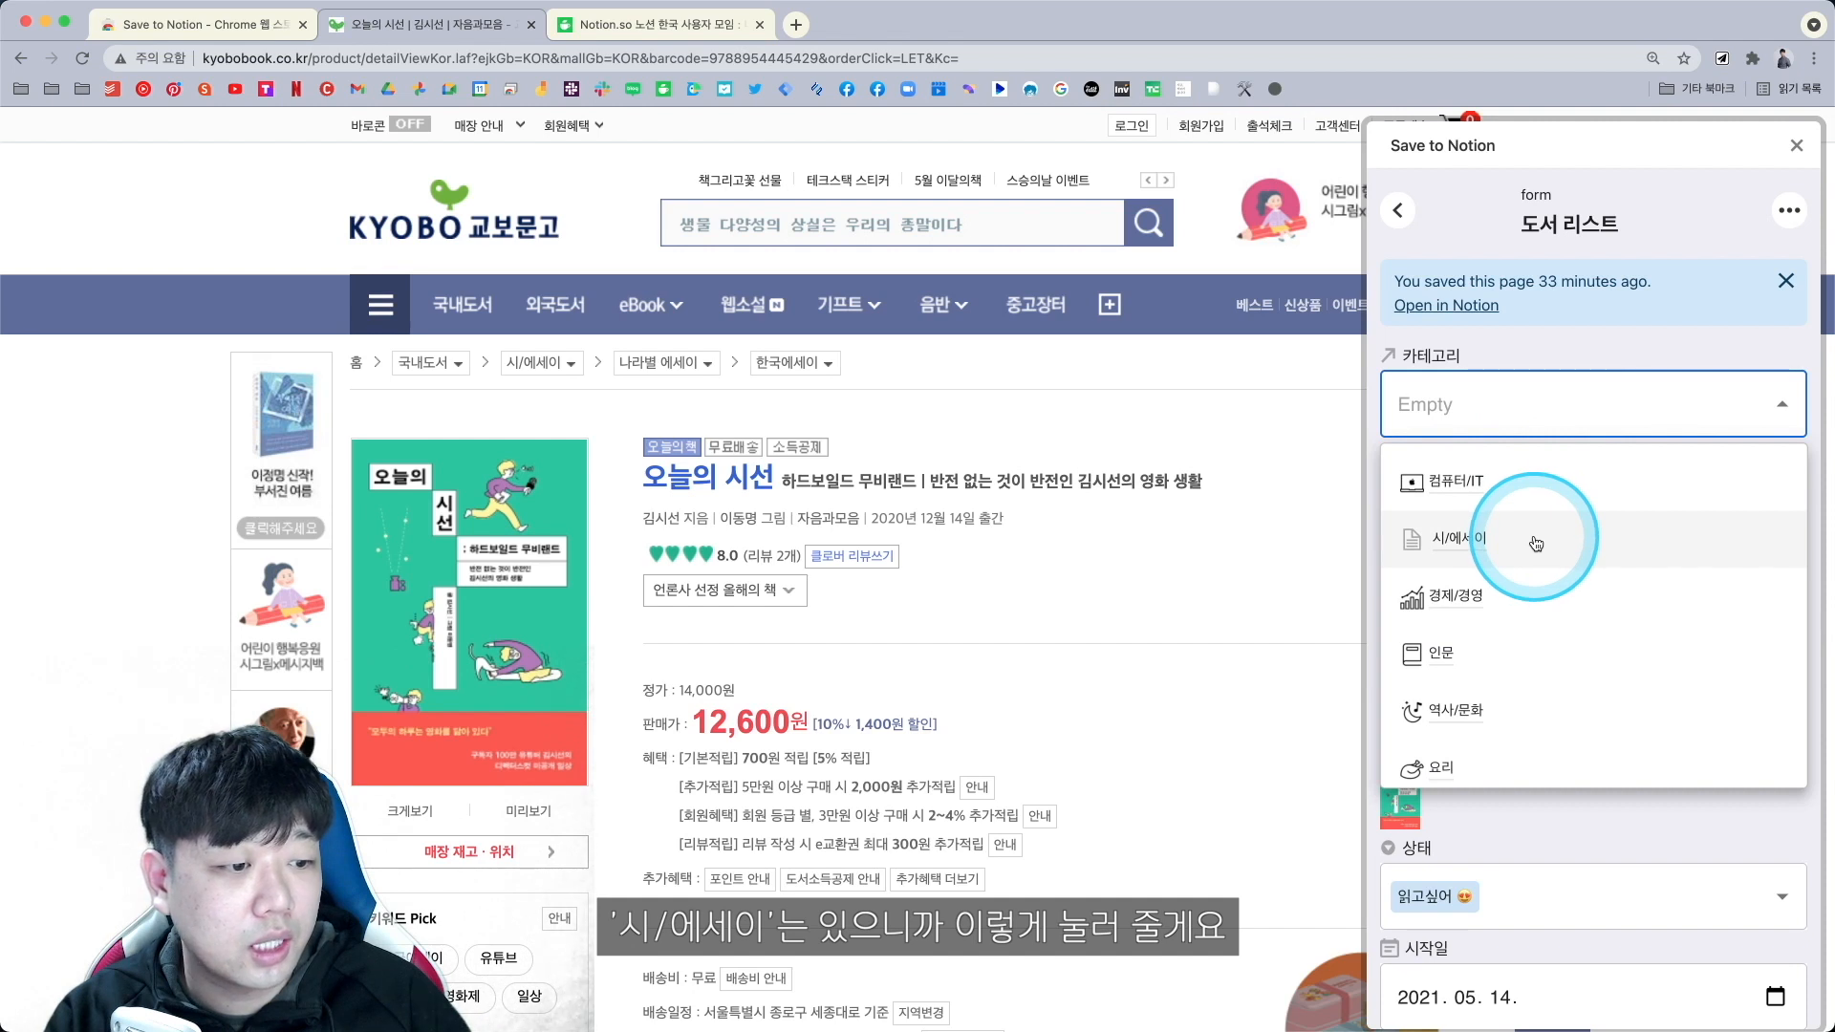
Set 카테고리 to 시/에세이 and 중주제 to 나라별 에세이 in the form.
left_click(1557, 347)
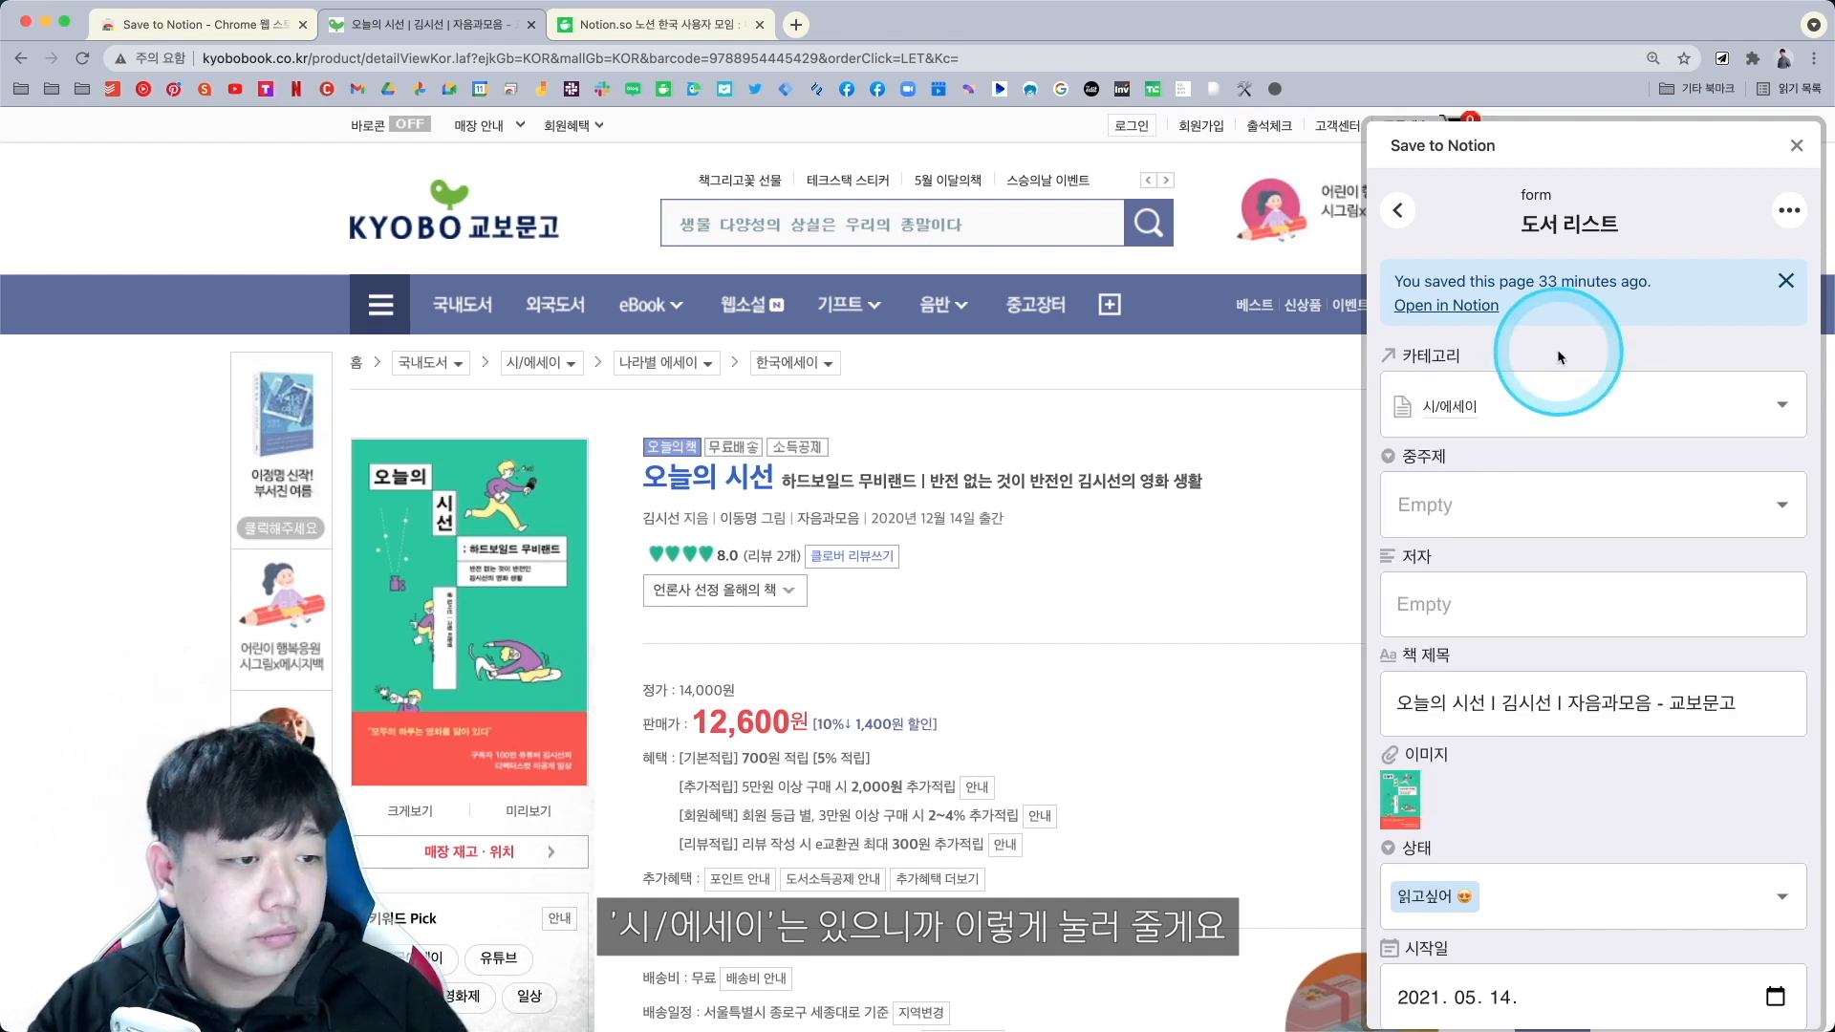
left_click(1453, 501)
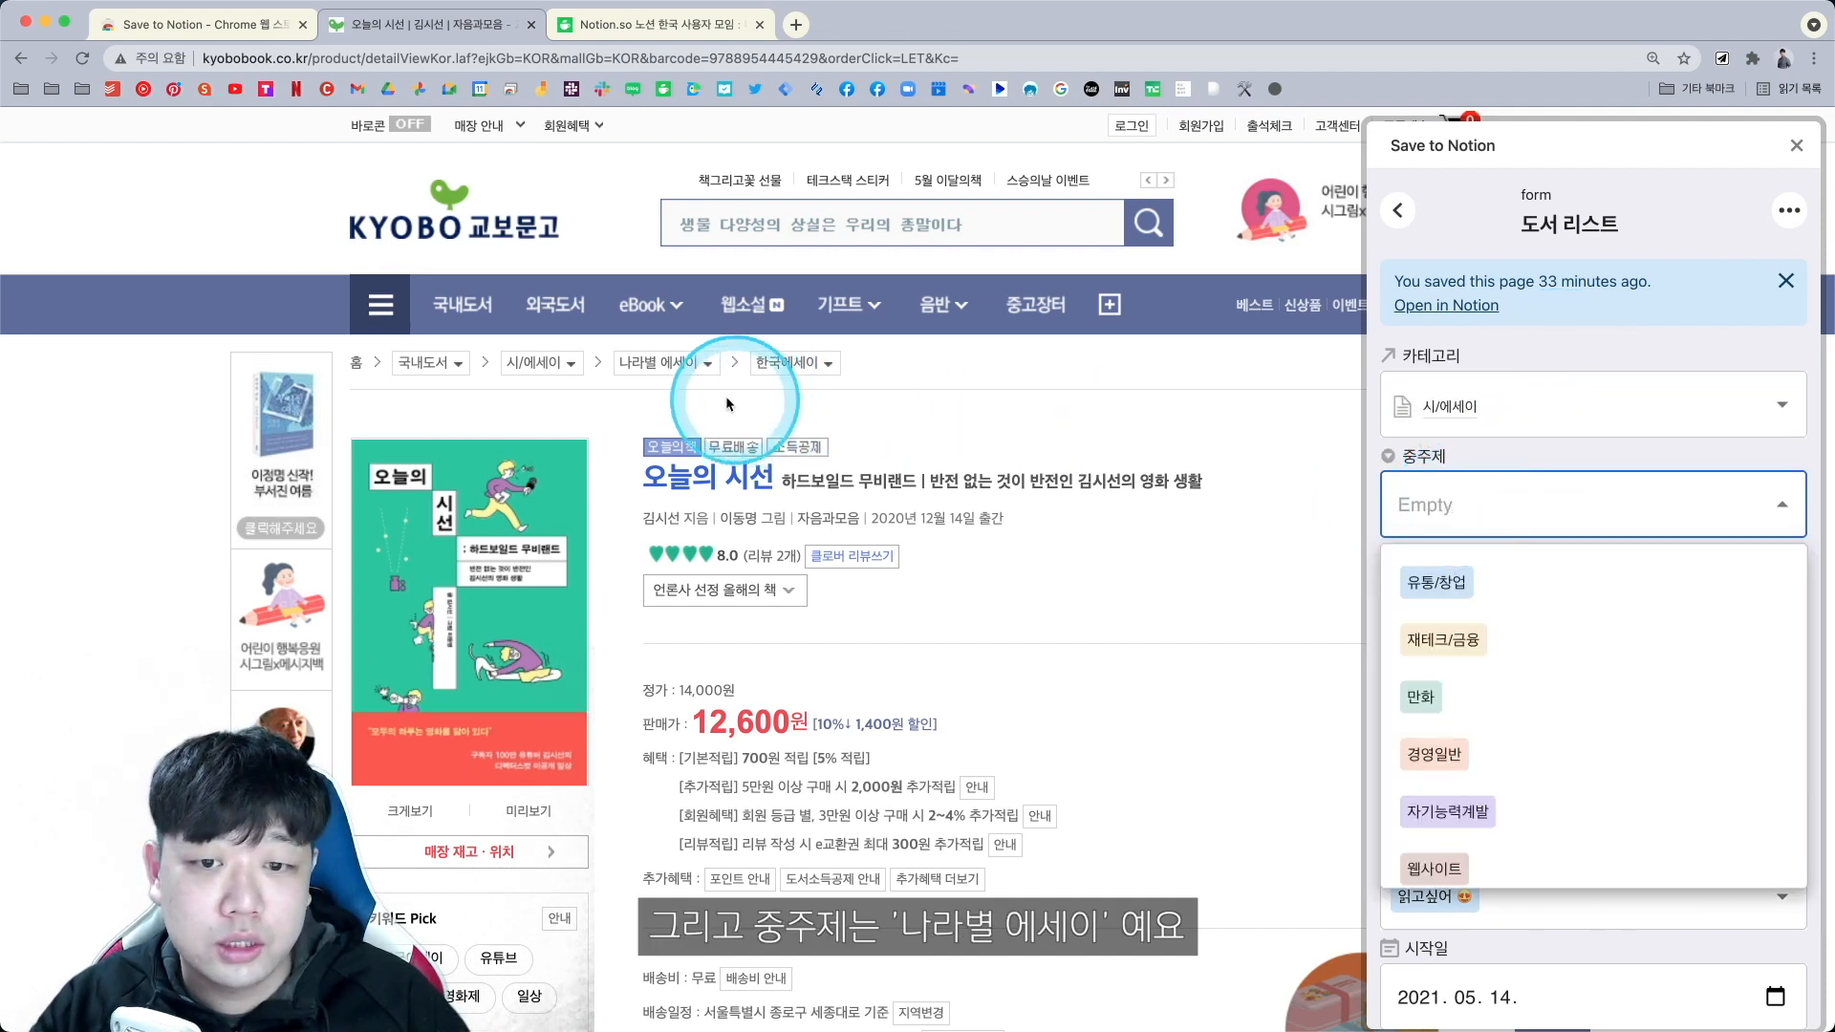
scroll(1442, 684, "down", 10)
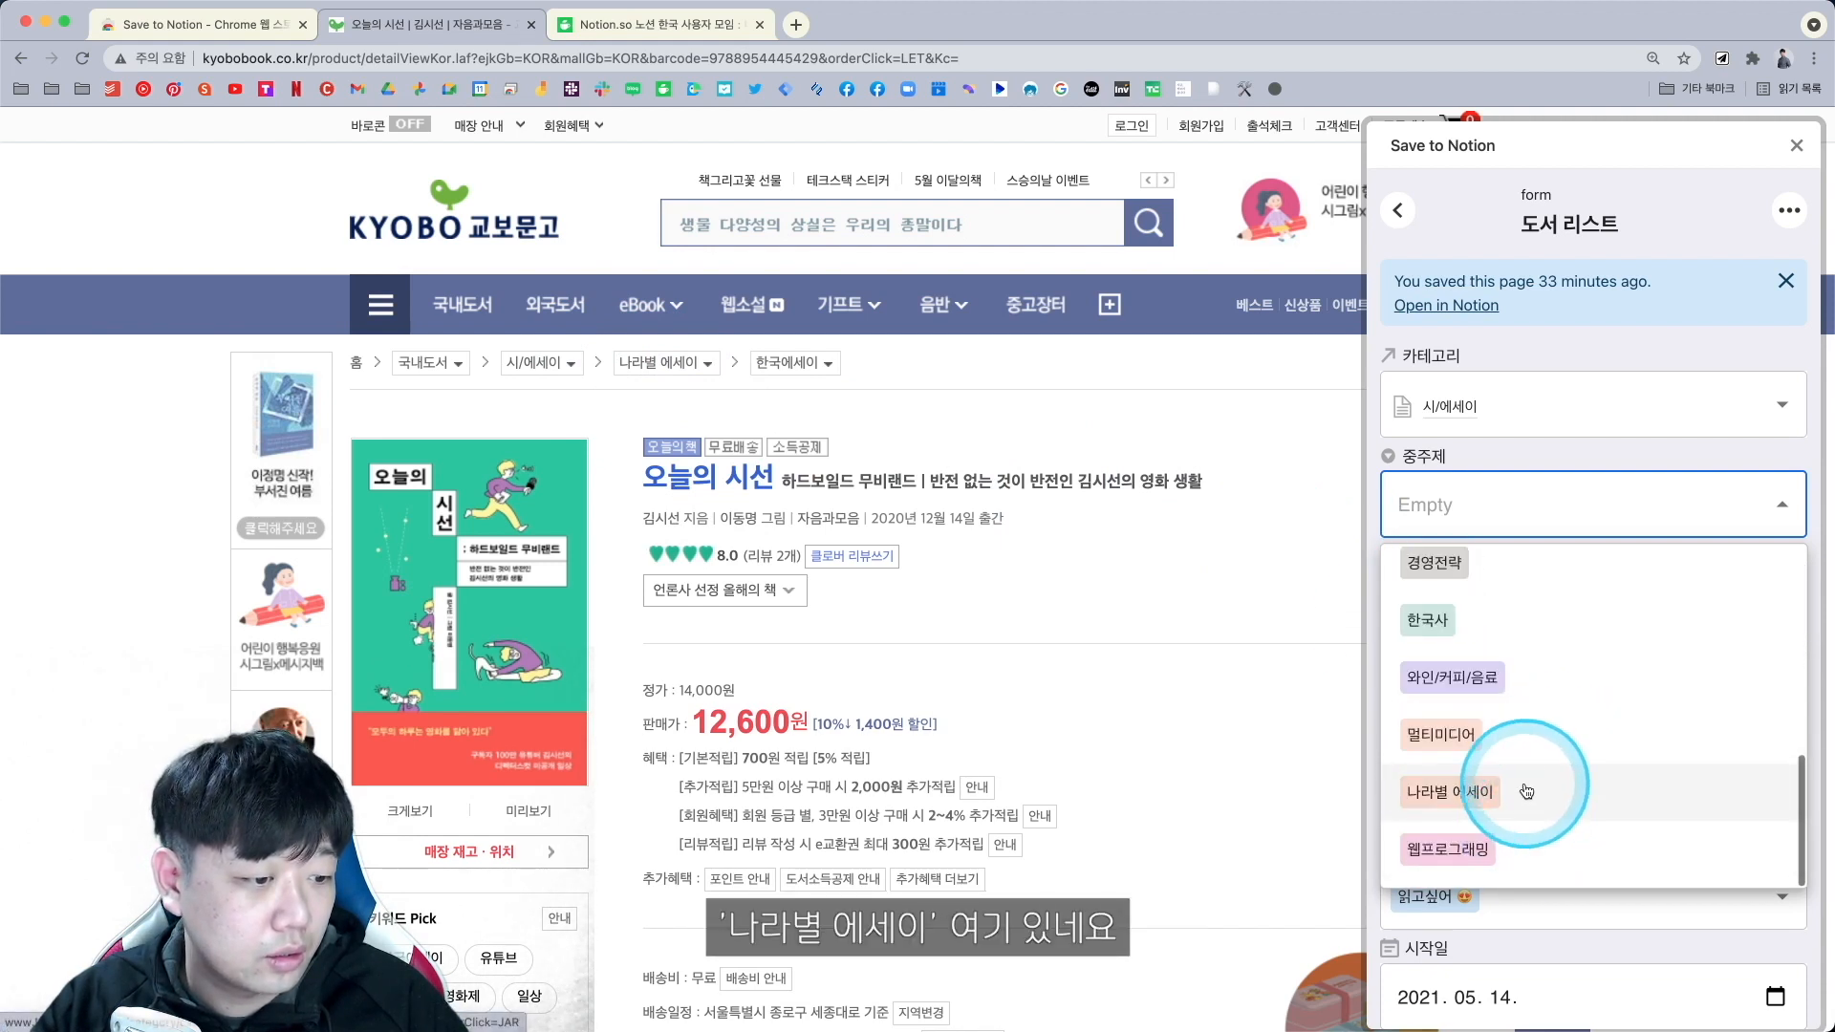
left_click(1530, 786)
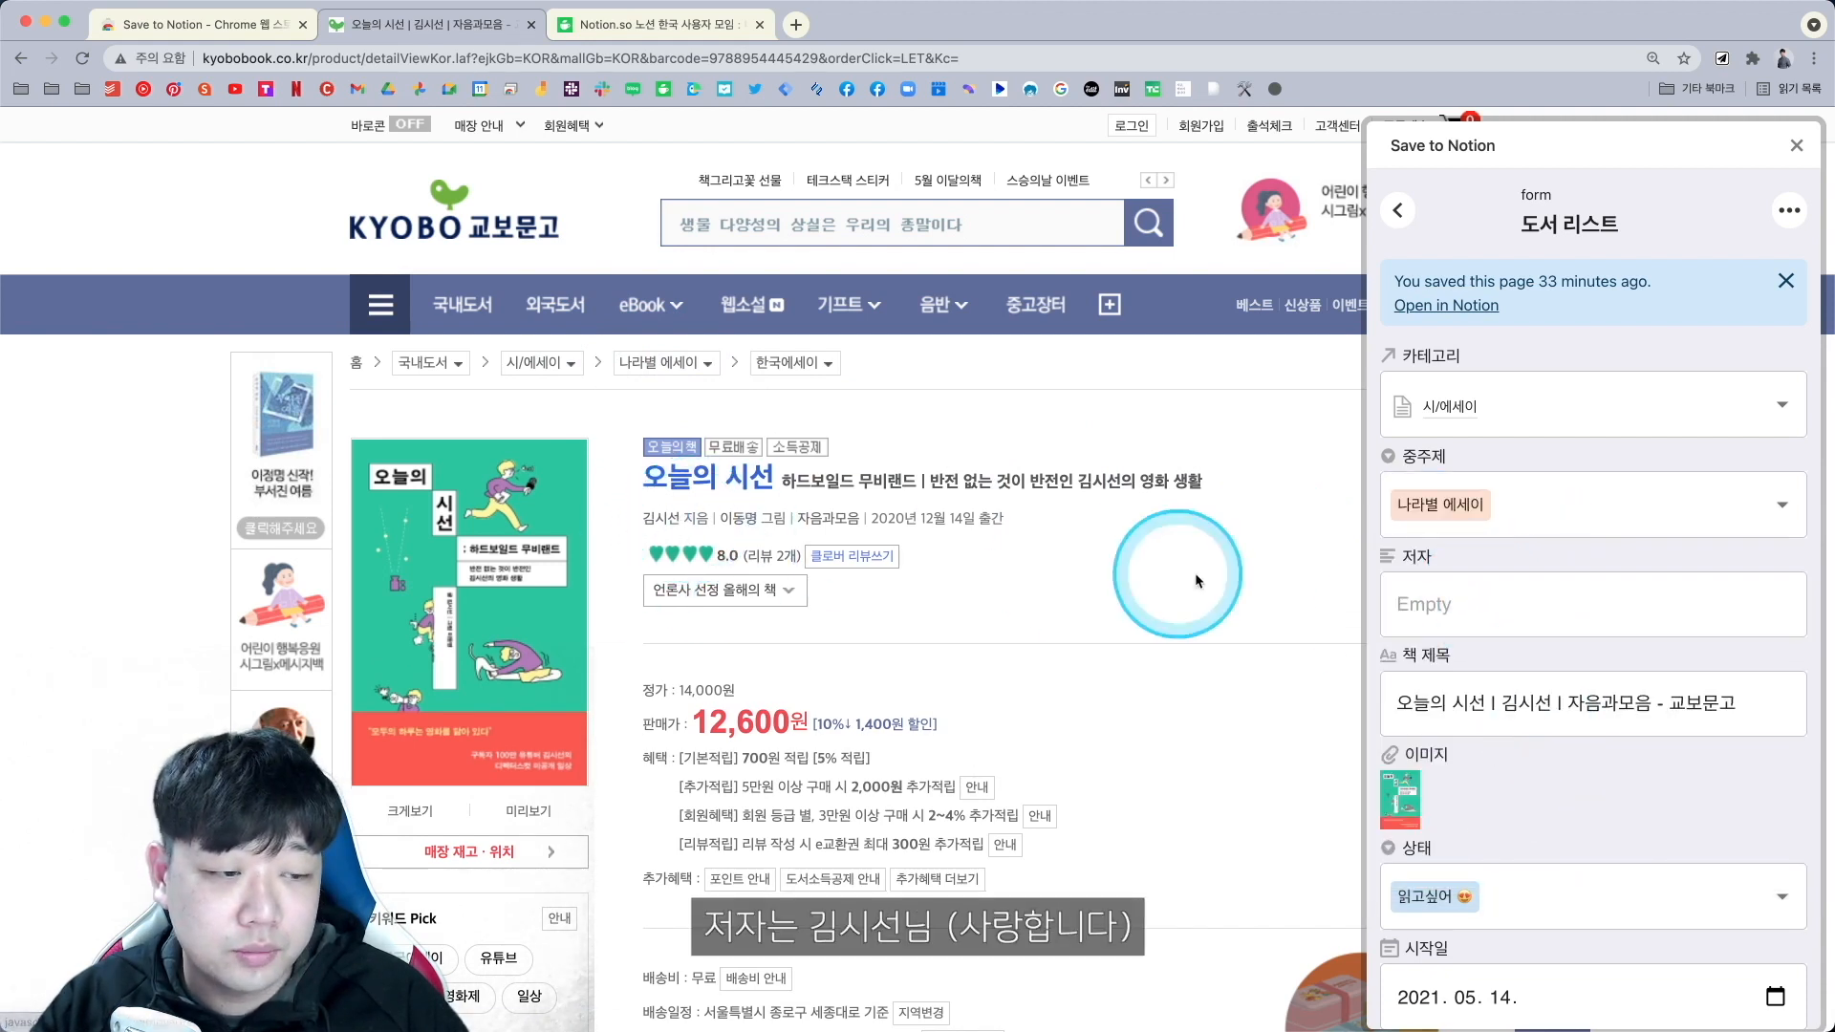
Enter the author's name in 저자 and shorten 책 제목 to 오늘의 시선.
left_click(1443, 589)
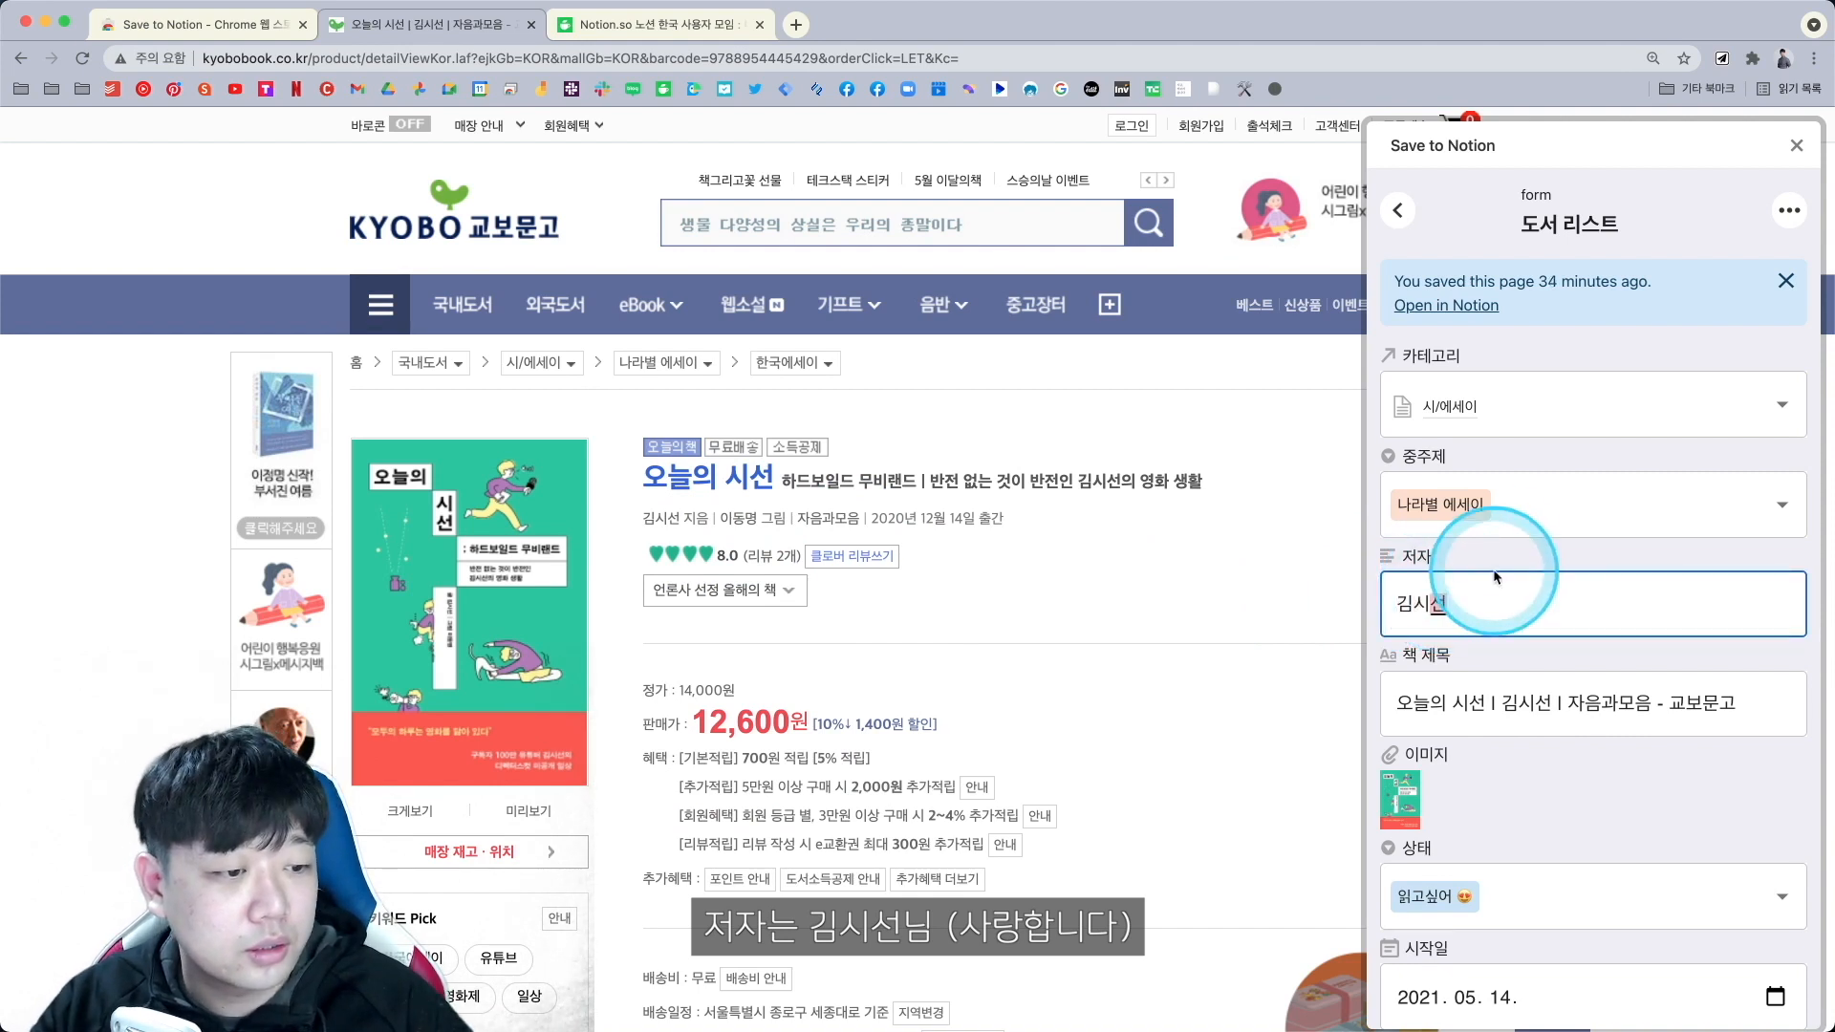
type("김시선")
left_click(1489, 667)
key("BackSpace")
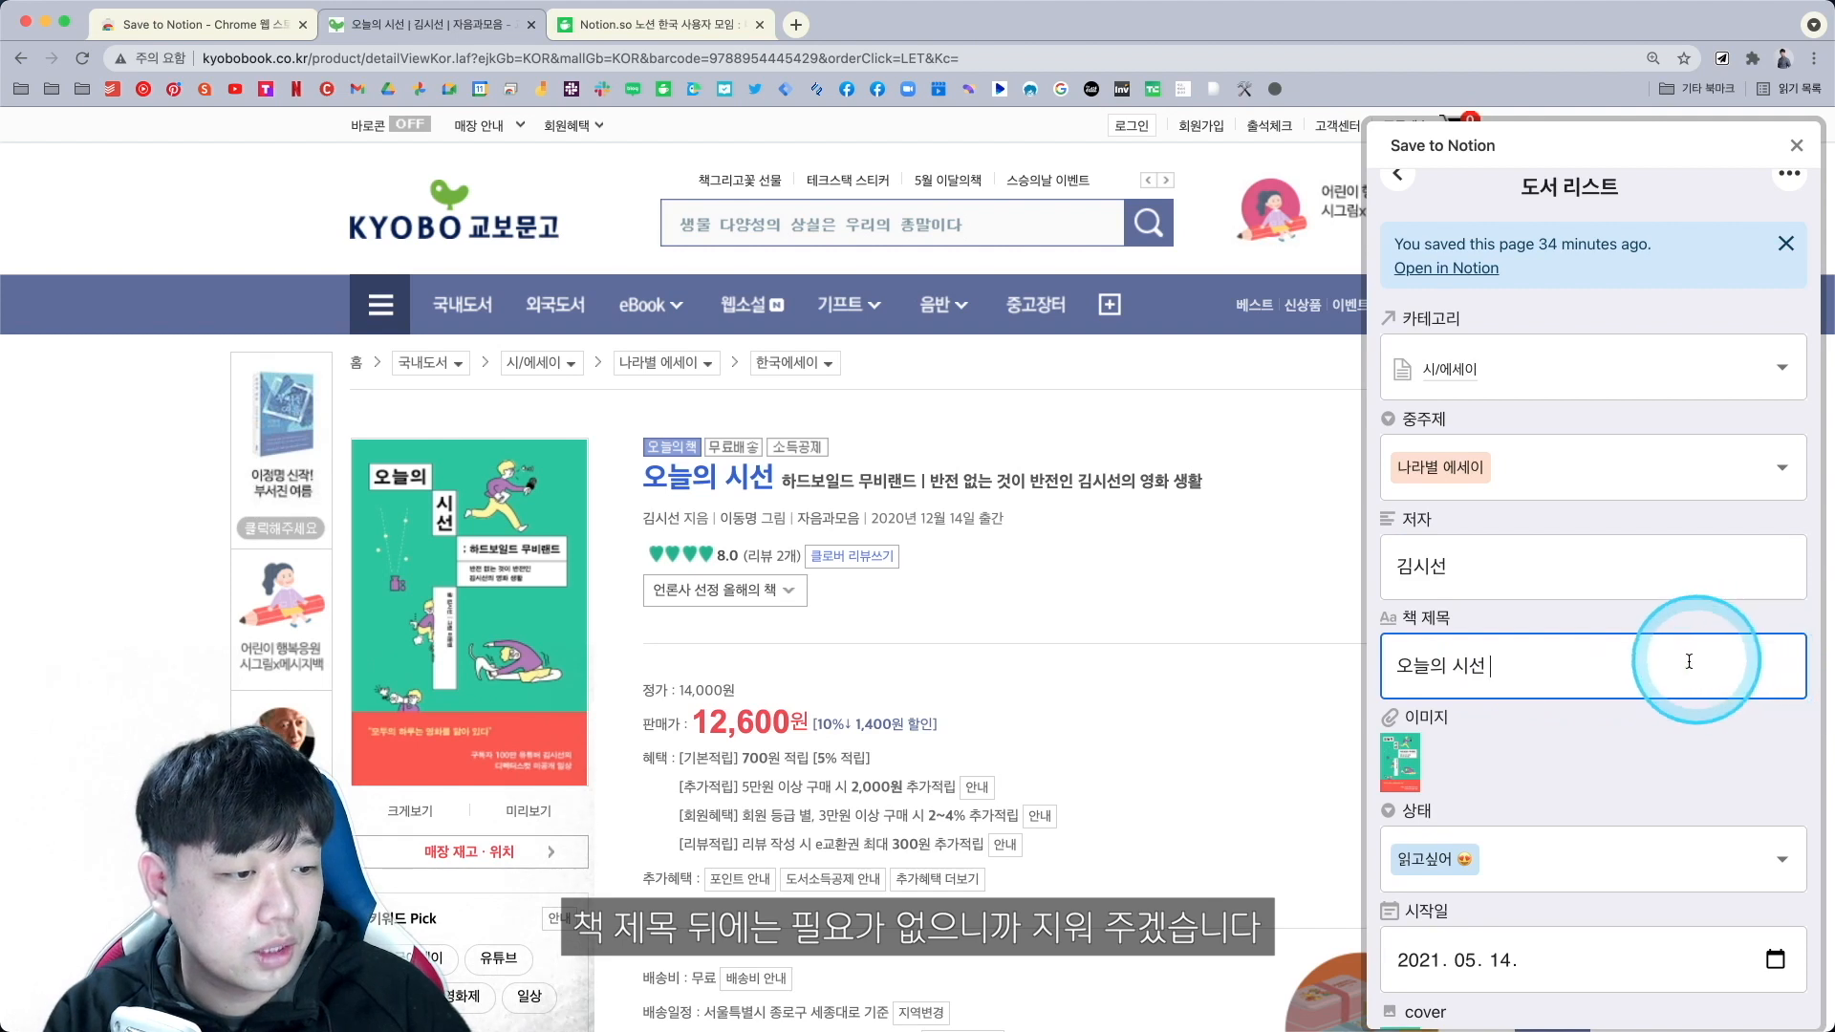
Check the image, 상태, 시작일 and cover fields, and add the book as a new page.
scroll(1654, 688, "down", 3)
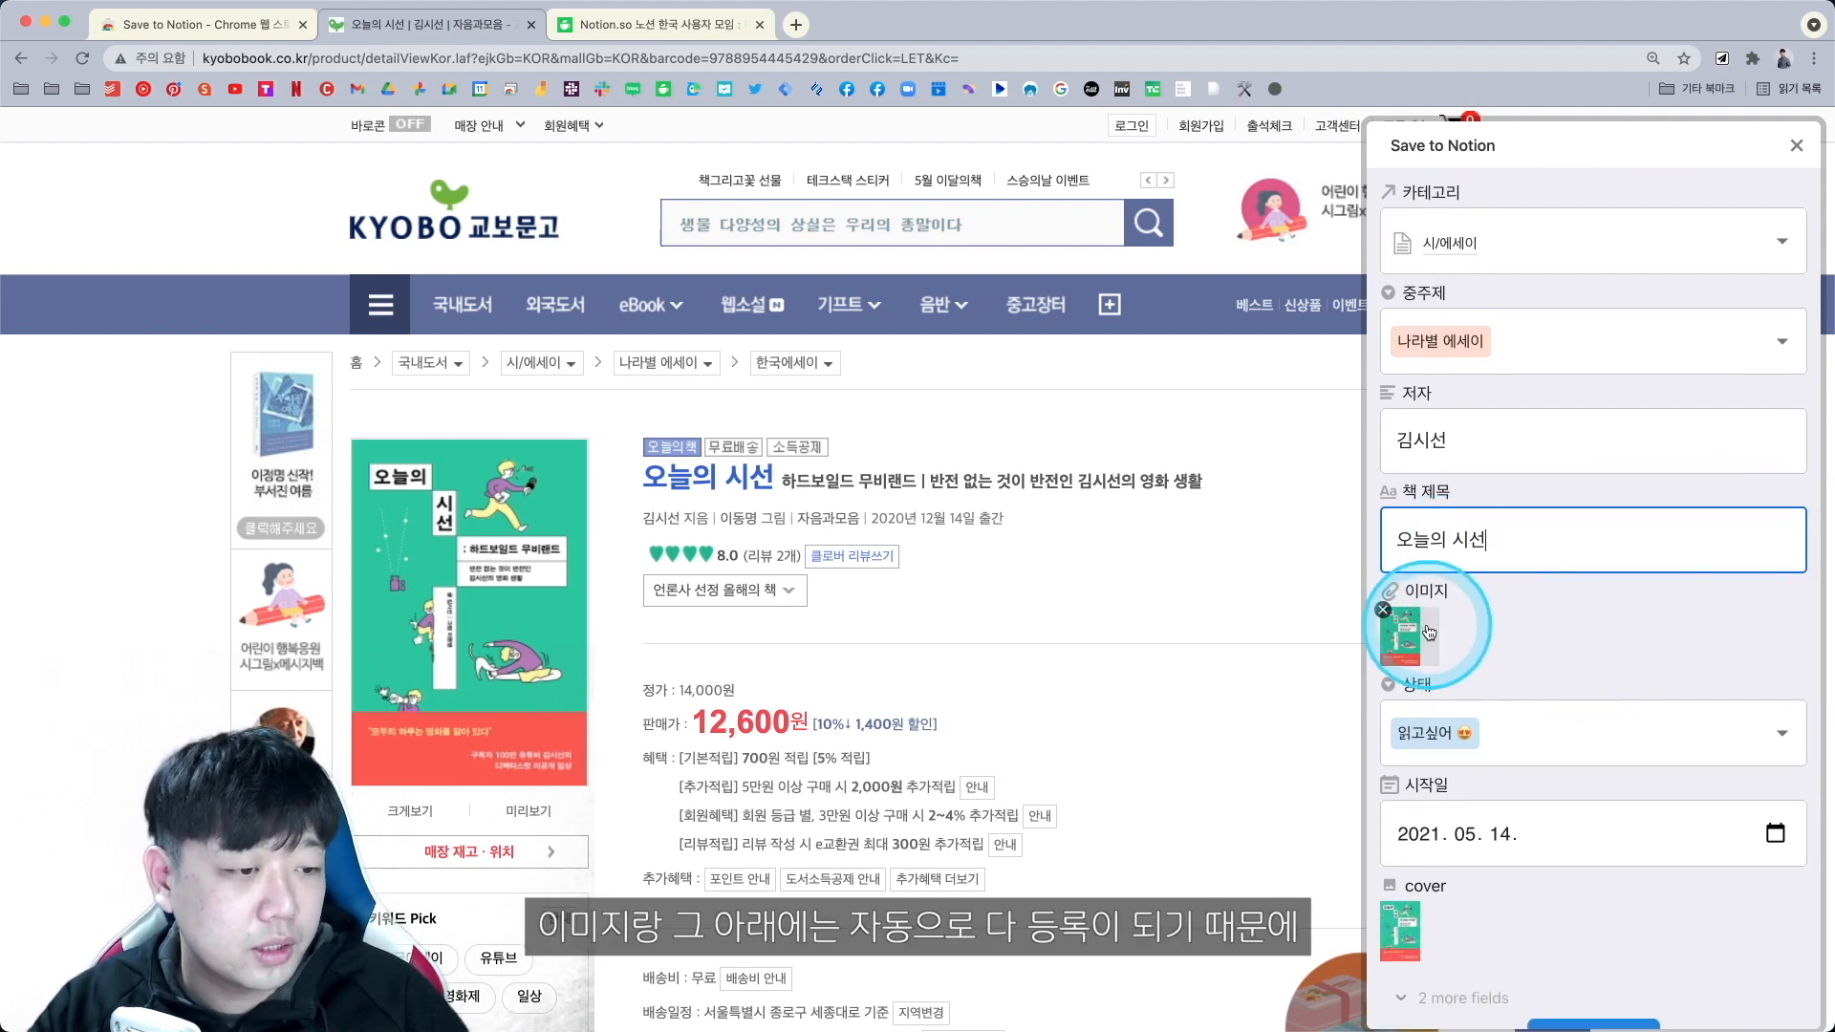
scroll(1477, 679, "down", 2)
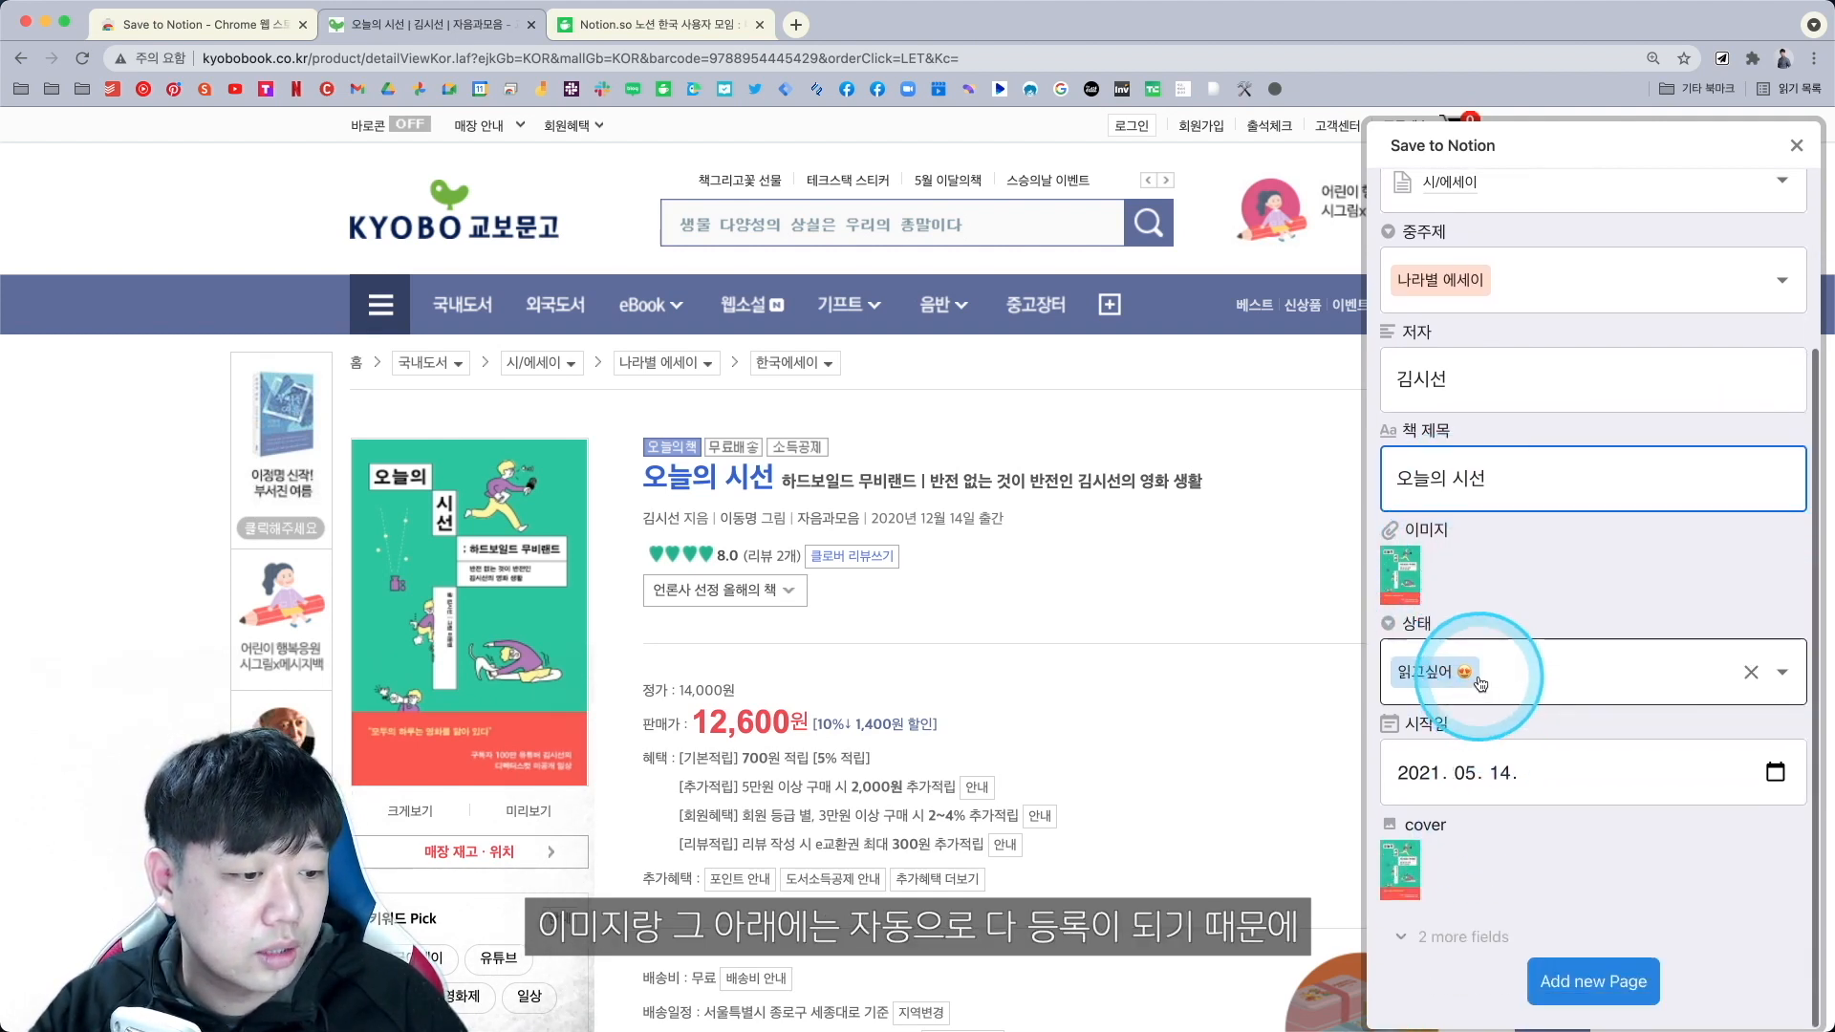
left_click(1607, 994)
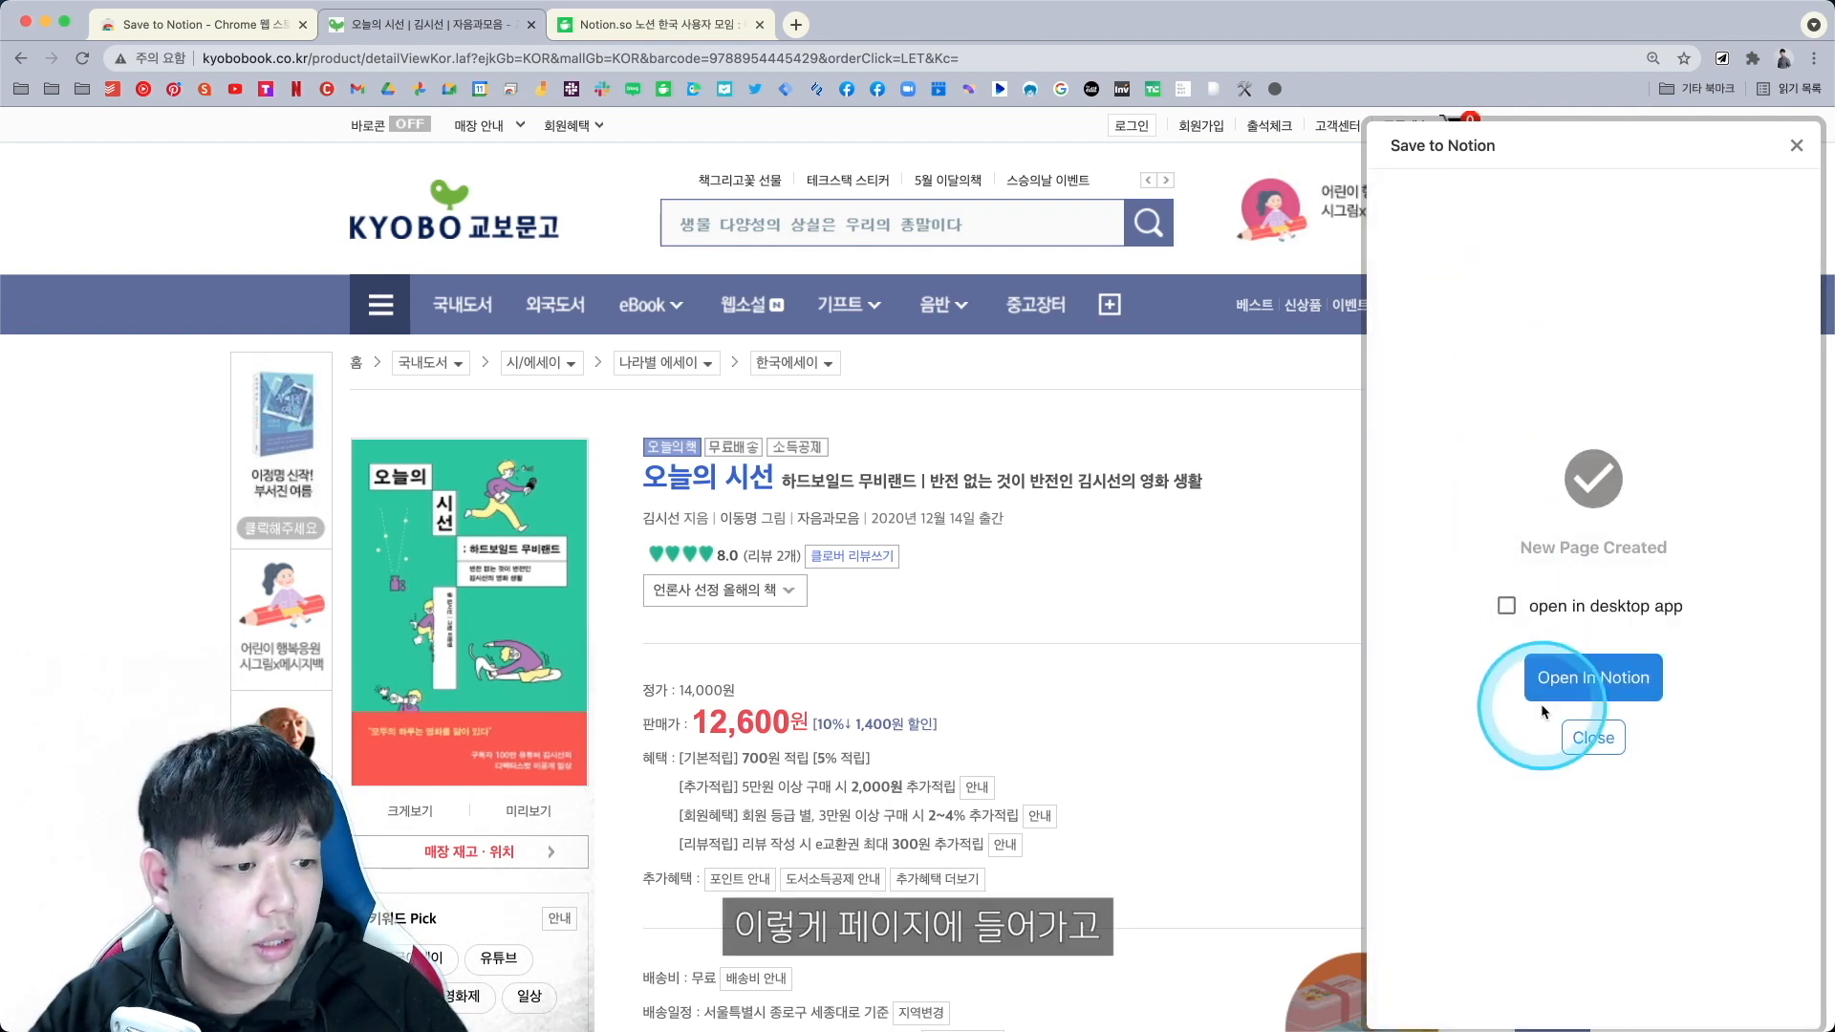
Switch to Notion, open the 오늘의 시선 card in 도서 리스트, and review its cover, icon and properties.
left_click(1587, 681)
key("super+Tab")
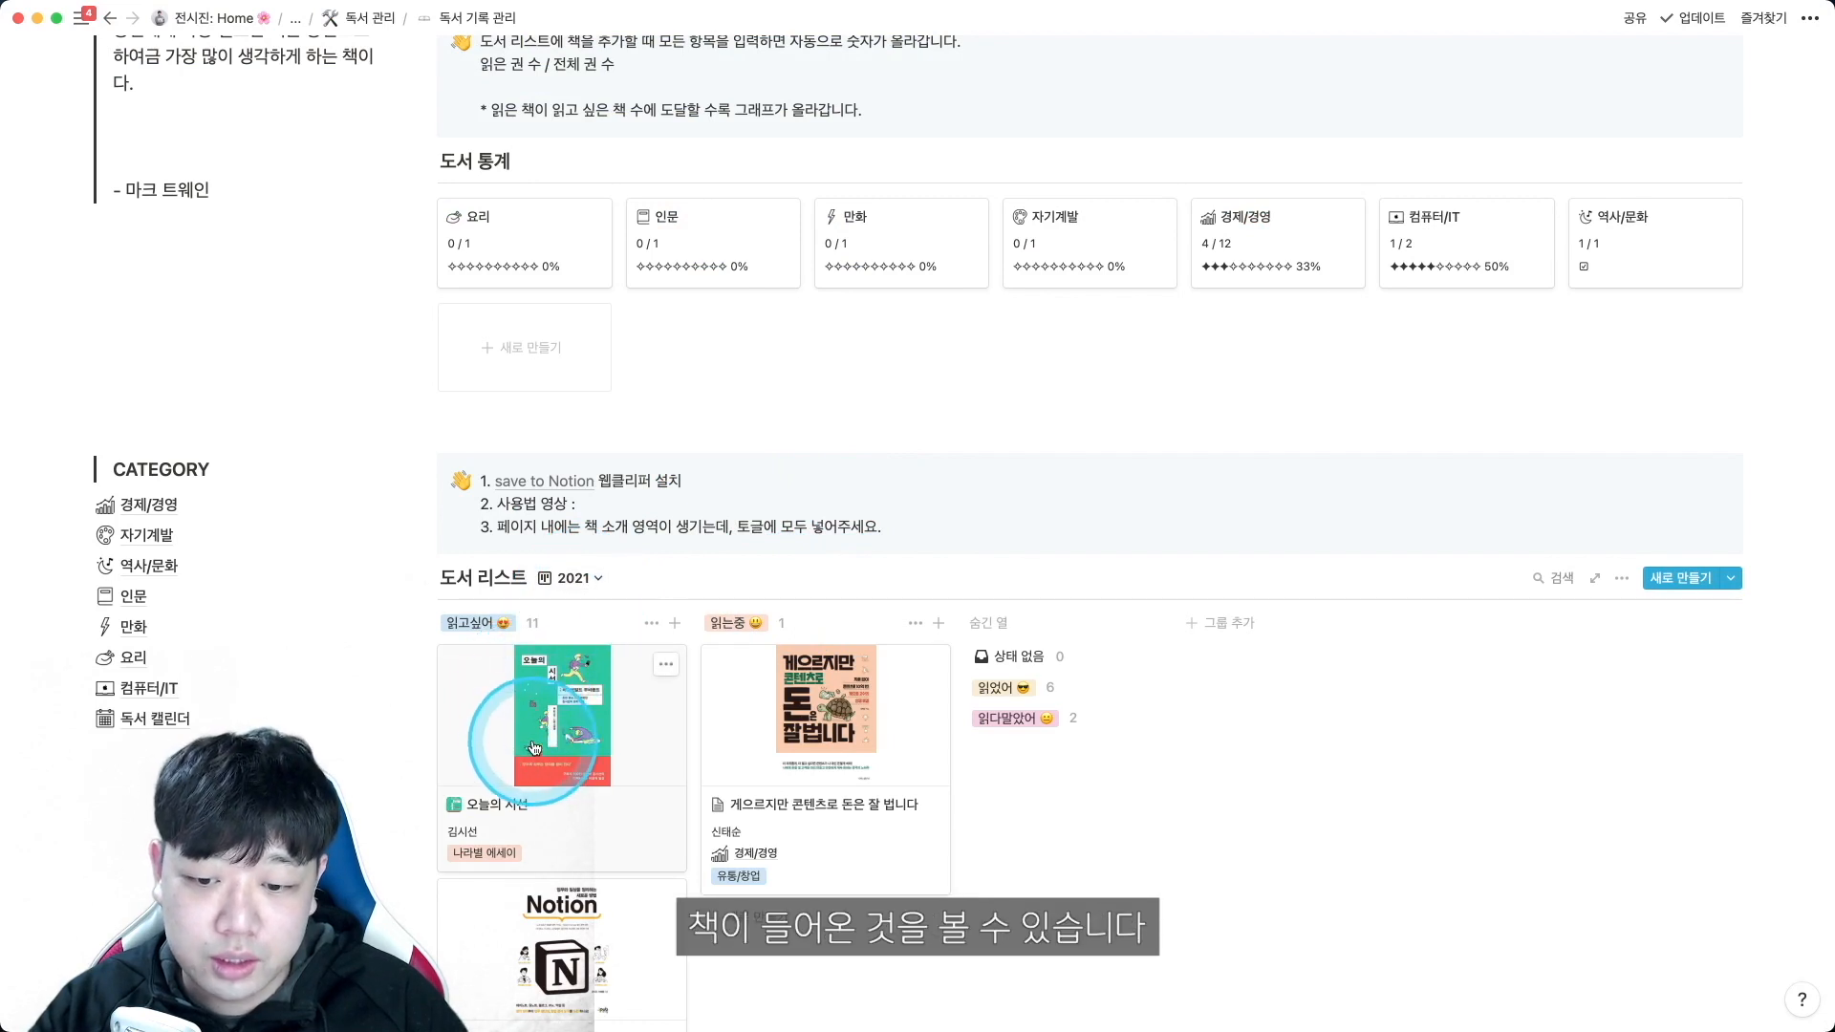
scroll(521, 752, "up", 1)
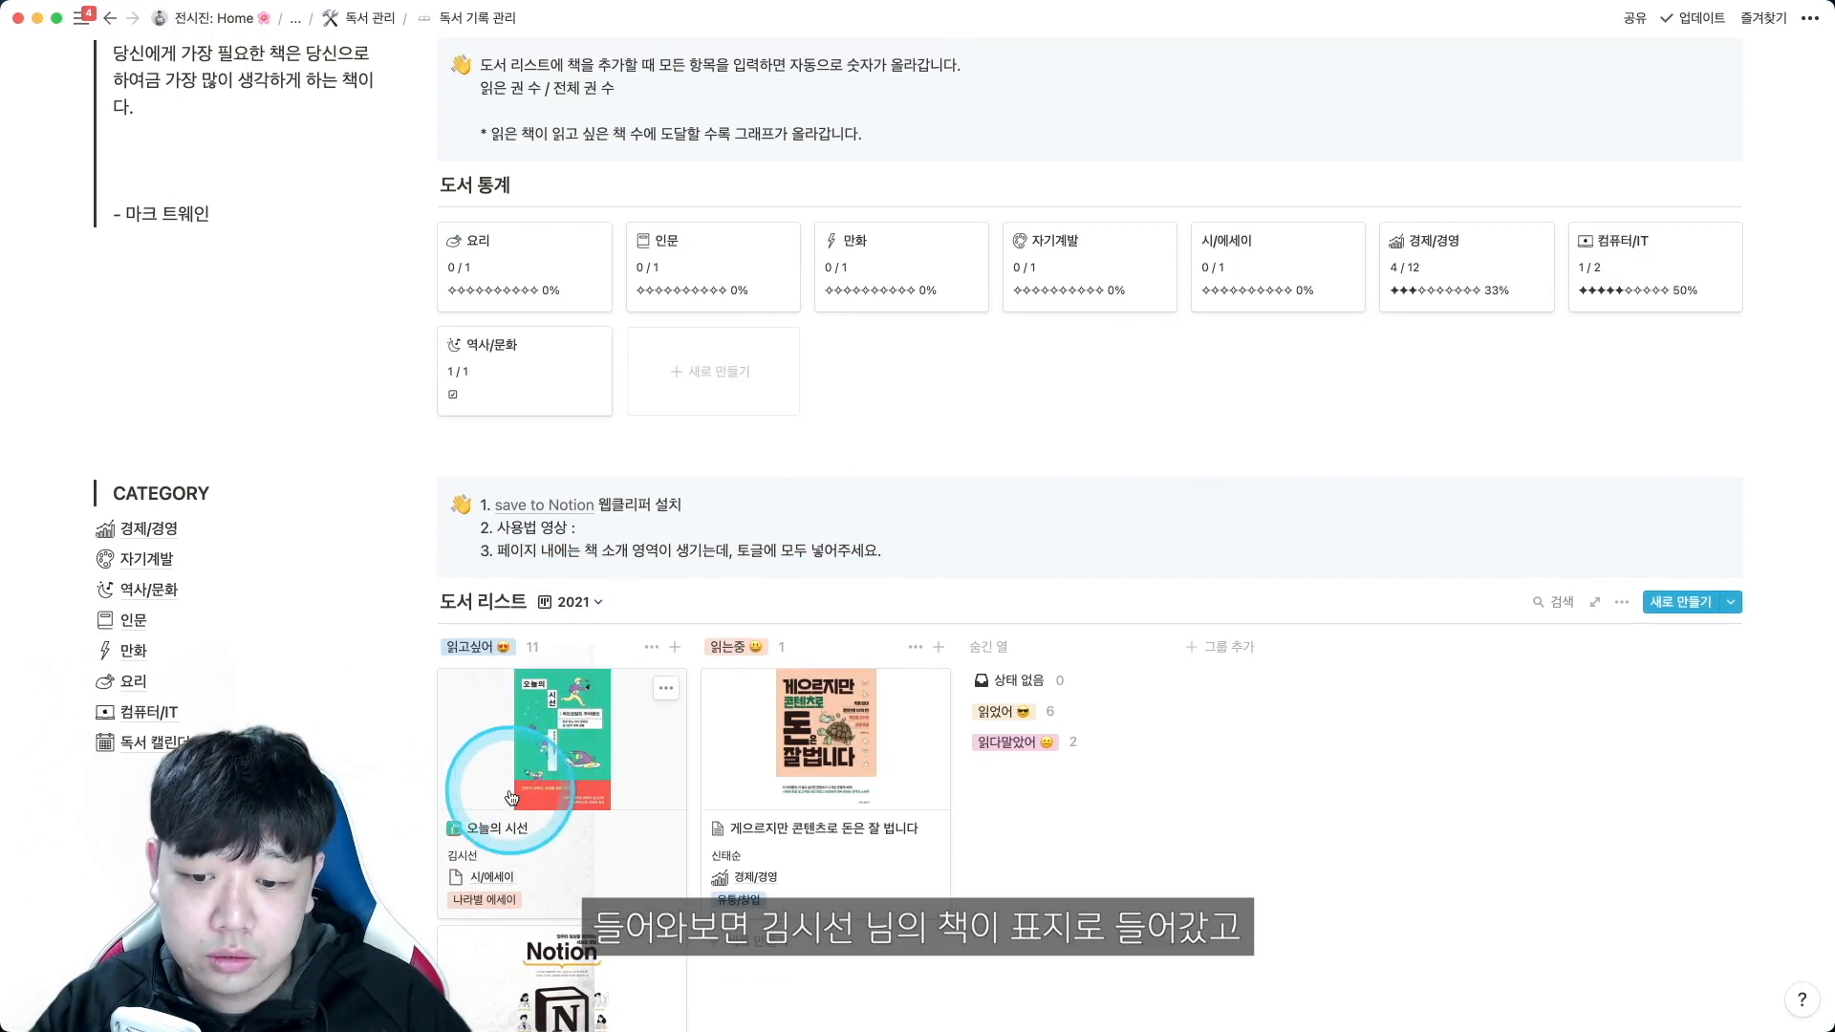
left_click(524, 757)
scroll(766, 437, "down", 1)
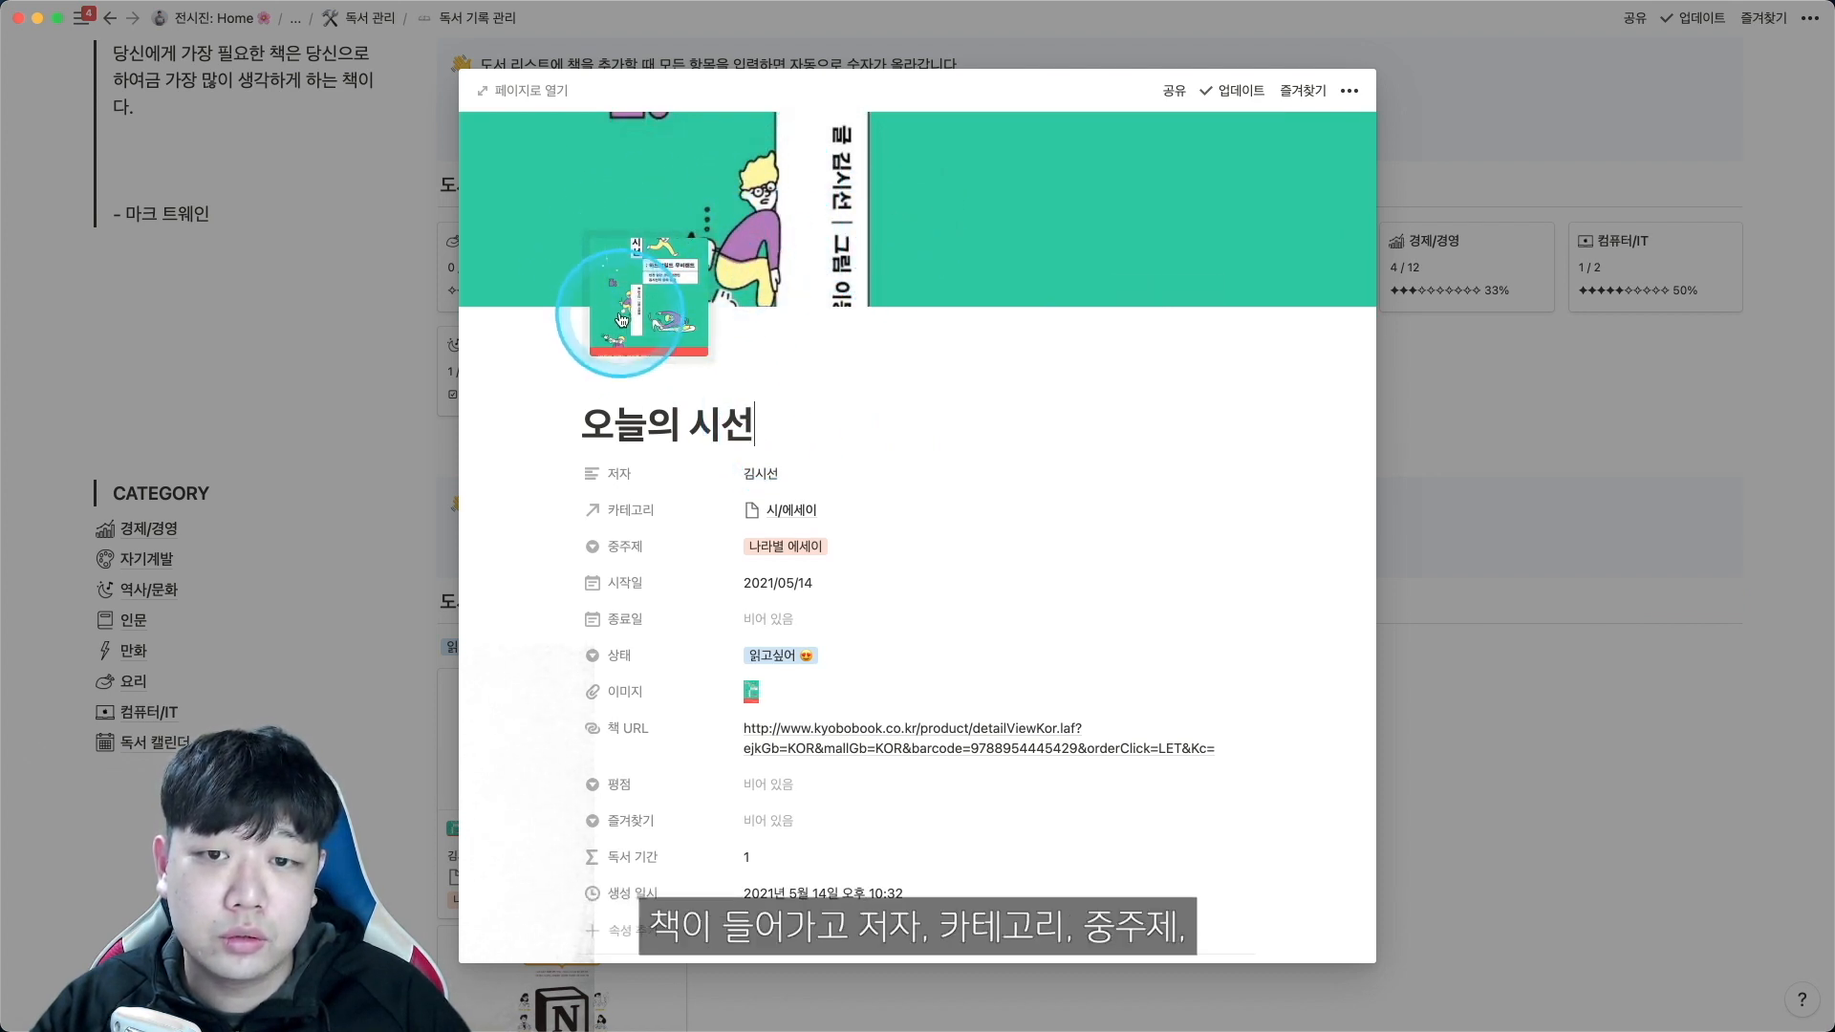
scroll(612, 306, "down", 3)
scroll(616, 421, "down", 1)
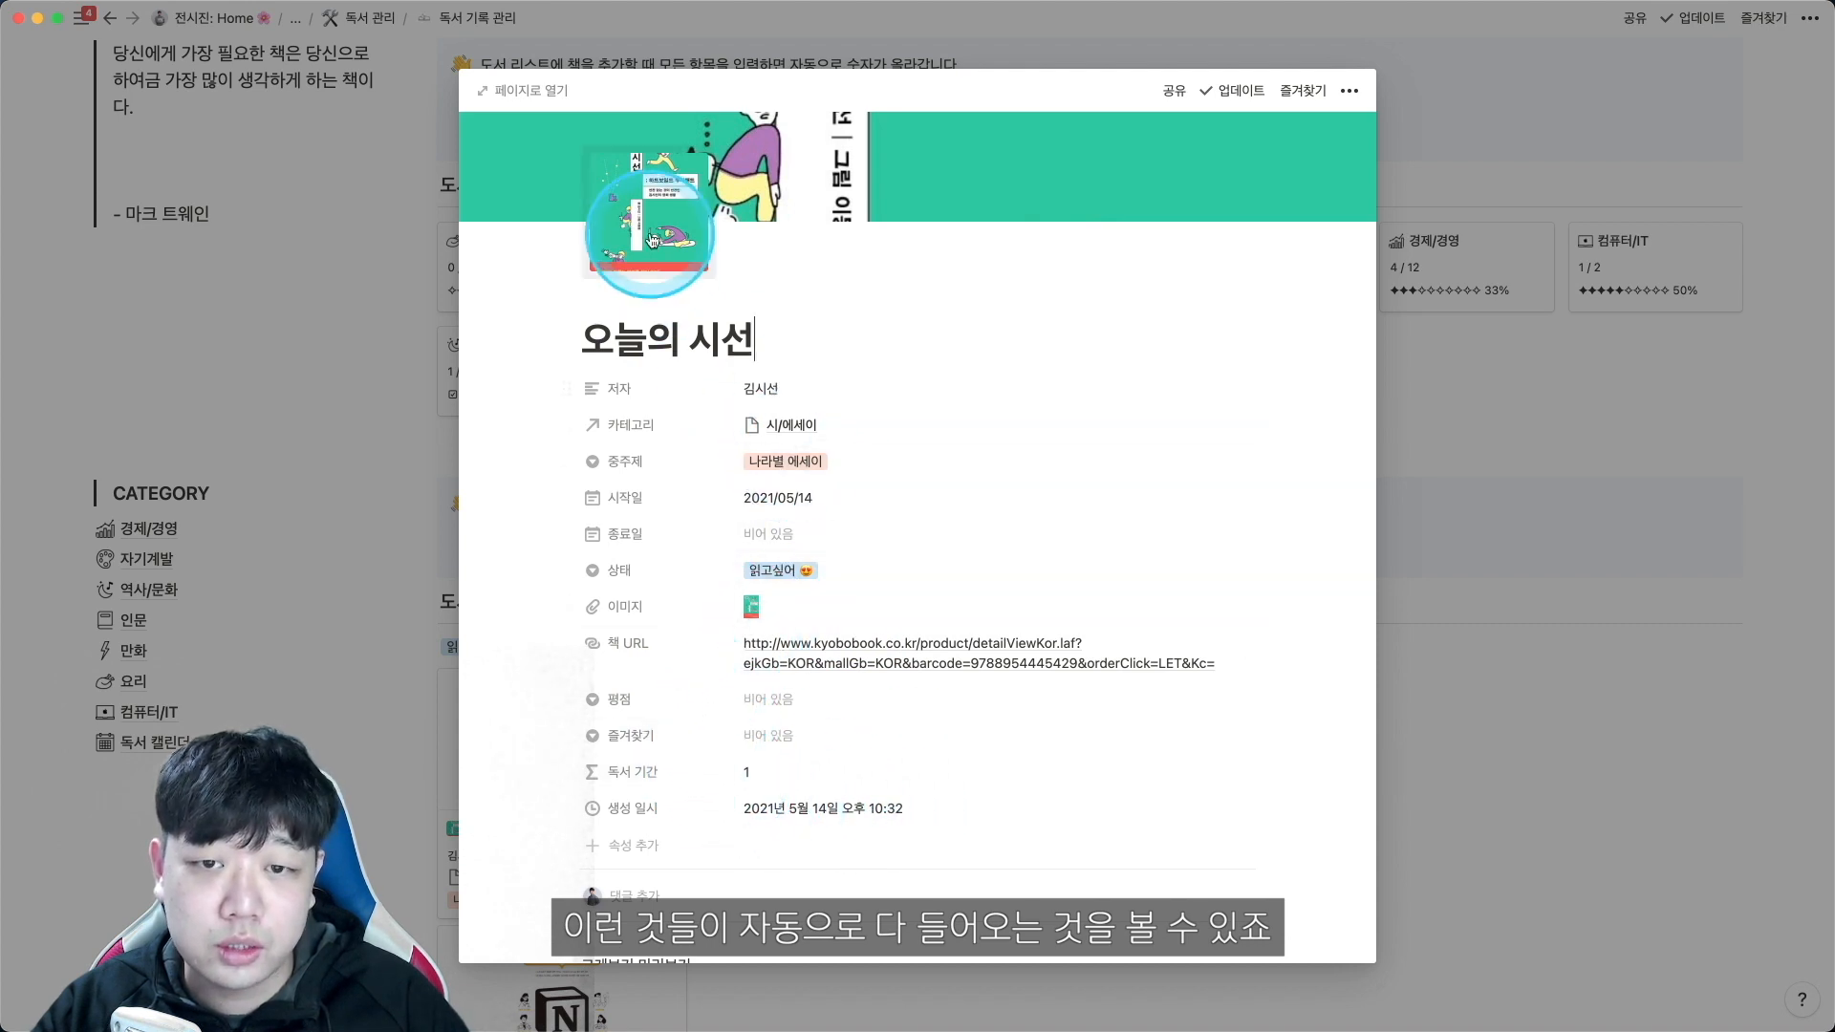
scroll(743, 454, "up", 1)
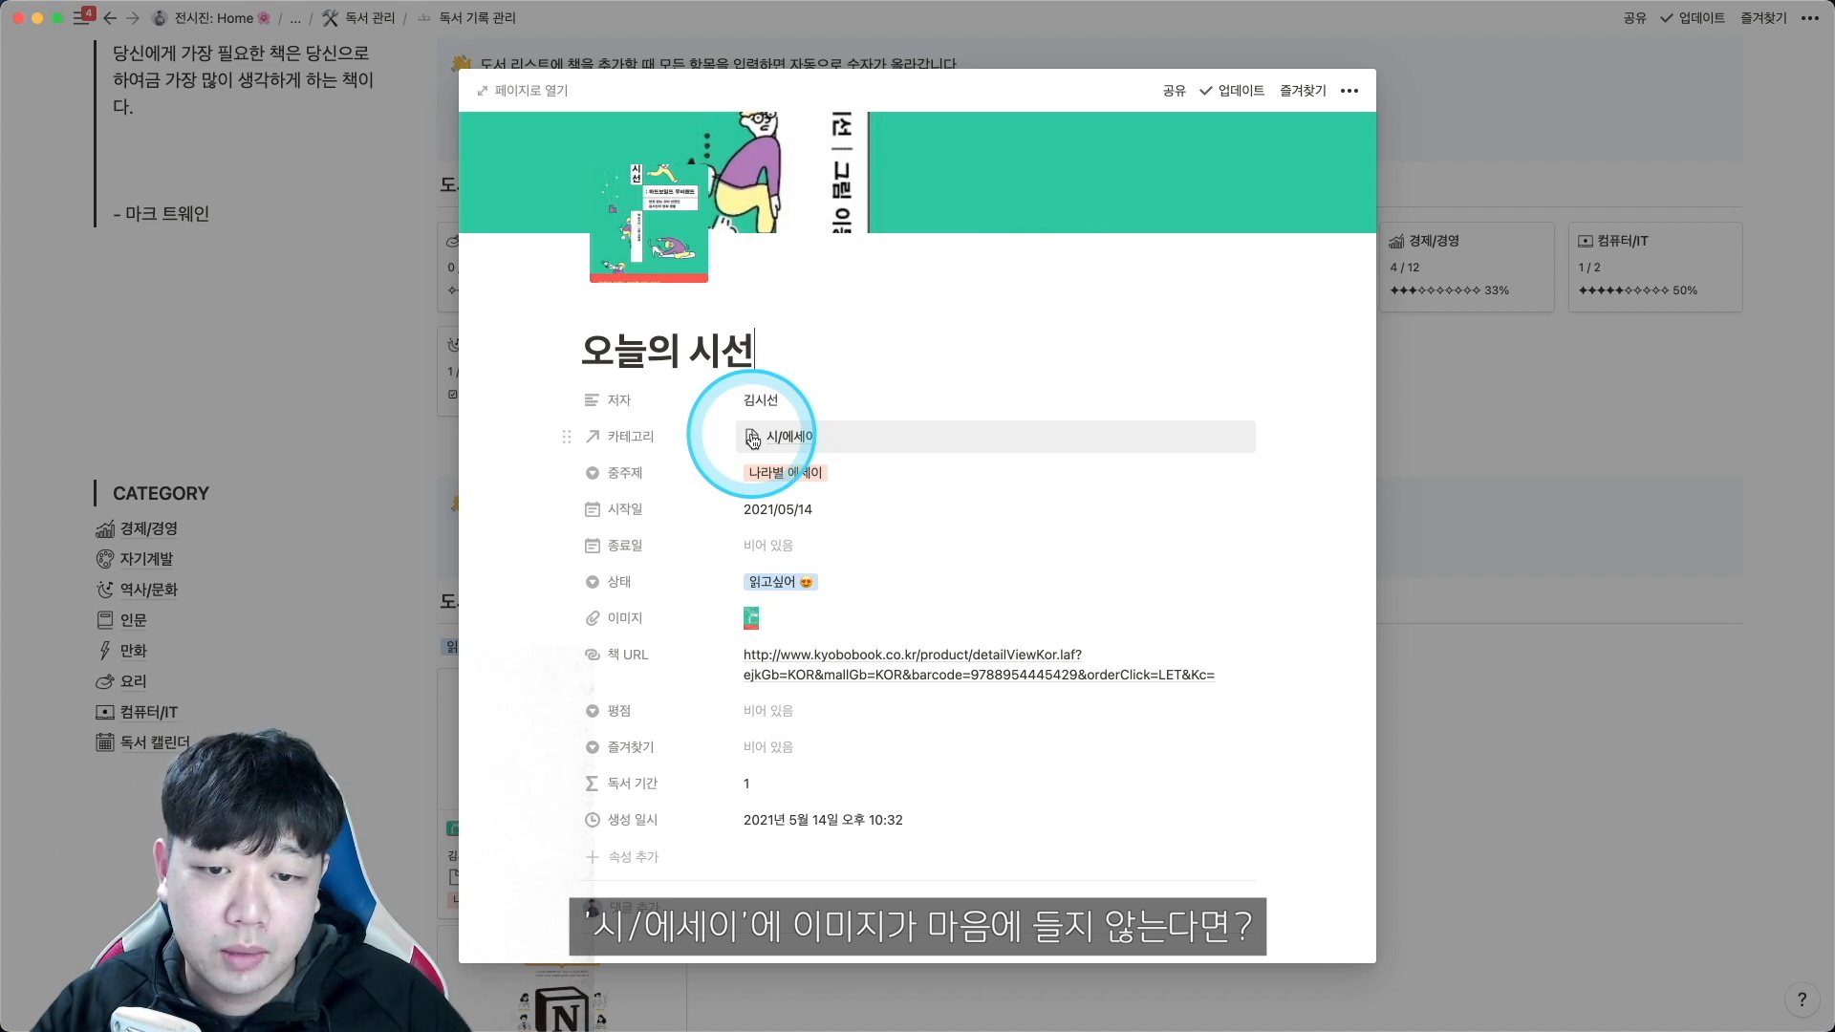
Switch to Chrome and load the Notion Icons site at notion.vip/icons/ in a new tab.
key("super+Tab")
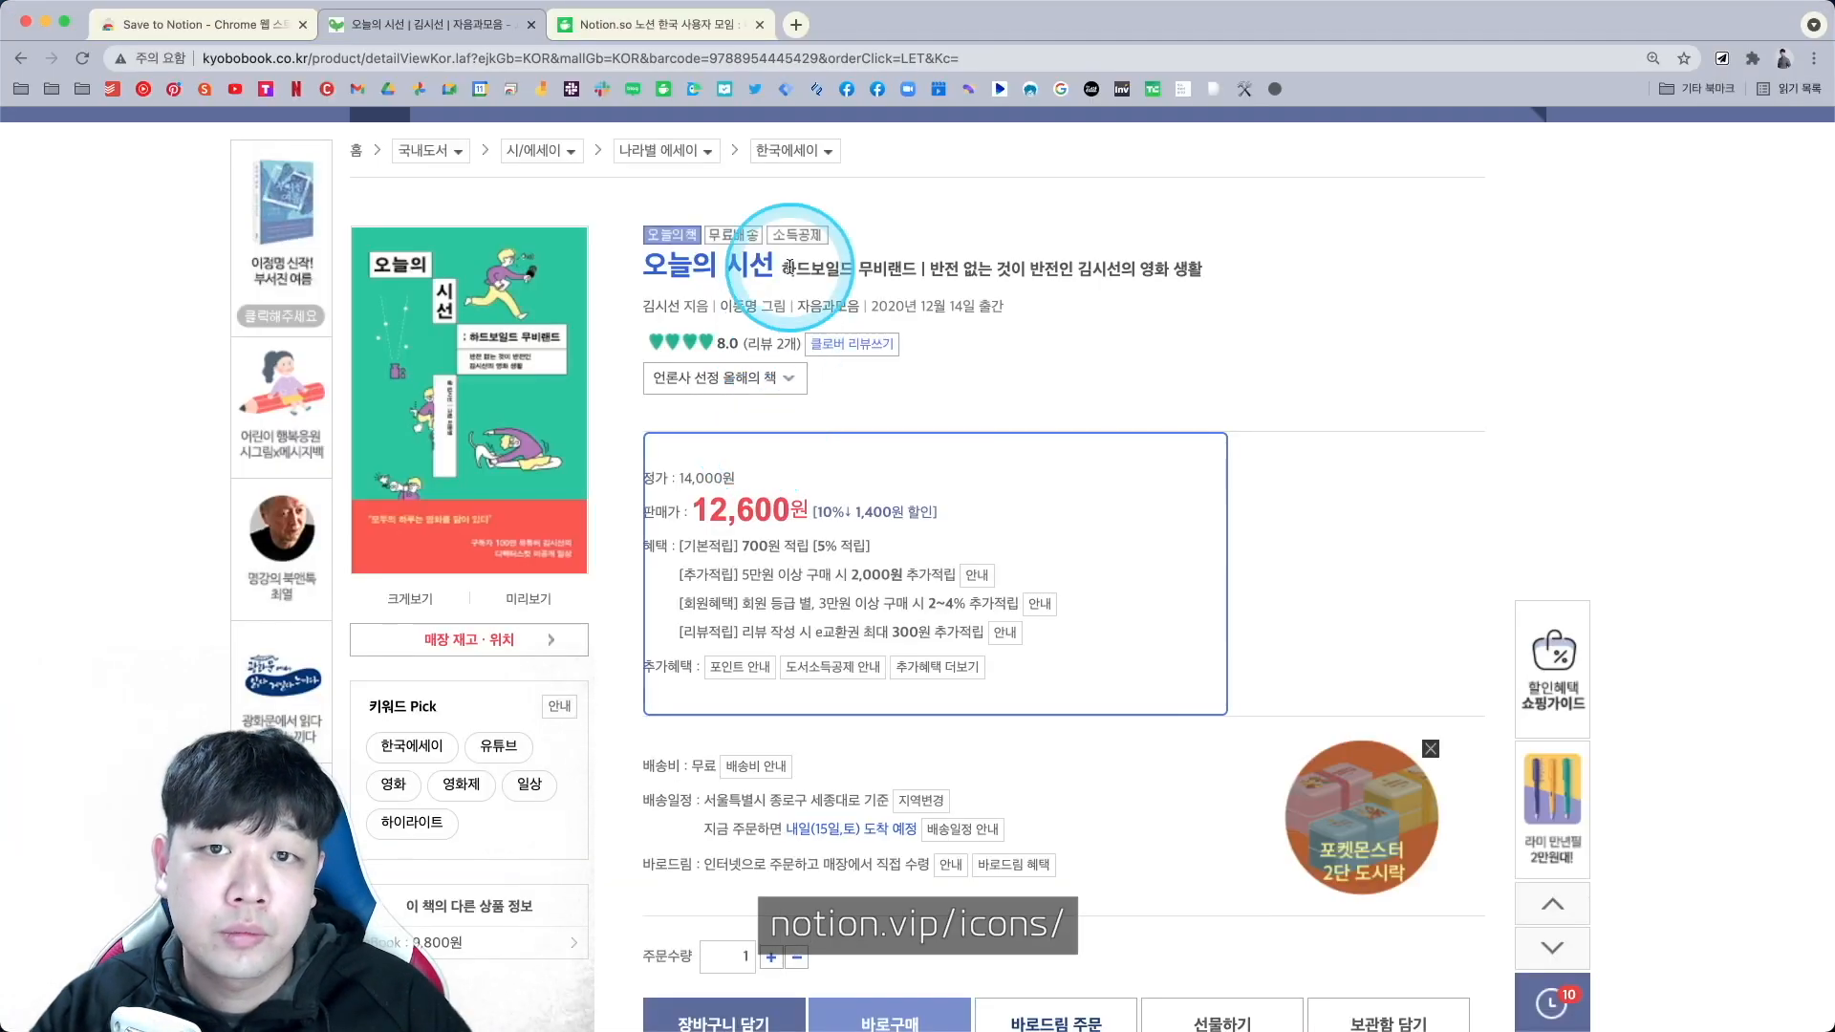
key("super+t")
type("notion.v")
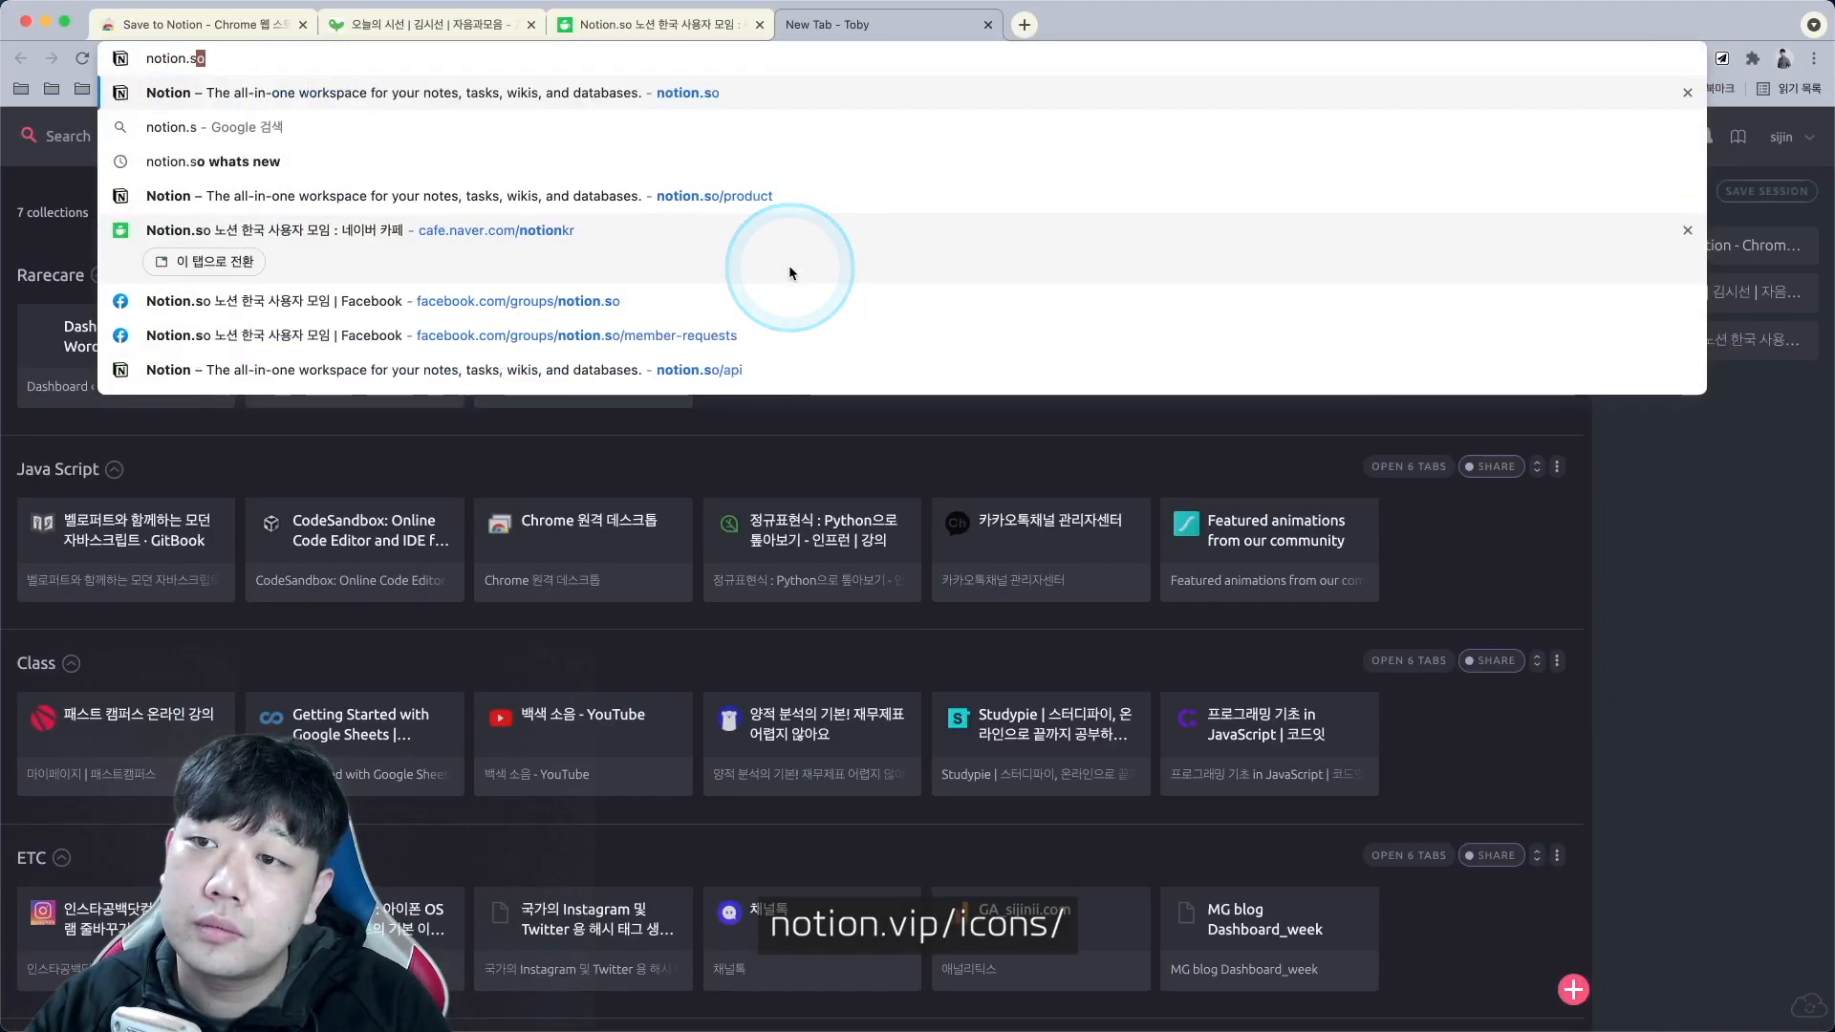
key("BackSpace")
type("vip/ic")
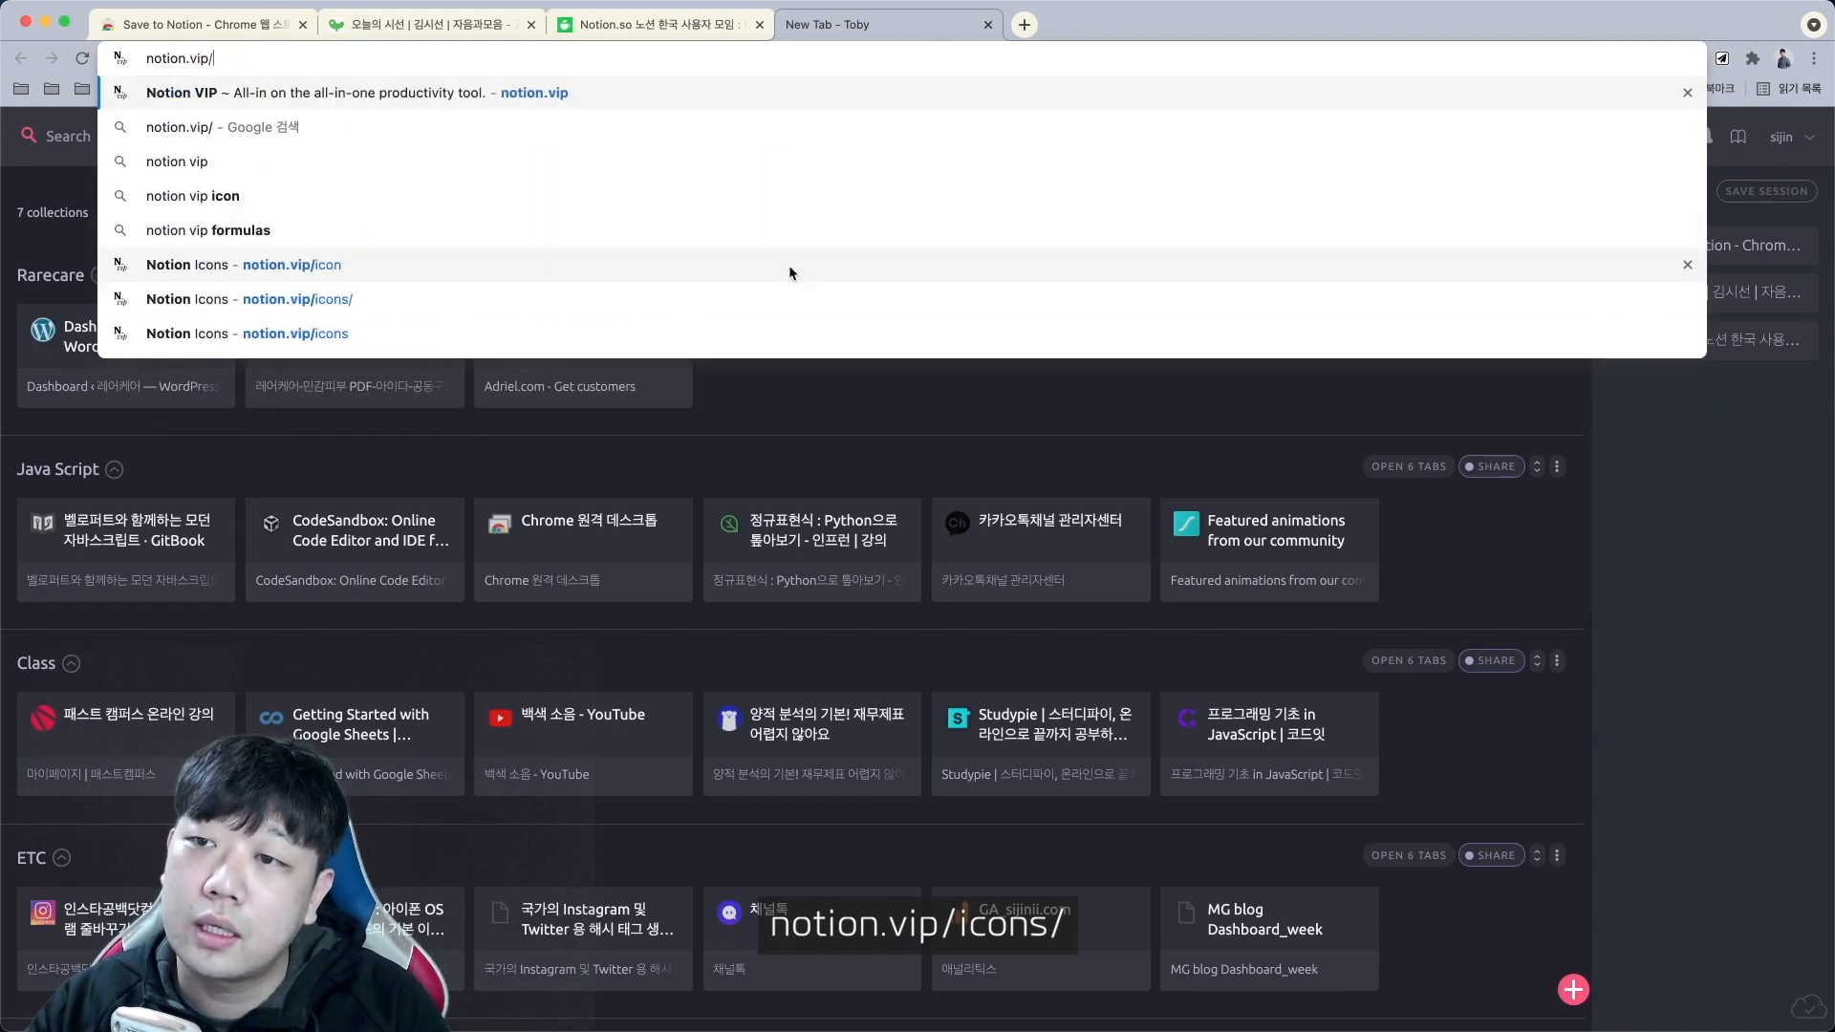
type("ons/")
key("Return")
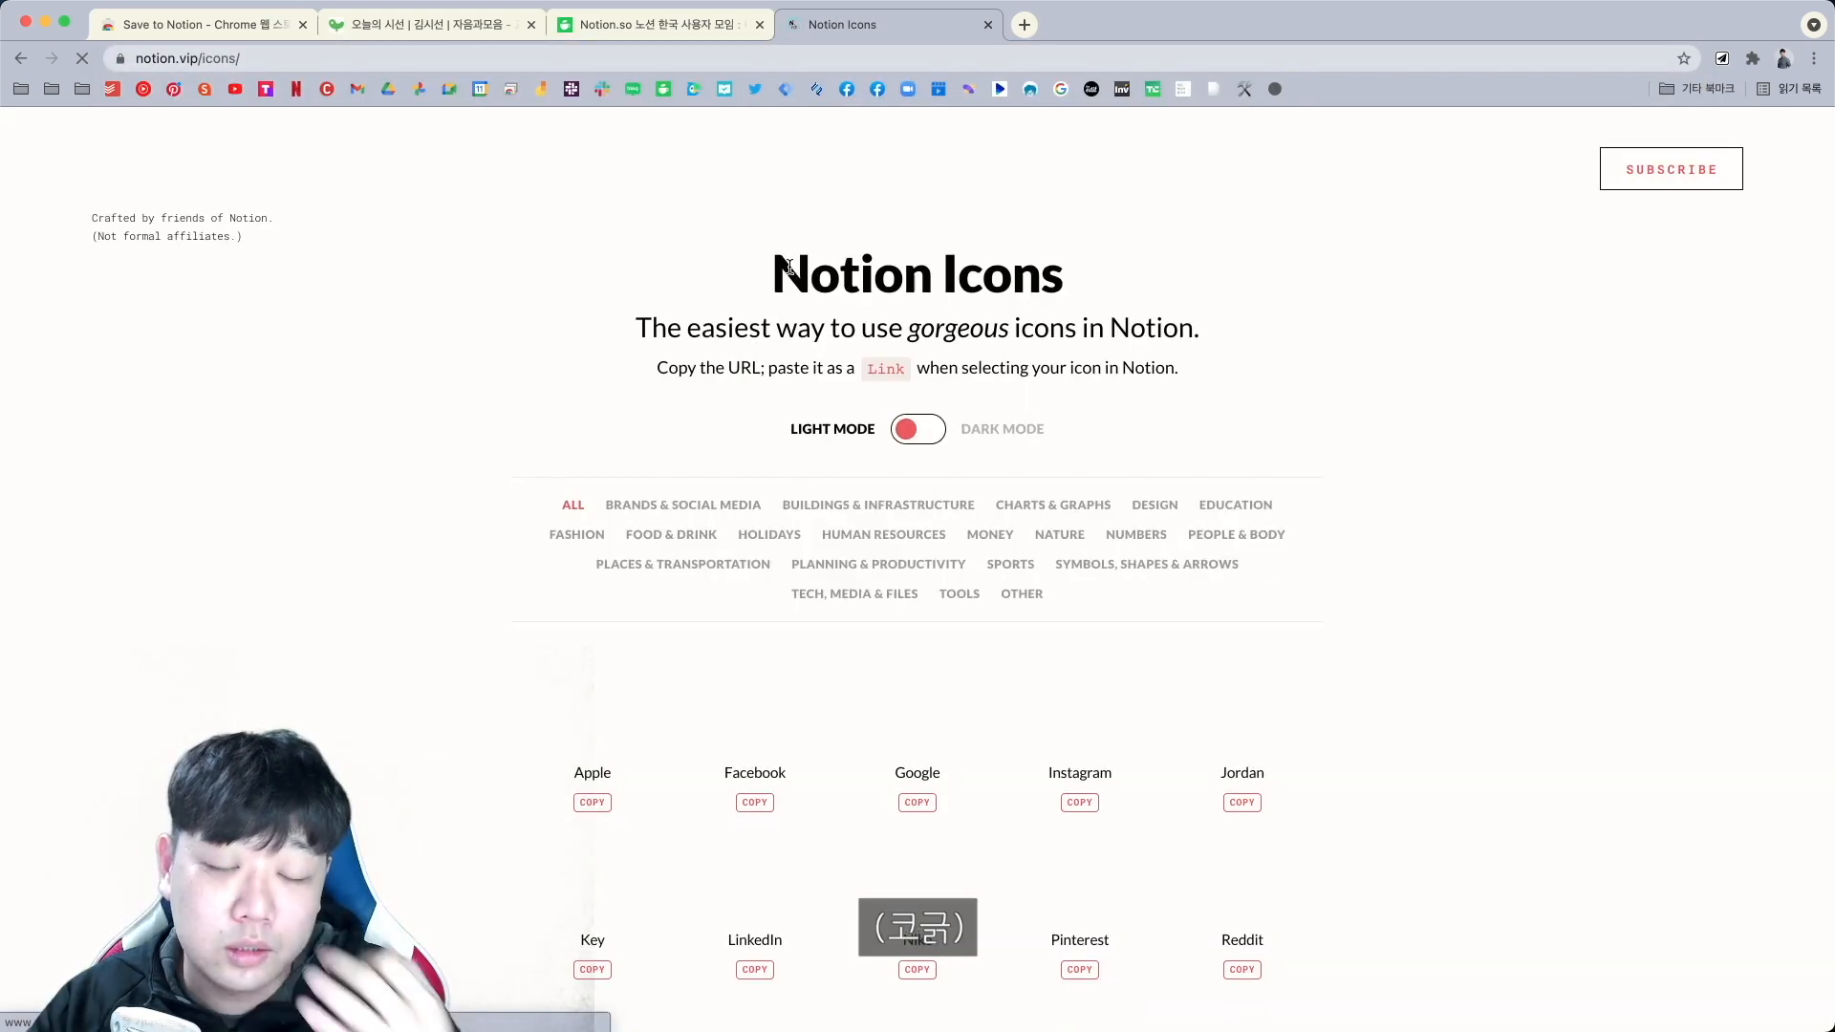
Find the Palm Tree icon in the light-mode icon list and copy its image link.
left_click(798, 318)
scroll(799, 438, "down", 10)
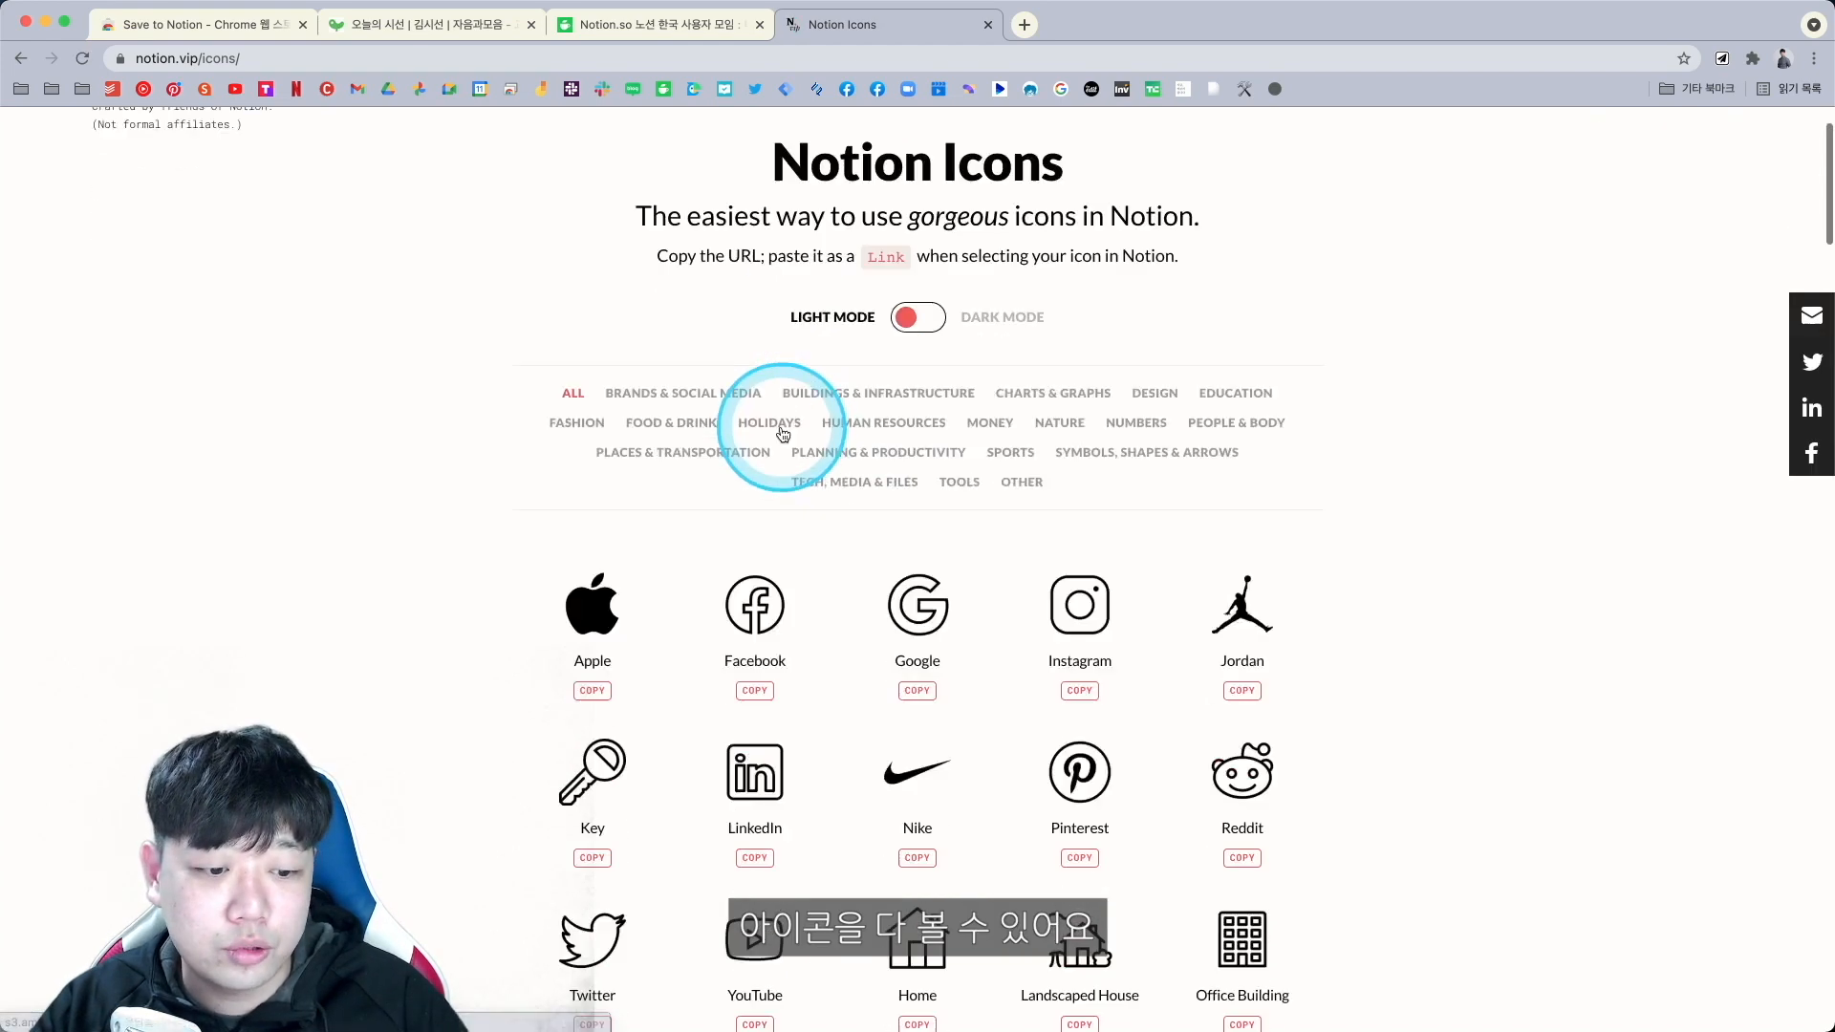
scroll(801, 442, "down", 8)
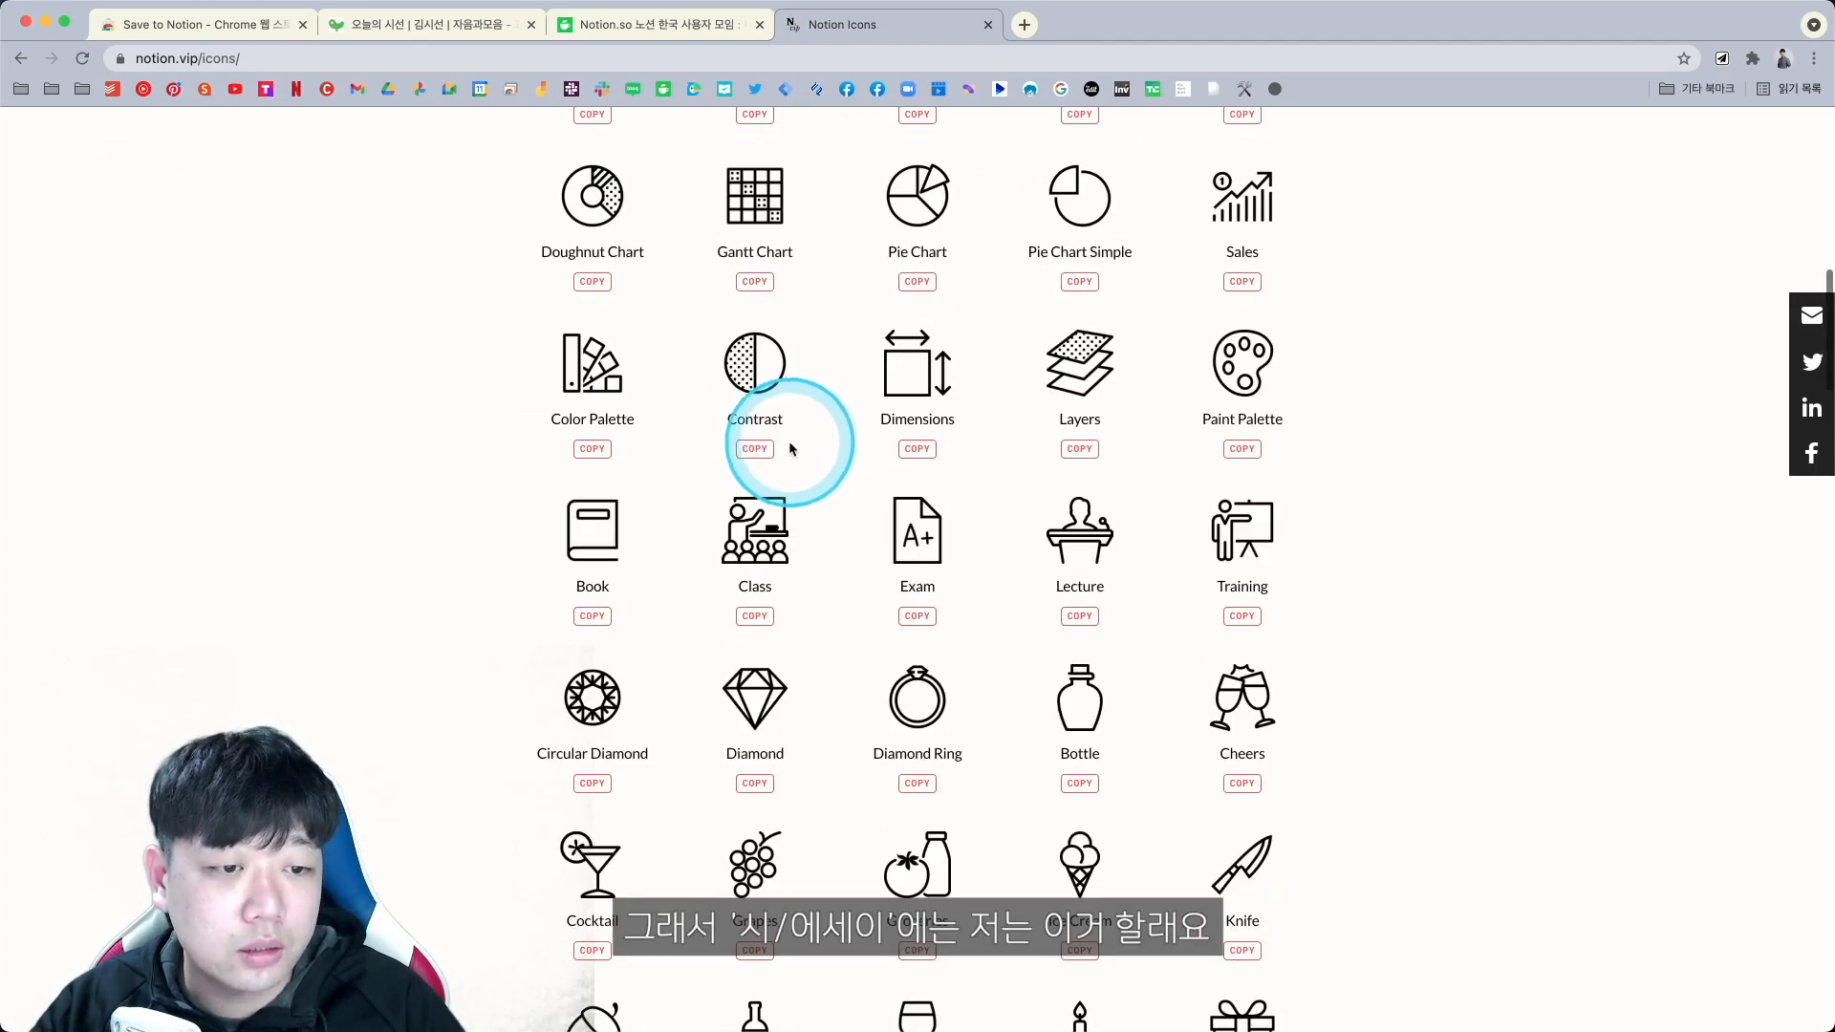
scroll(784, 452, "down", 5)
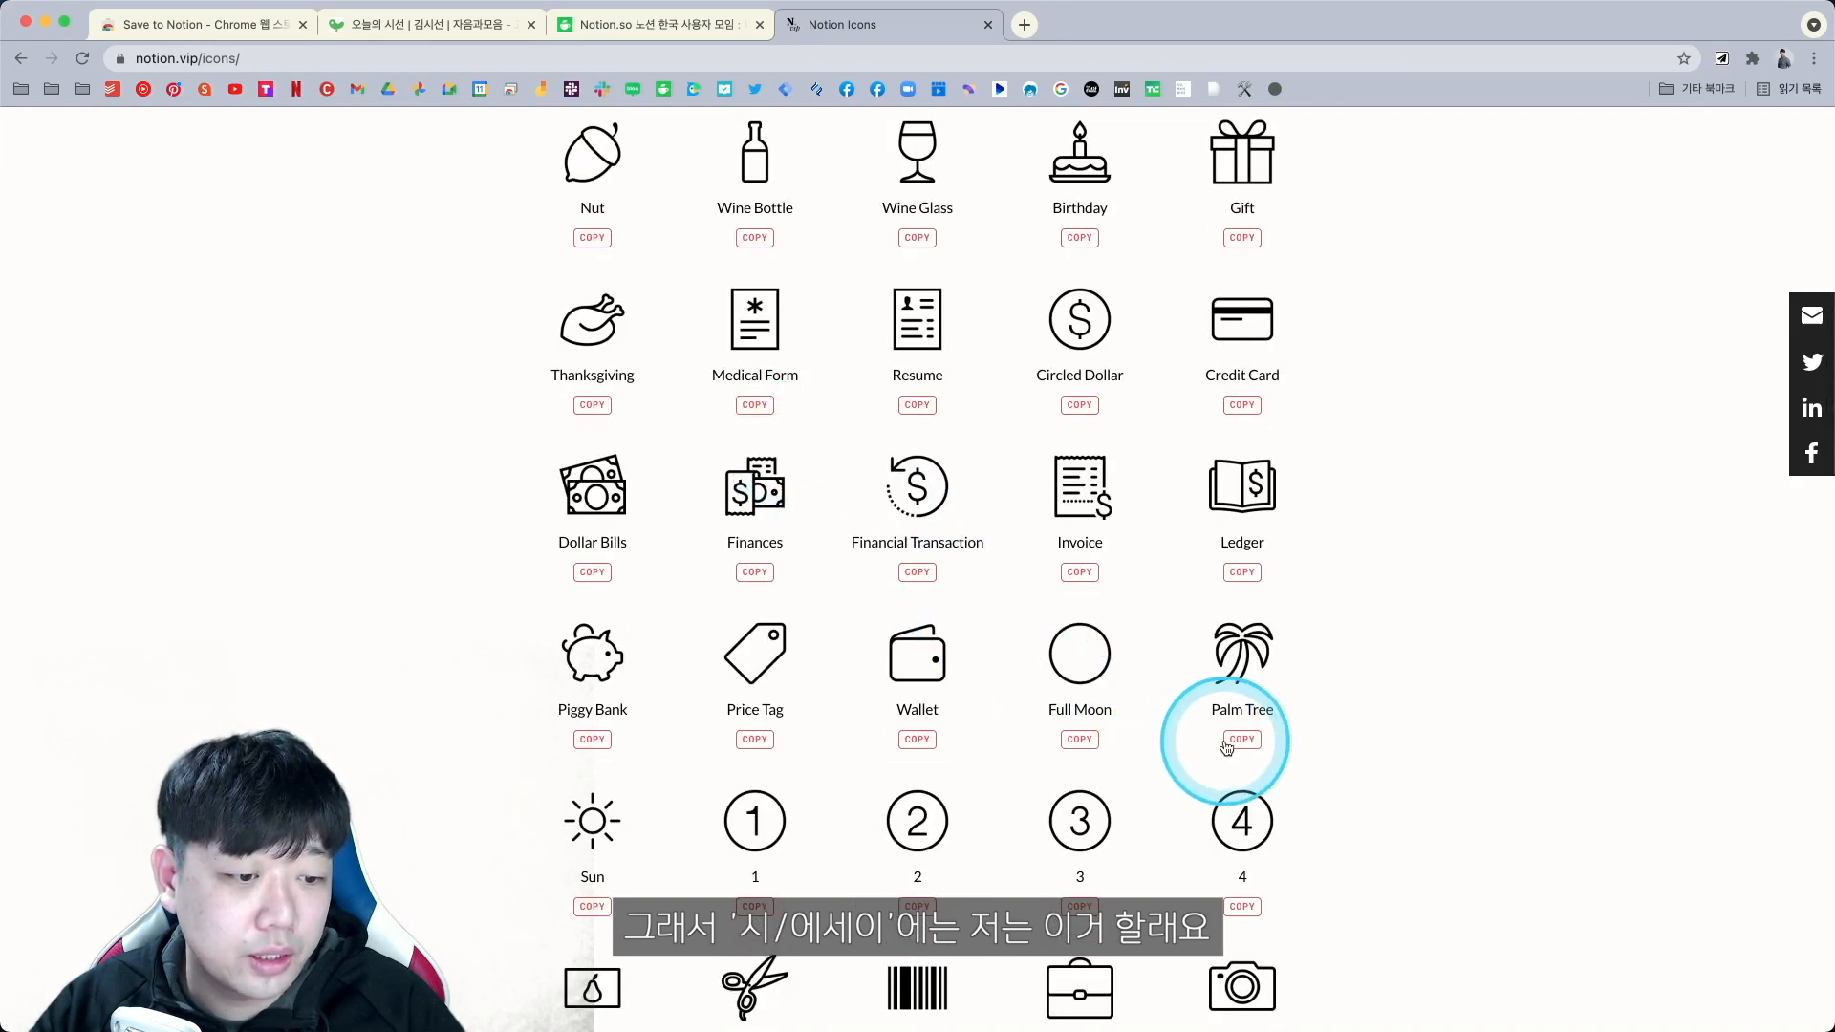
left_click(1240, 669)
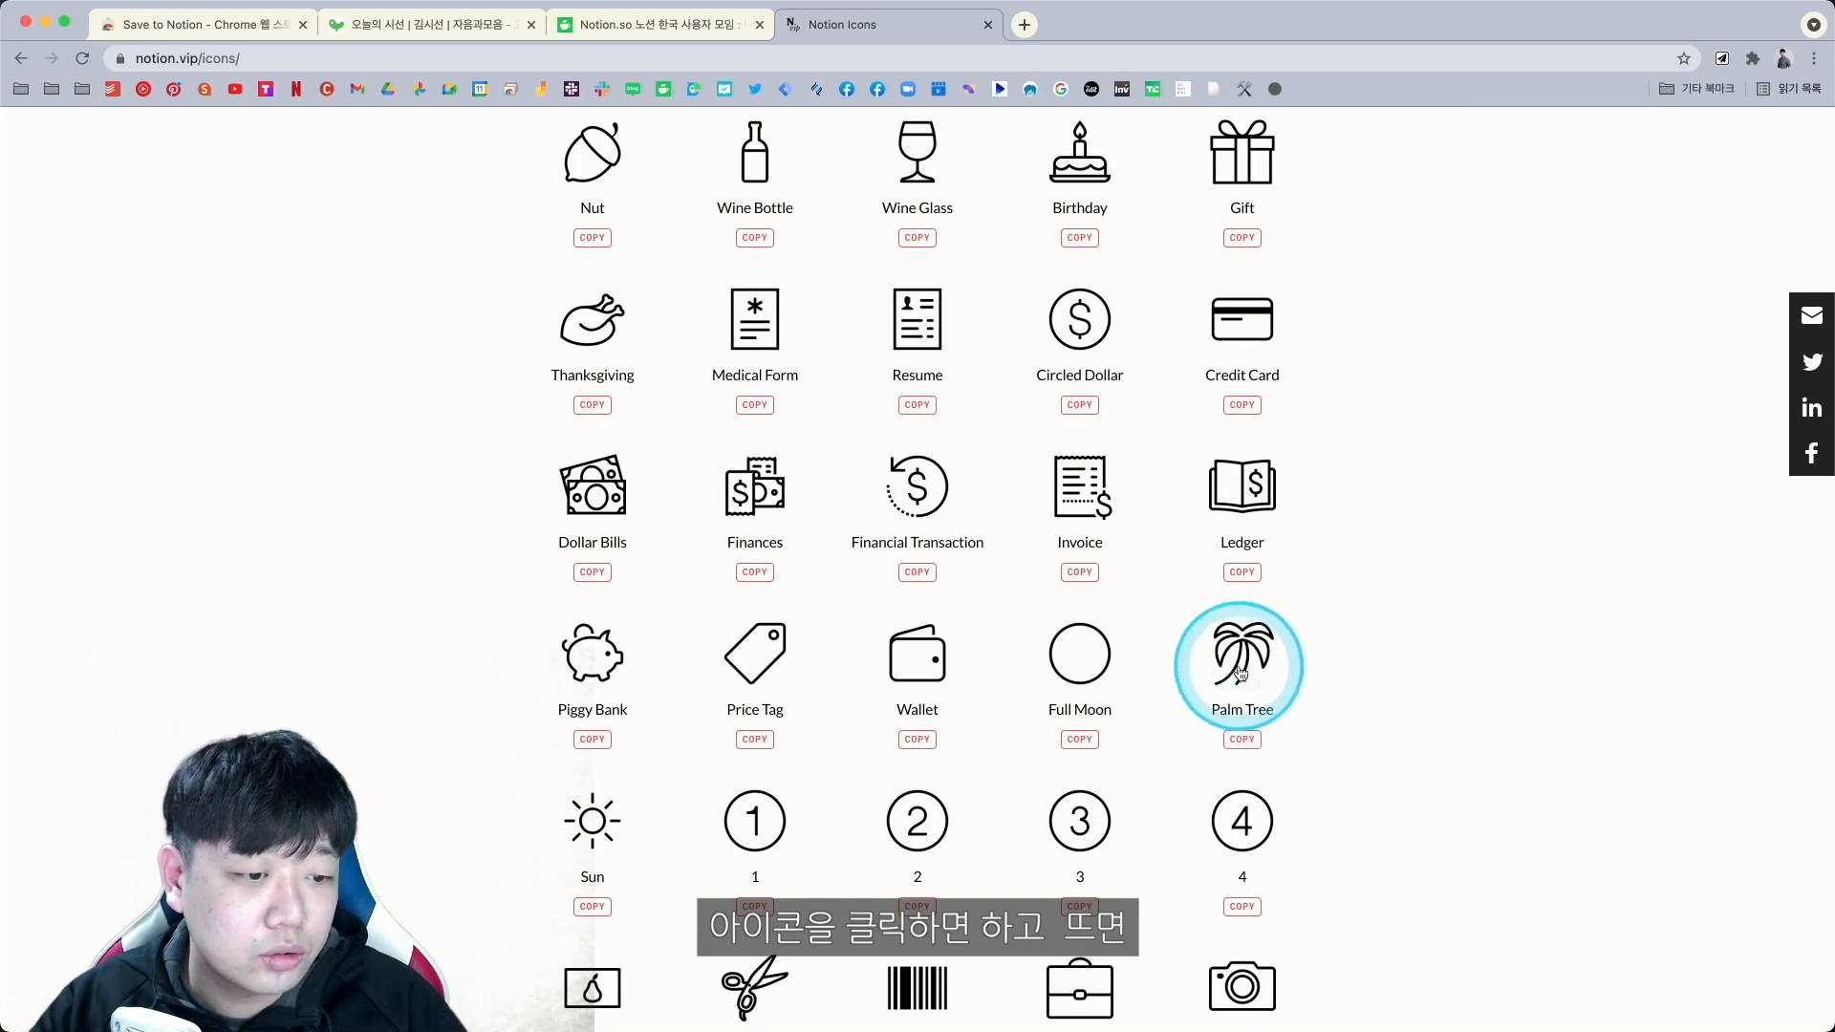
left_click(1233, 672)
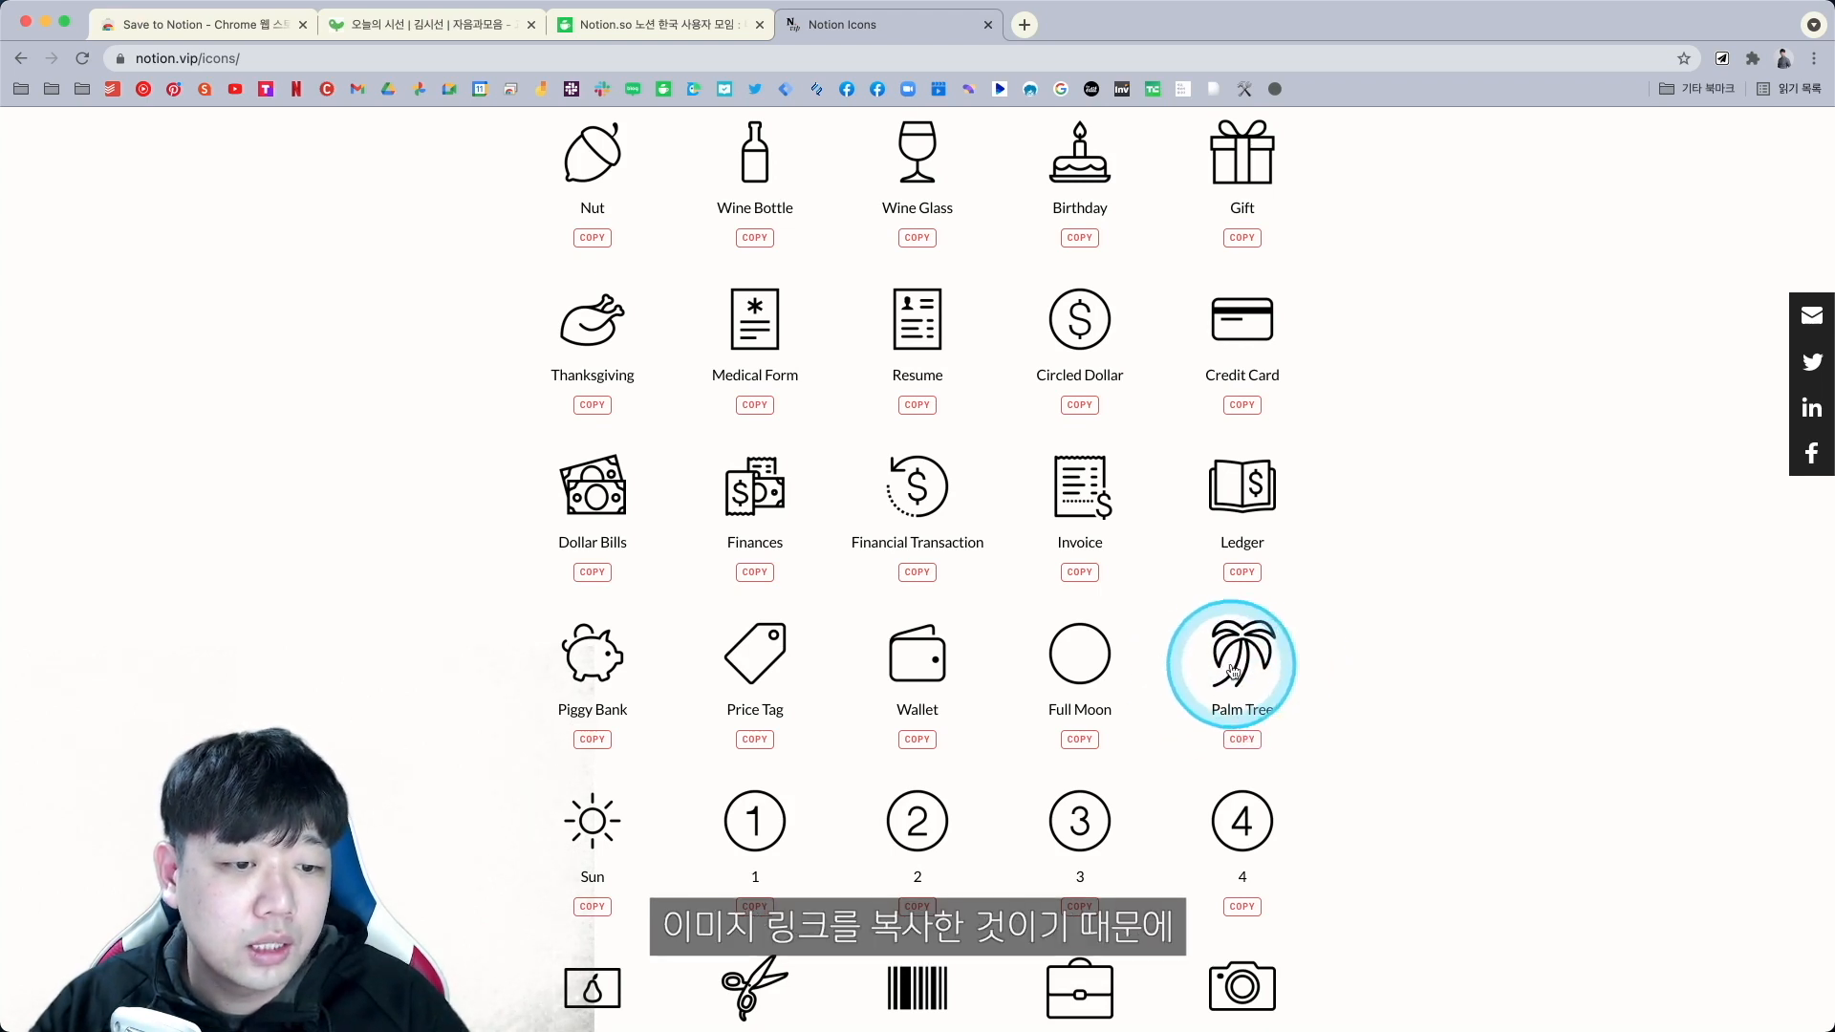
Switch to Notion, set the 시/에세이 category page's icon from the copied palm-tree.png link, and close the page.
key("super+Tab")
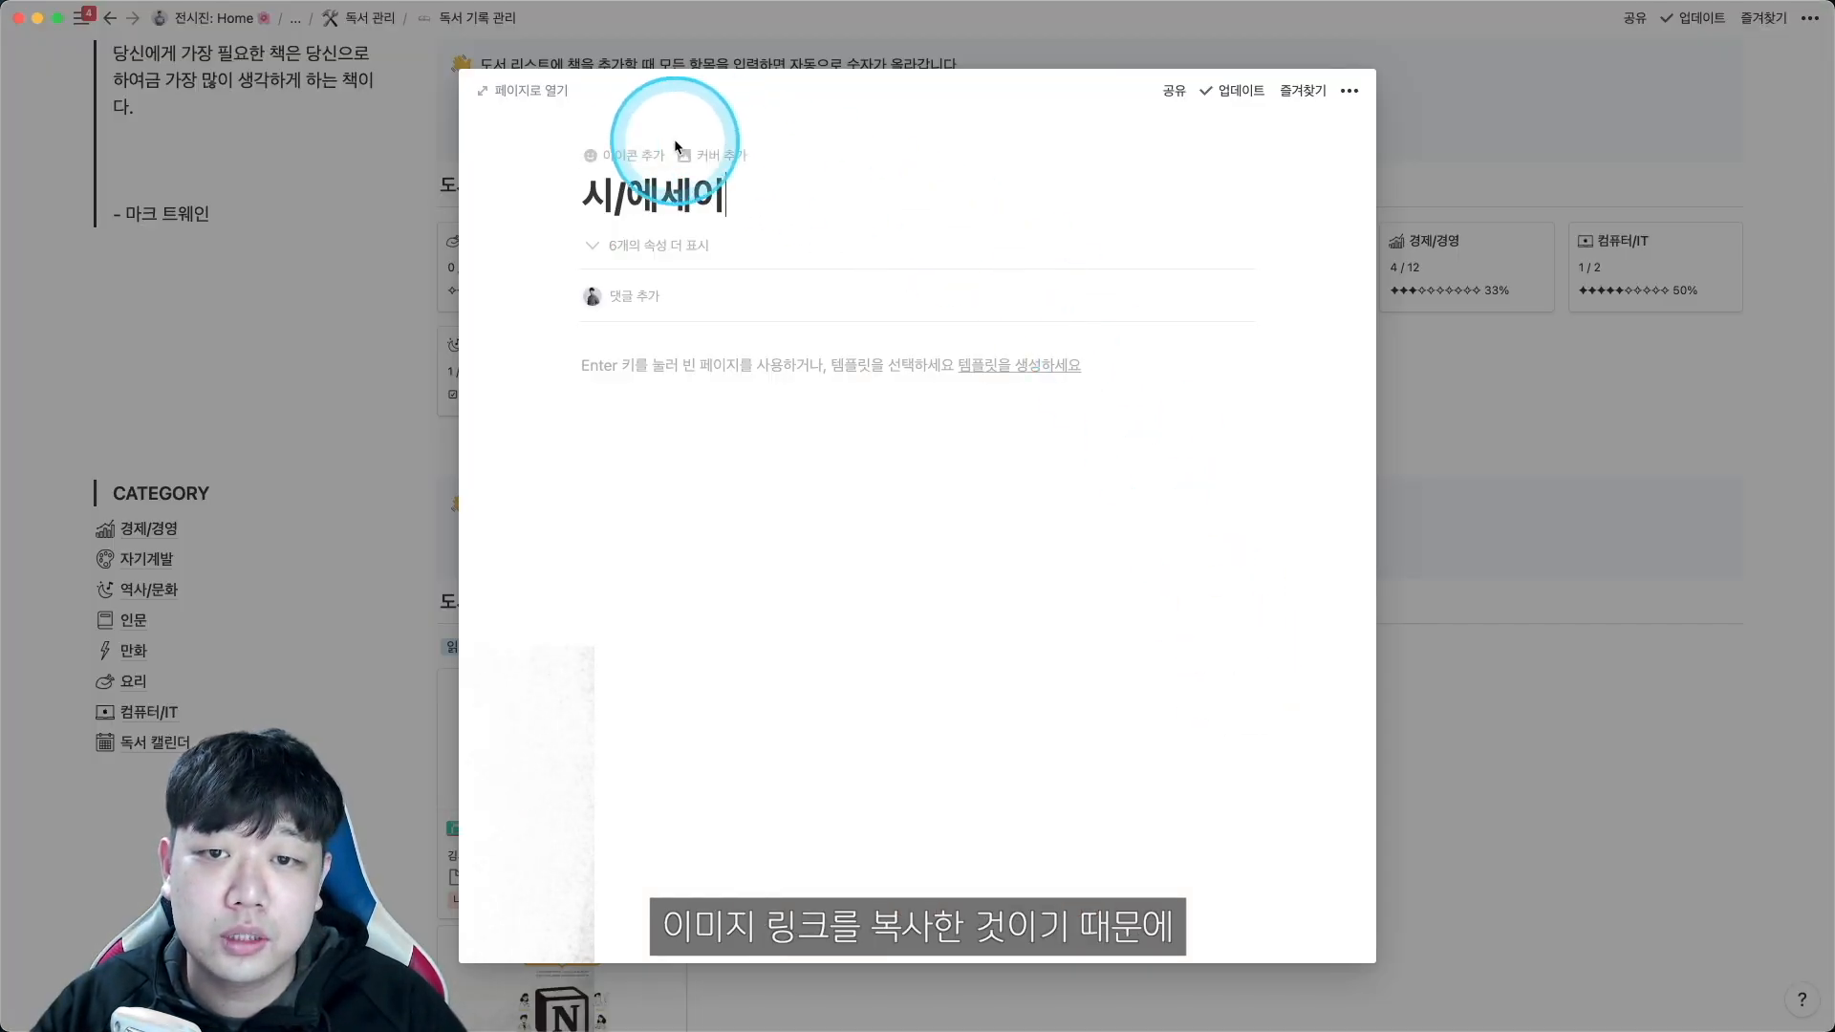
left_click(639, 156)
left_click(643, 246)
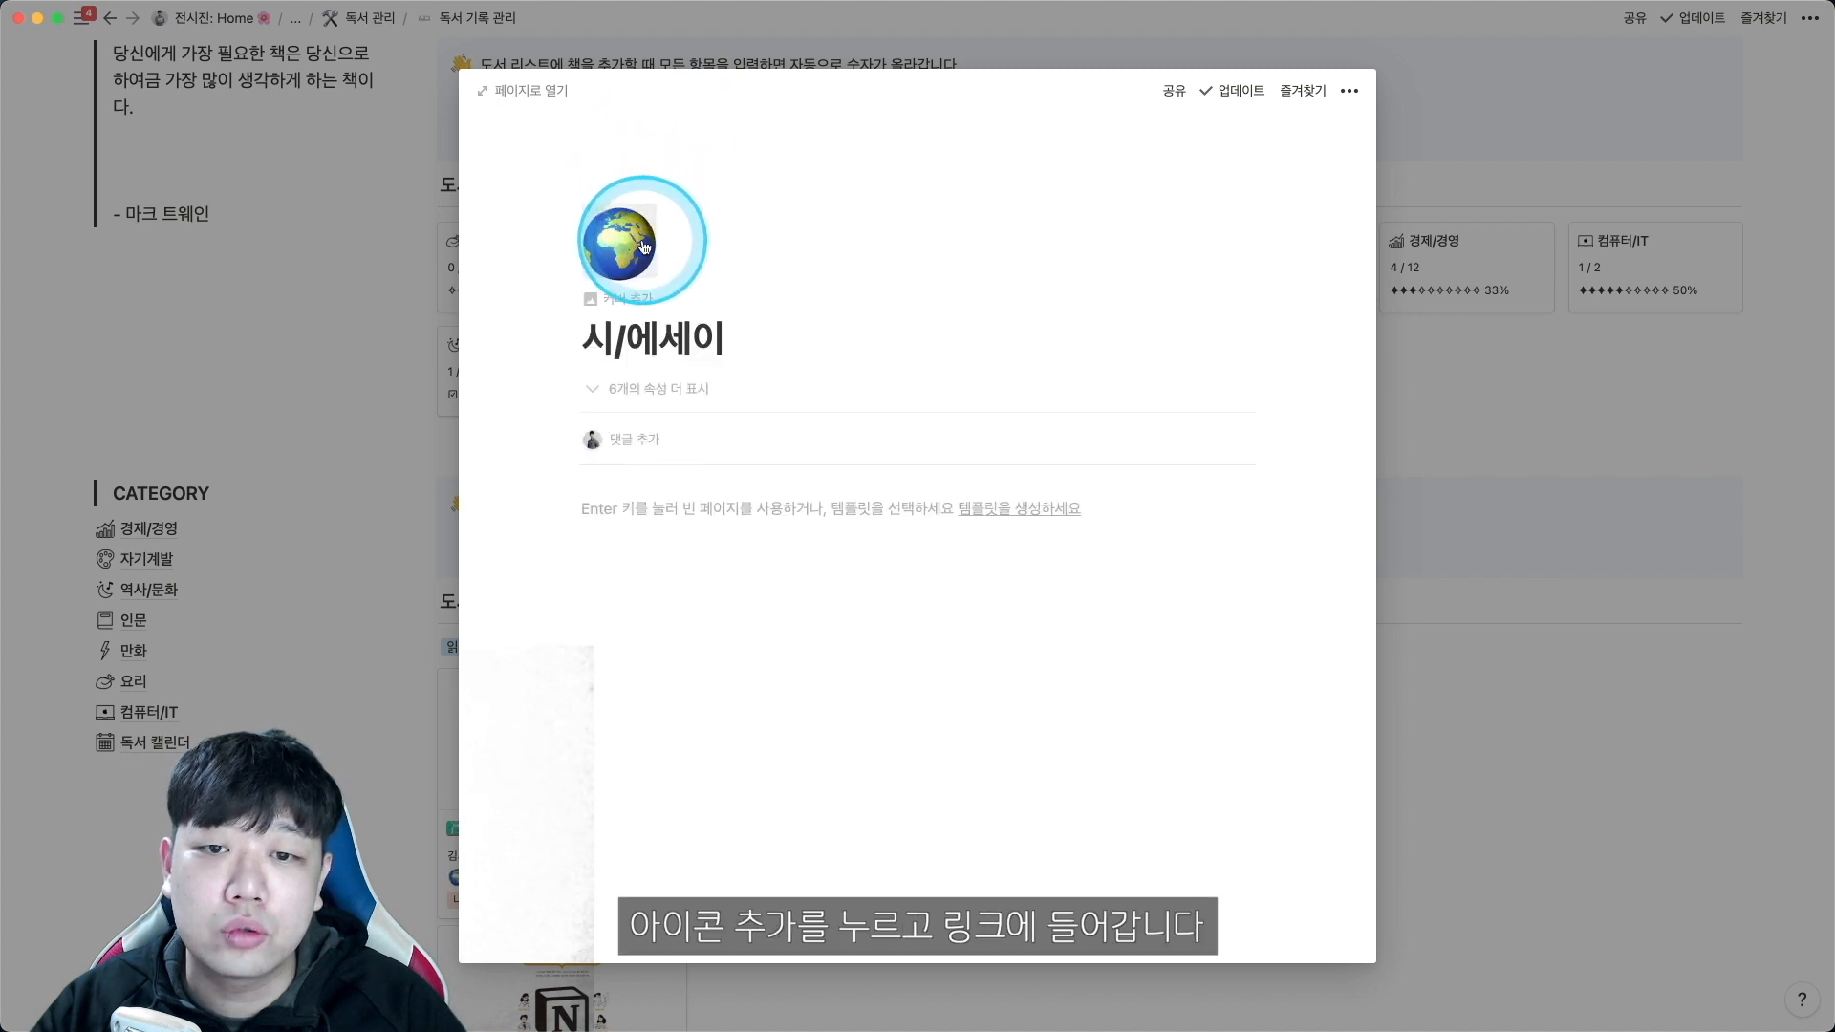
left_click(585, 302)
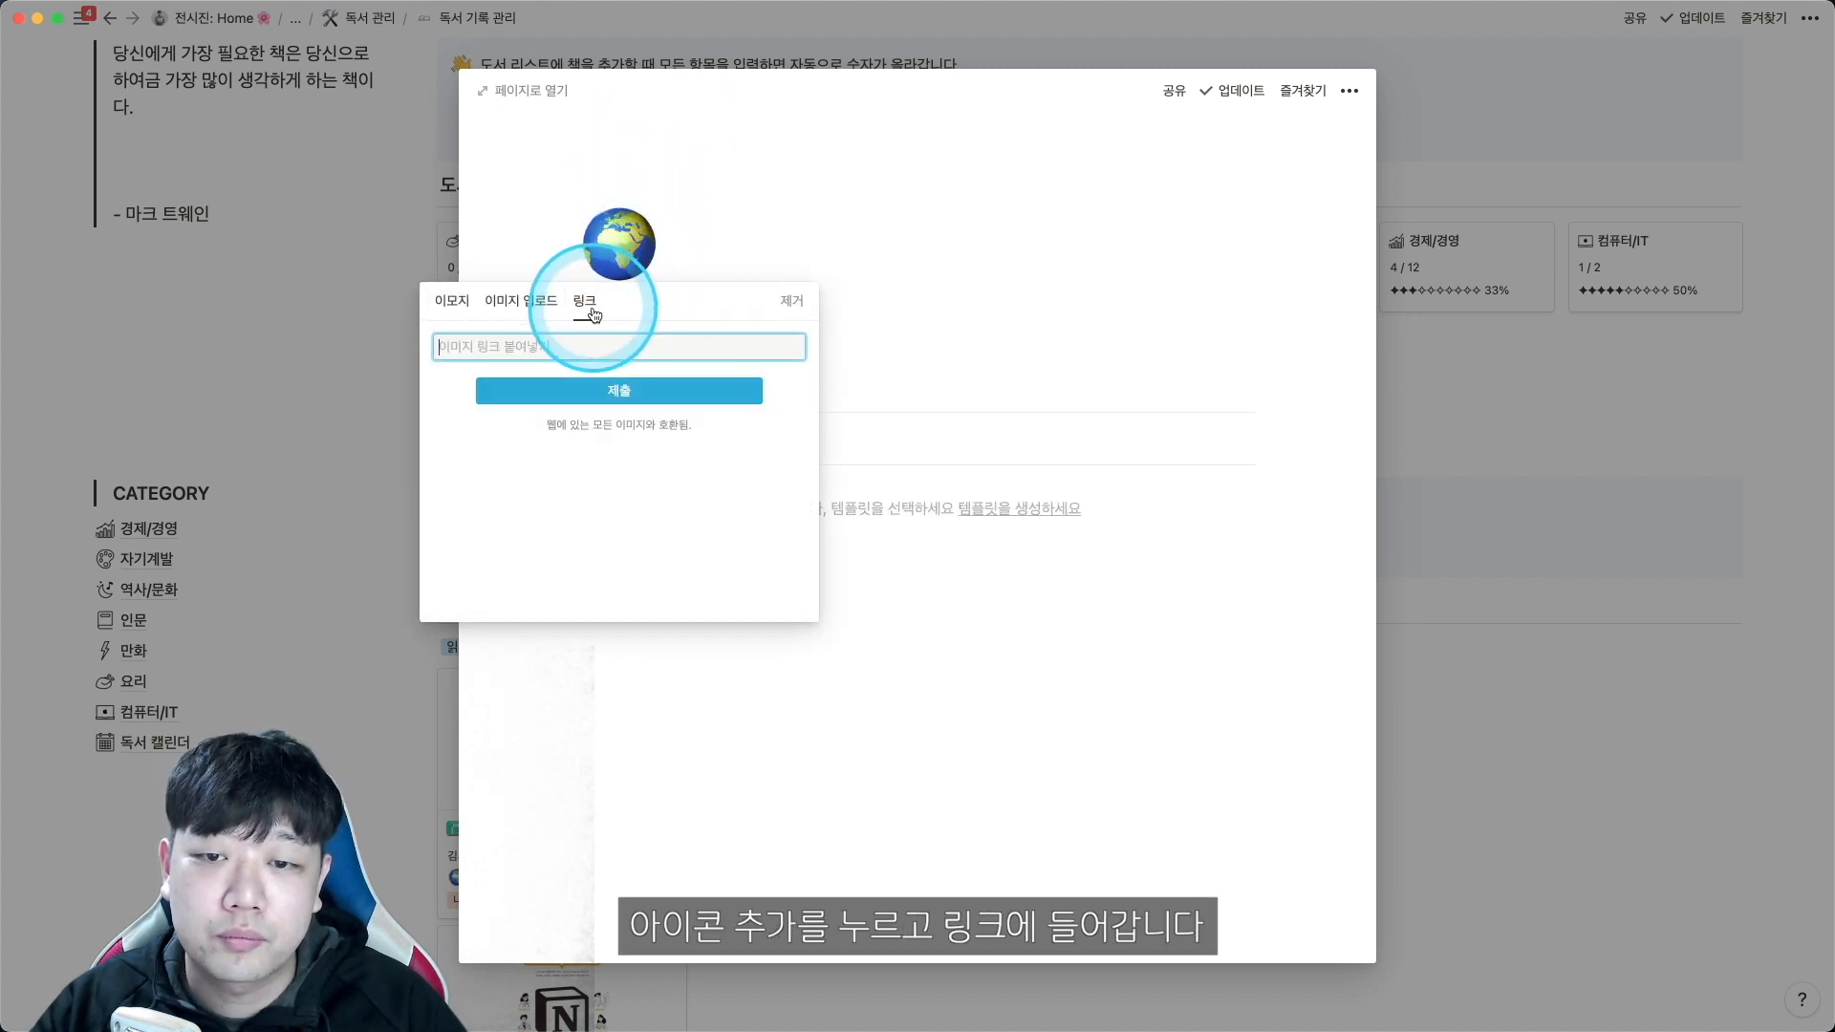
left_click(575, 332)
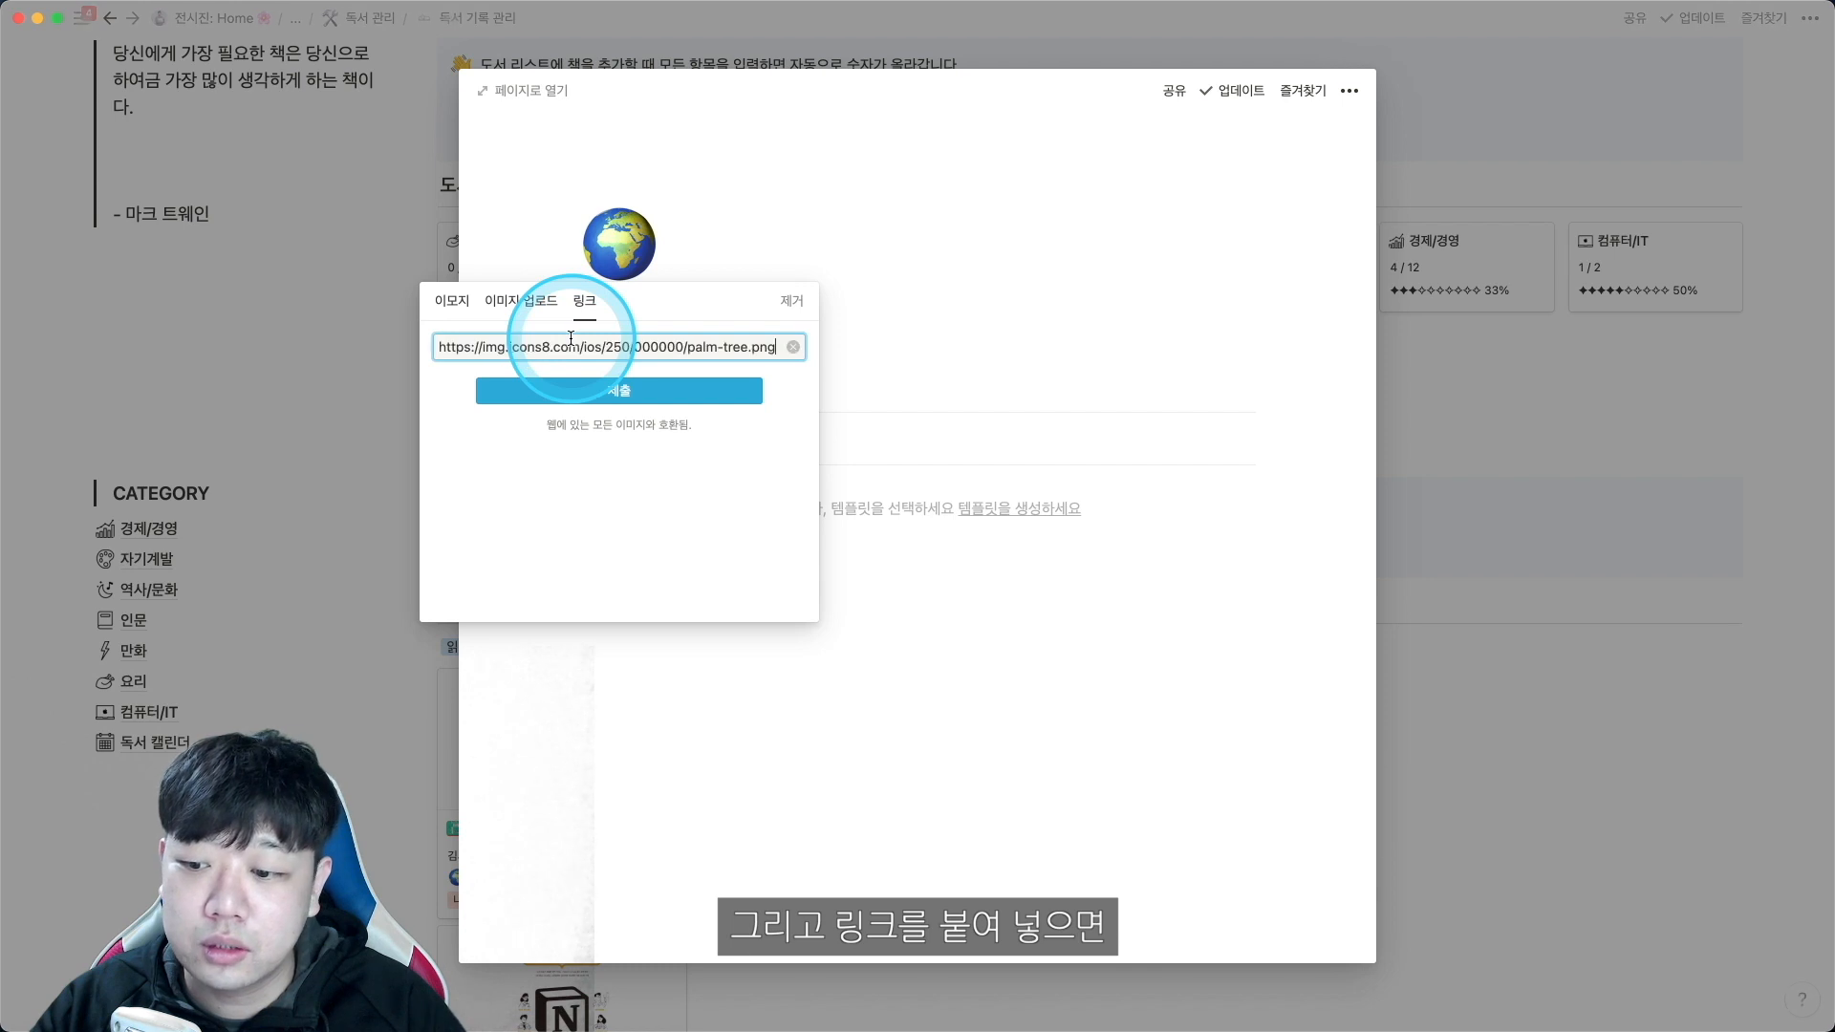
left_click(568, 385)
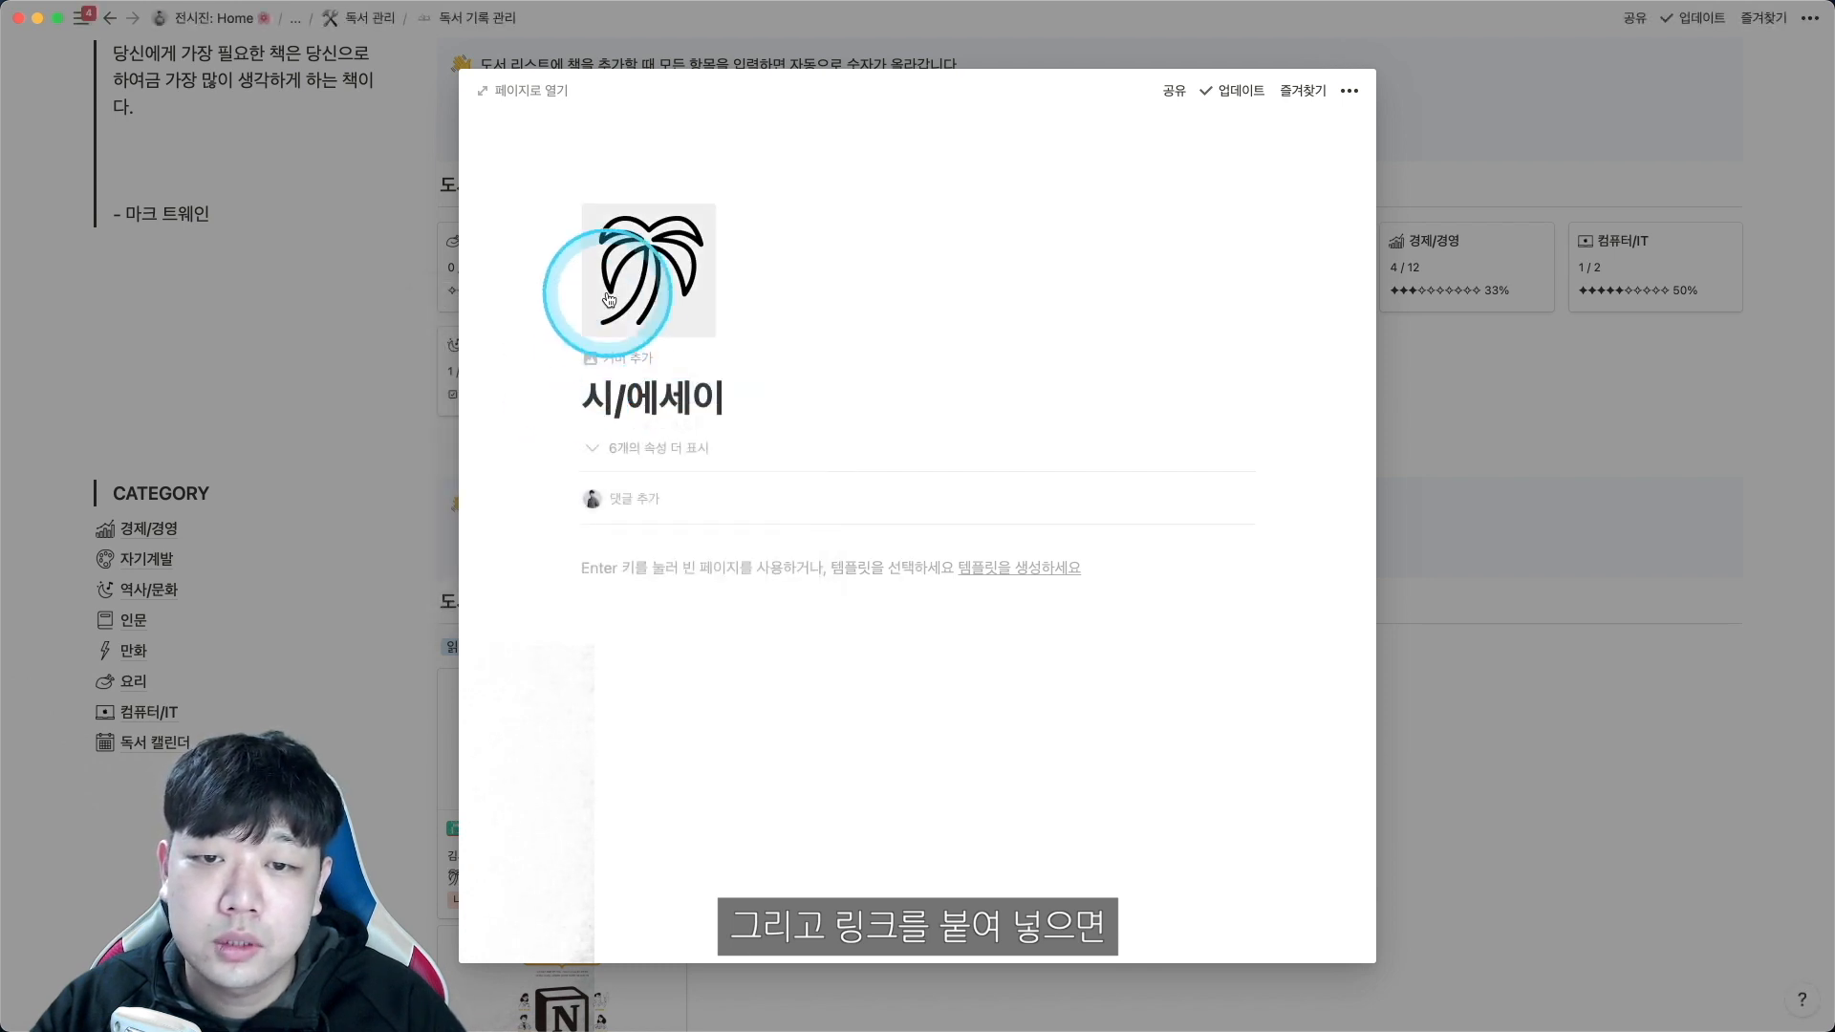
left_click(398, 316)
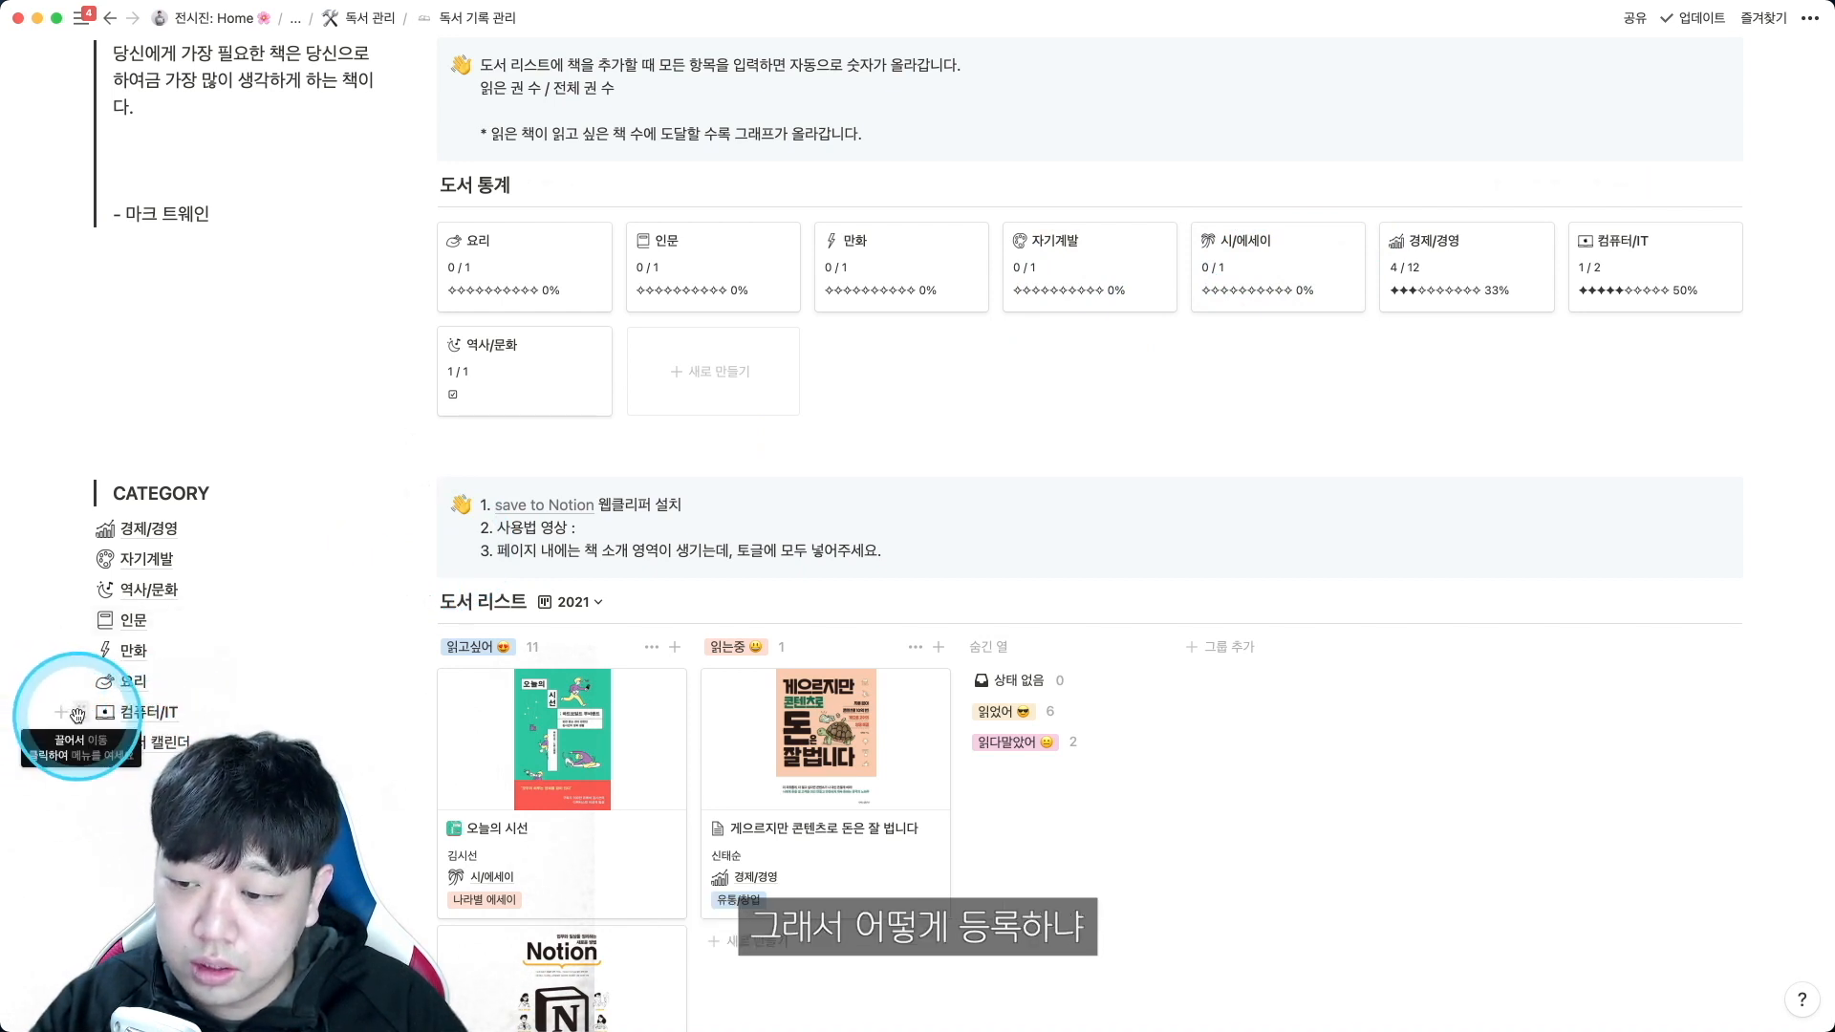
Duplicate the 컴퓨터/IT page in the CATEGORY list and set the copy's icon from the palm-tree image link.
left_click(77, 715)
left_click(125, 647)
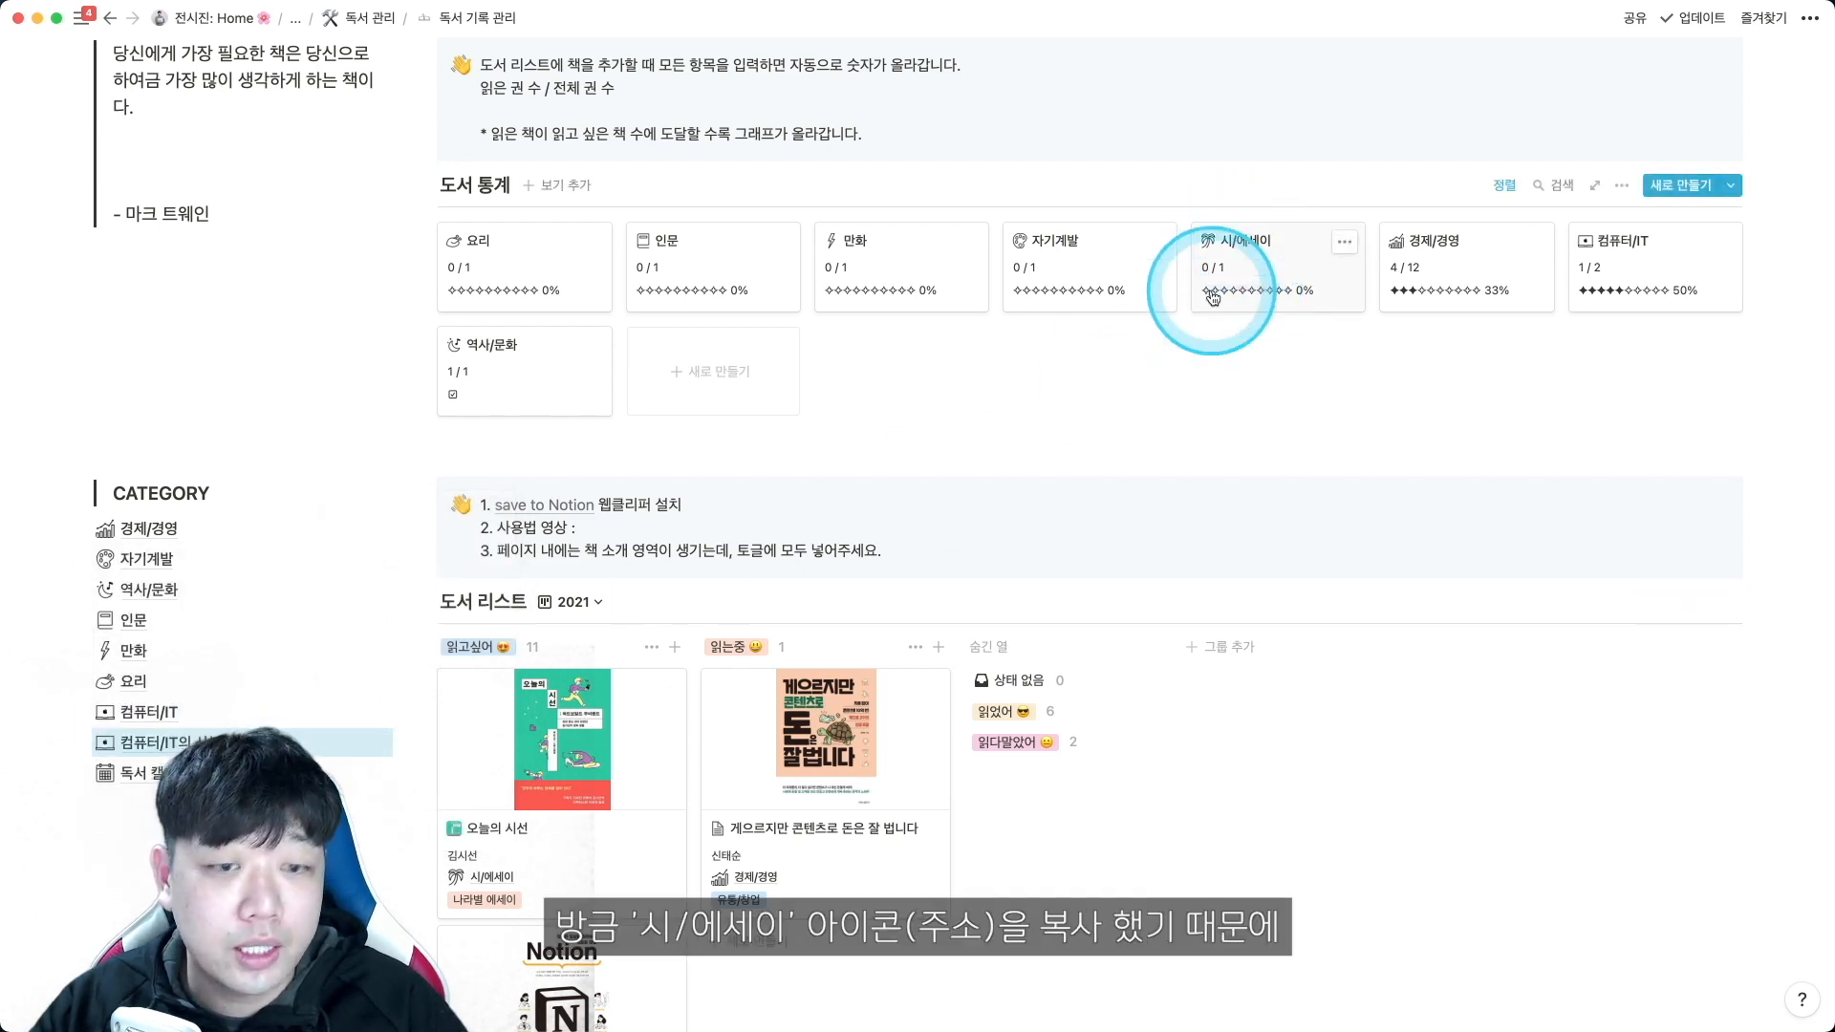
left_click(116, 745)
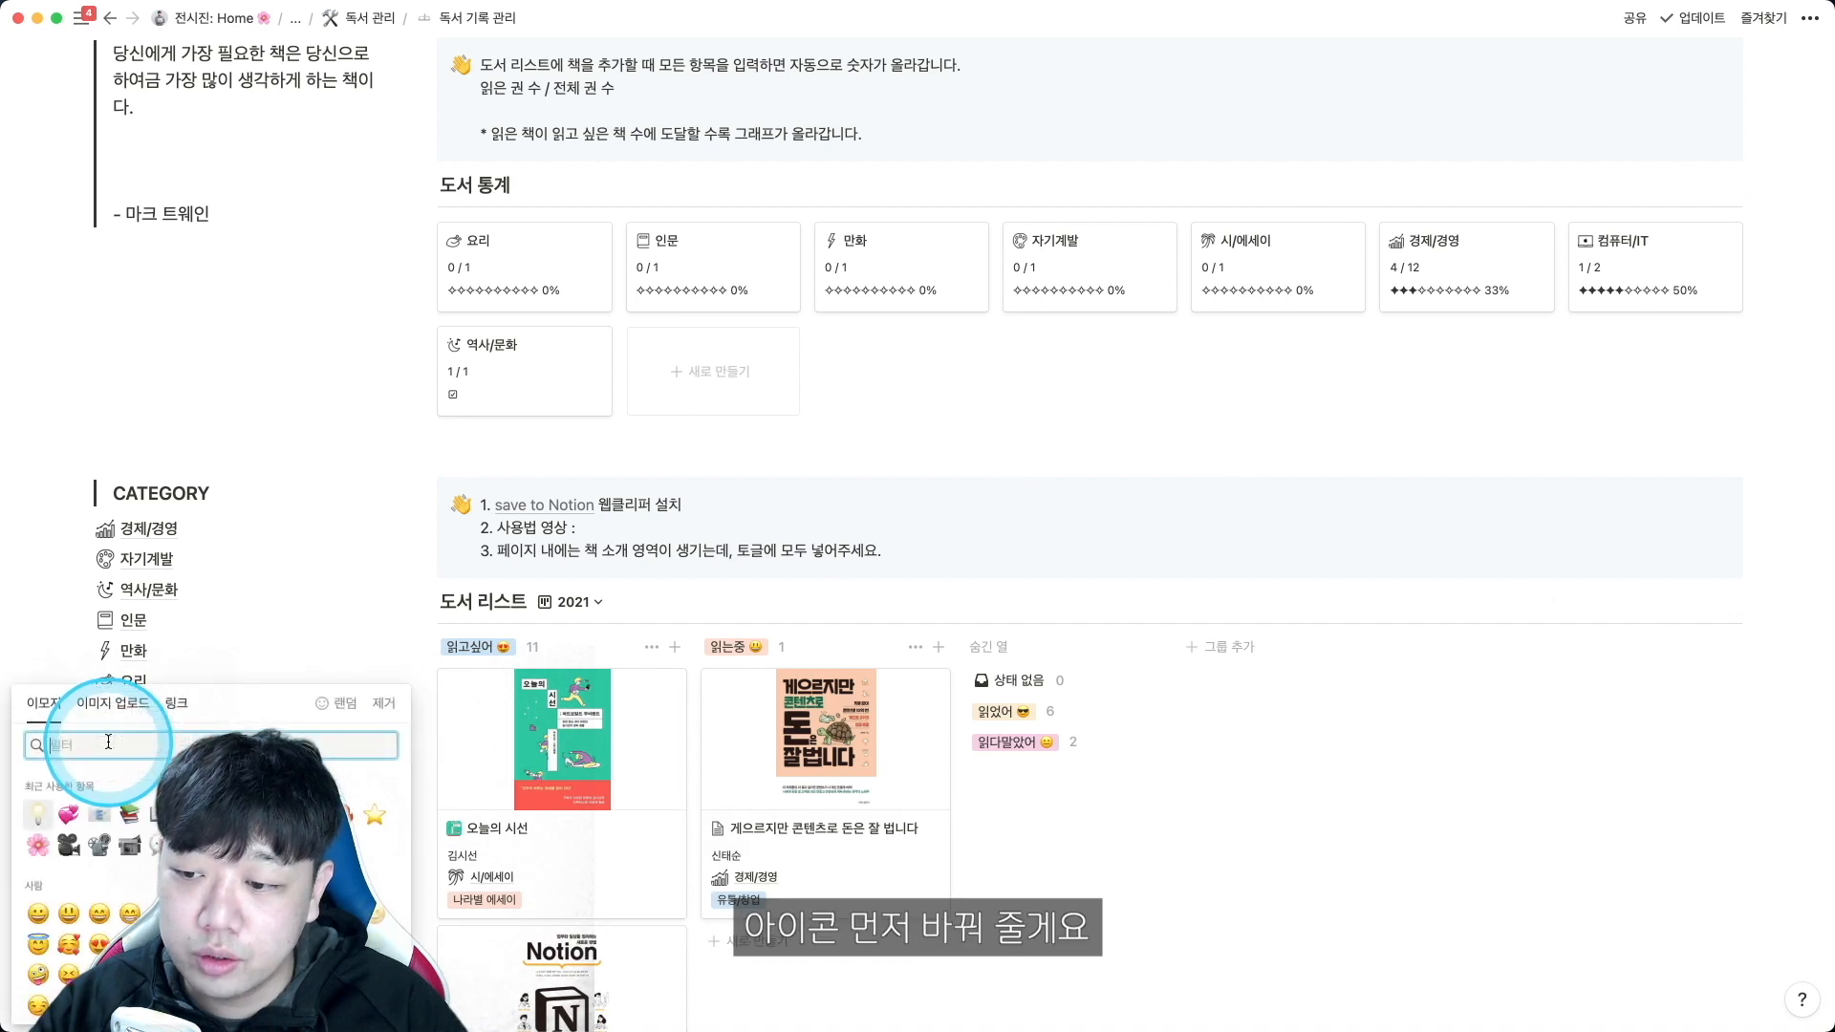
left_click(176, 703)
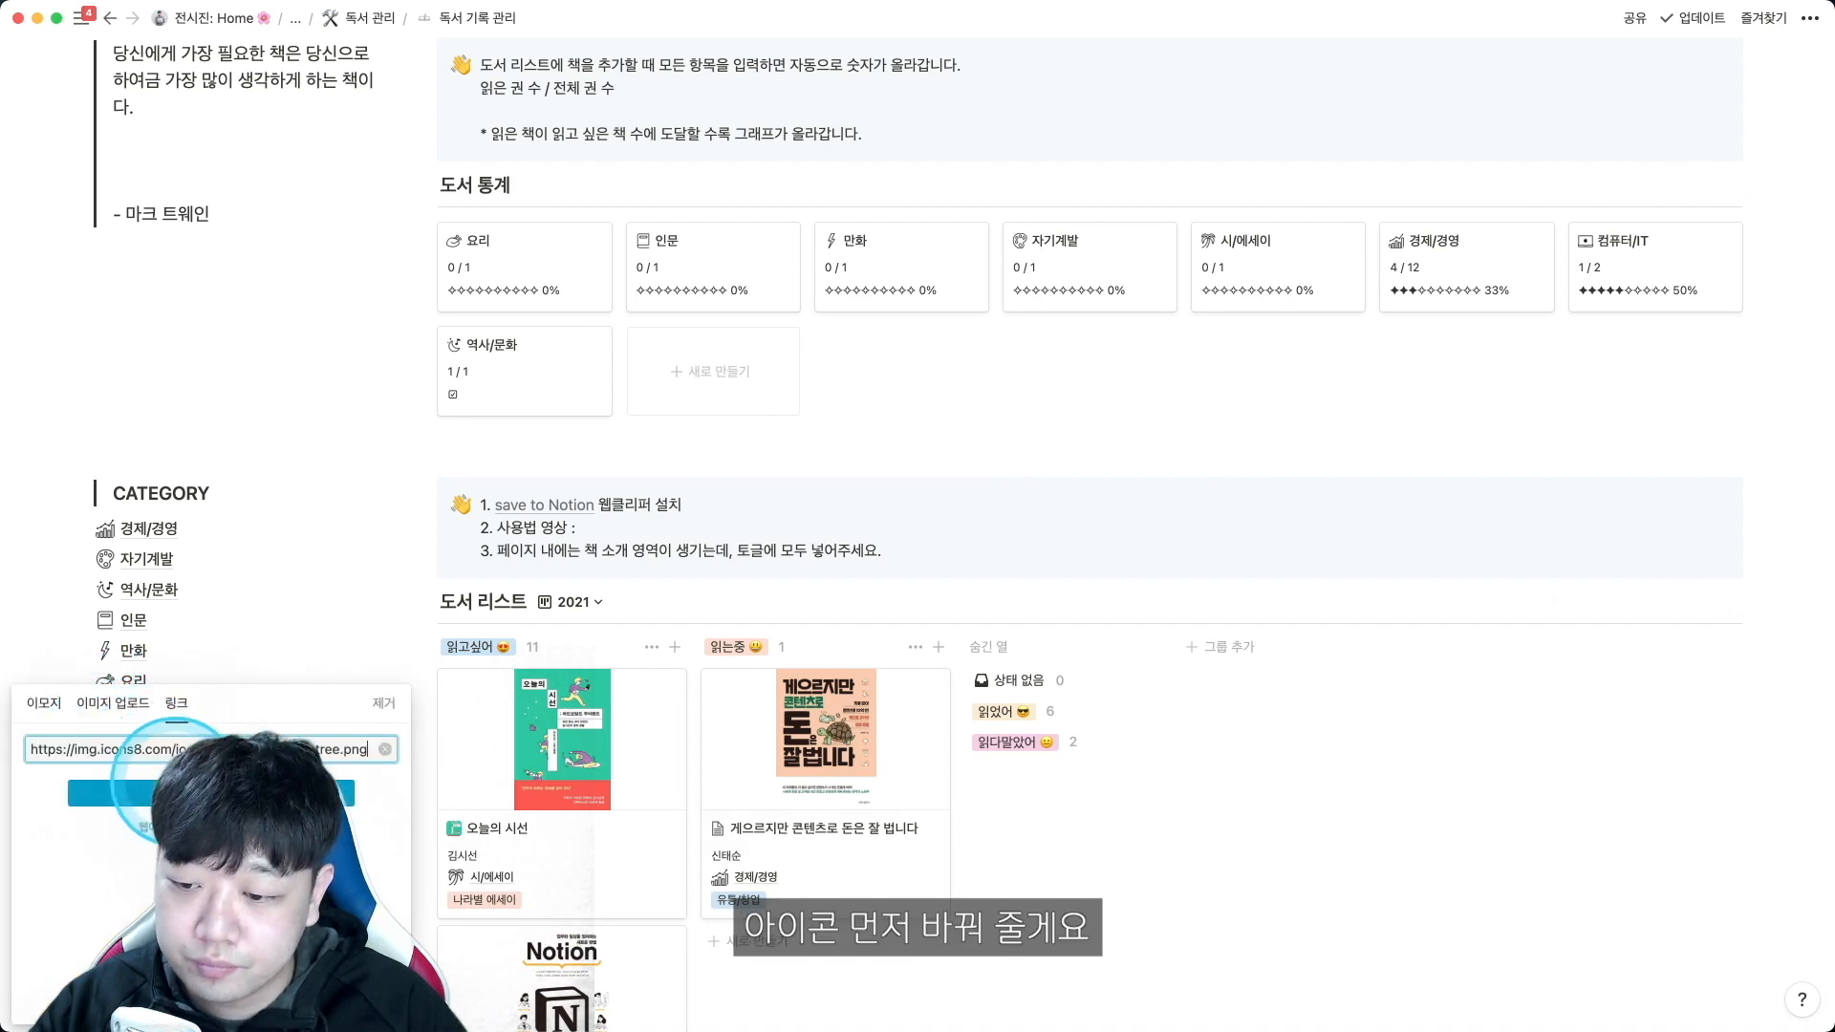
left_click(186, 741)
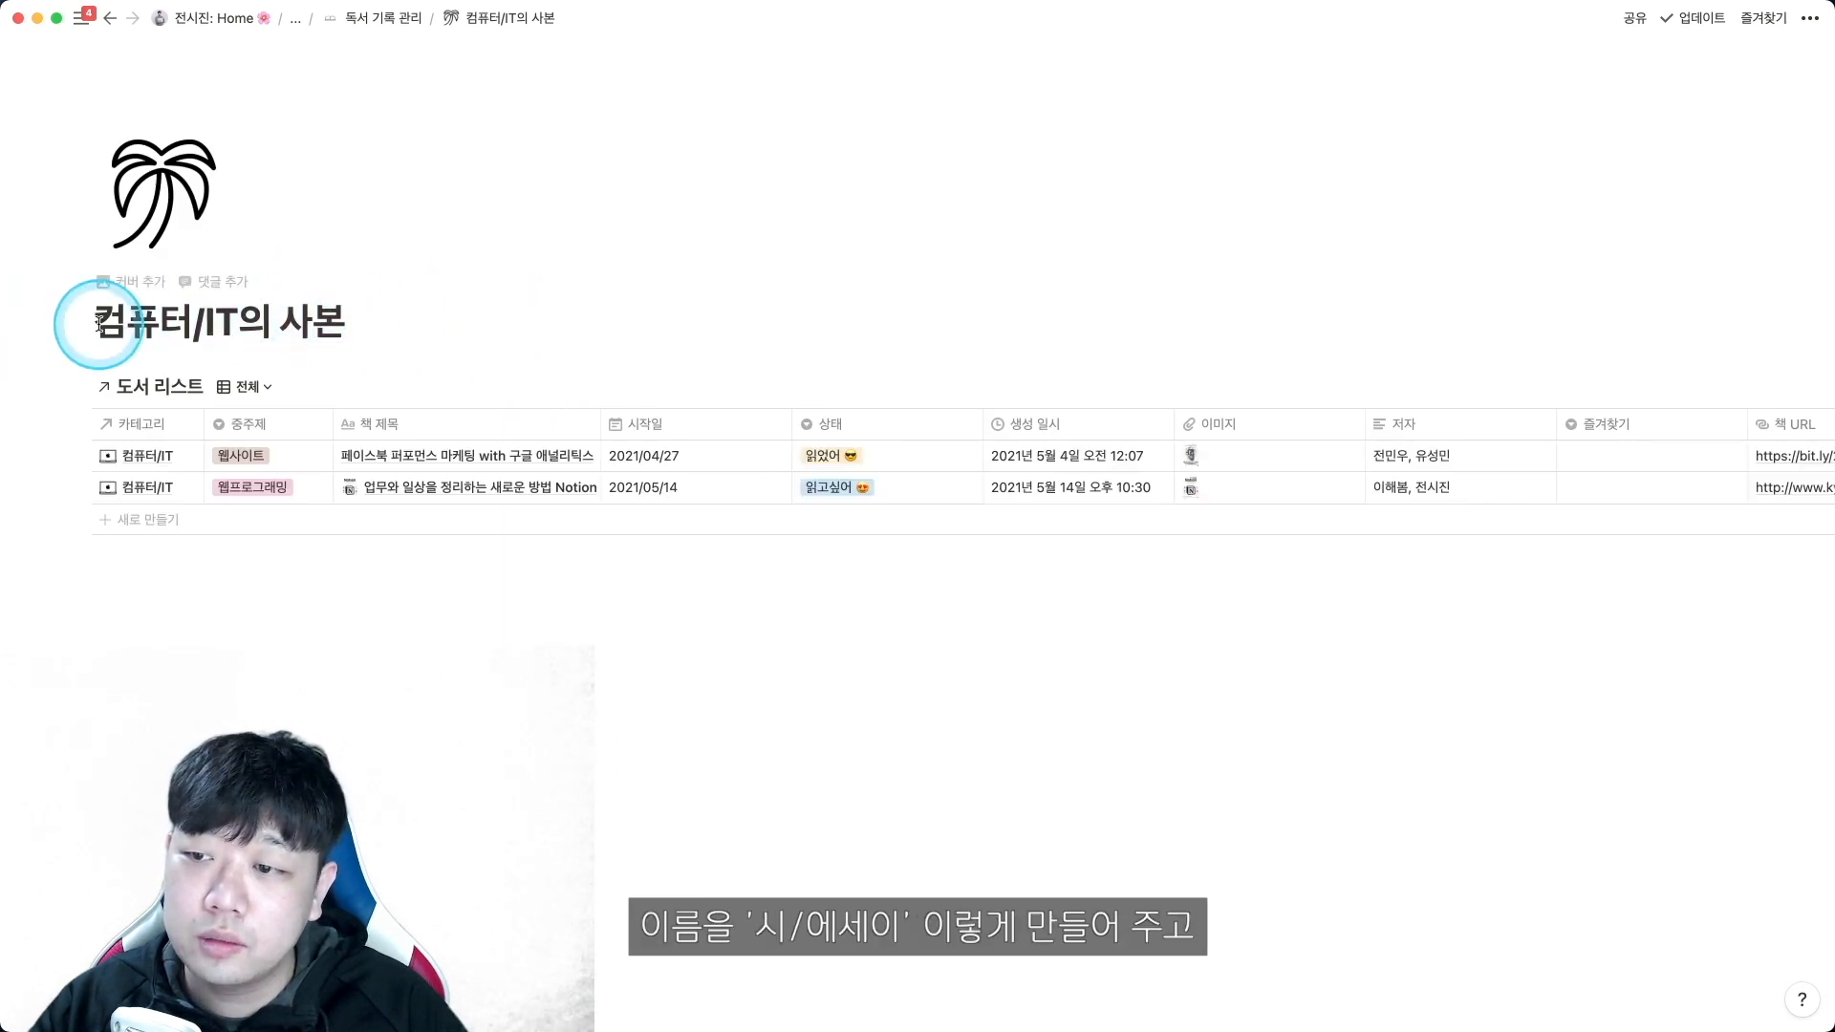
Rename the duplicated 컴퓨터/IT page to 시/에세이.
left_click_drag(91, 322, 334, 334)
type("시/에세이")
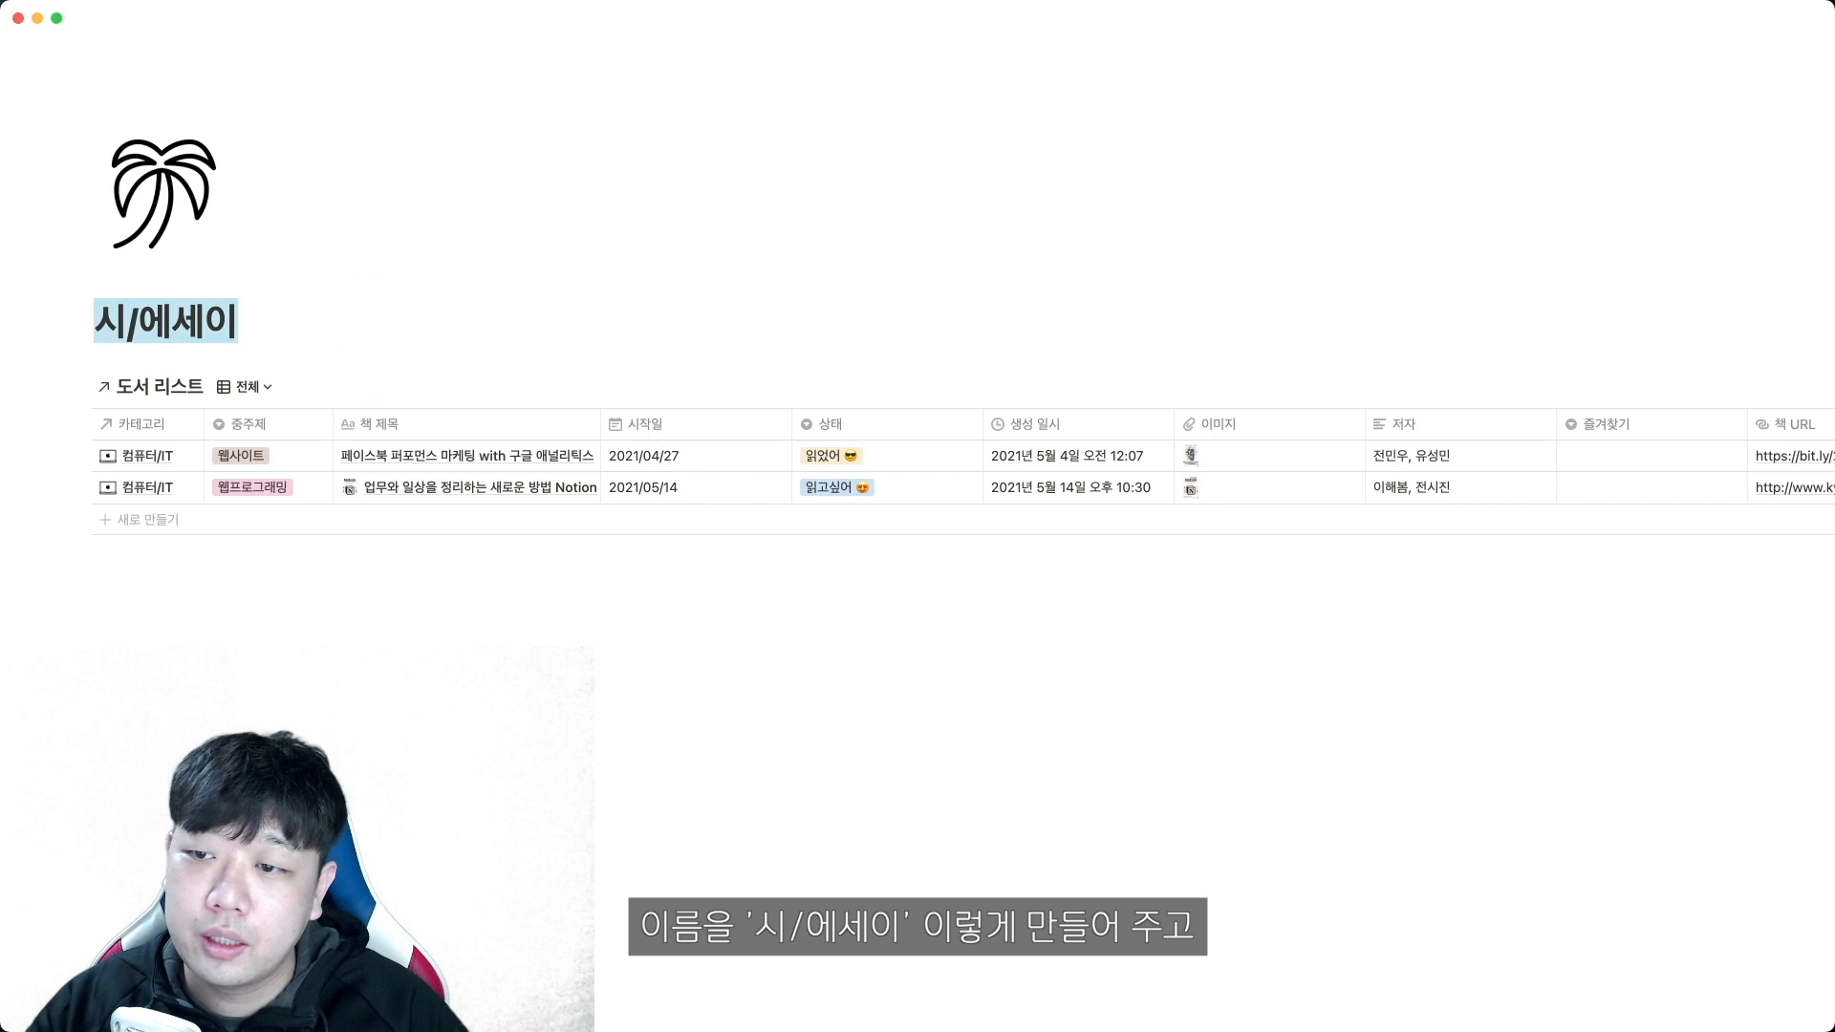
left_click(376, 339)
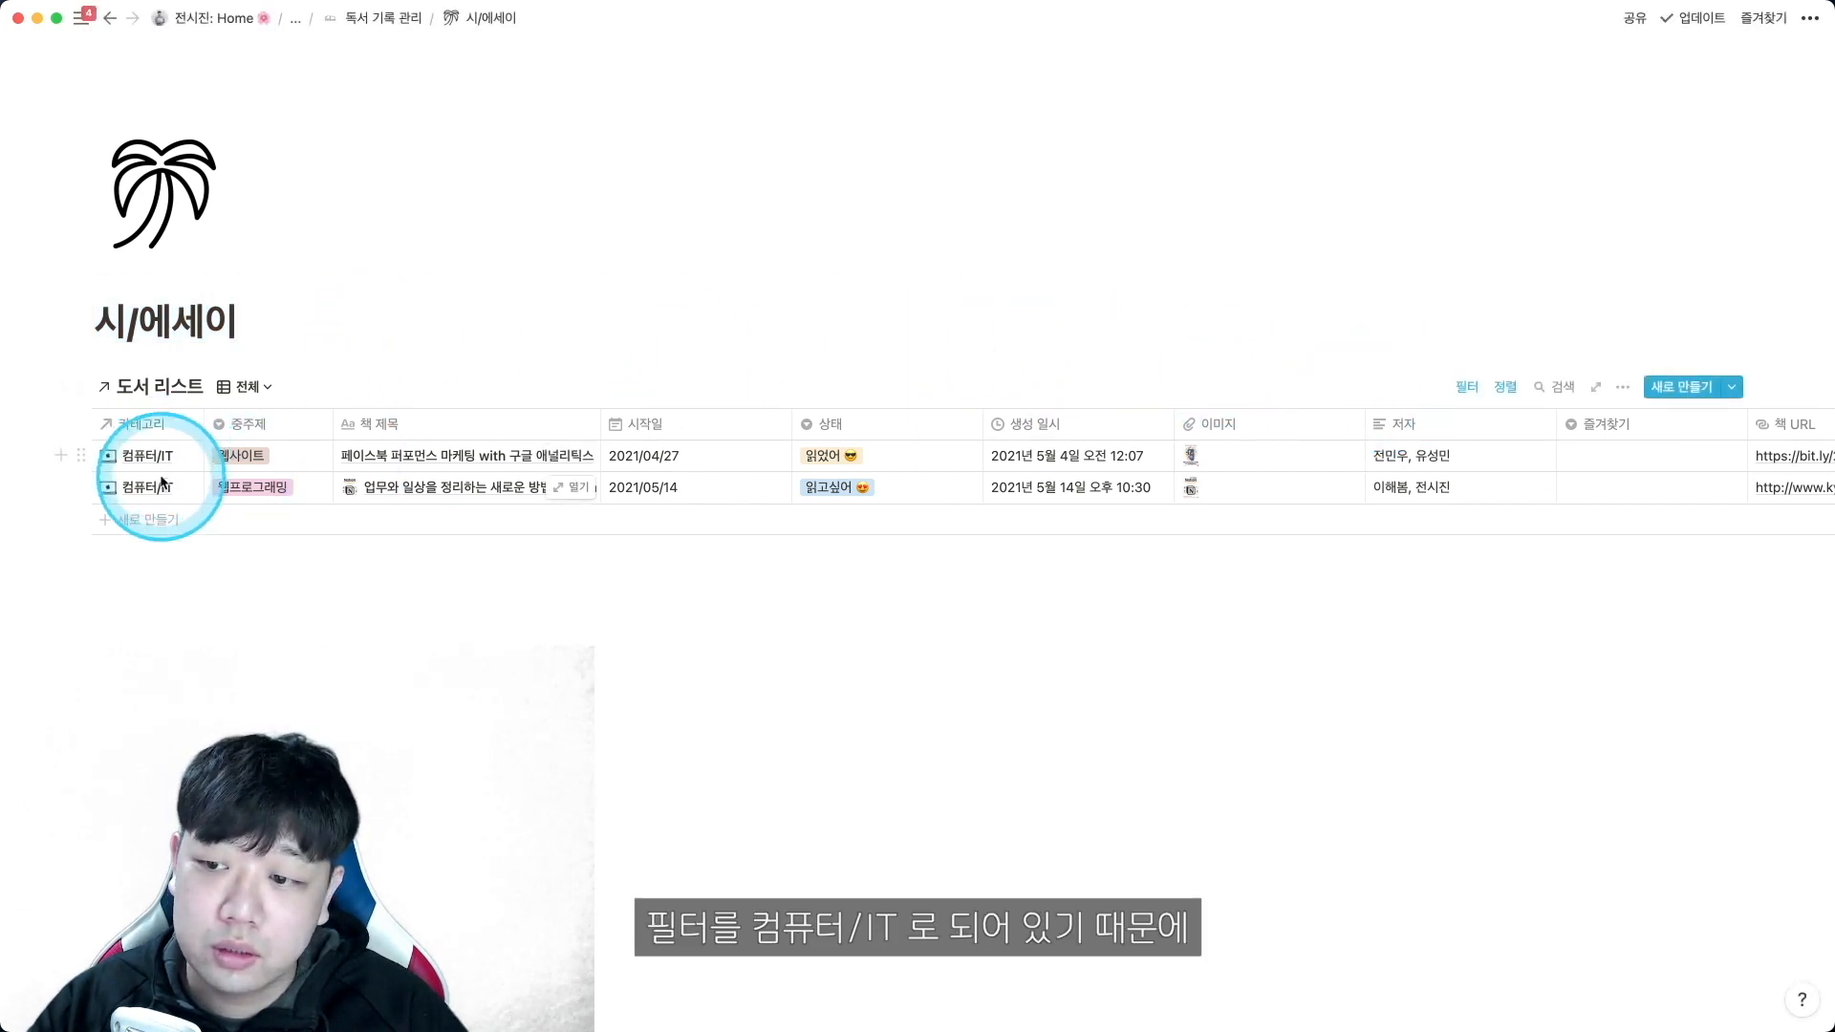
Change the 카테고리 filter of the page's 도서 리스트 table to 시/에세이.
left_click(1459, 392)
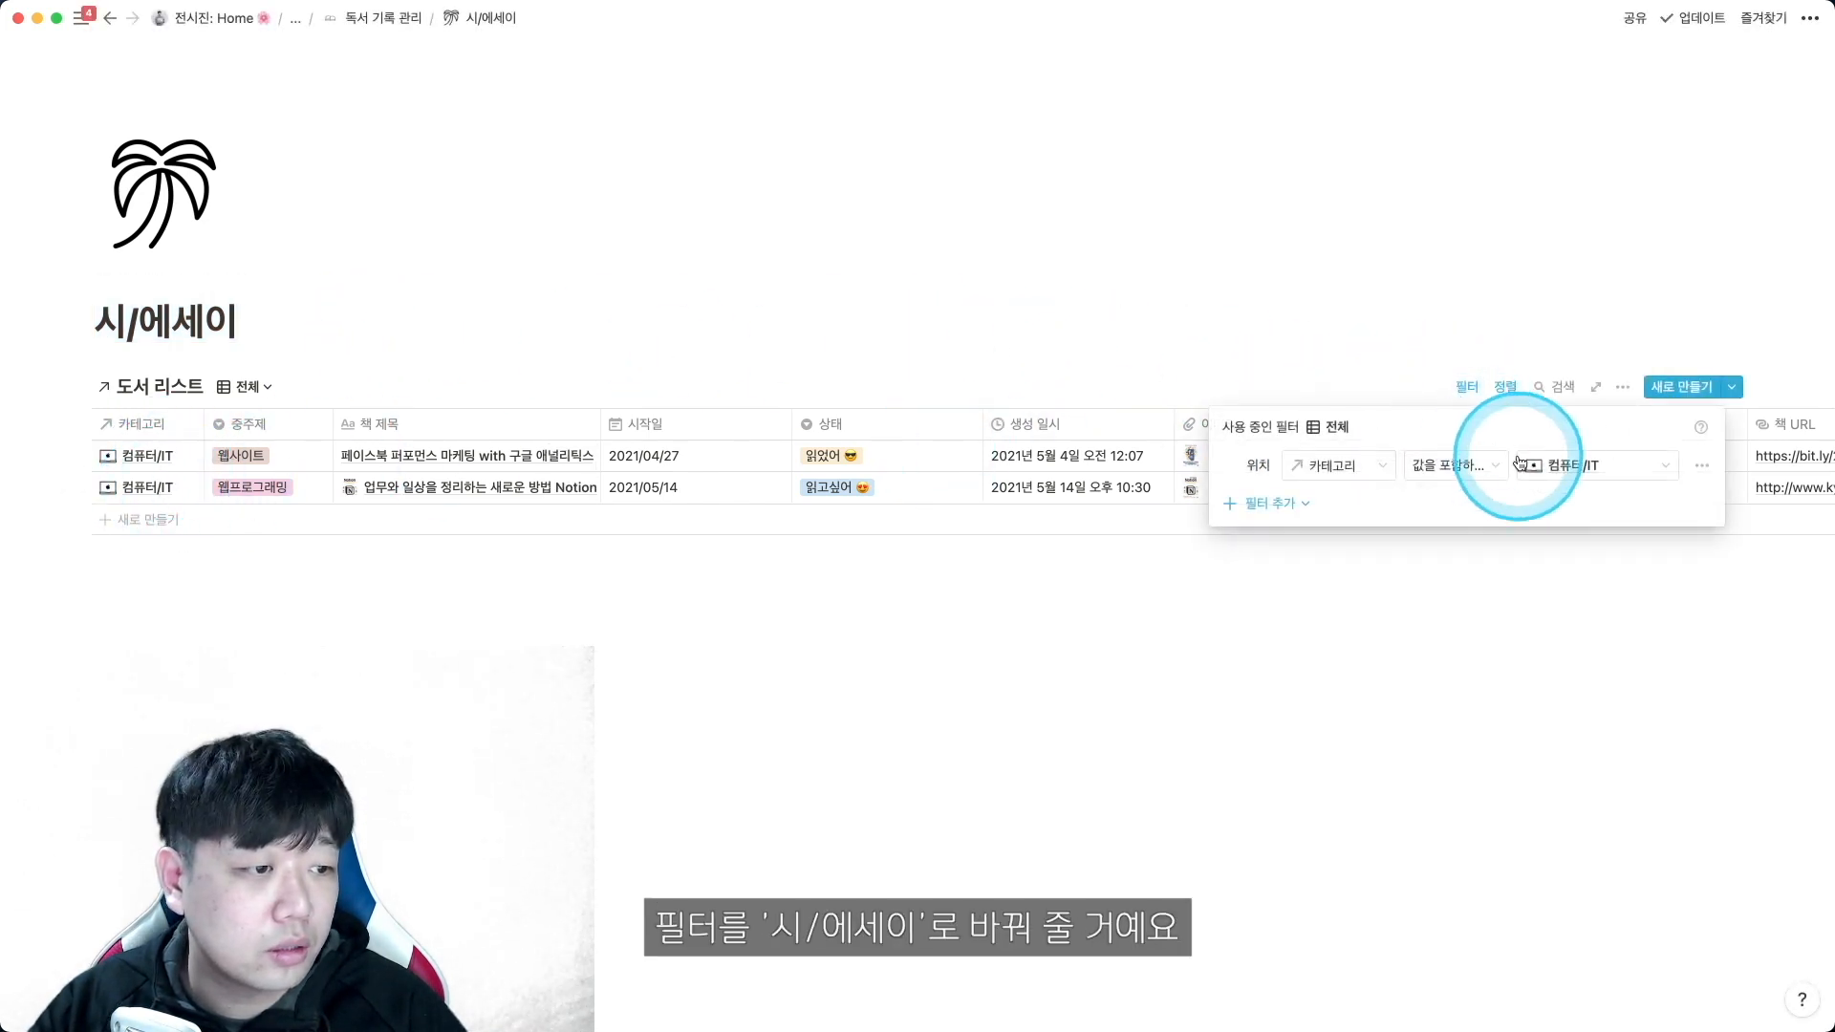
left_click(1529, 465)
type("시/에세이")
left_click(1595, 577)
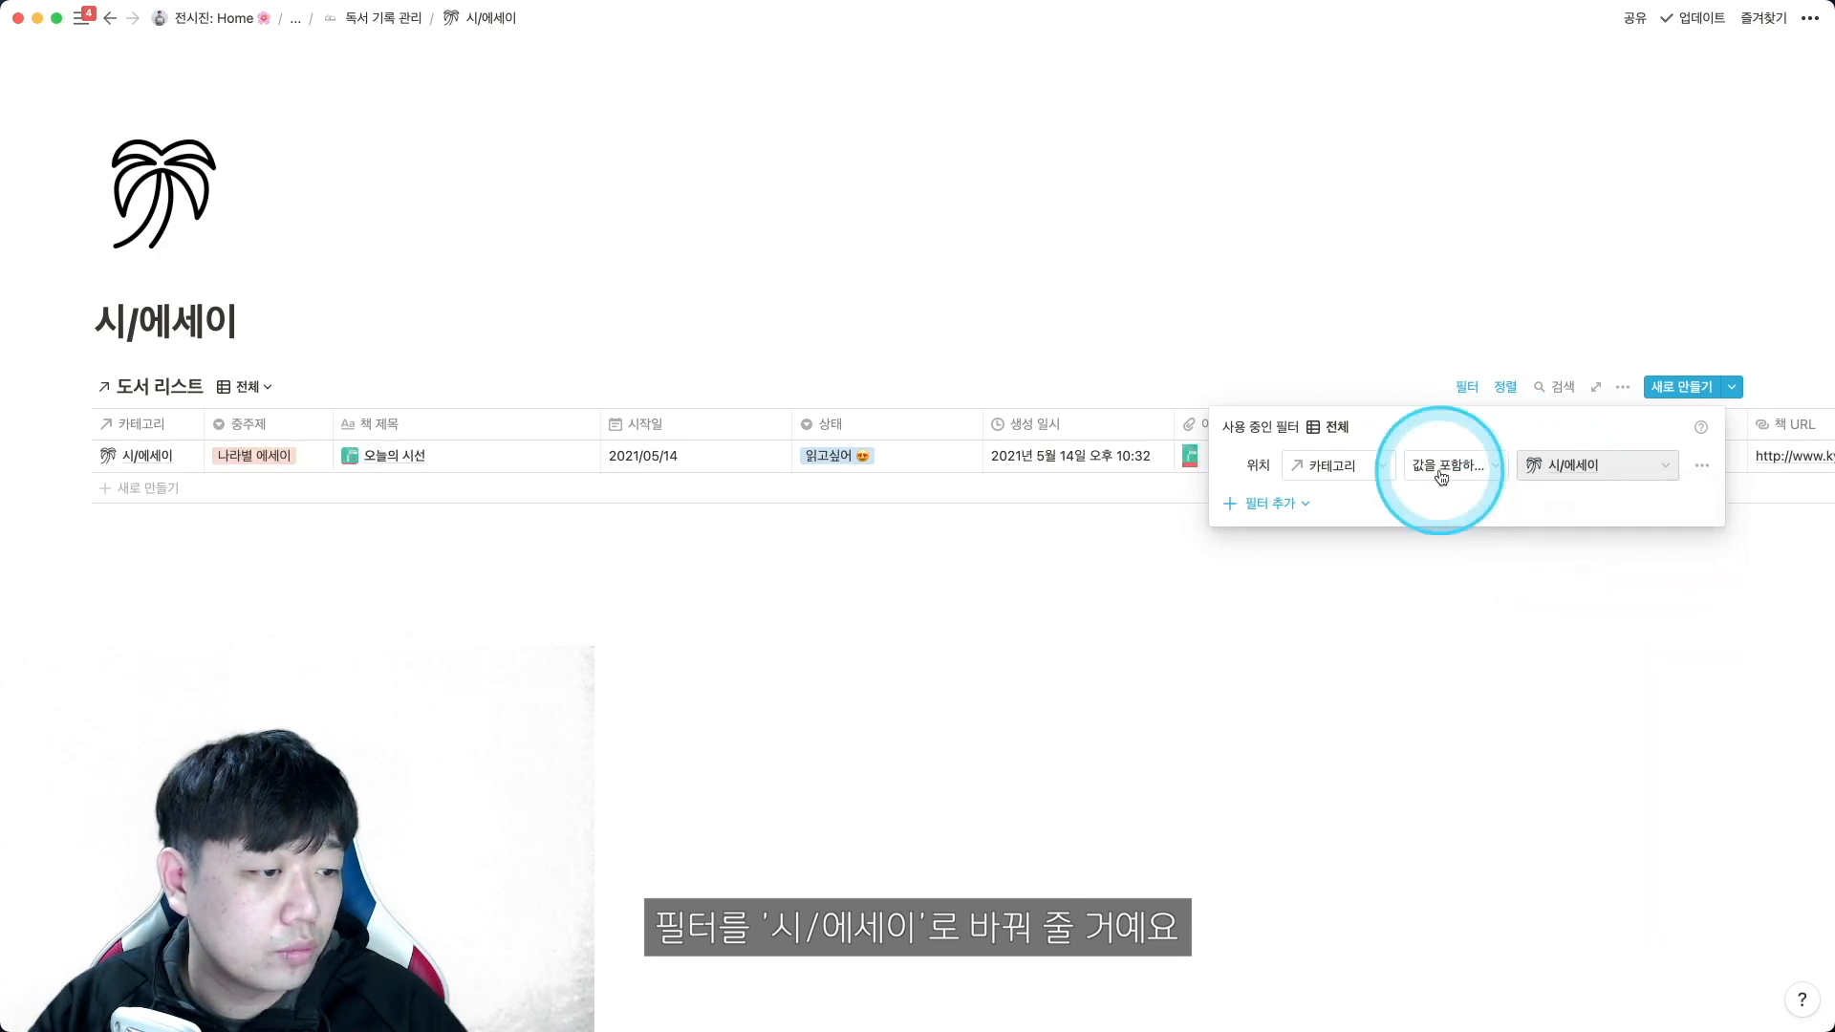
left_click(794, 350)
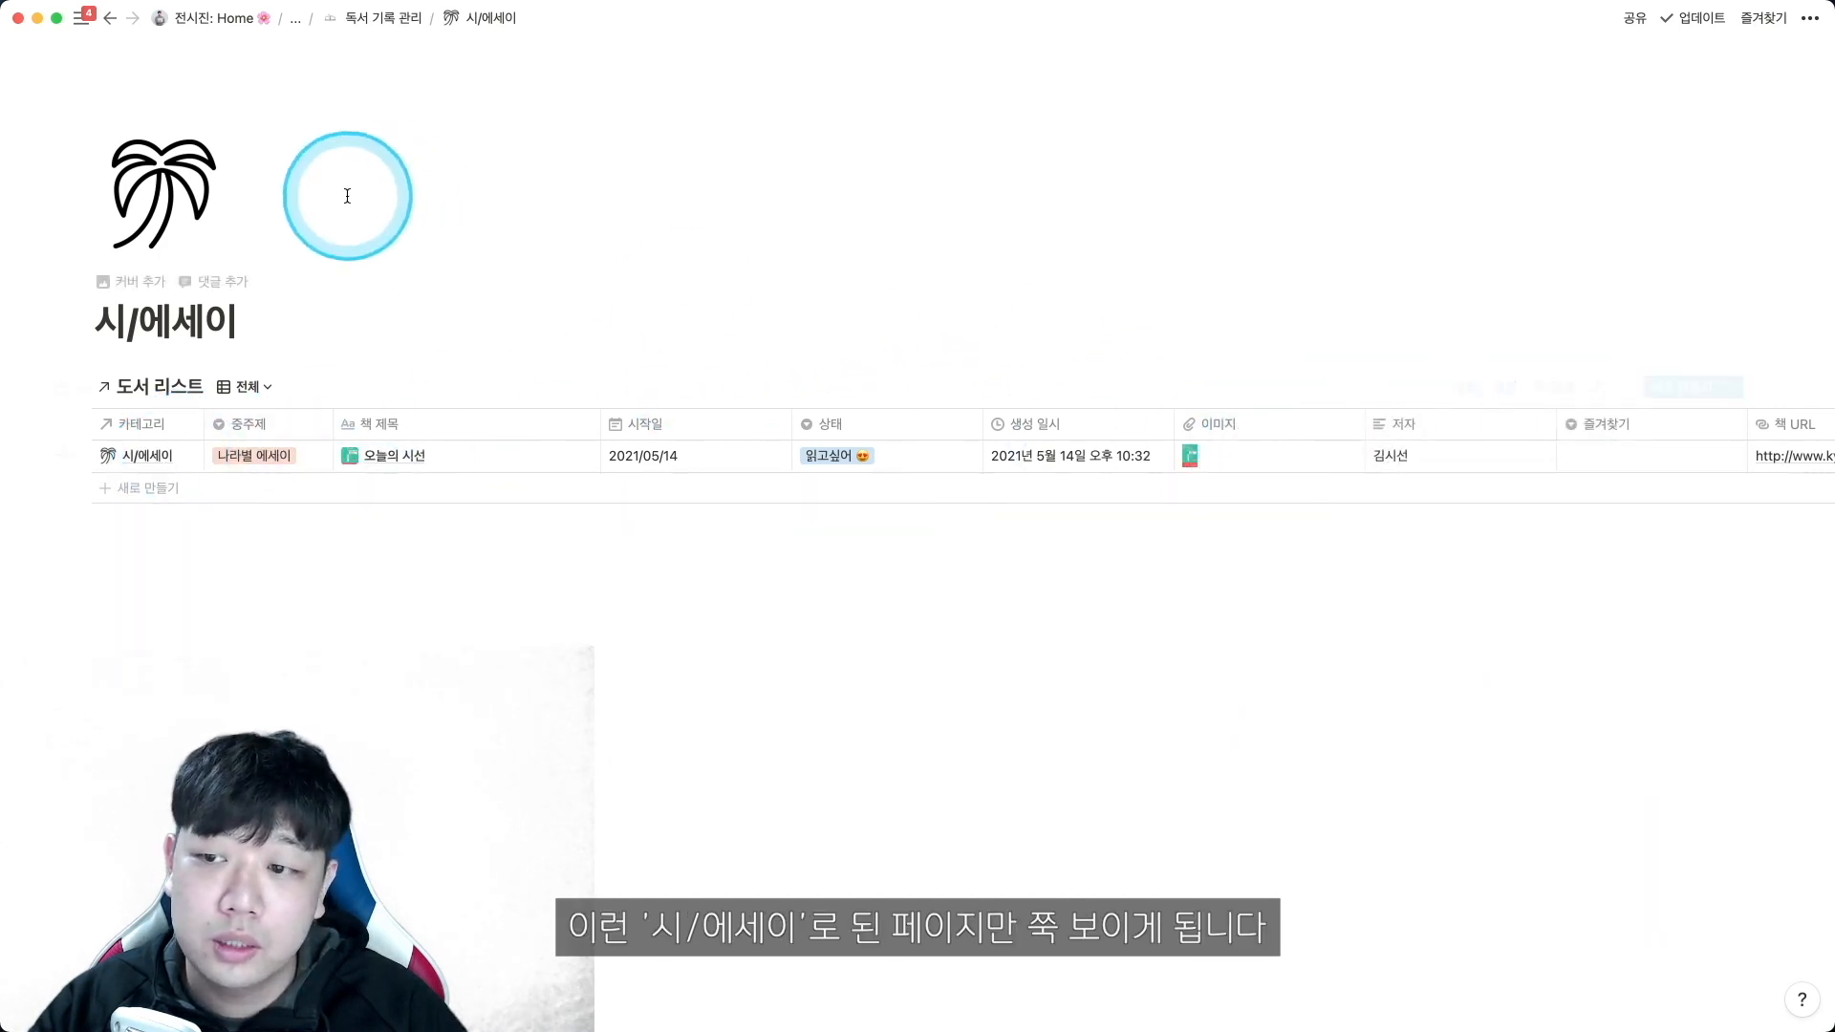
Return to 독서 기록 관리 and review the CATEGORY list and the 도서 리스트 board's status groups.
left_click(373, 17)
scroll(331, 680, "down", 6)
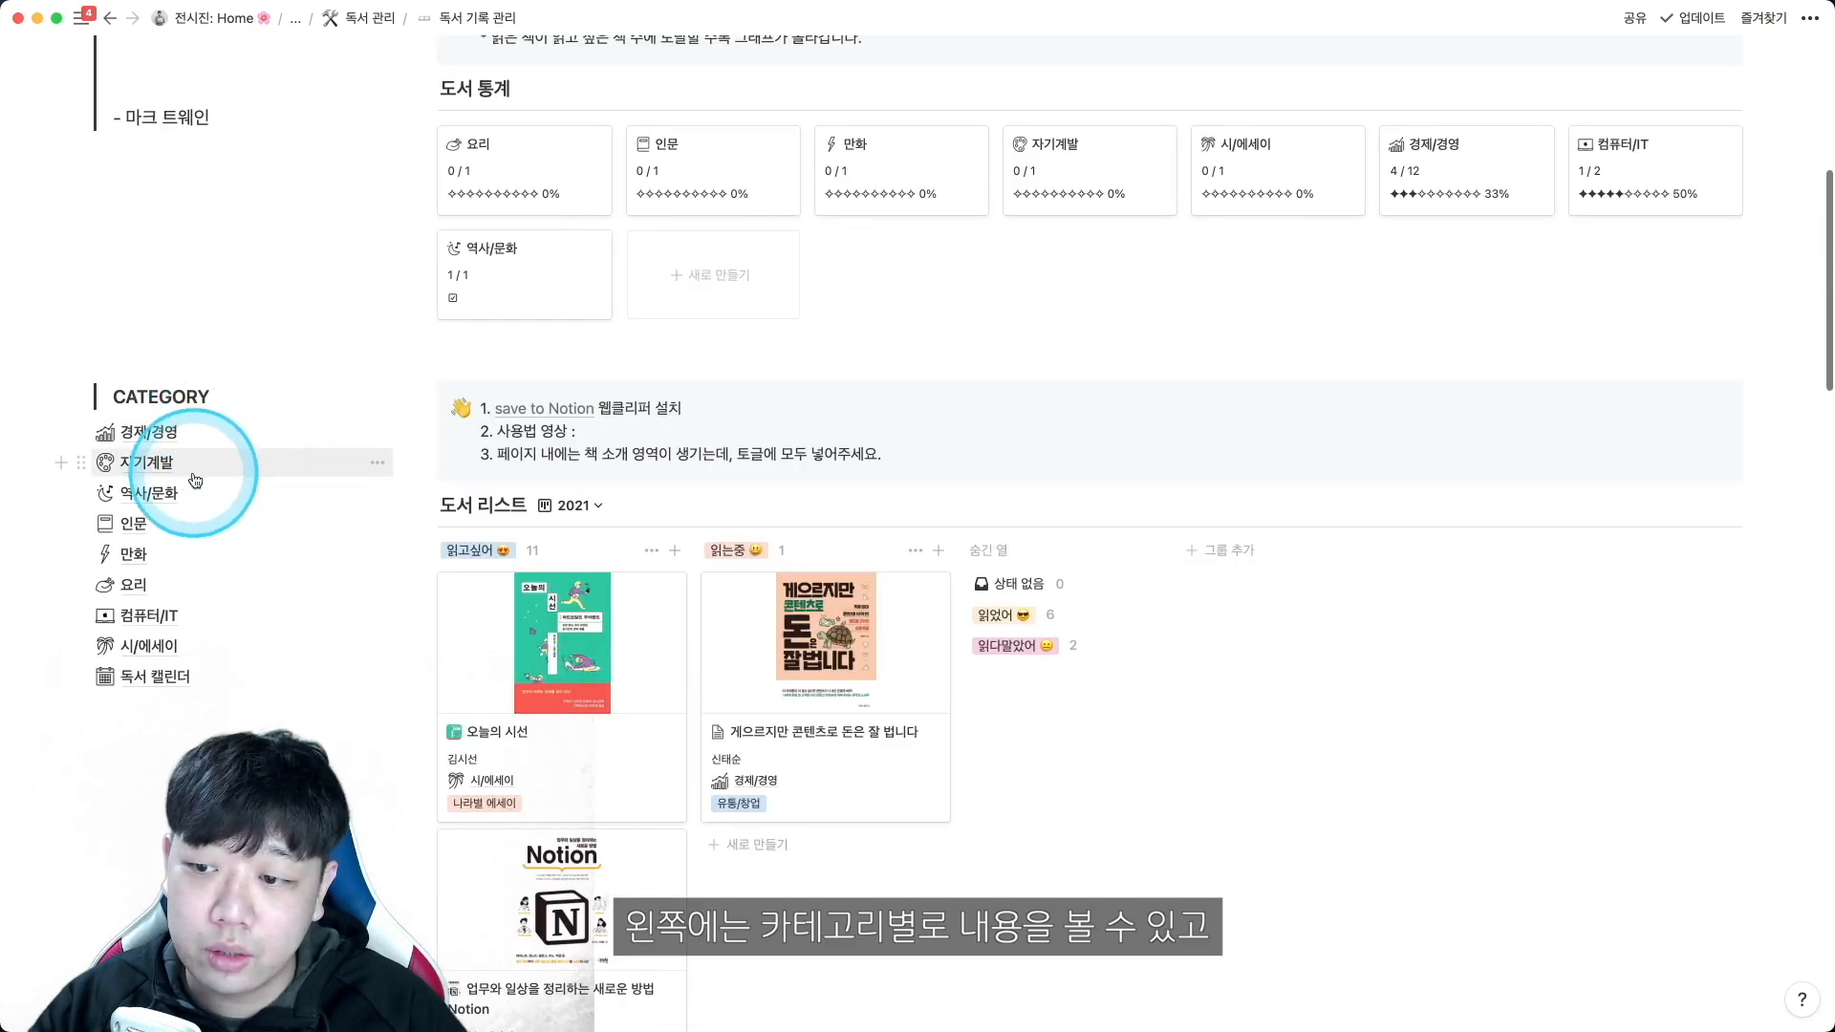
scroll(686, 625, "down", 1)
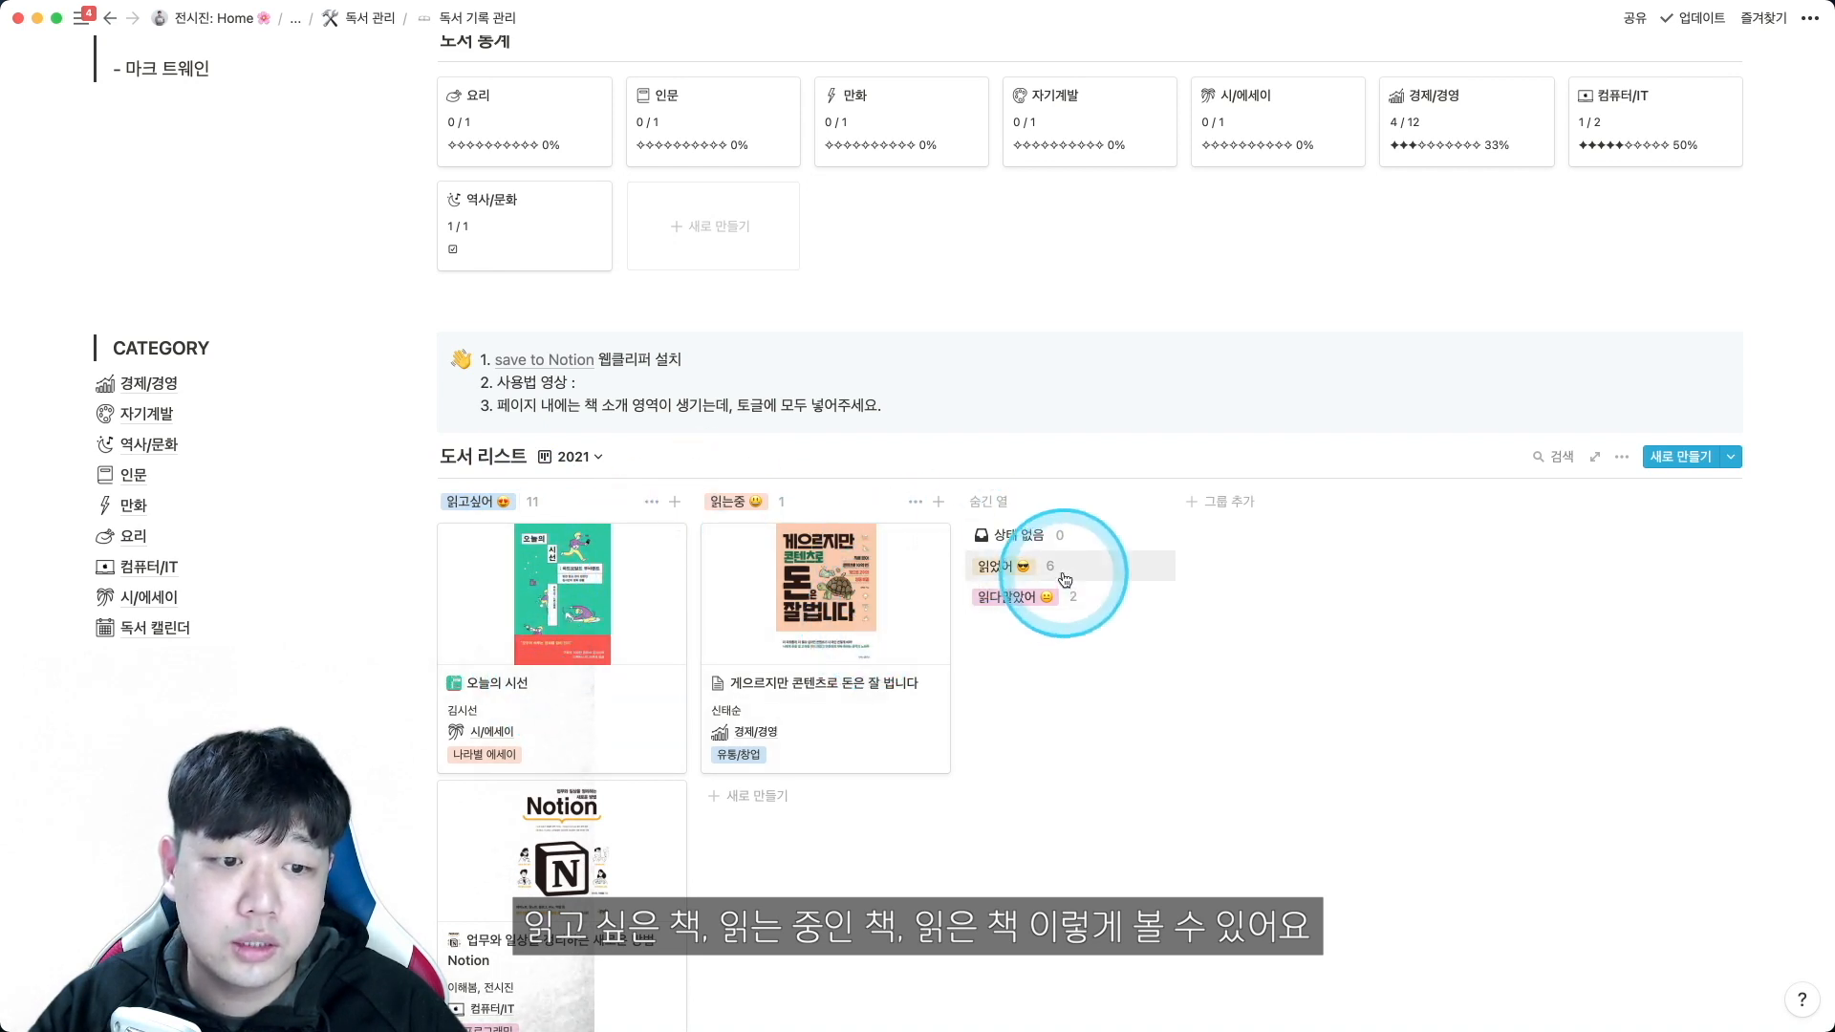
Move the 오늘의 시선 card to the 읽었어 group, check 시/에세이 in 도서 통계, and undo the move.
scroll(943, 532, "up", 1)
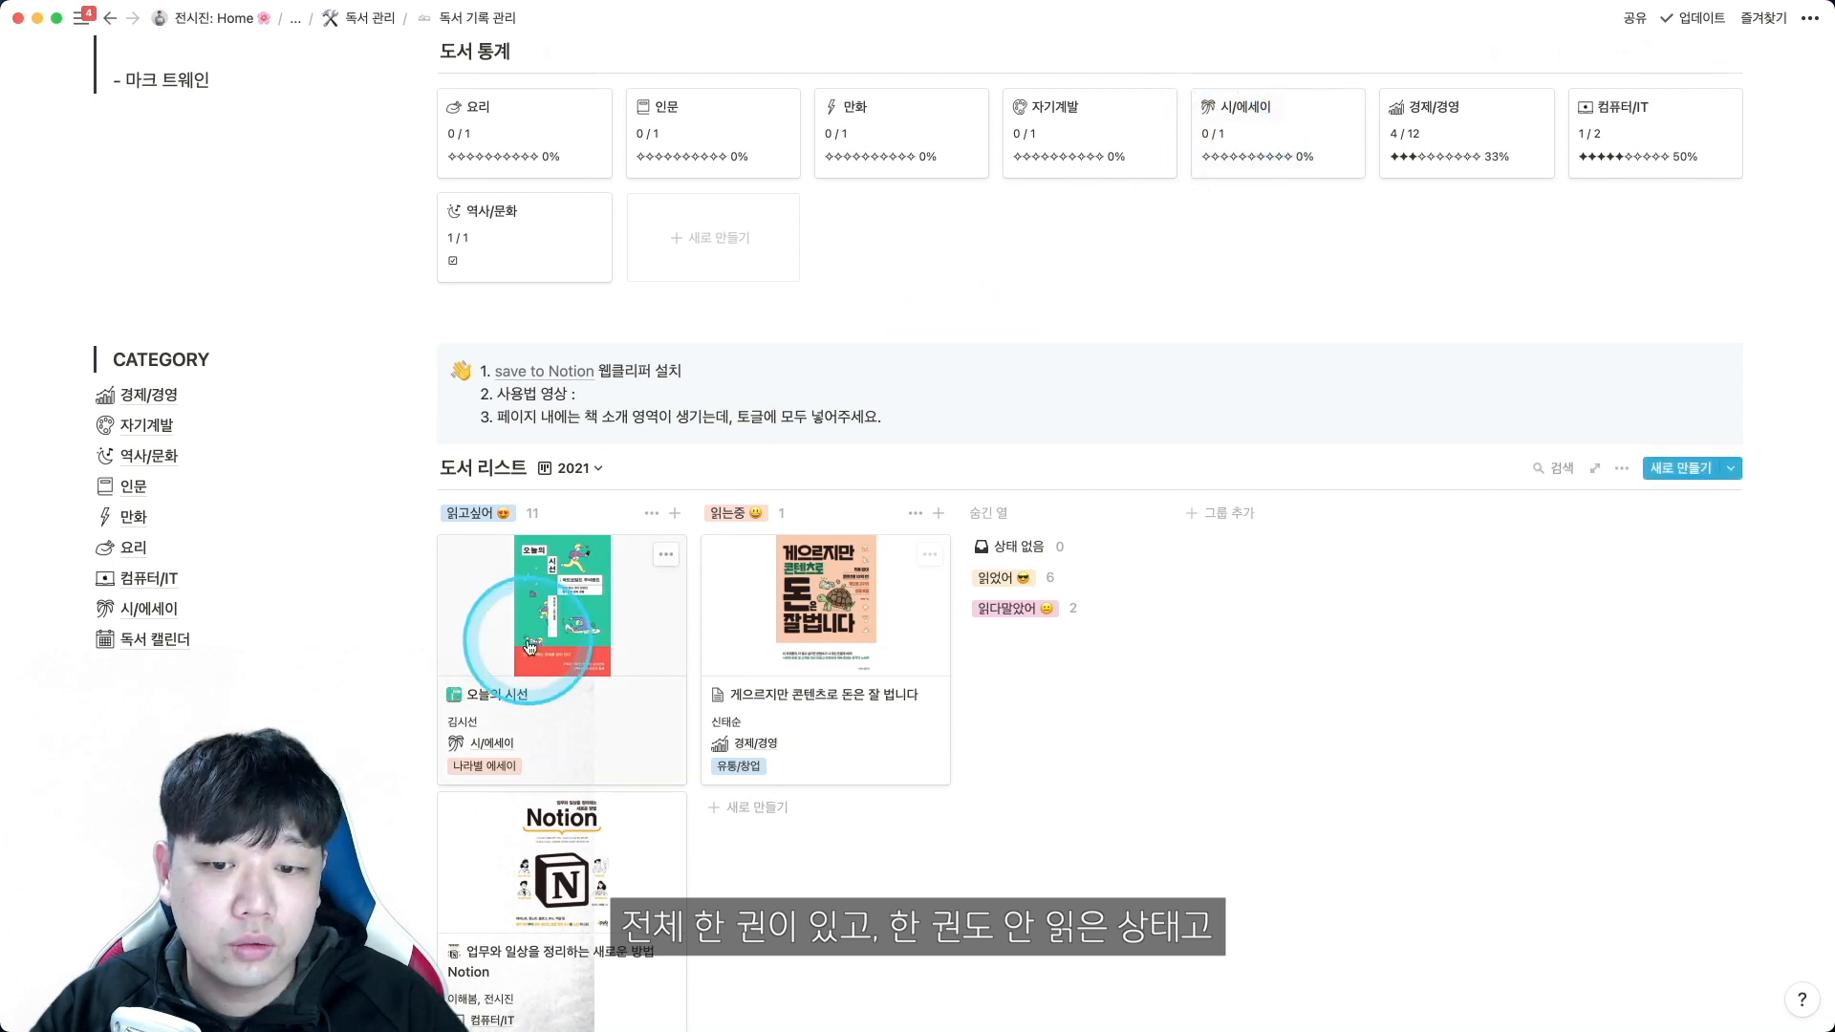
left_click_drag(529, 645, 1025, 577)
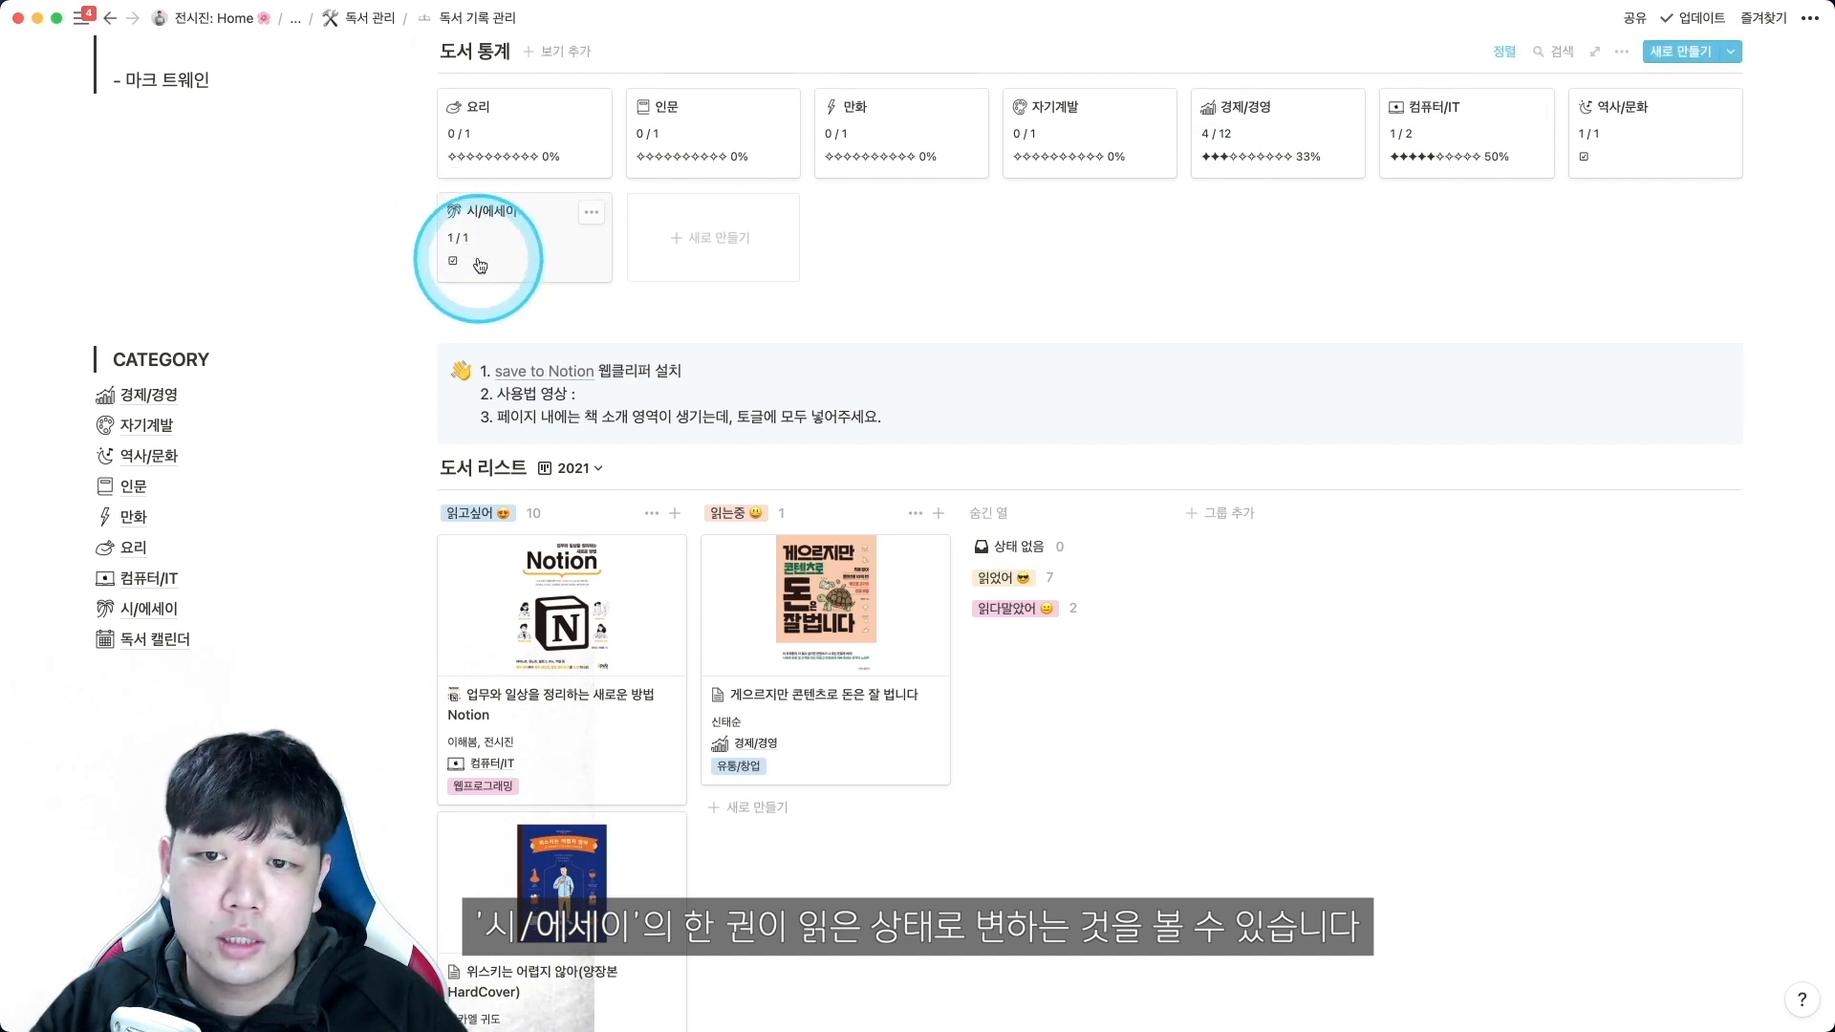
key("super+z")
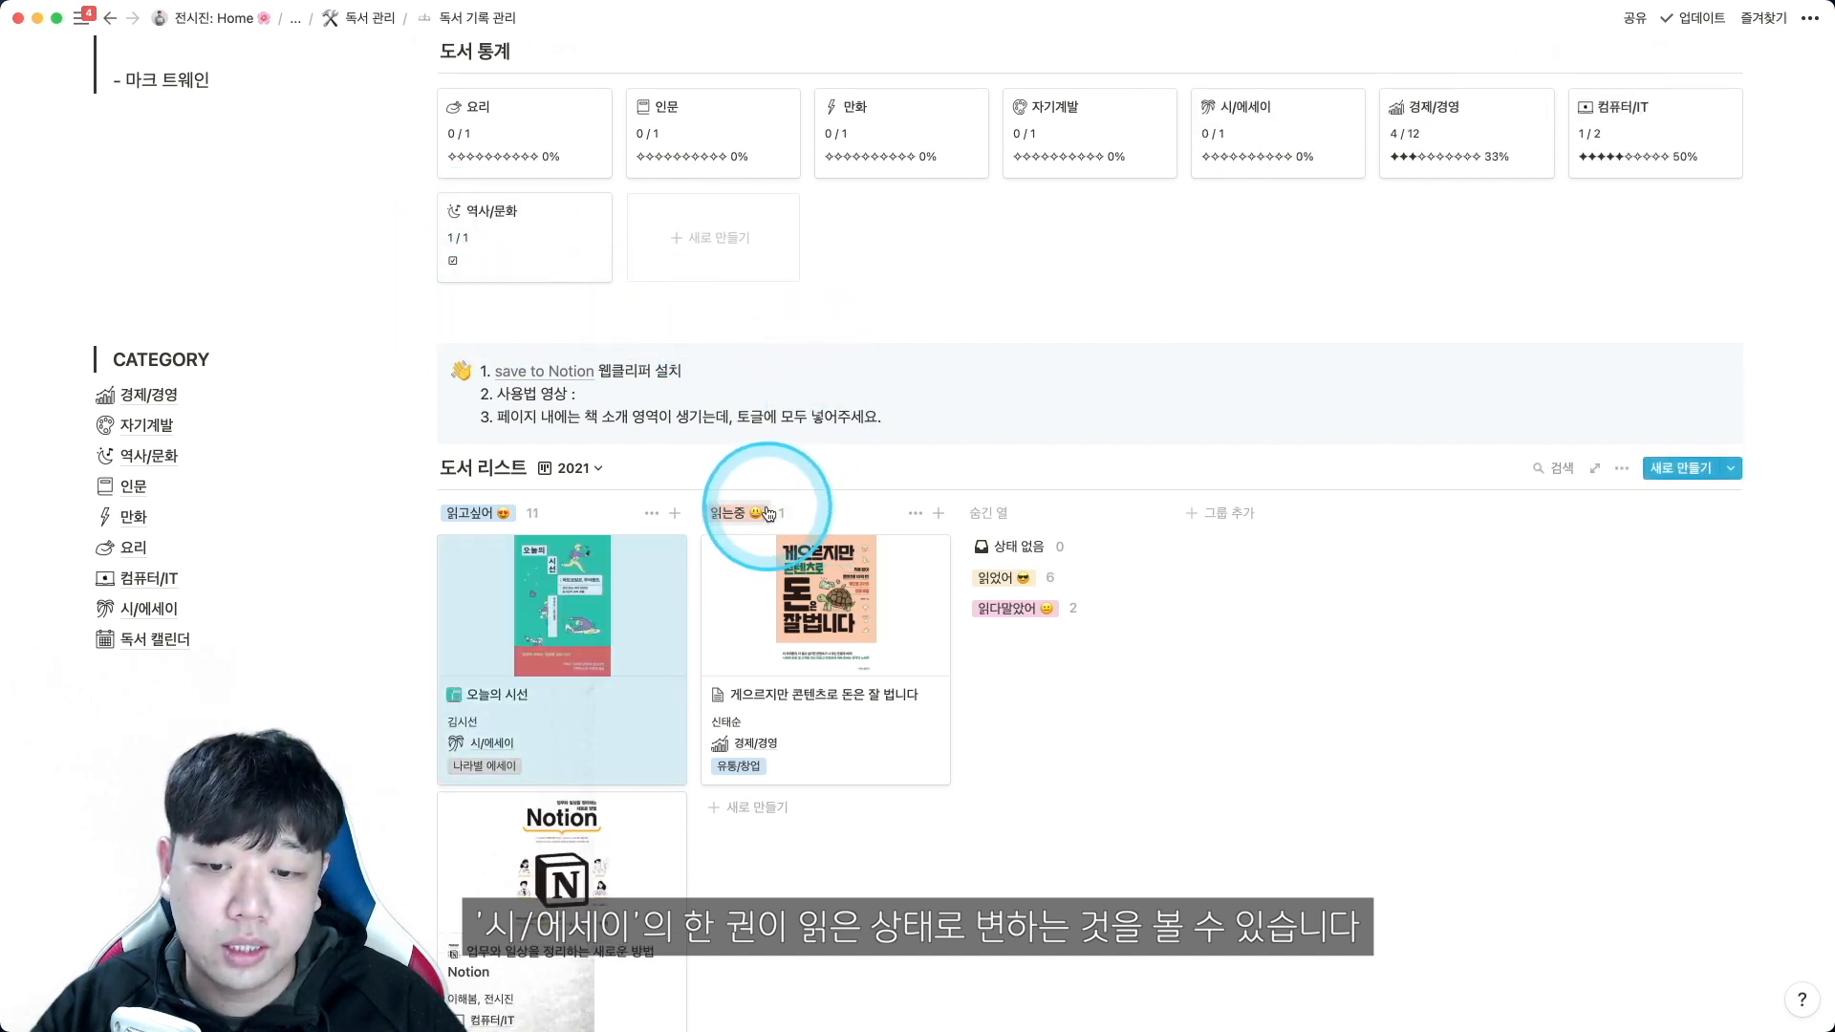
Switch 도서 리스트 to the 2021 table view and look over all its entries.
left_click(577, 469)
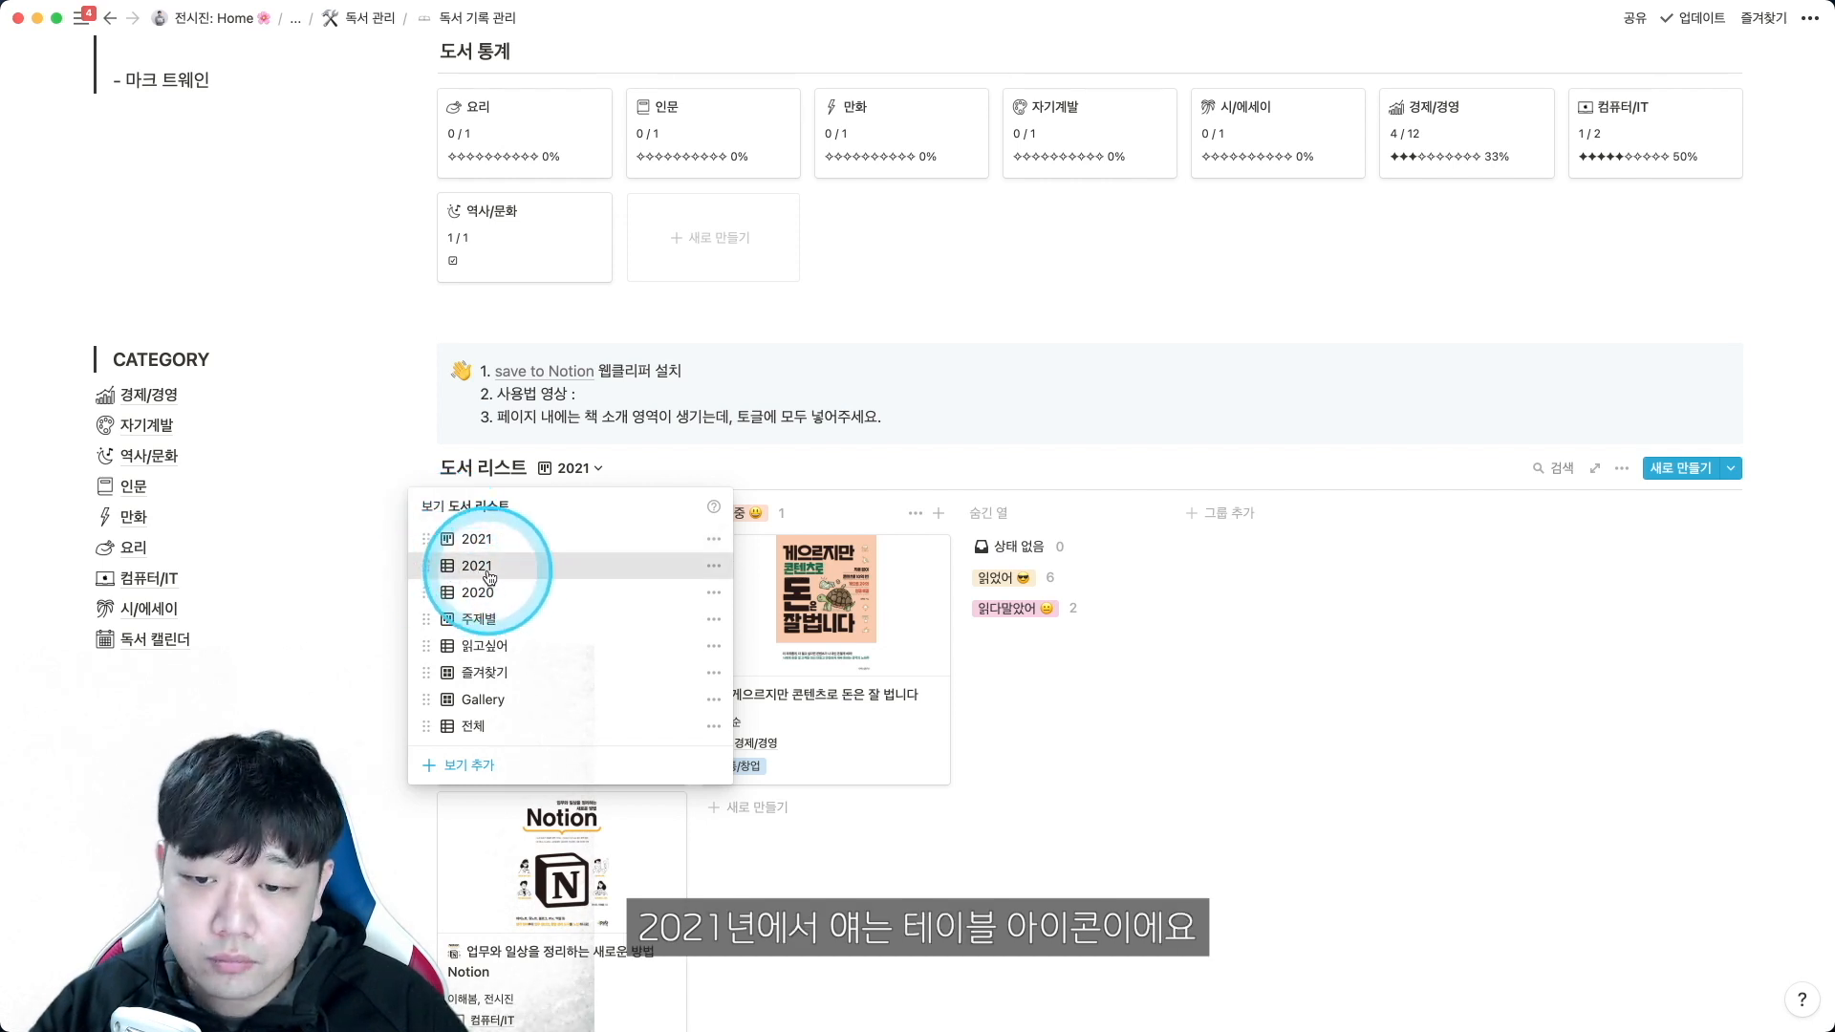
left_click(450, 570)
scroll(748, 622, "down", 5)
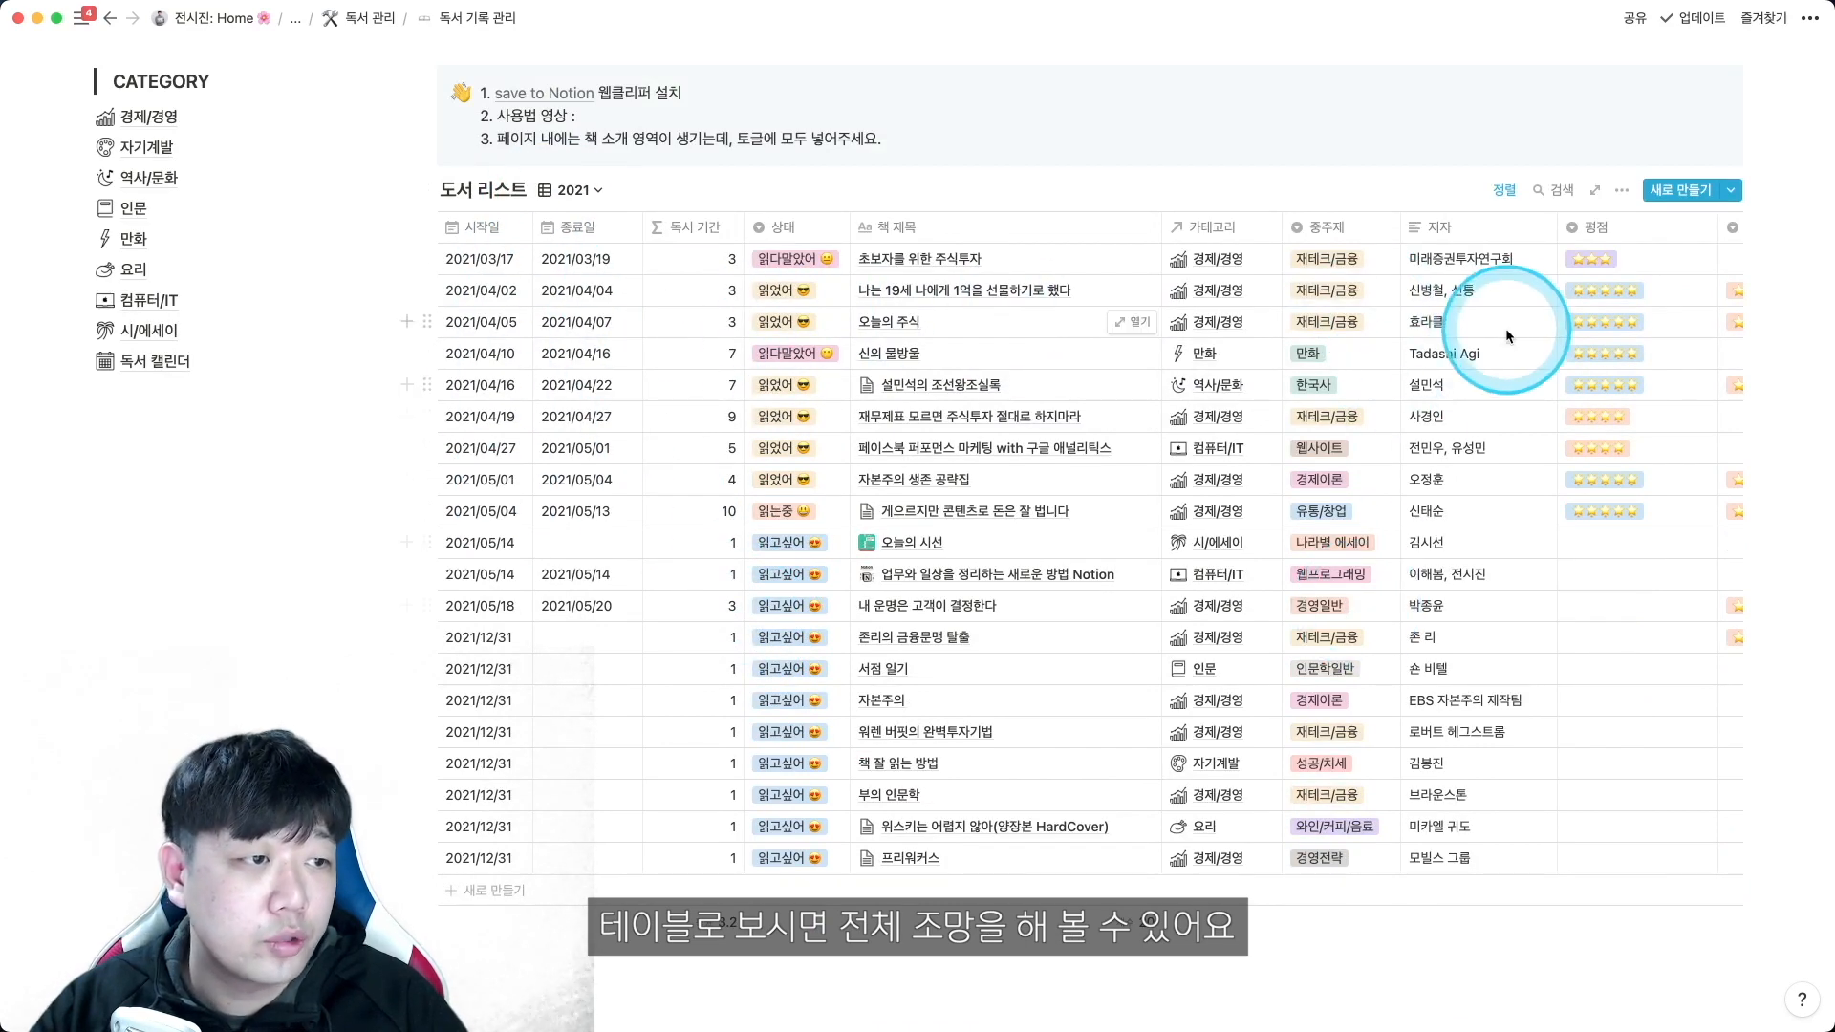
Switch 도서 리스트 to the 주제별 board view and look through the books grouped by 중주제.
left_click(571, 189)
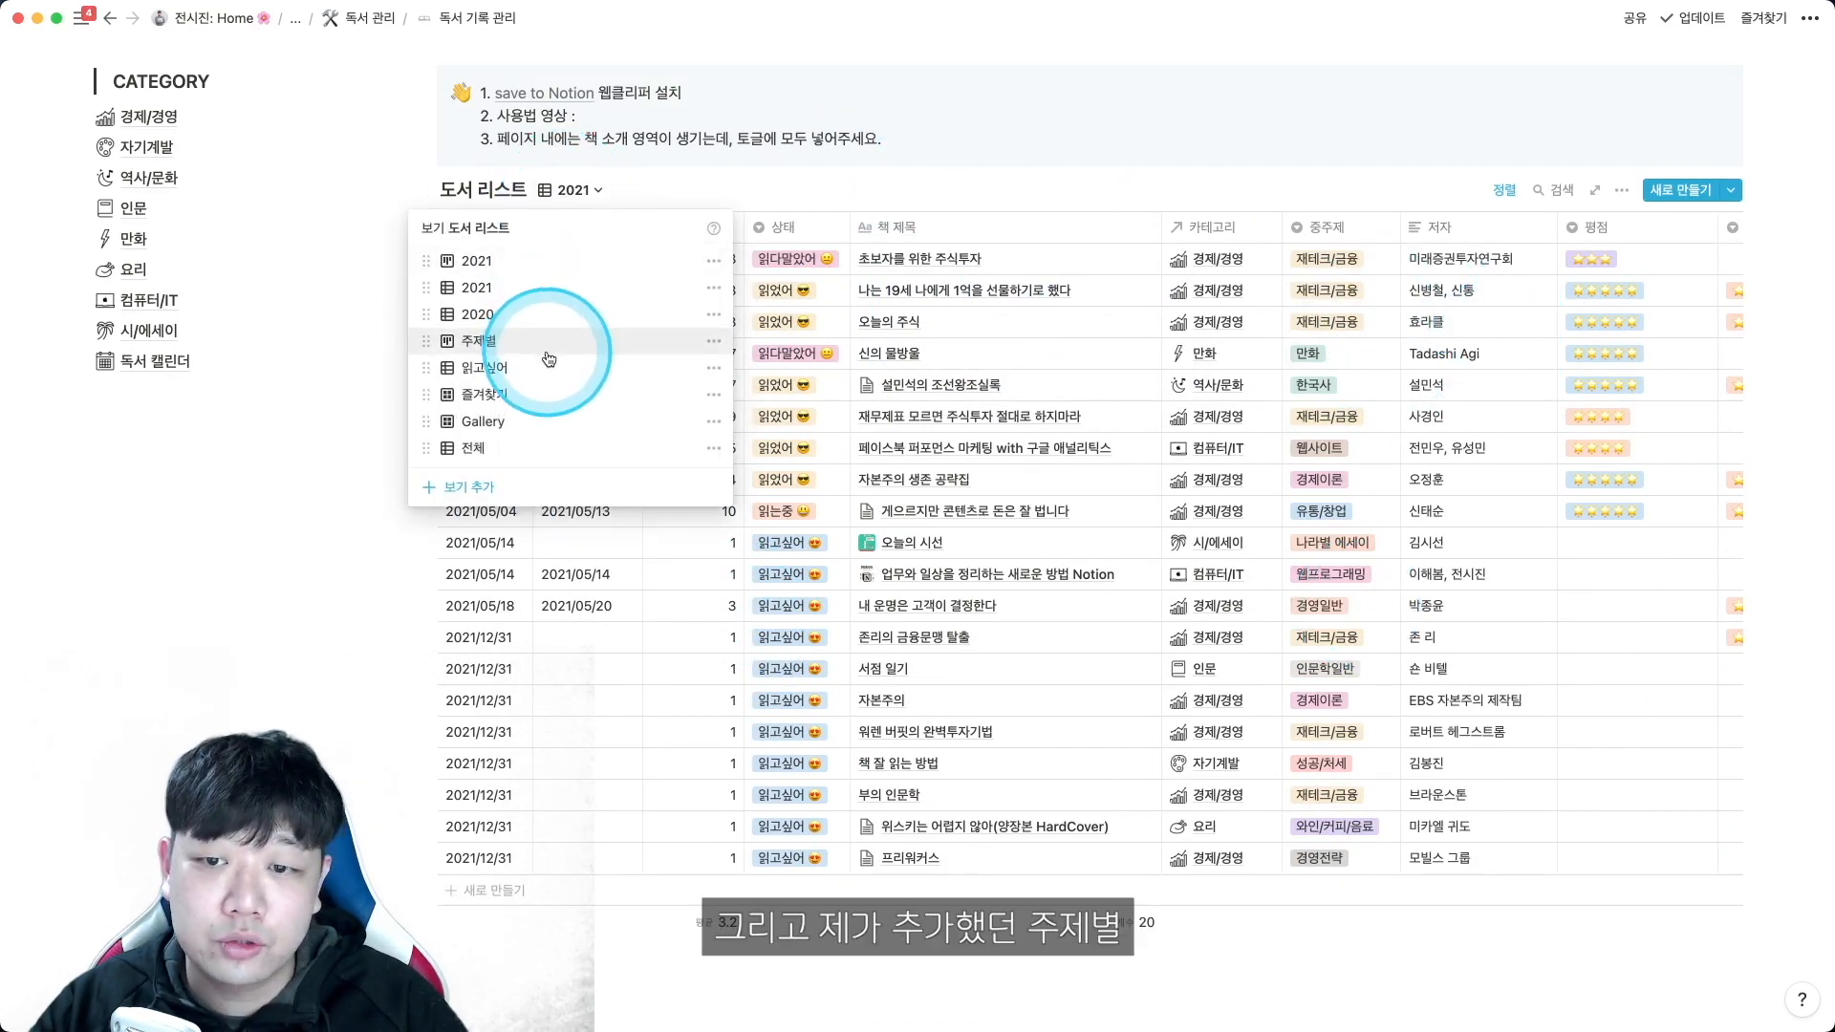
left_click(549, 354)
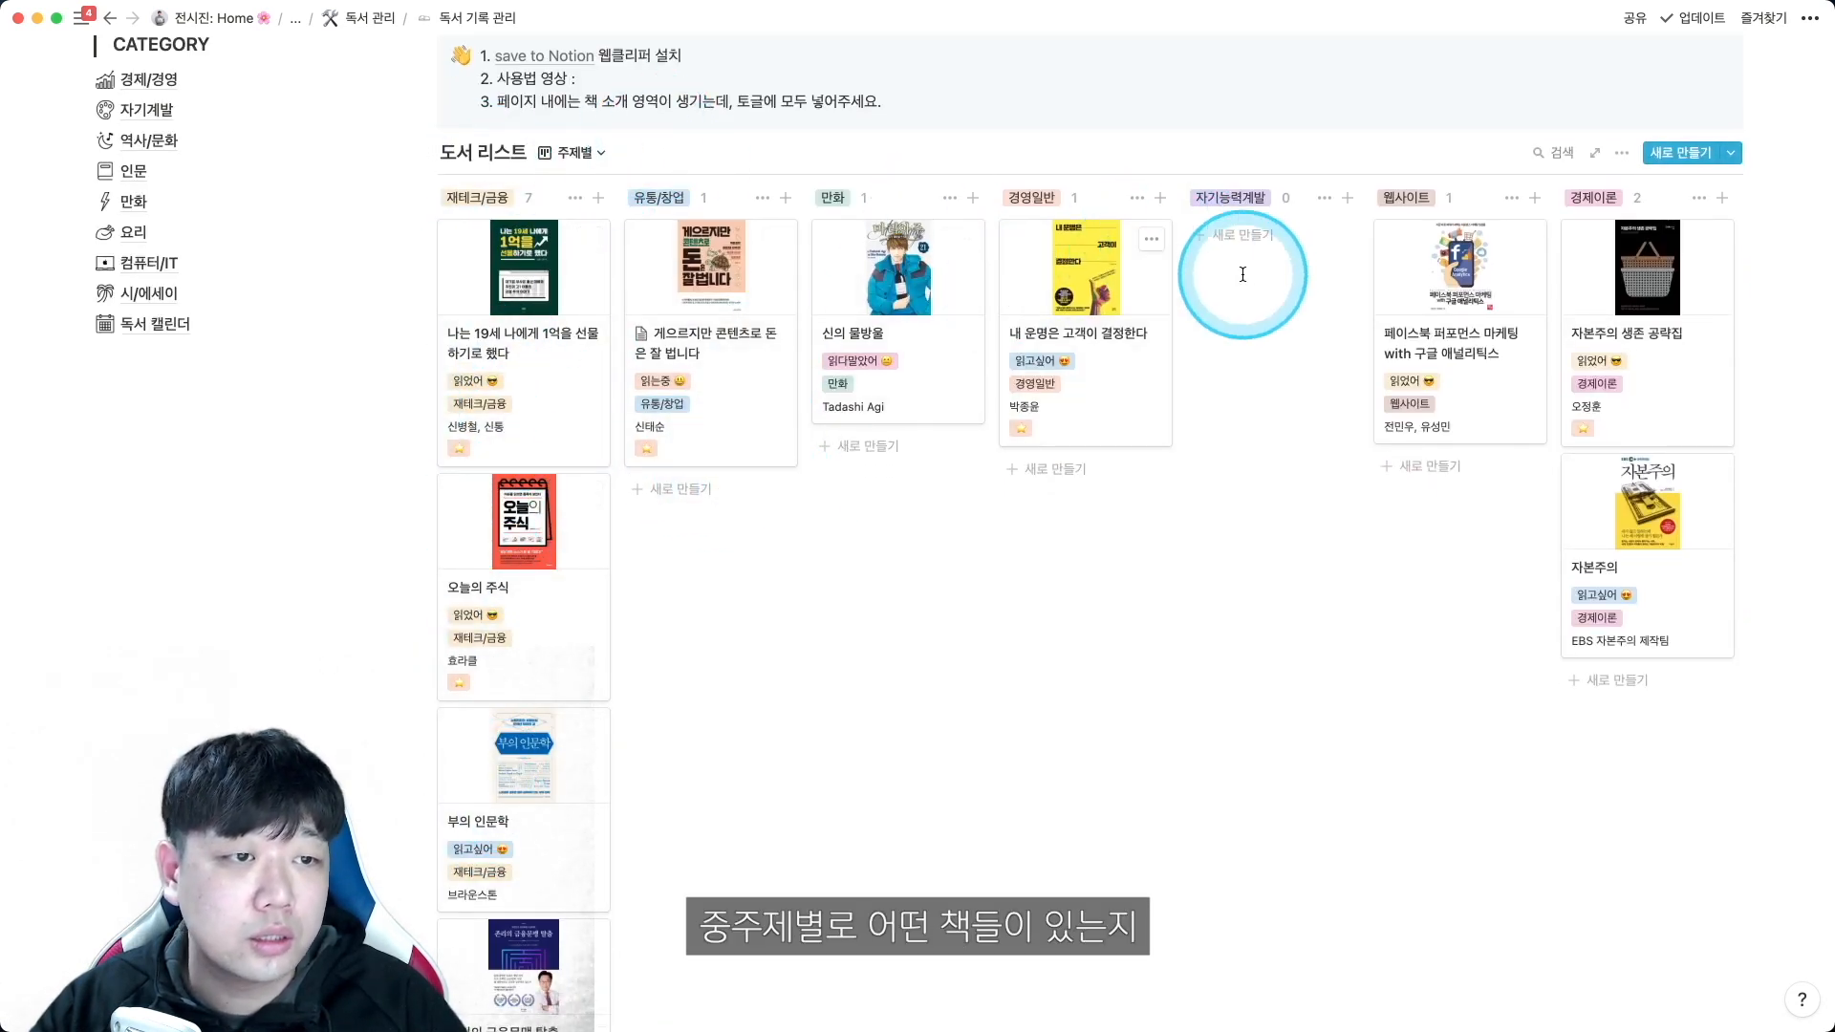
scroll(1523, 327, "right", 15)
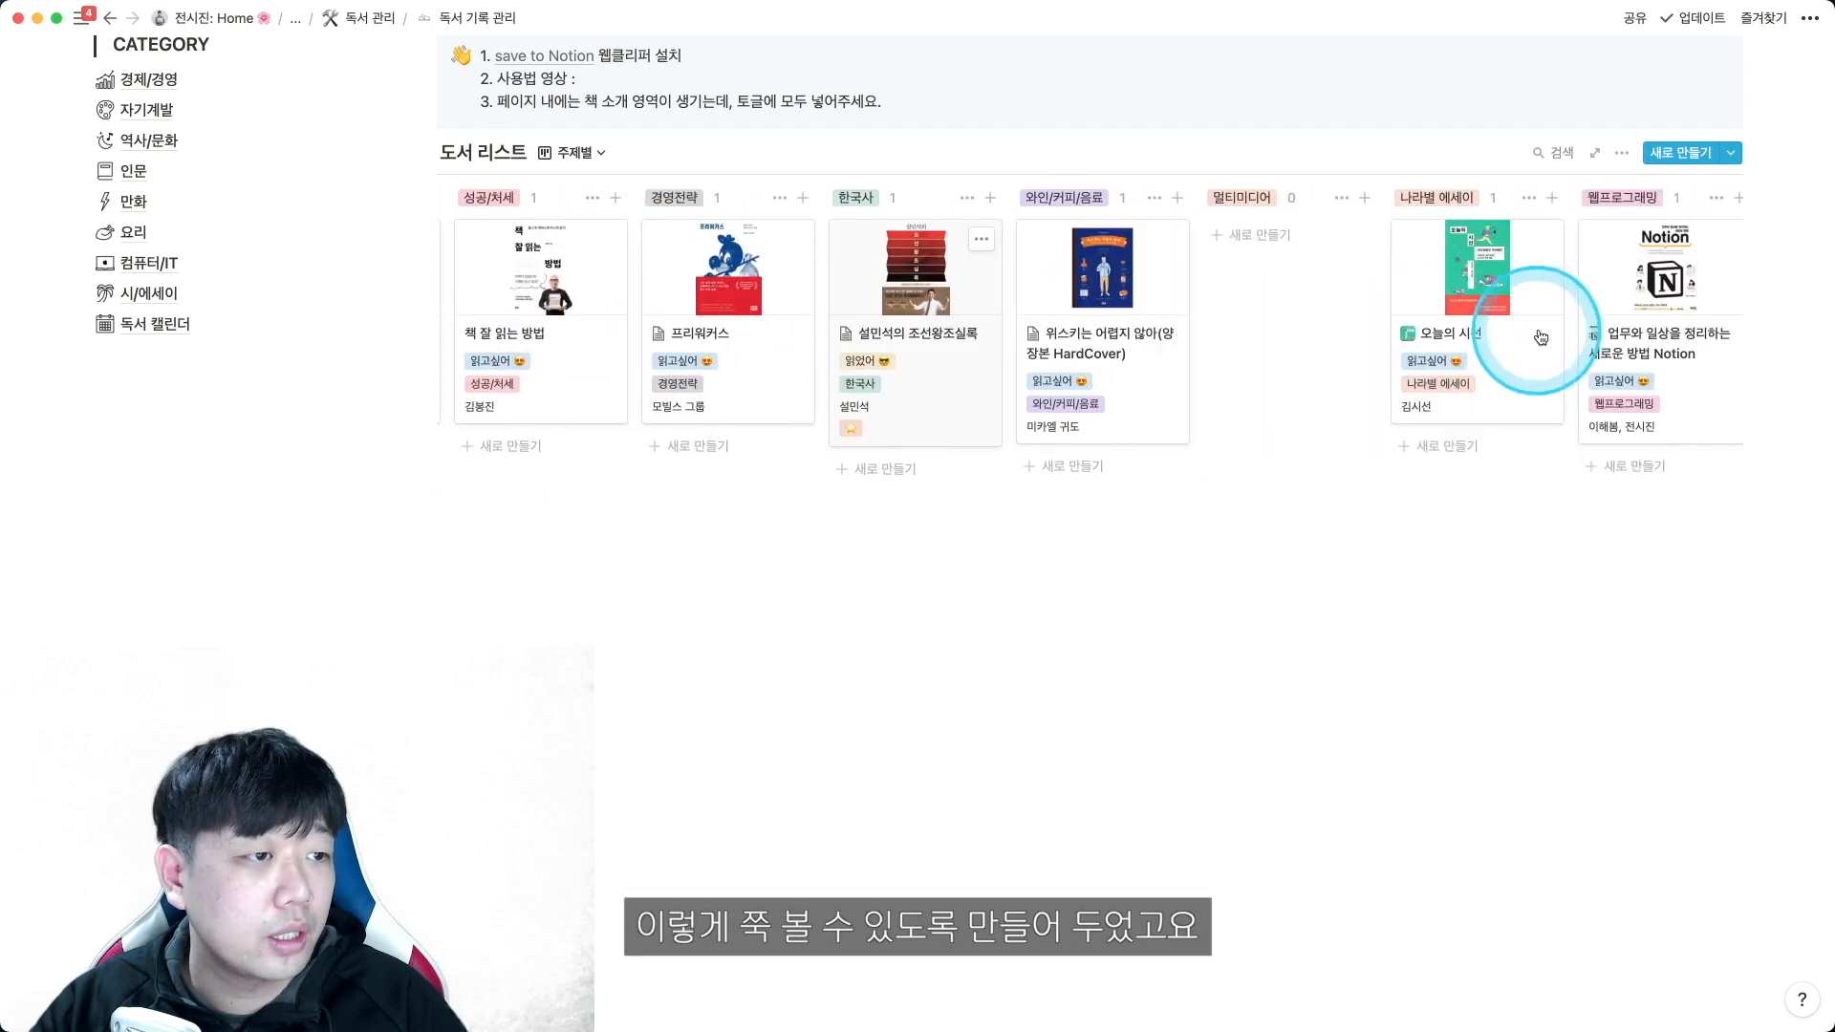
scroll(1579, 330, "right", 15)
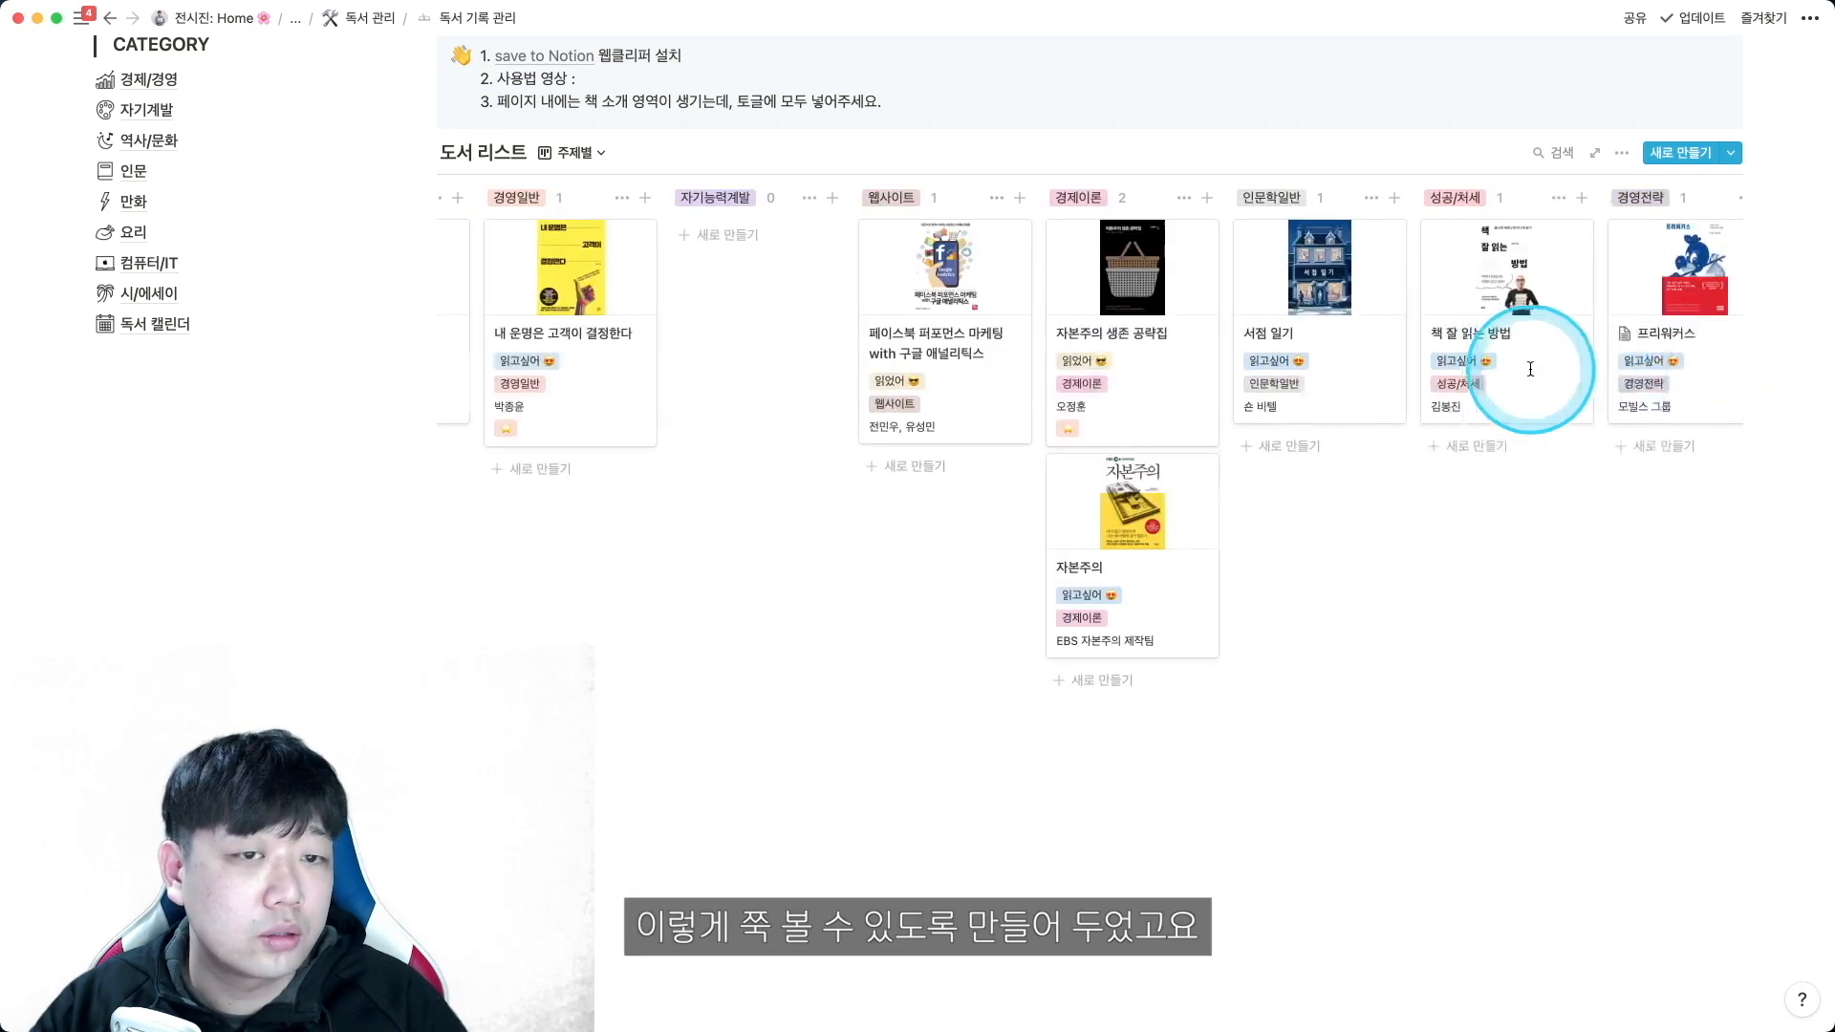
View 도서 리스트 in the 읽고싶어 table view and the 즐겨찾기 gallery view.
left_click(576, 152)
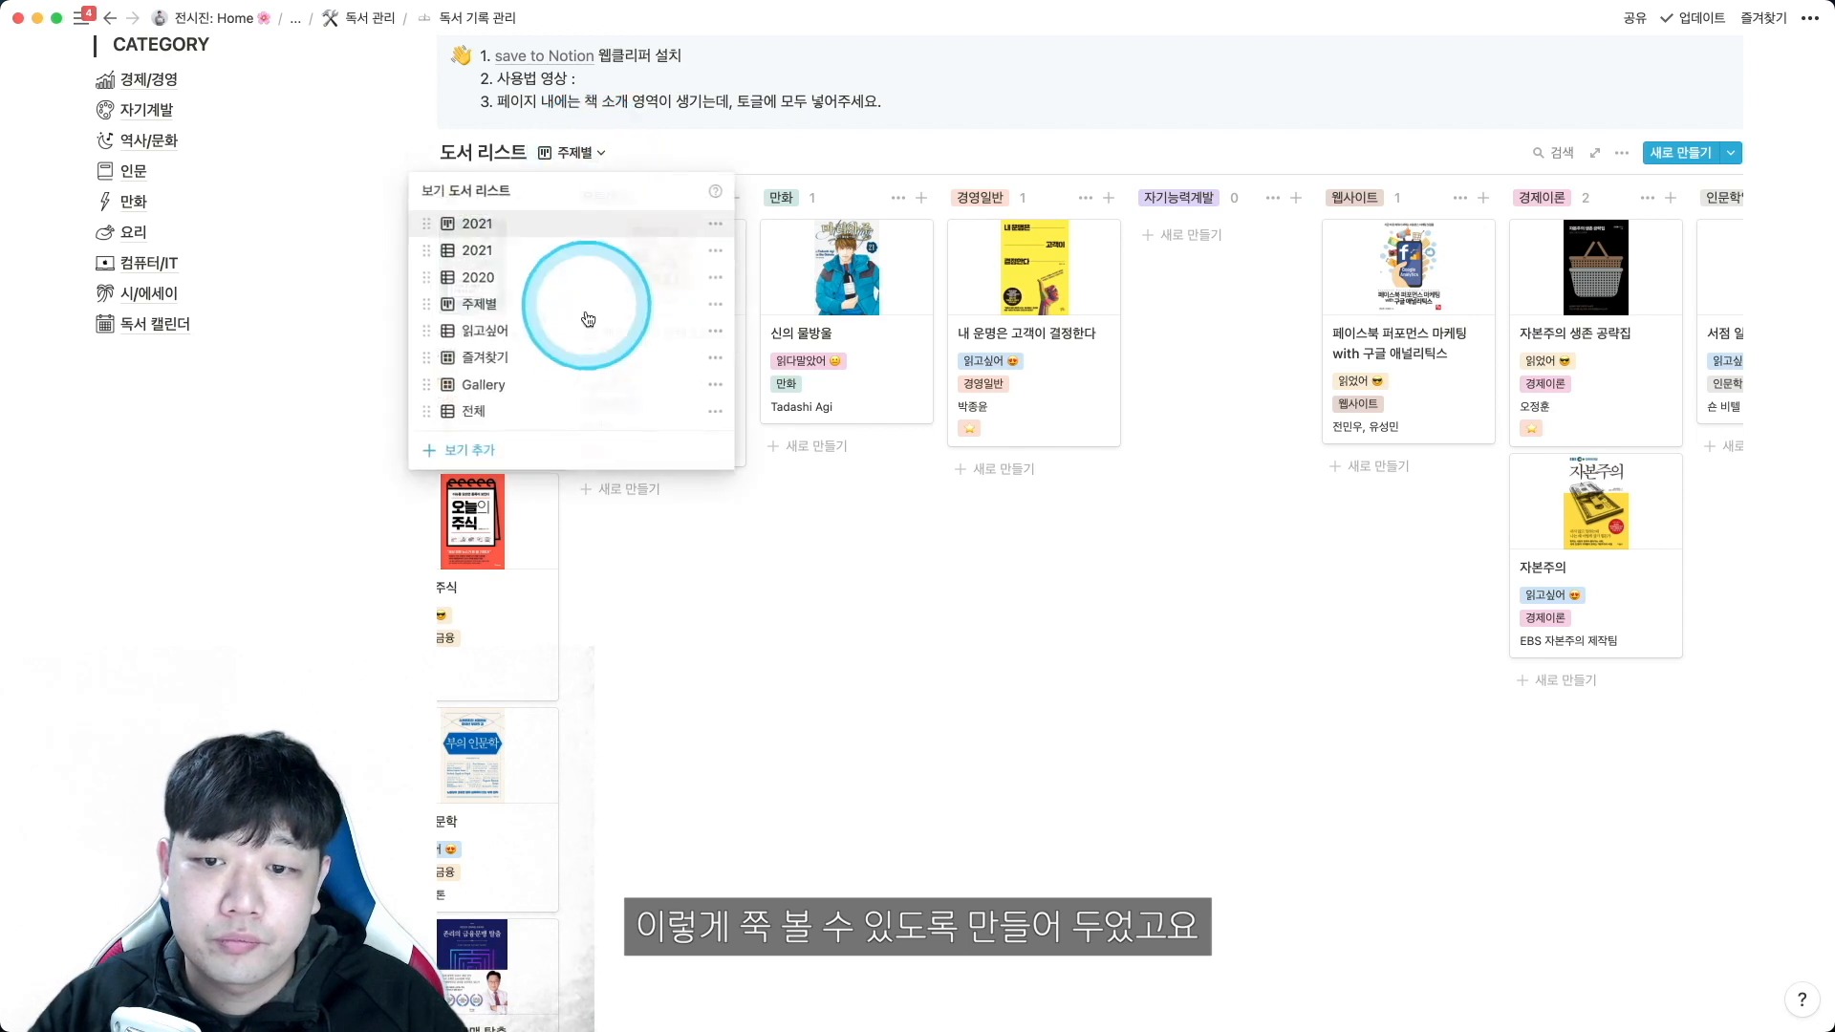
left_click(577, 341)
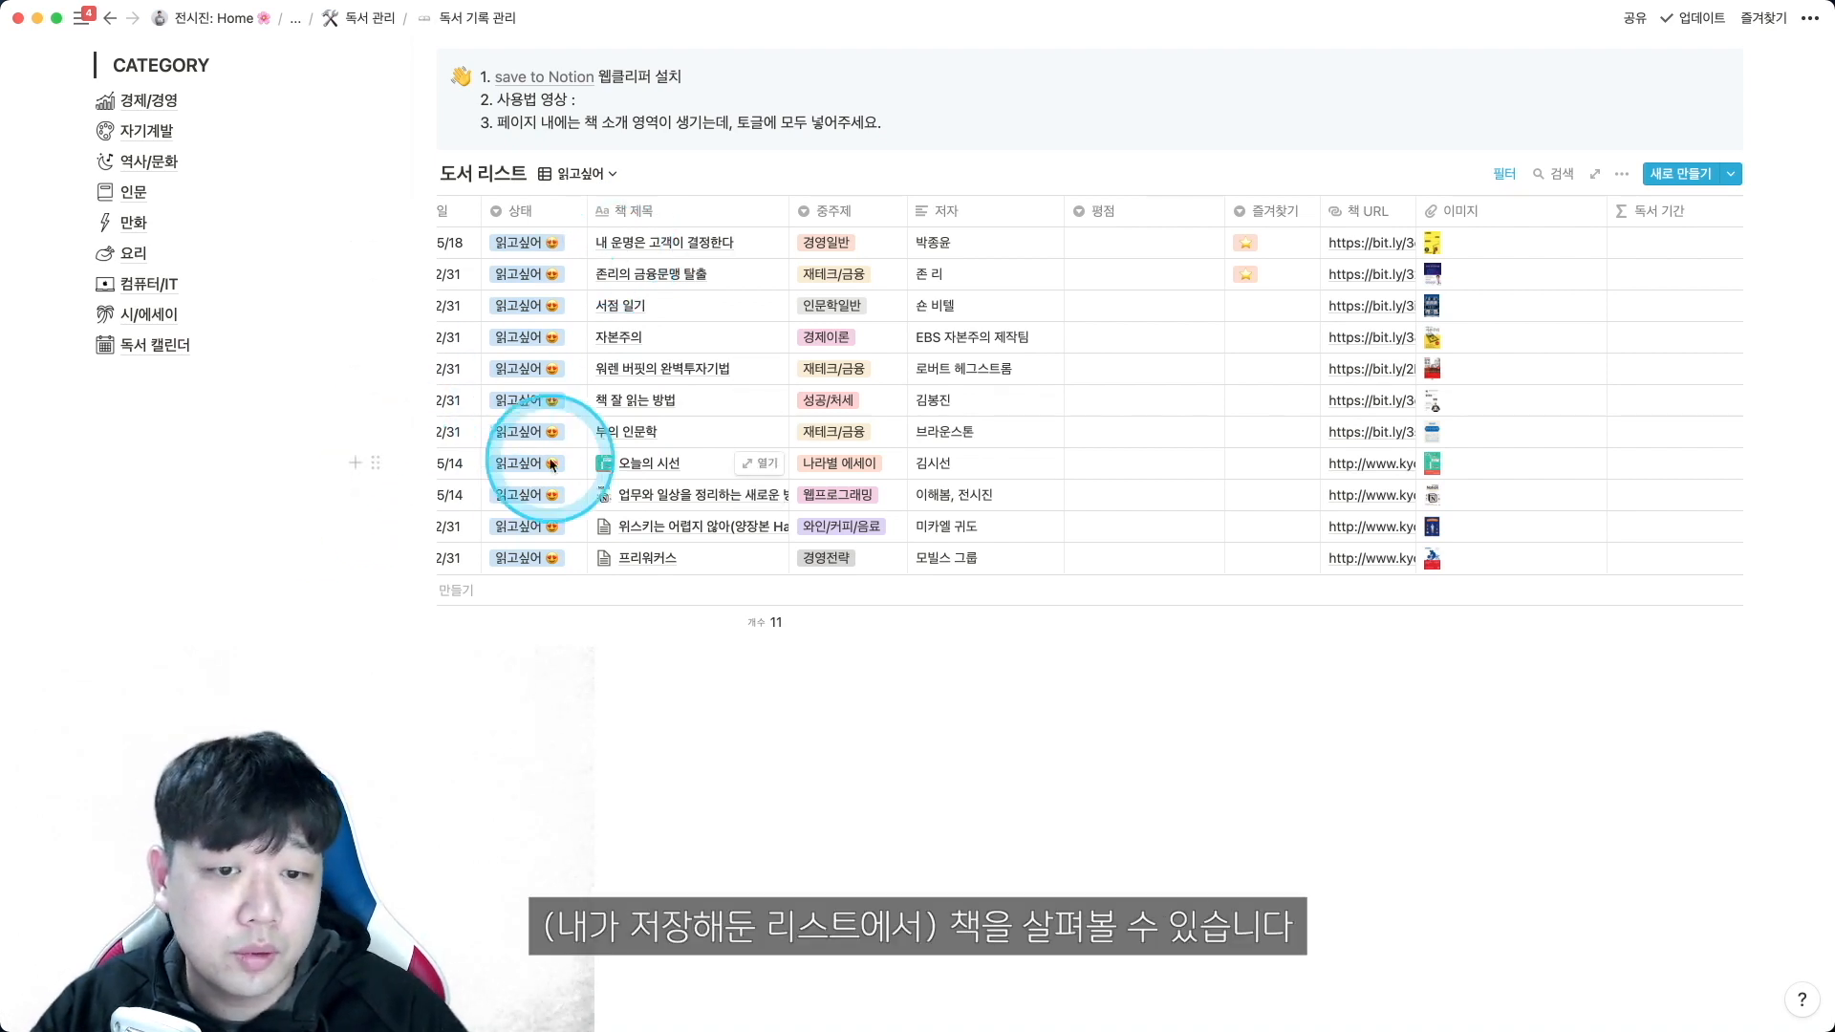
left_click(566, 174)
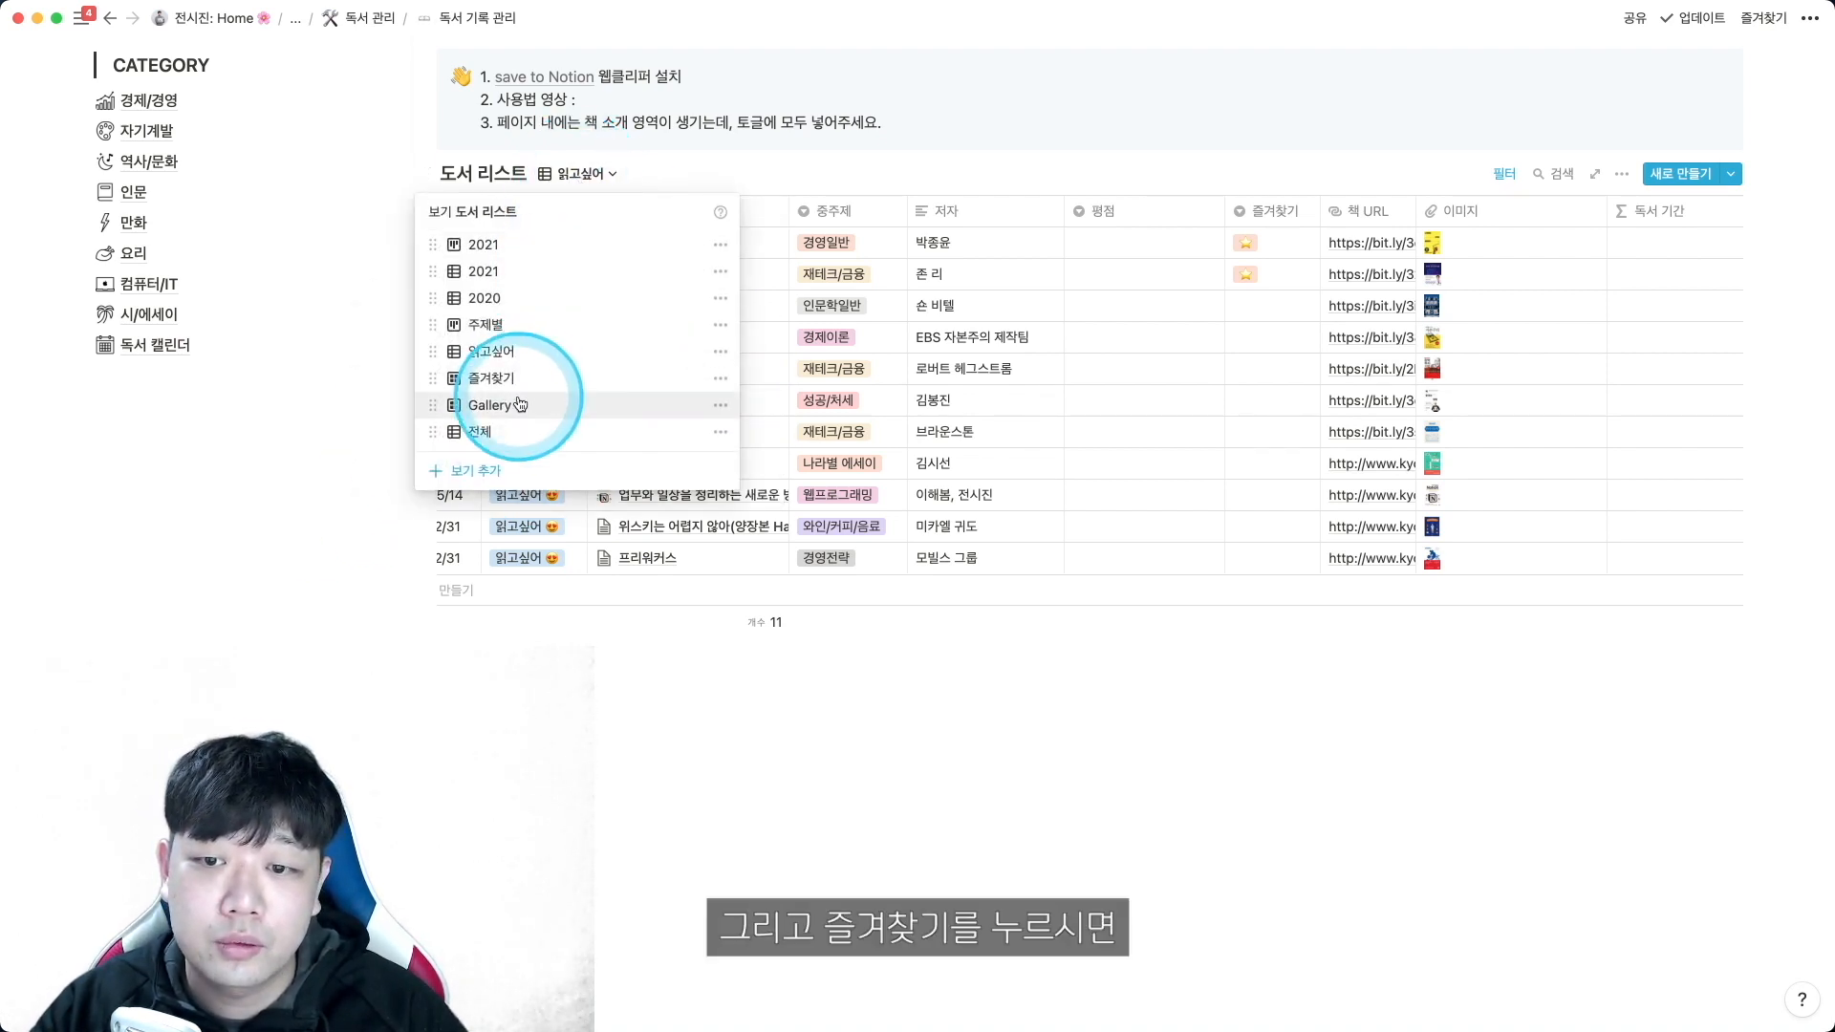
left_click(521, 375)
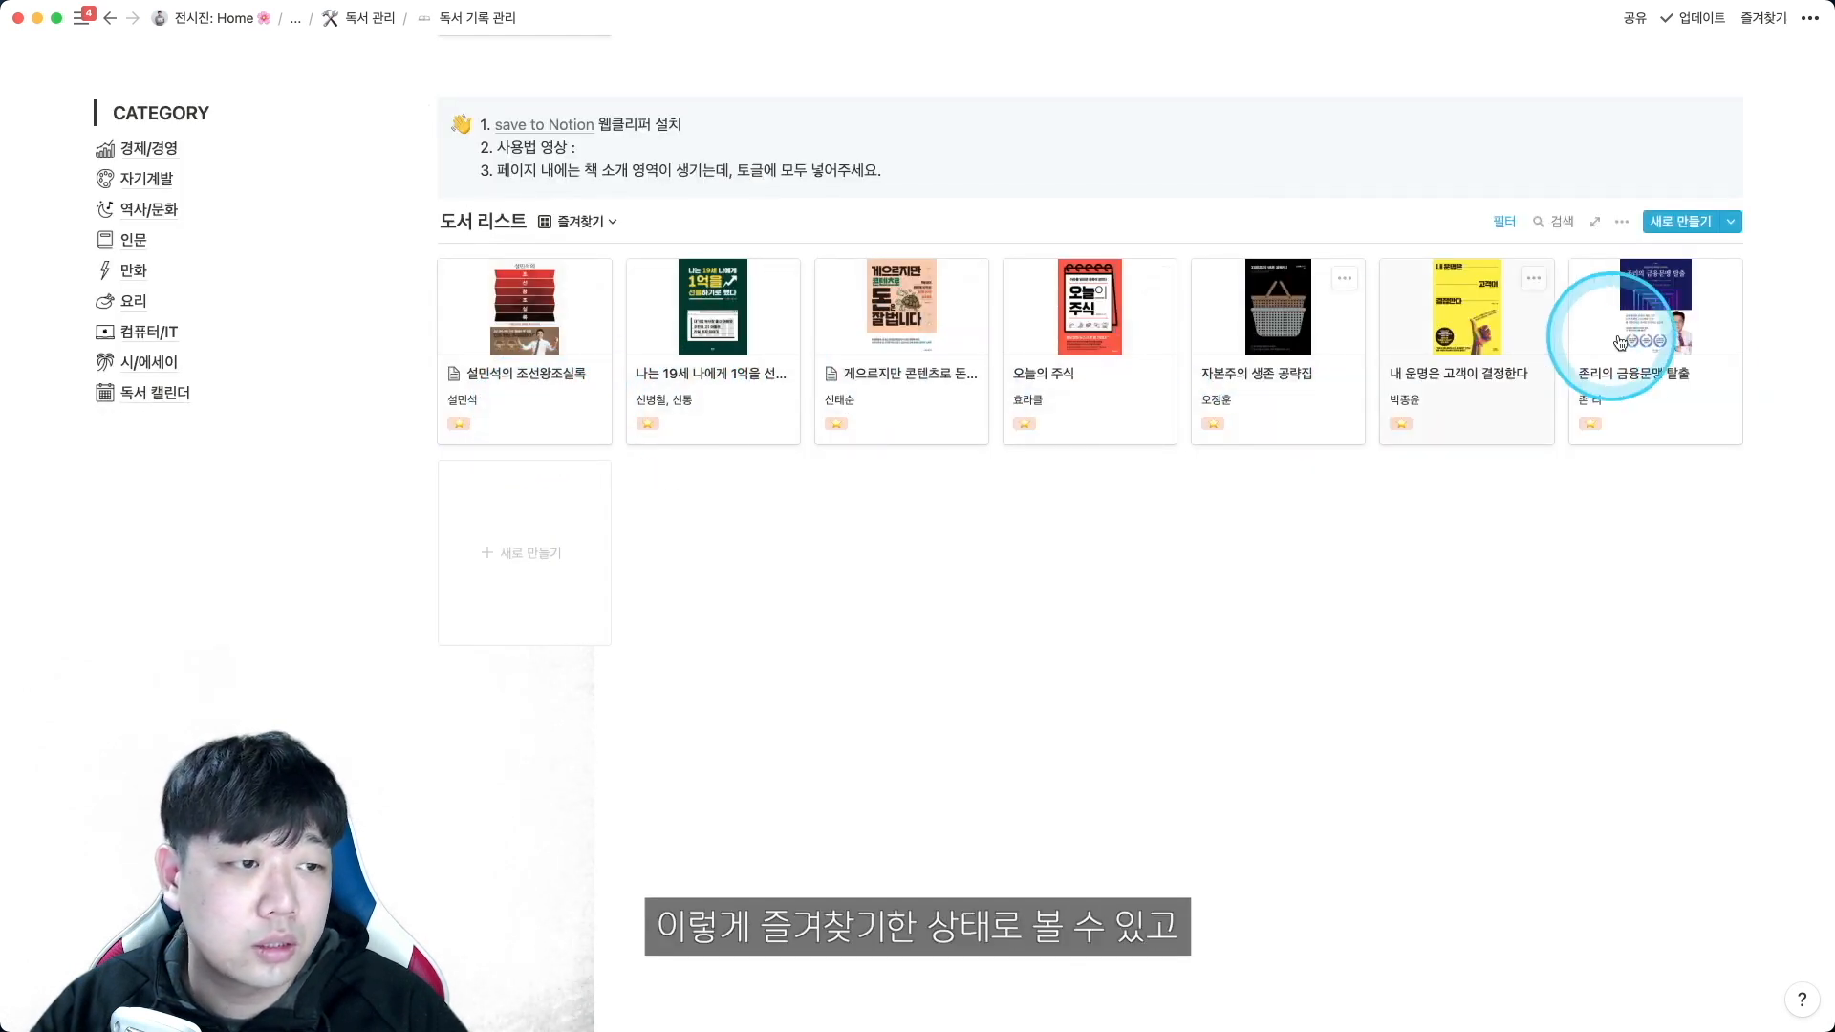
Switch 도서 리스트 to the Gallery view and look over all the book covers.
left_click(569, 221)
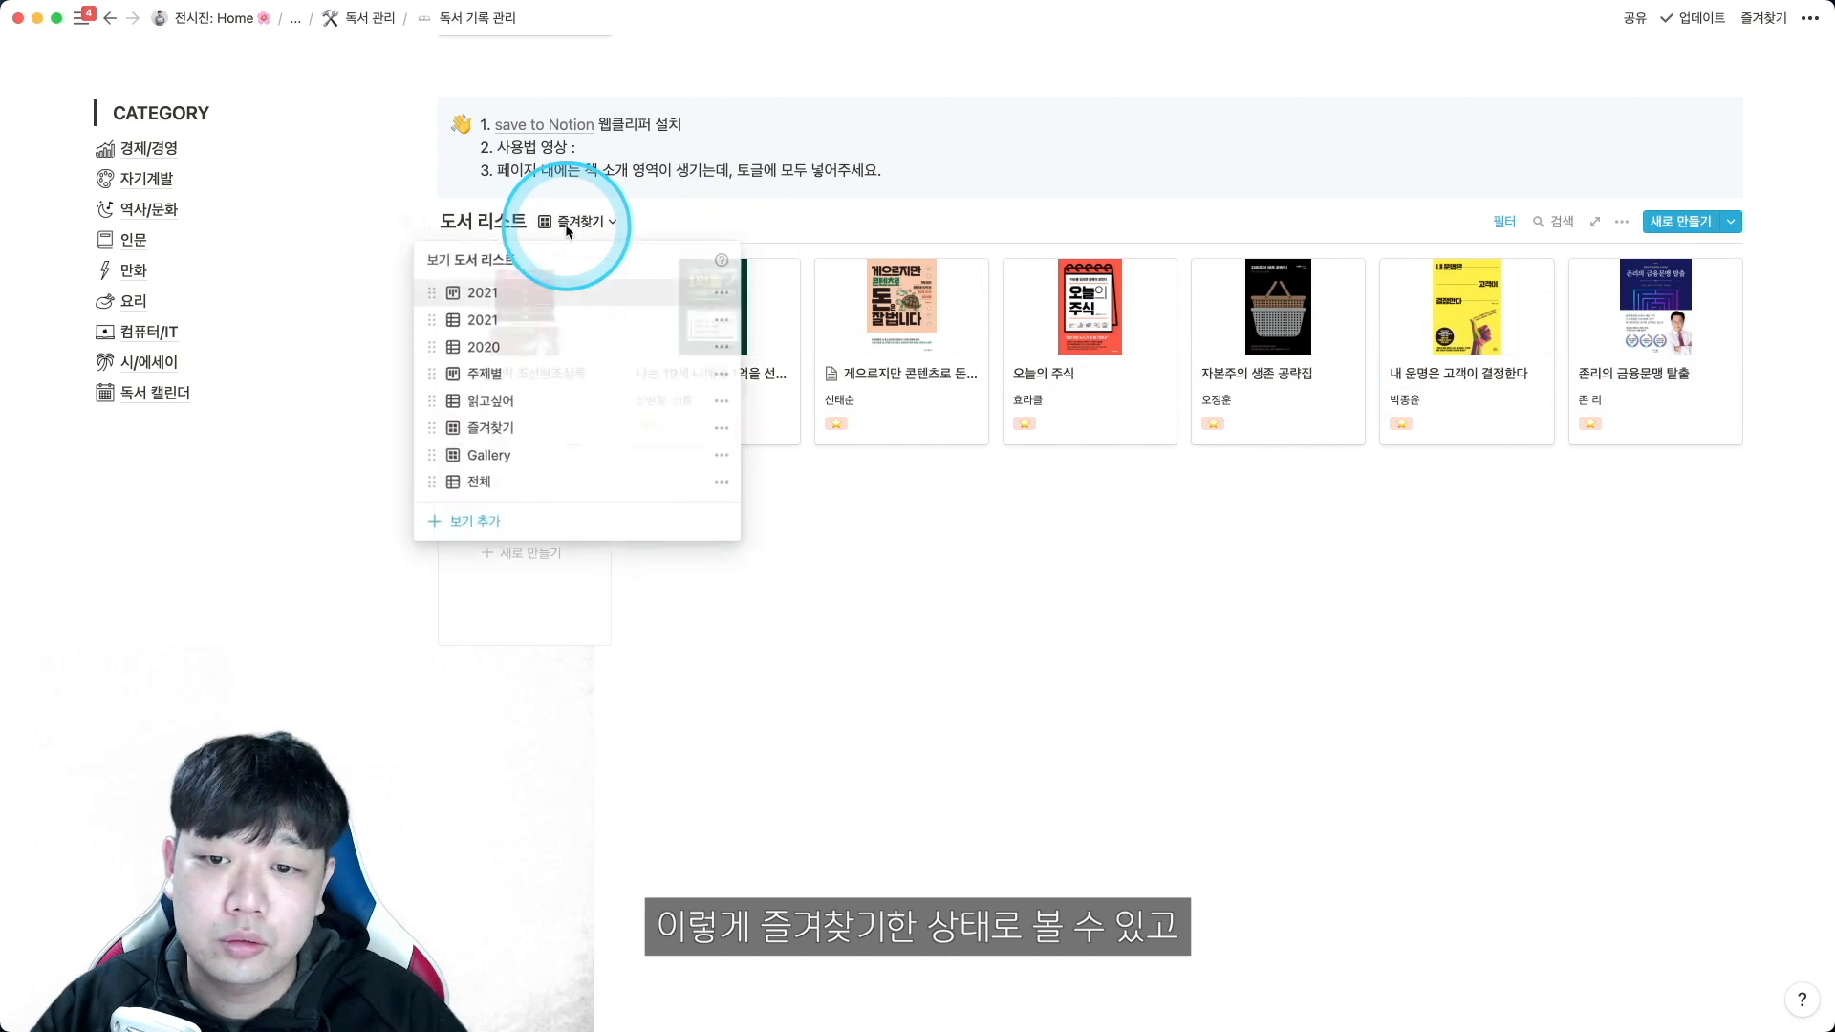
left_click(459, 453)
scroll(790, 459, "down", 3)
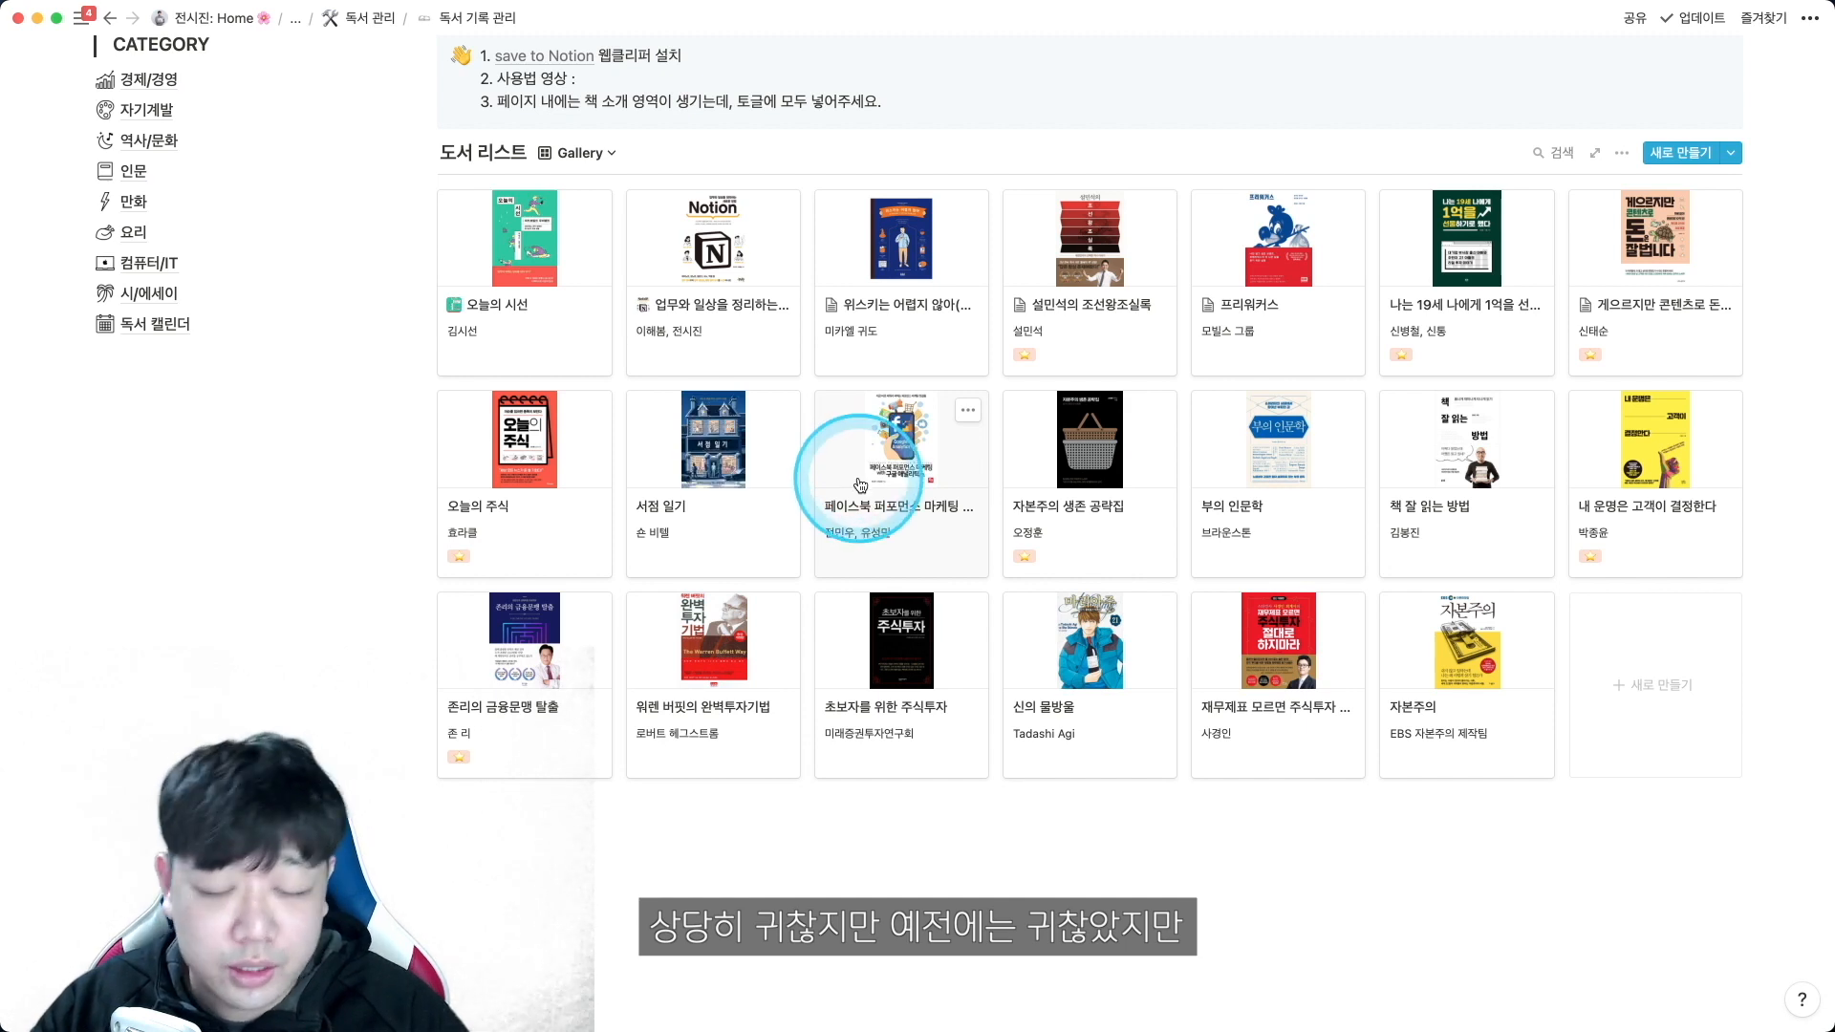
scroll(861, 485, "up", 1)
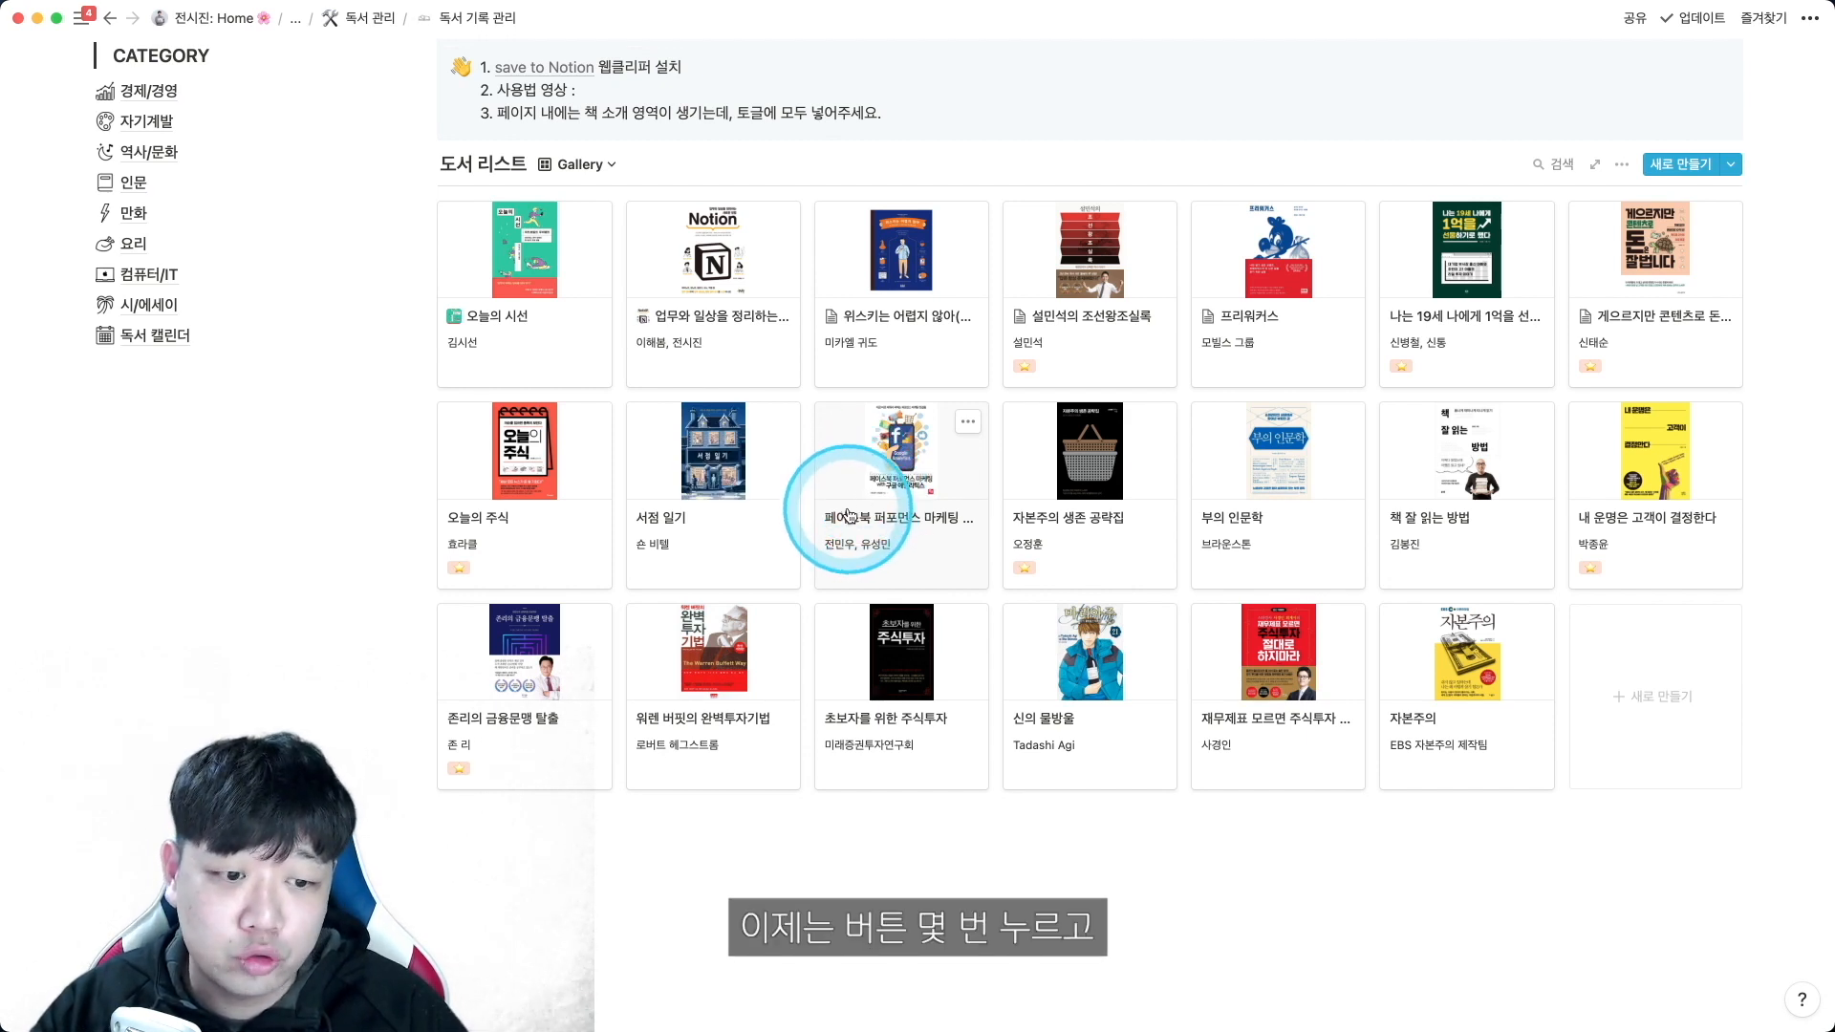
scroll(842, 502, "up", 3)
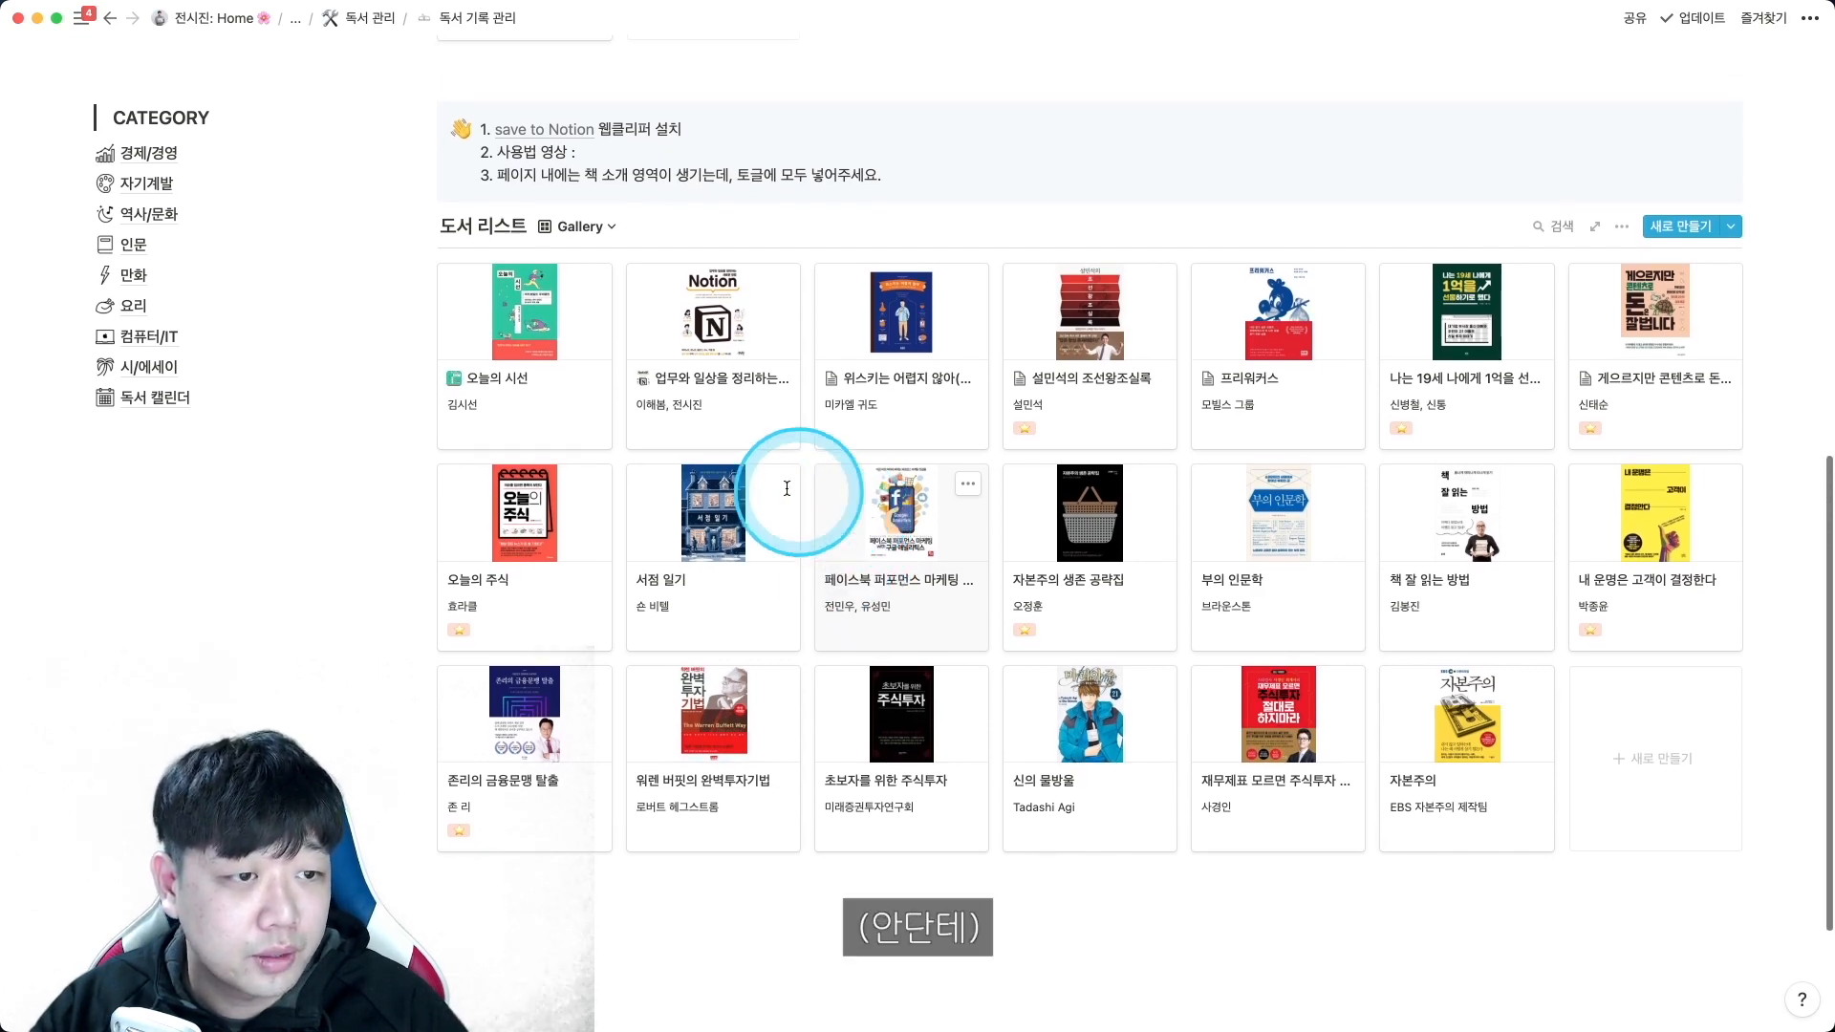
scroll(786, 489, "up", 5)
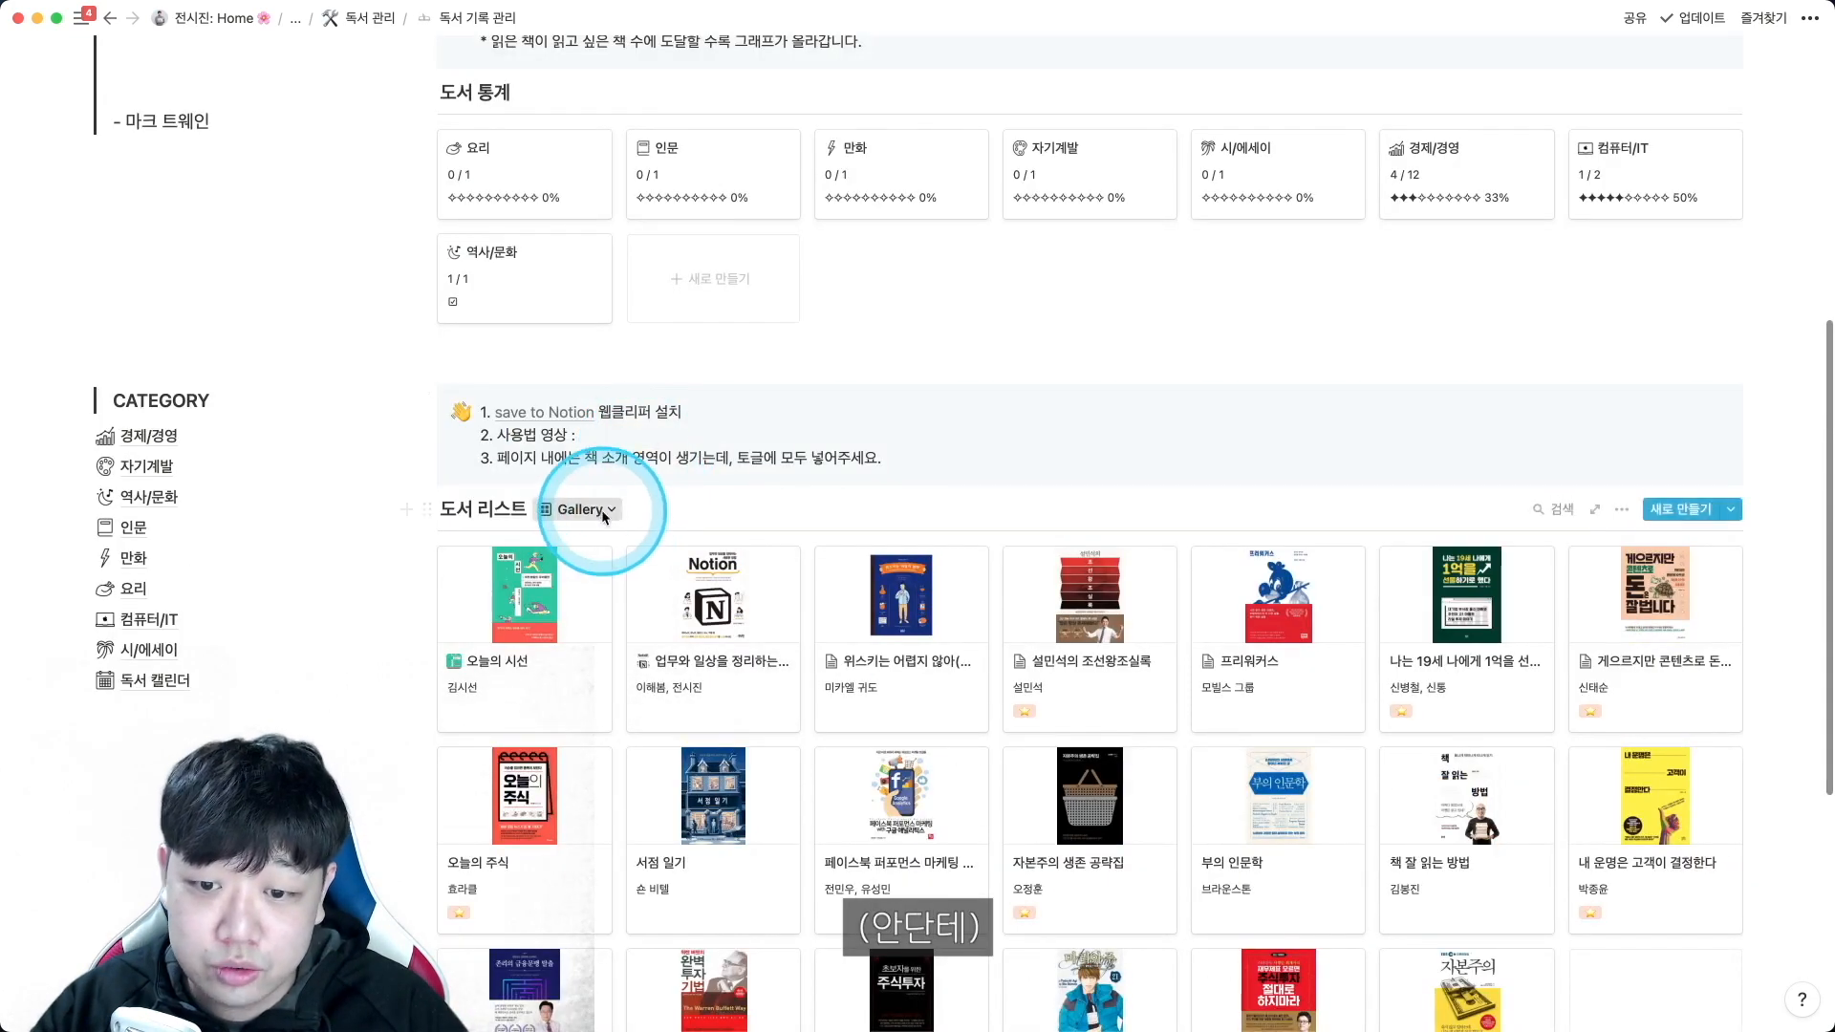
Switch 도서 리스트 back to the 2021 board view and return to the 도서 통계 section.
left_click(603, 511)
left_click(549, 574)
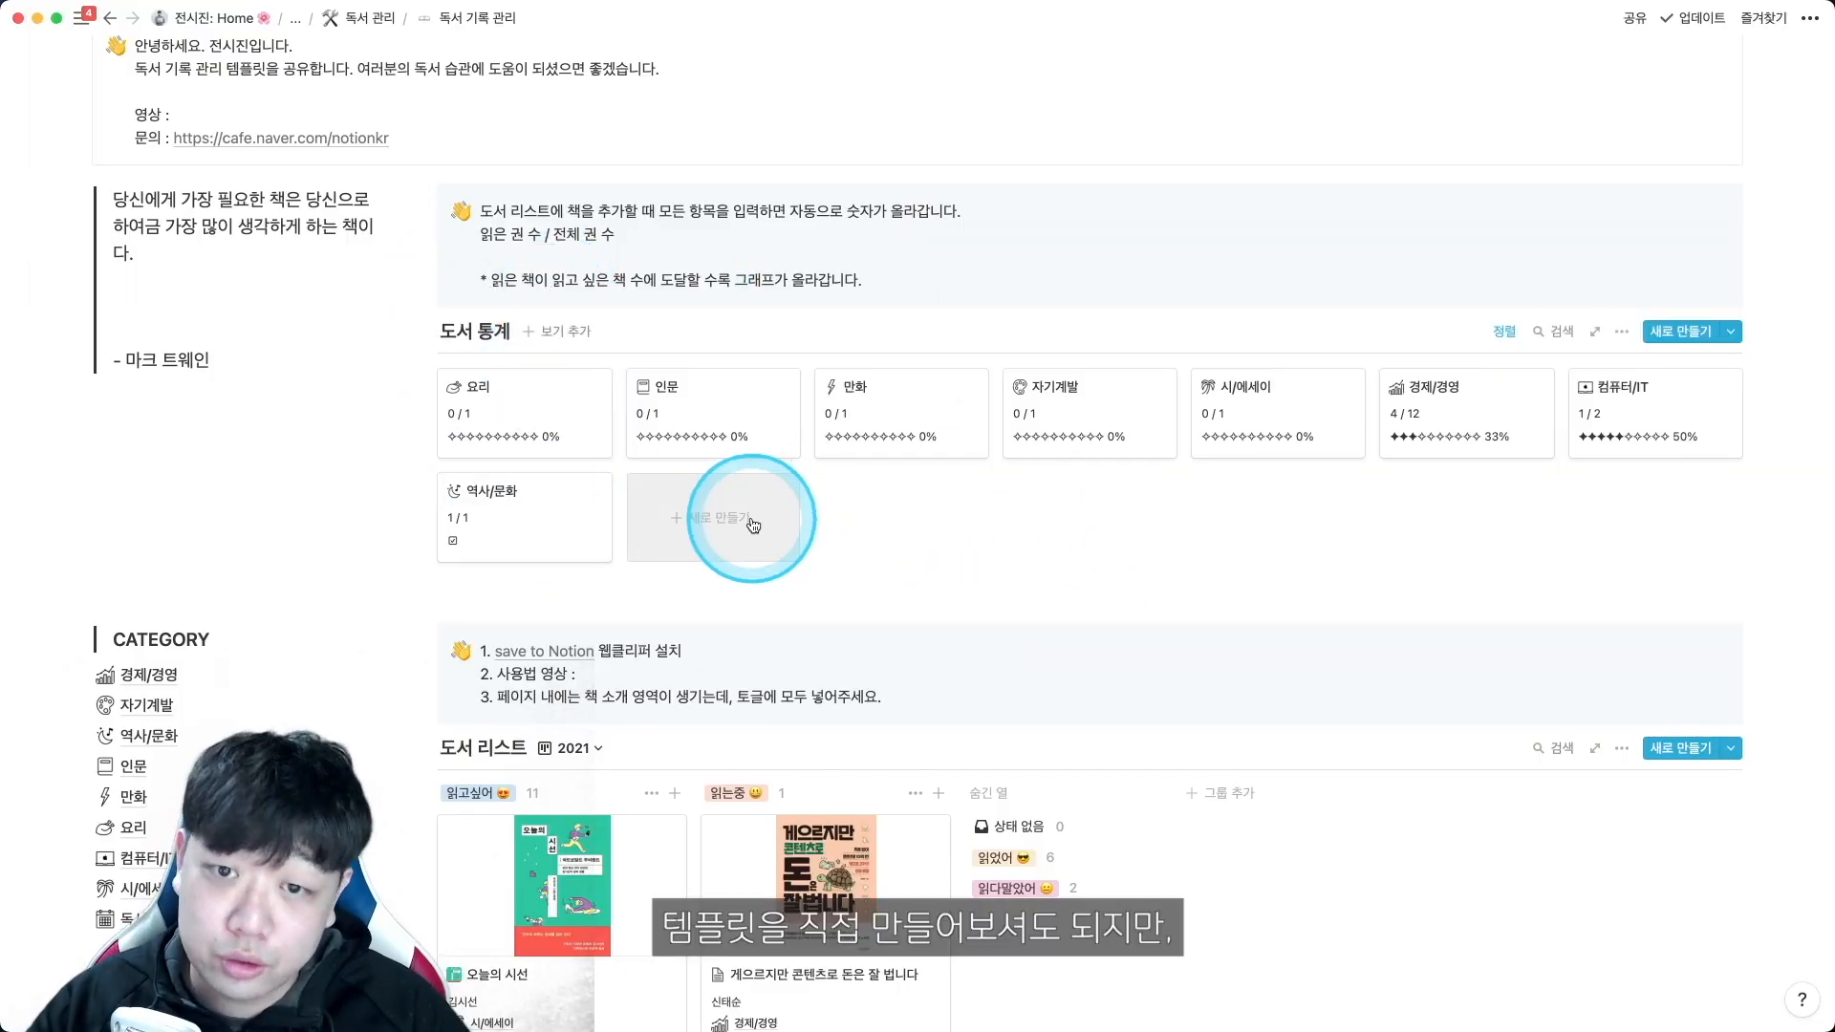
scroll(753, 524, "up", 2)
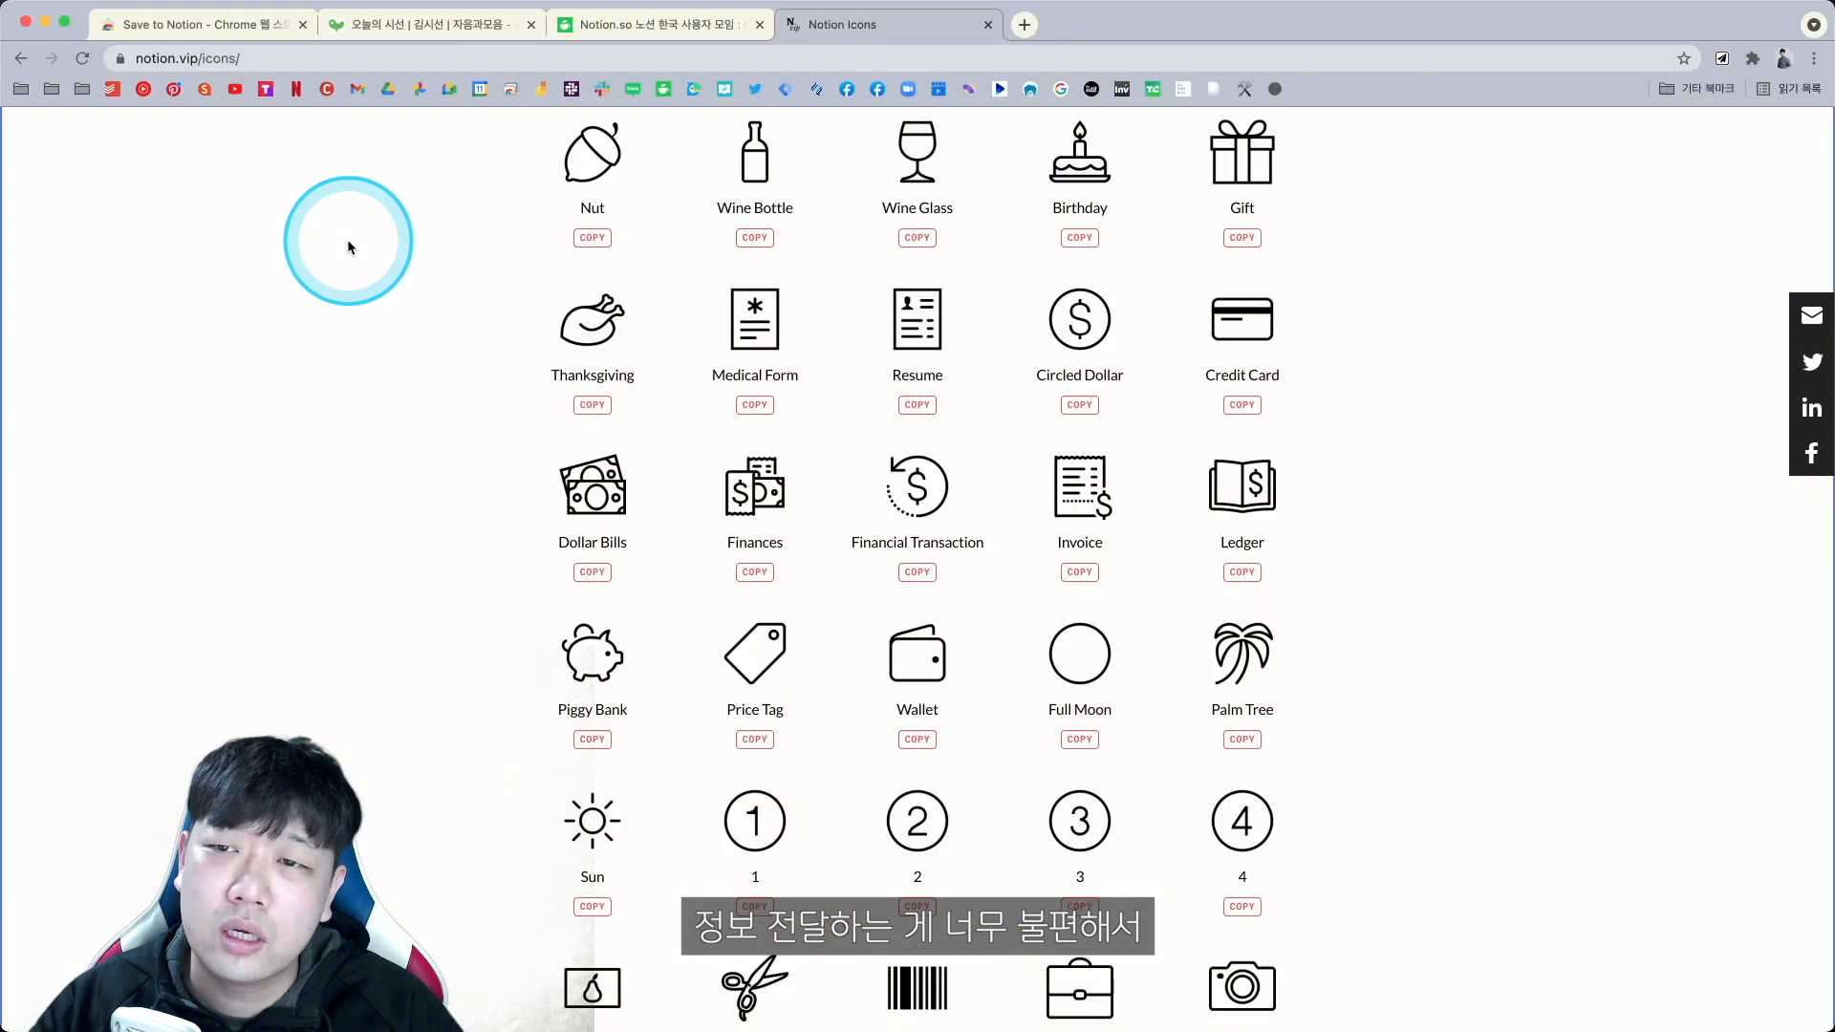
Switch to Chrome, bring up the Notion.so 한국 사용자 모임 Naver cafe and look through its boards and recent posts.
left_click(463, 158)
left_click(656, 24)
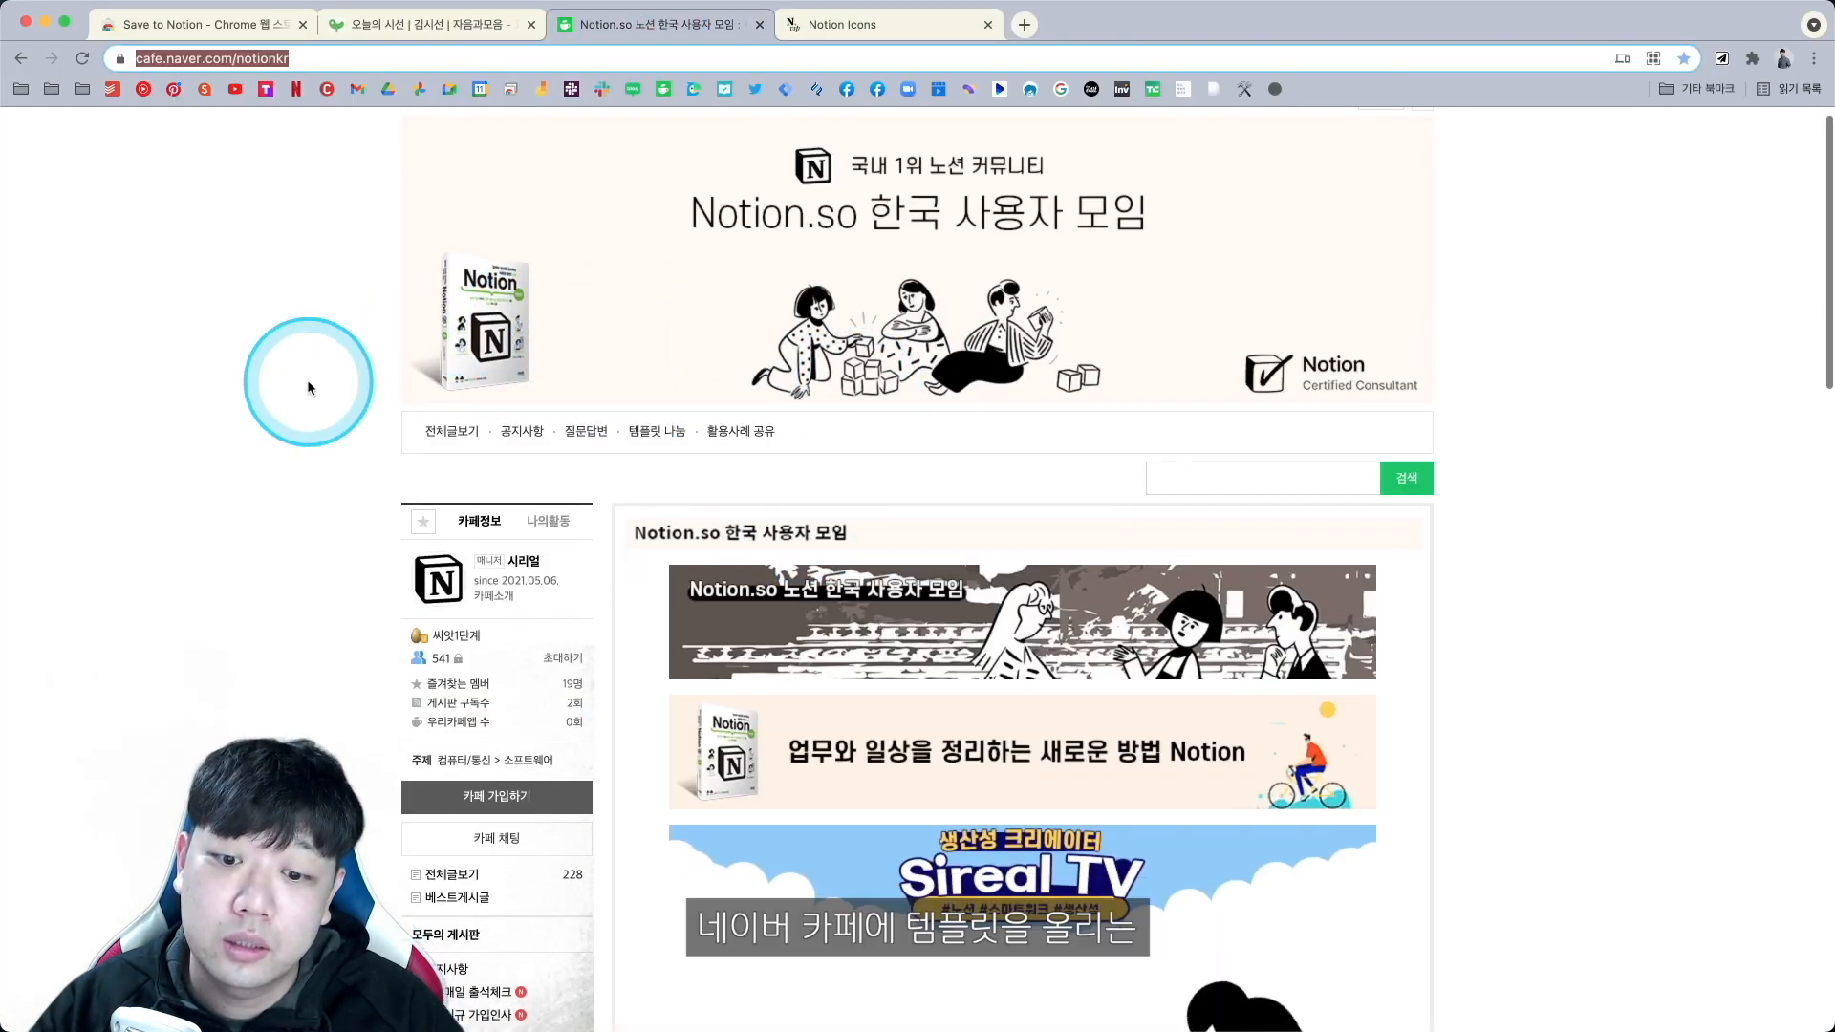
scroll(308, 387, "down", 5)
scroll(308, 477, "down", 2)
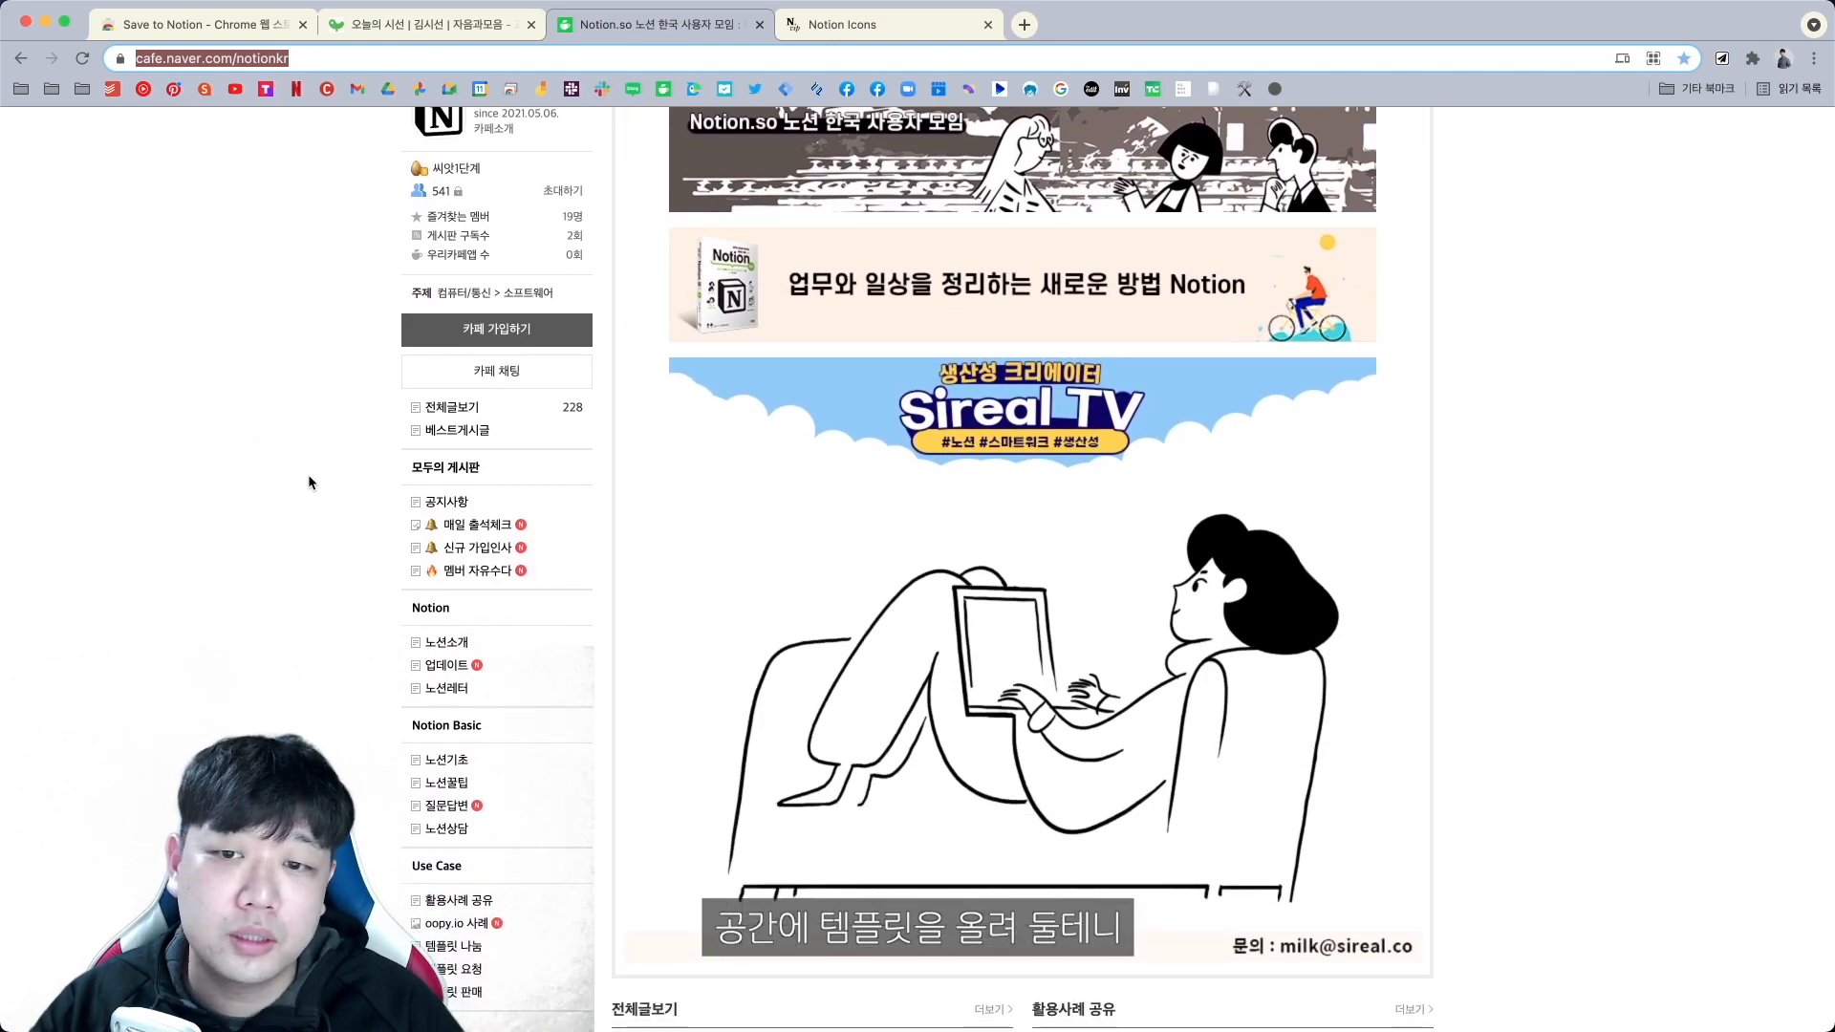
left_click(309, 481)
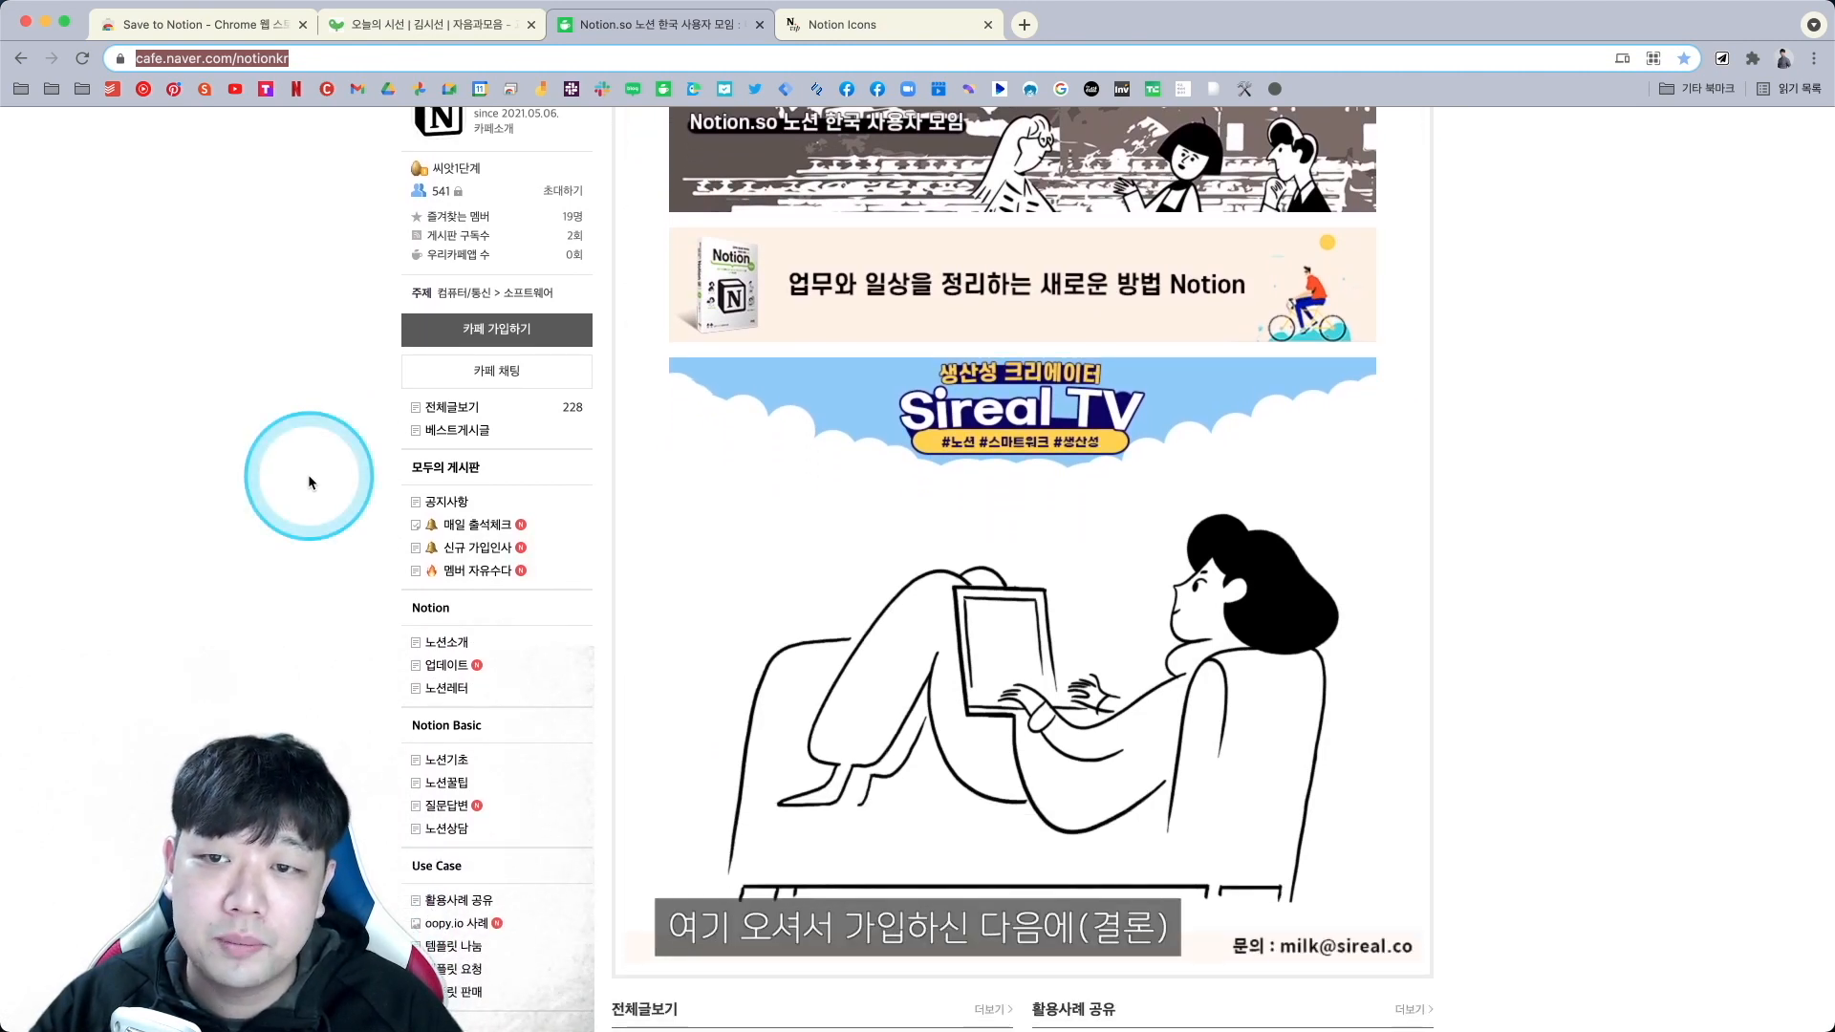
scroll(308, 474, "down", 5)
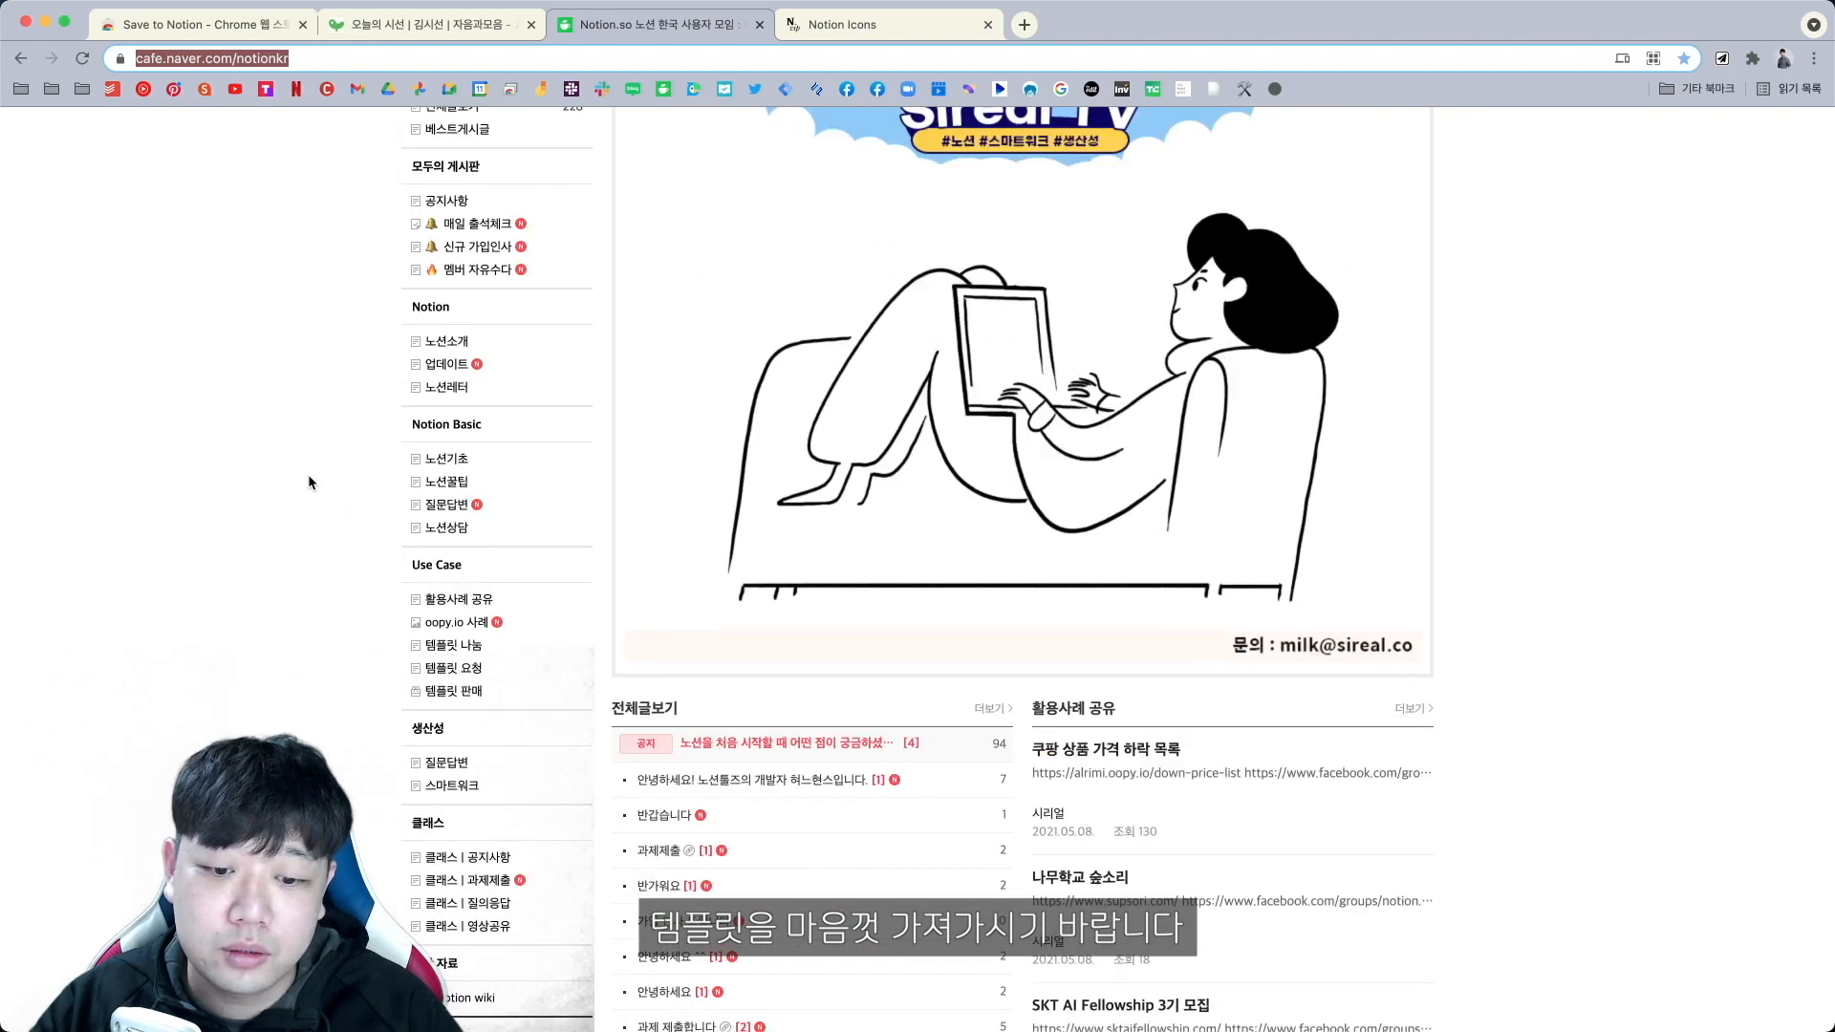
Switch back to Notion and show the beginning of the 독서 기록 관리 page.
left_click(329, 478)
scroll(331, 478, "up", 10)
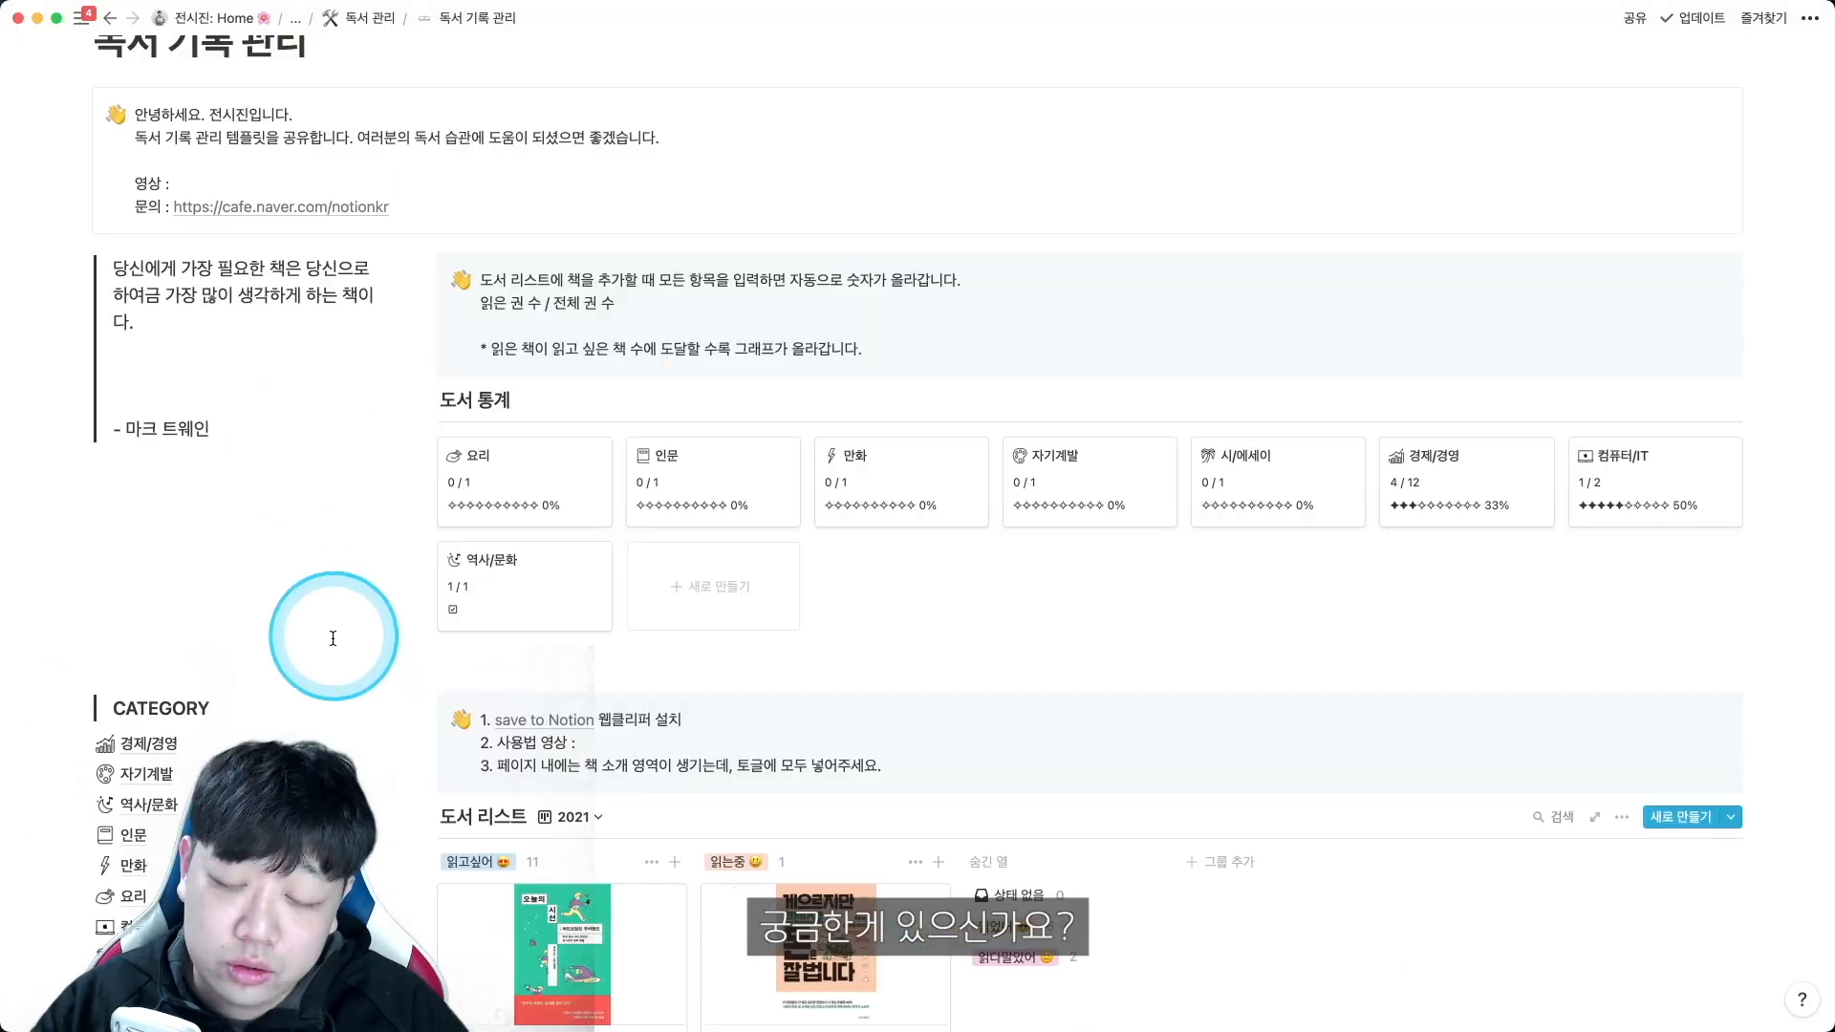
left_click(413, 617)
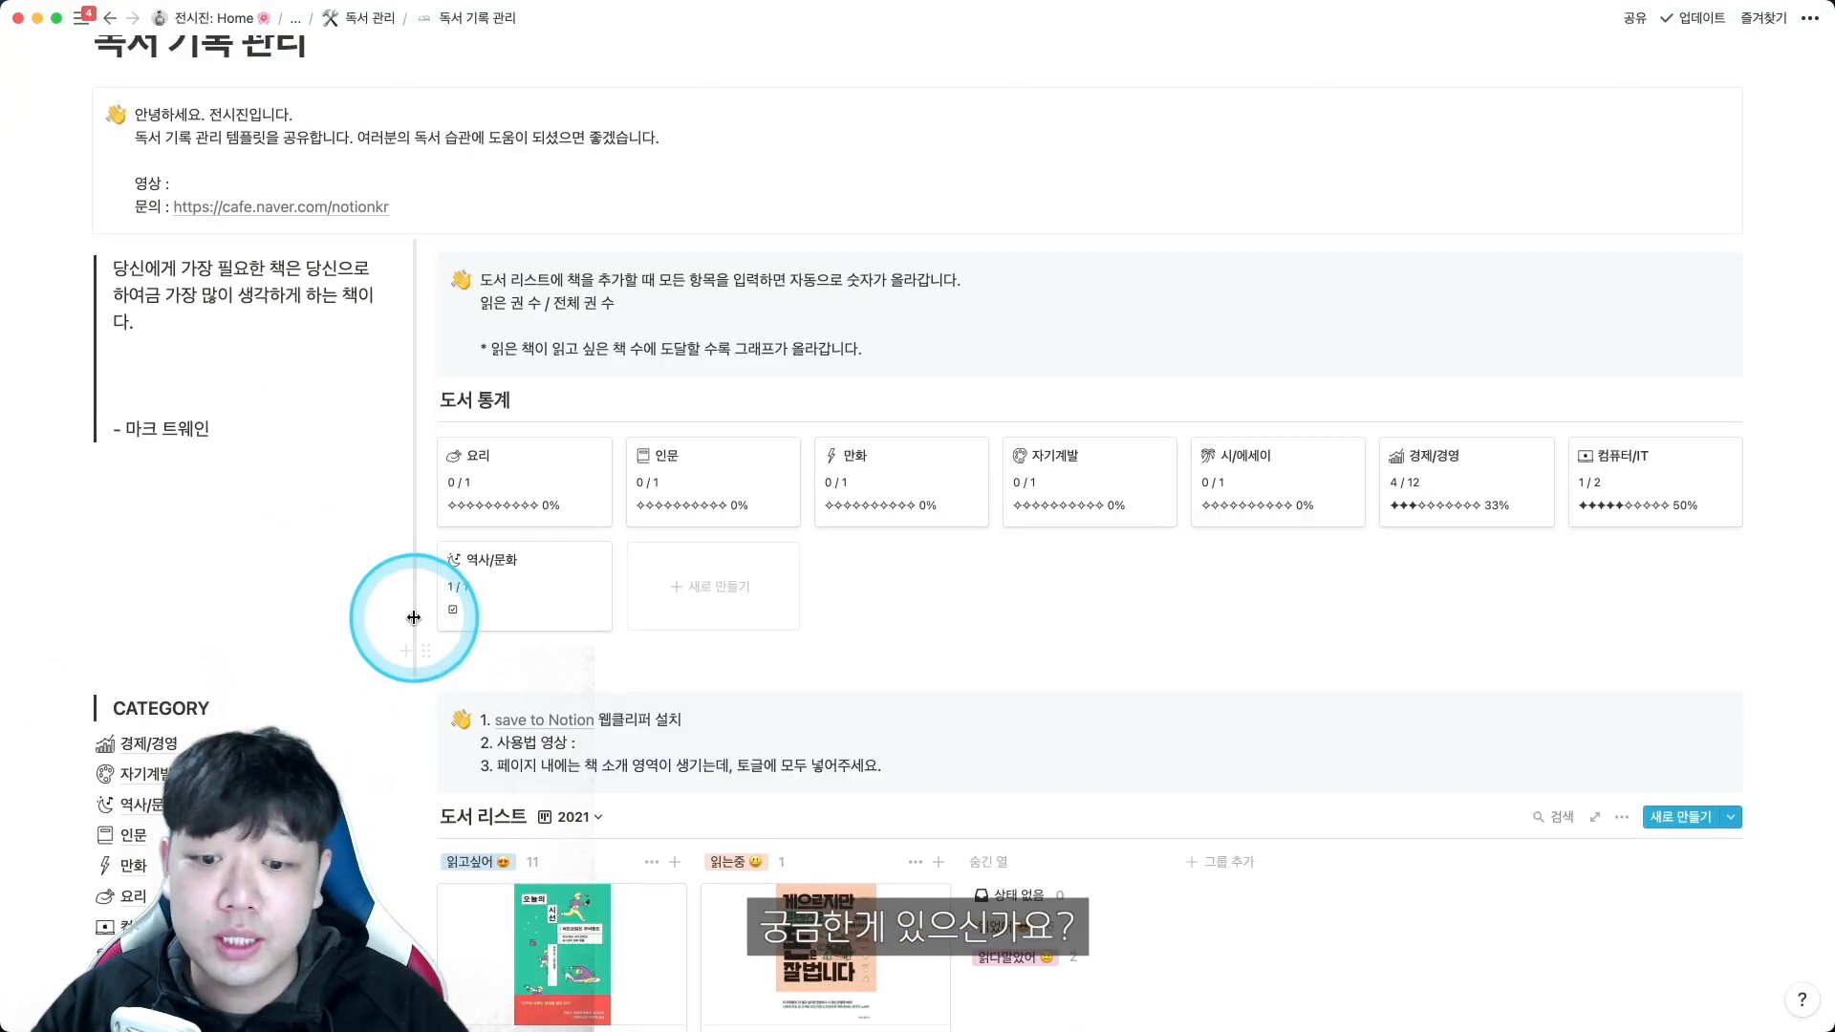
scroll(413, 618, "up", 1)
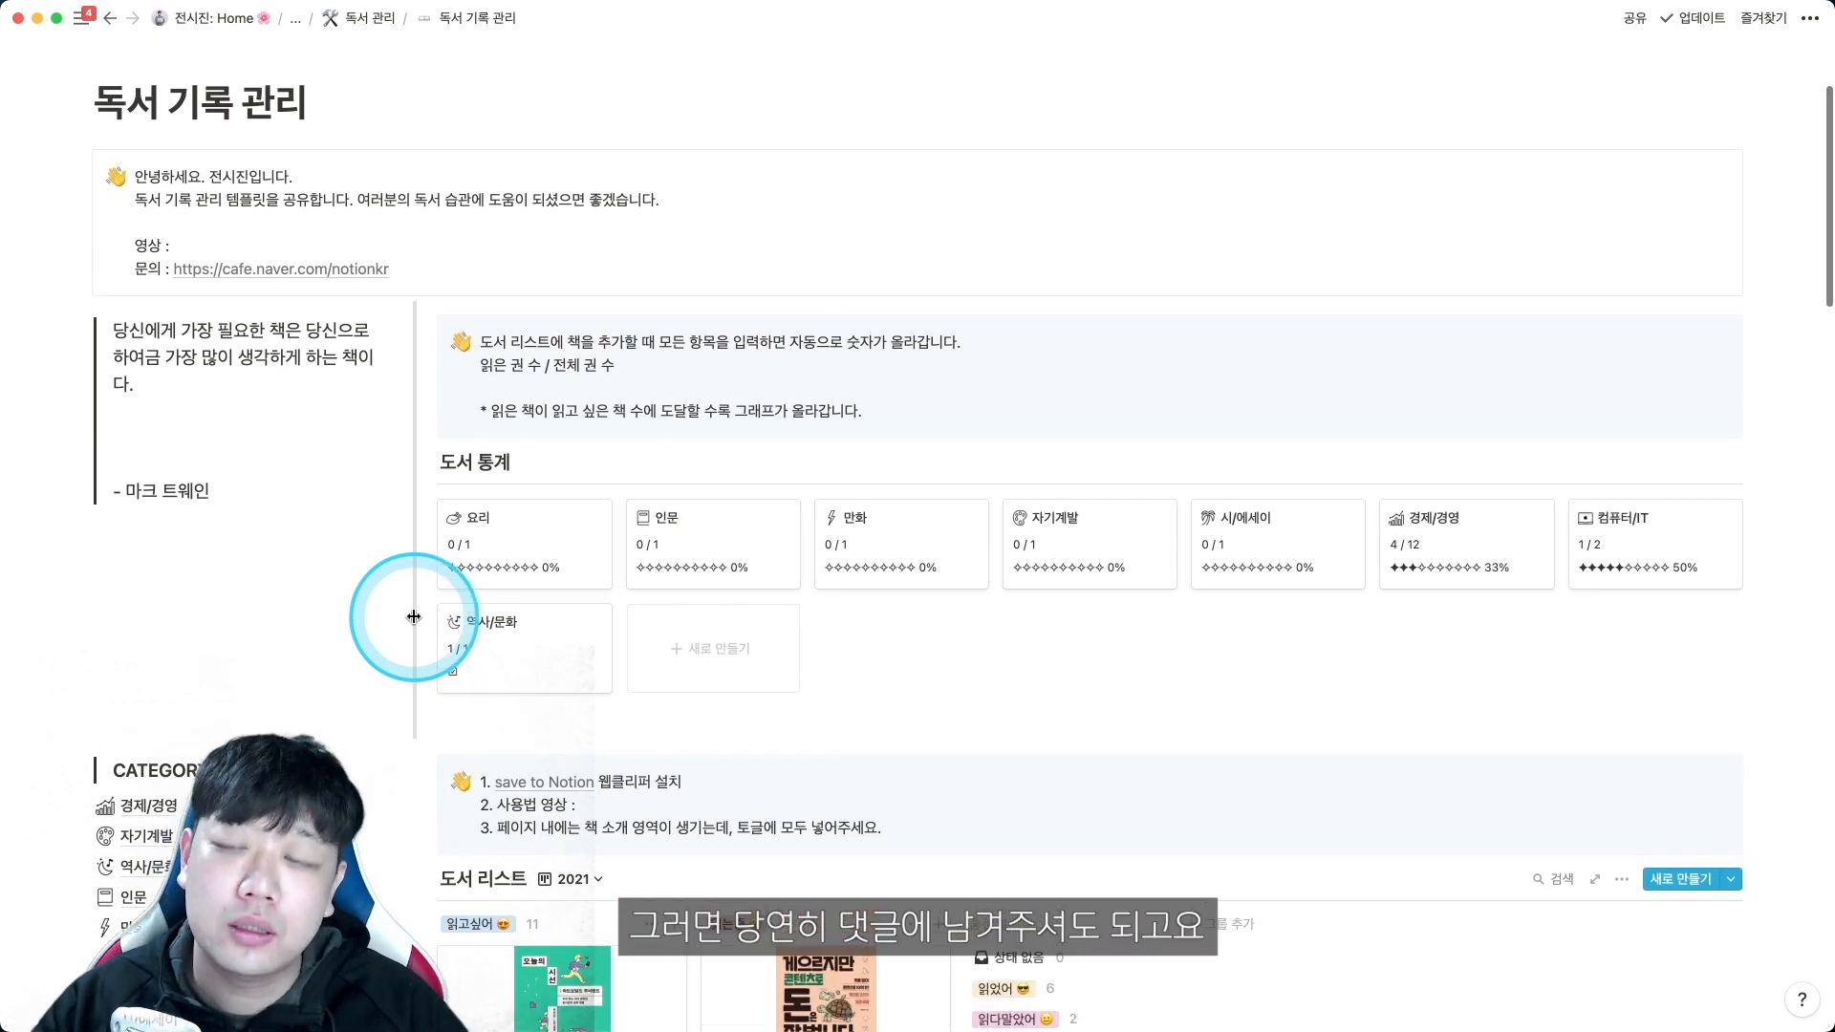